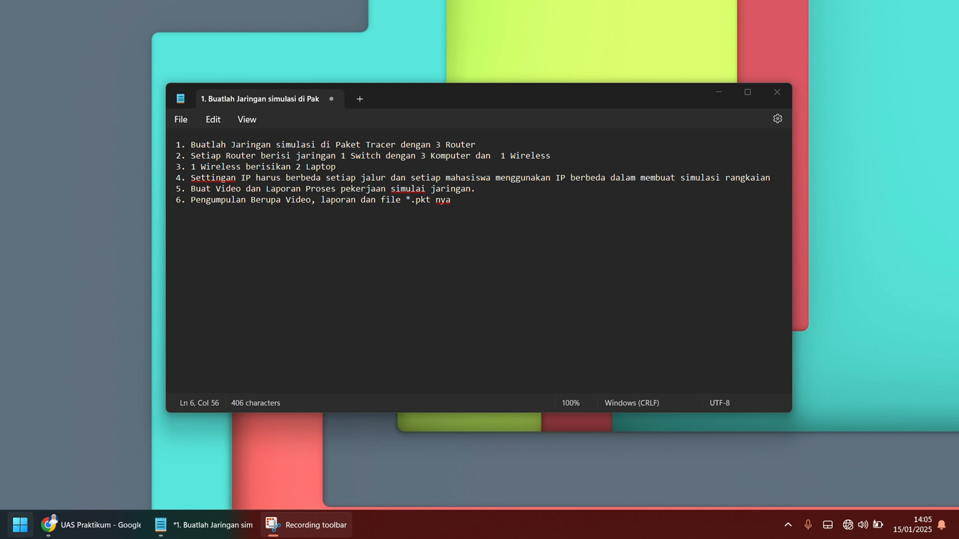
# - Launch Cisco Packet Tracer with an empty workspace
pyautogui.click(20, 524)
pyautogui.write('cis')
pyautogui.press('Return')
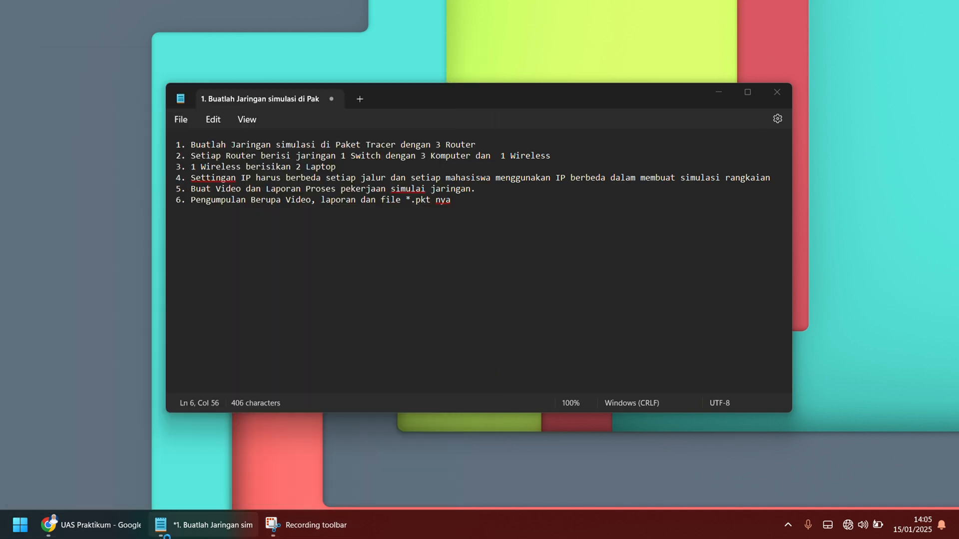
pyautogui.moveTo(199, 524)
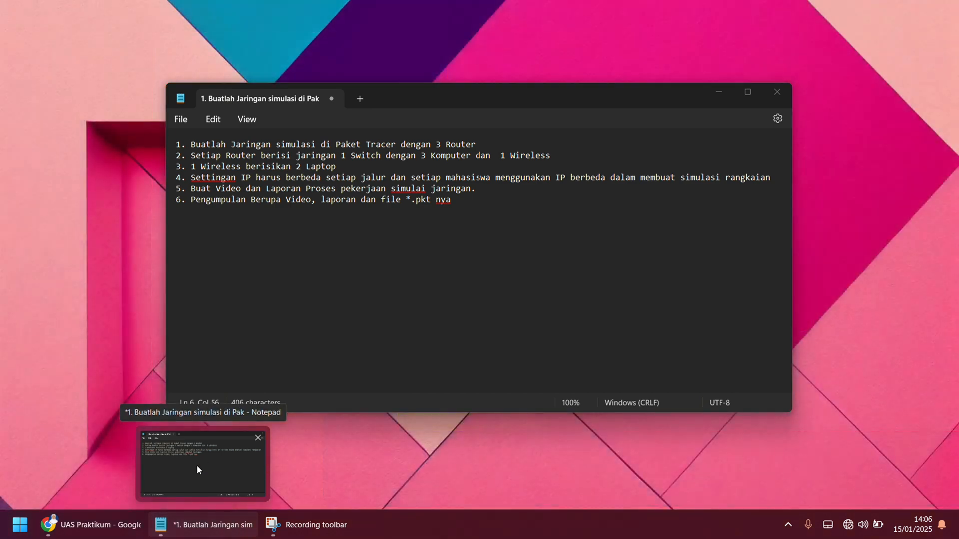
pyautogui.click(214, 434)
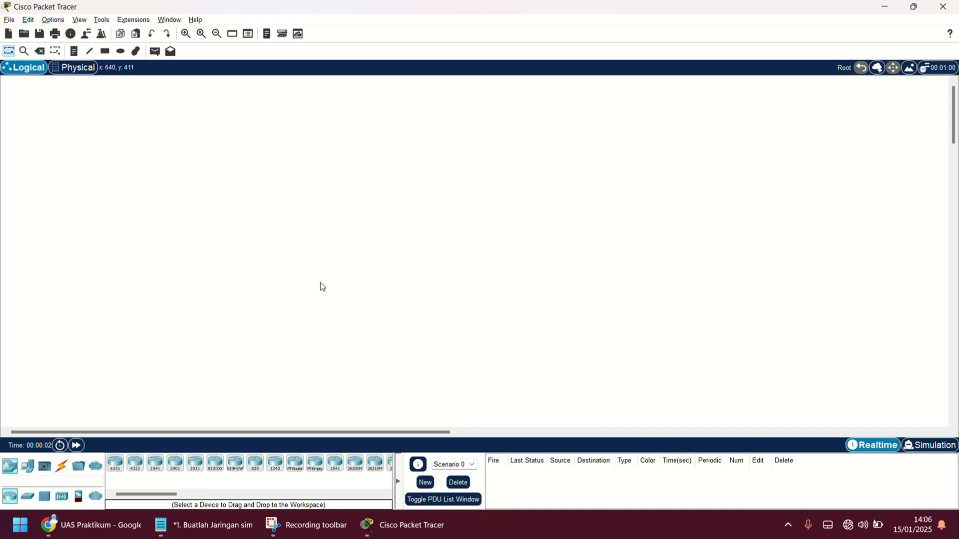
# - Check the required number of routers in the Notepad assignment and return to Cisco Packet Tracer
pyautogui.click(233, 523)
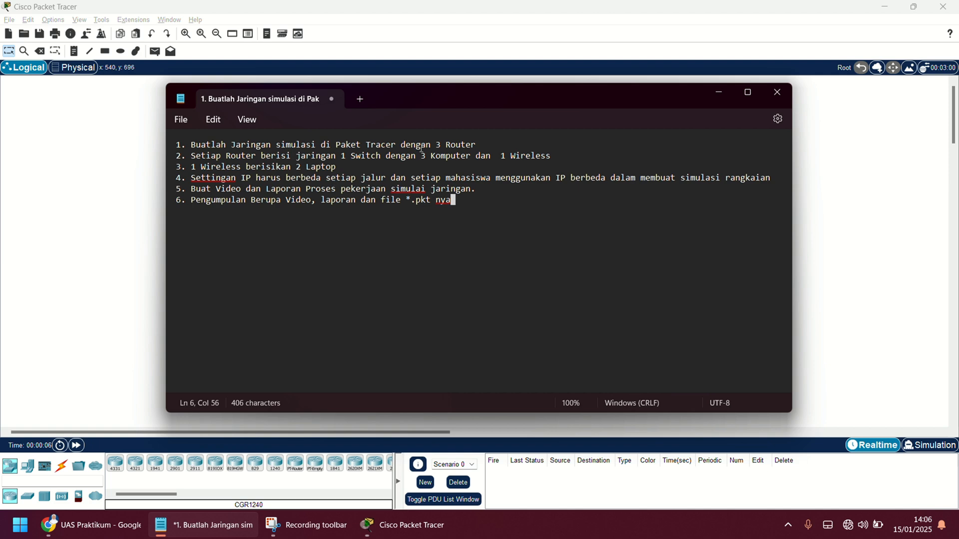
pyautogui.moveTo(419, 146)
pyautogui.mouseDown()
pyautogui.moveTo(460, 148)
pyautogui.moveTo(424, 148)
pyautogui.mouseUp()
pyautogui.doubleClick(460, 147)
pyautogui.click(80, 269)
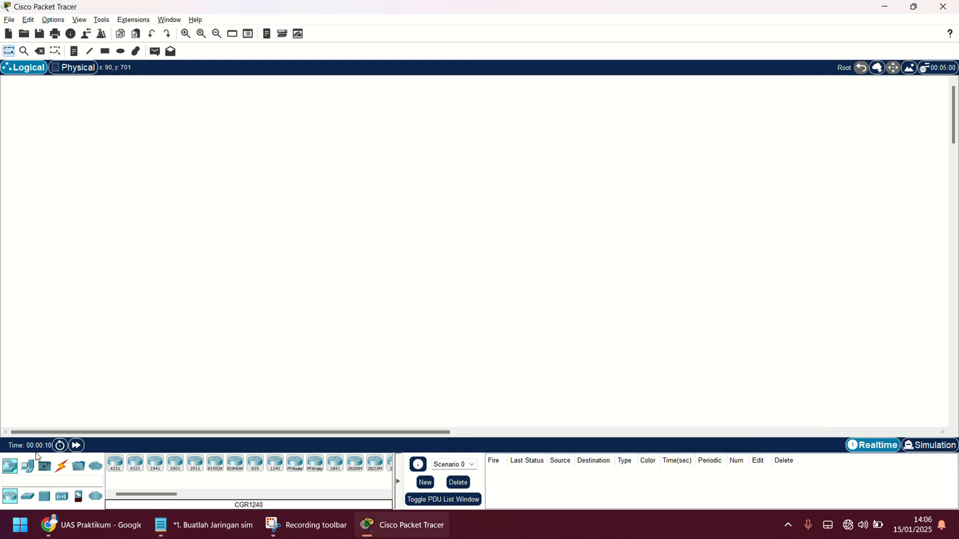
# - Place two Router-PT devices and one Router-PT-Empty in a row across the upper part of the workspace
pyautogui.click(16, 470)
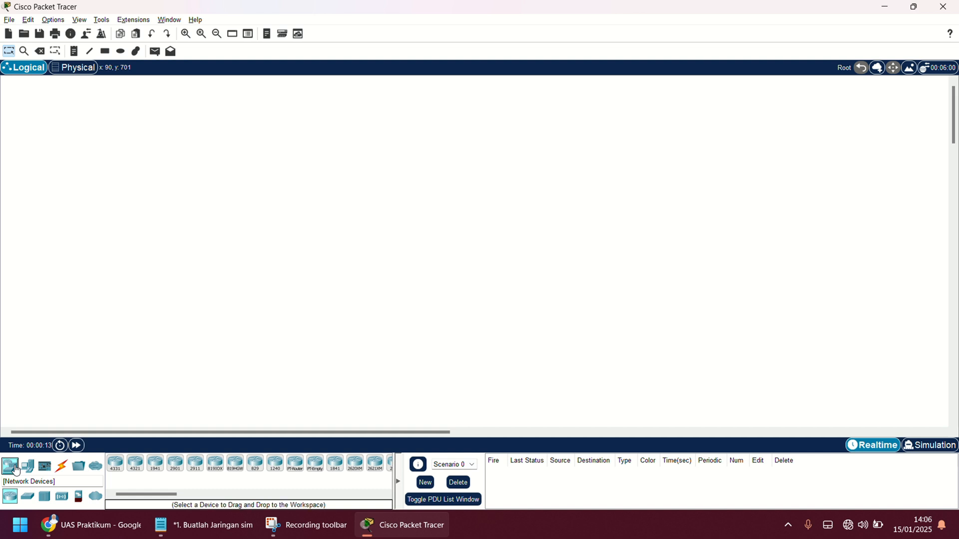
pyautogui.click(295, 464)
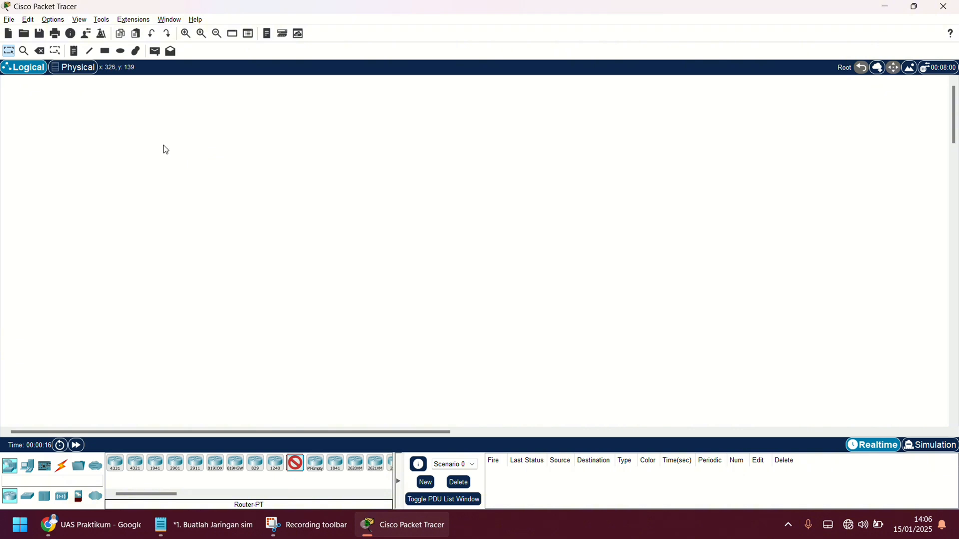
pyautogui.click(164, 148)
pyautogui.click(294, 463)
pyautogui.click(398, 160)
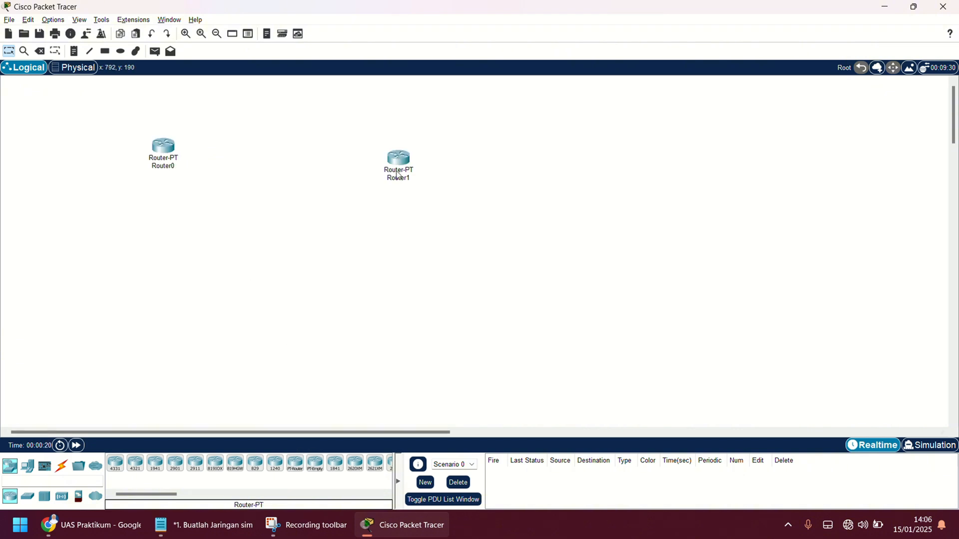
pyautogui.click(315, 463)
pyautogui.click(649, 152)
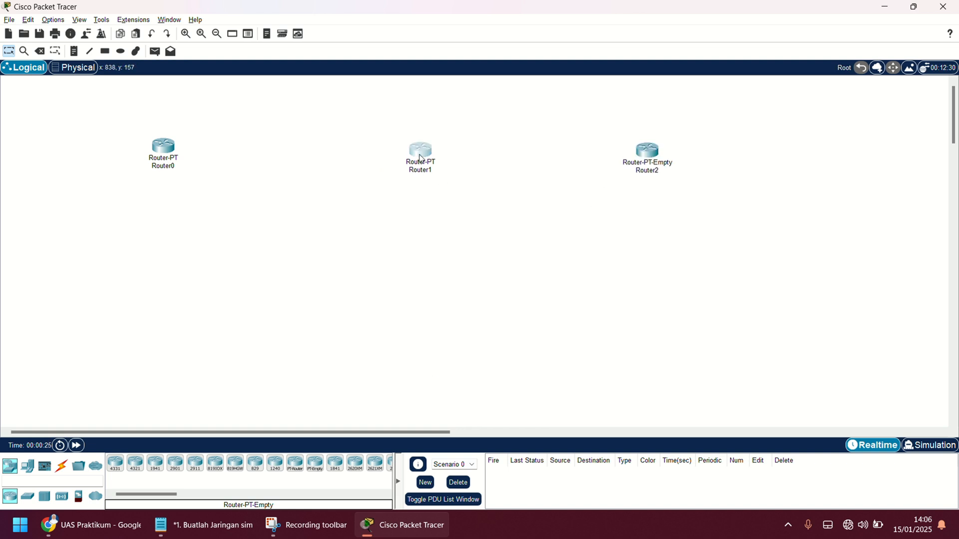
# - Check the per-router requirements in the Notepad assignment and place one Switch-PT below each of the three routers
pyautogui.hotkey('alt', 'Tab')
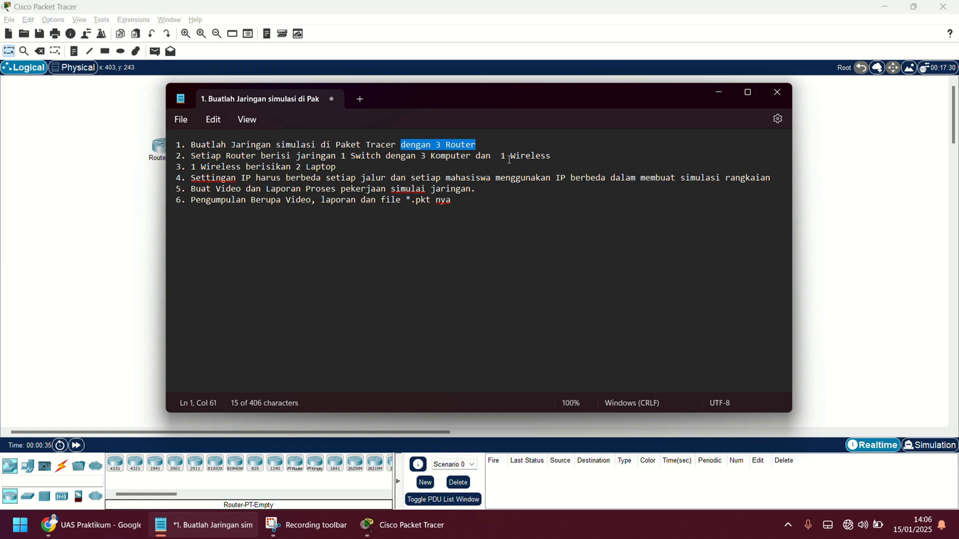
pyautogui.hotkey('alt', 'Tab')
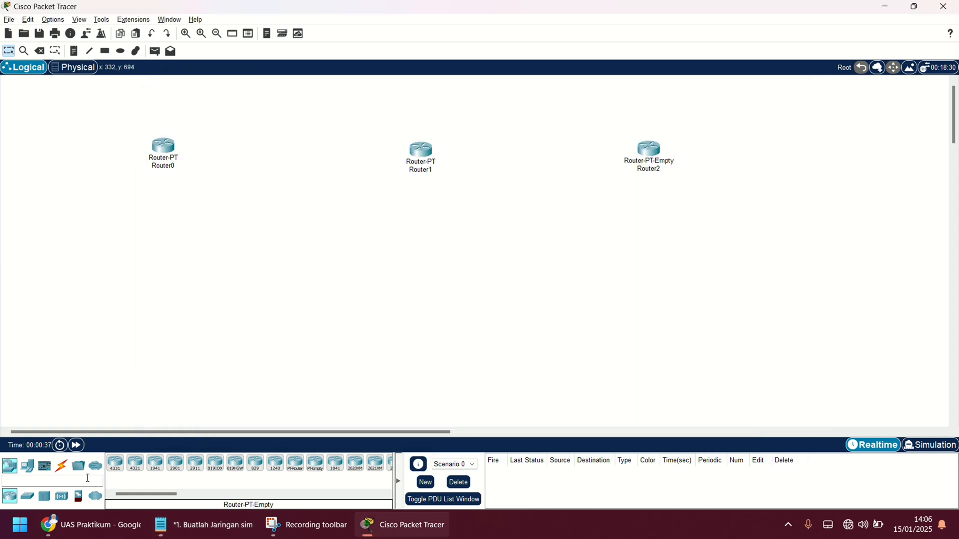
pyautogui.click(35, 498)
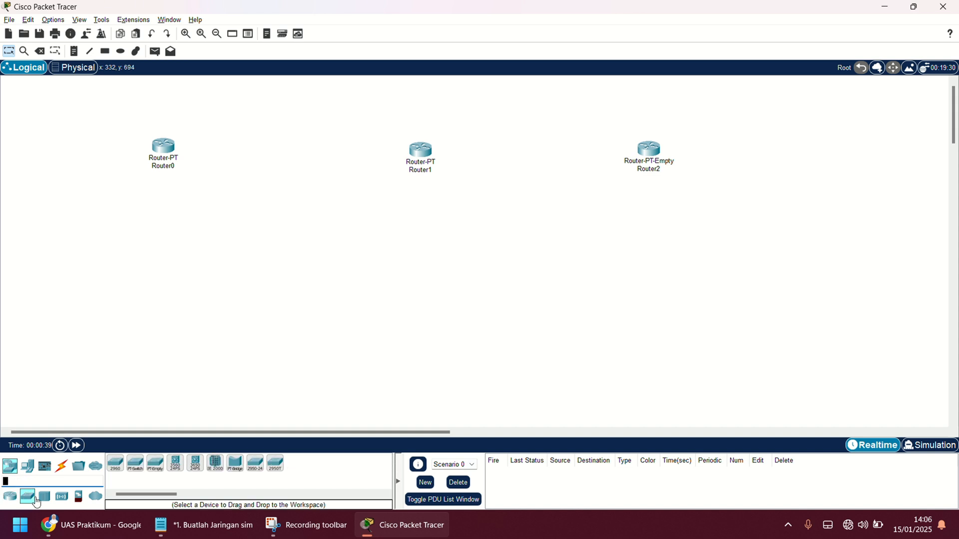
pyautogui.moveTo(135, 474); pyautogui.dragTo(163, 246)
pyautogui.click(136, 463)
pyautogui.click(421, 245)
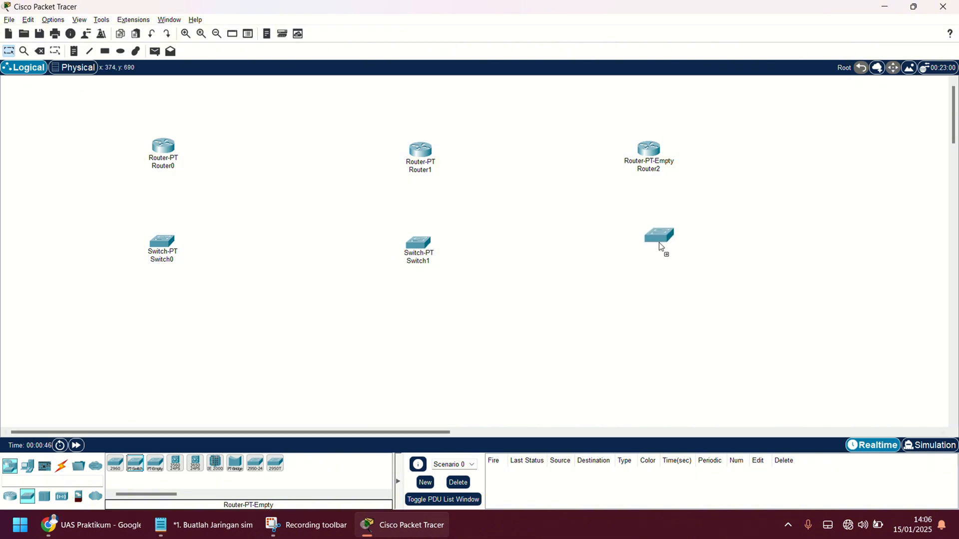
pyautogui.click(655, 252)
# - Place three PCs side by side below Switch0
pyautogui.click(27, 466)
pyautogui.click(115, 463)
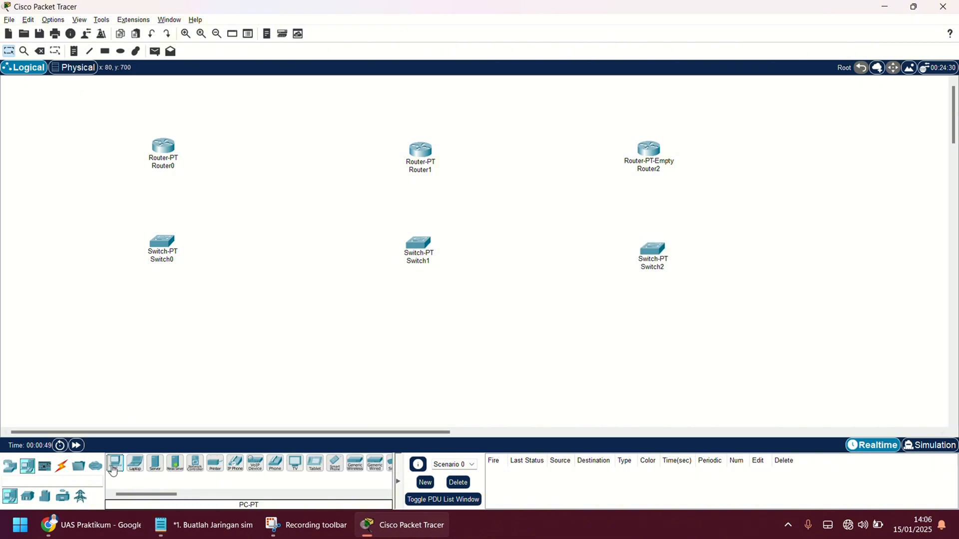
pyautogui.click(157, 374)
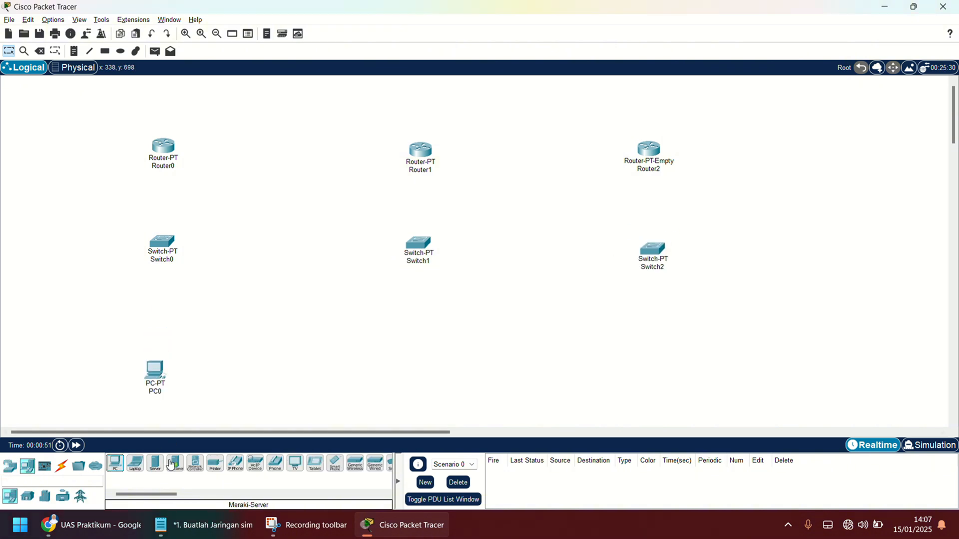
pyautogui.click(203, 371)
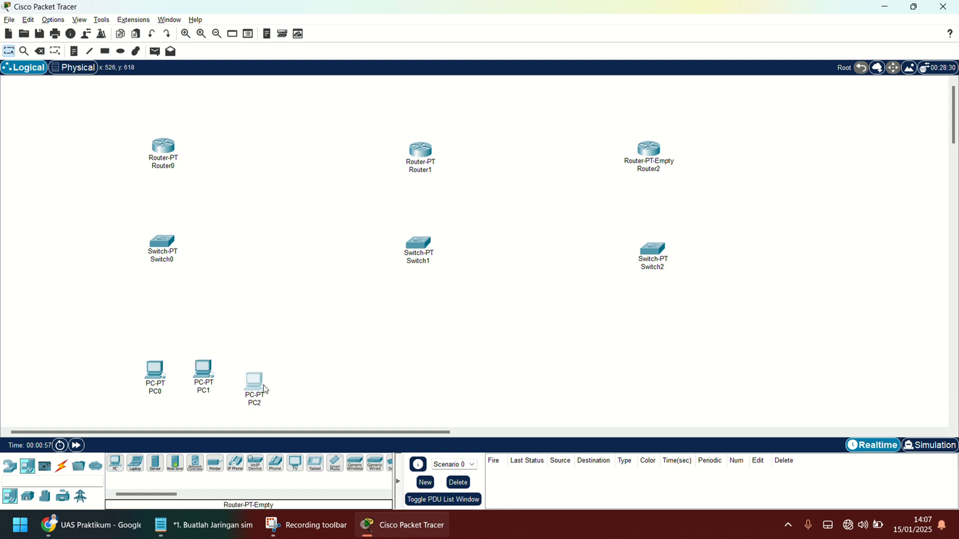
pyautogui.click(254, 367)
# - Add three PCs side by side below Switch1
pyautogui.click(444, 372)
pyautogui.click(484, 376)
pyautogui.click(513, 377)
# - Add three PCs side by side below Switch2
pyautogui.click(116, 462)
pyautogui.click(678, 374)
pyautogui.click(115, 463)
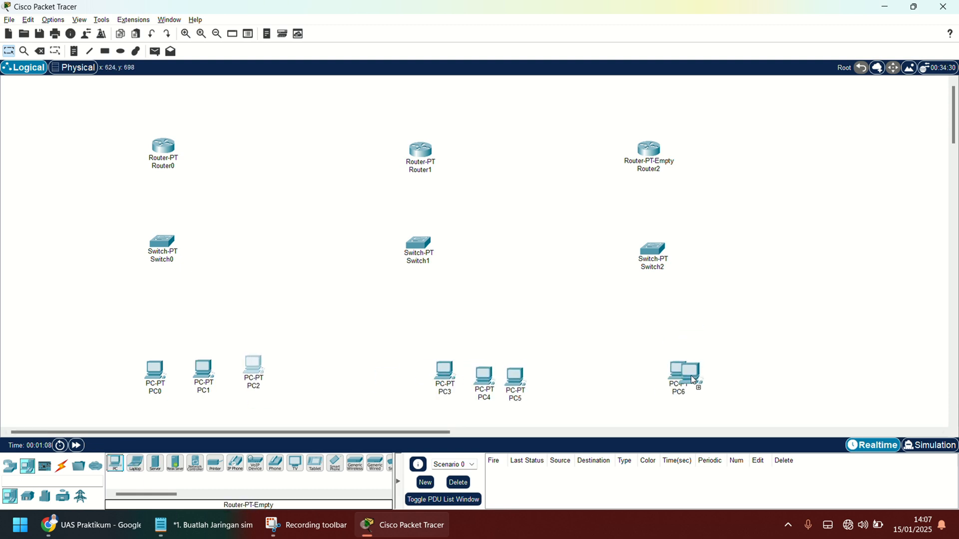
pyautogui.click(713, 376)
pyautogui.click(116, 462)
pyautogui.click(753, 382)
# - Check the wireless requirement in the Notepad assignment and place one AccessPoint-PT beside each group of PCs
pyautogui.click(203, 524)
pyautogui.doubleClick(519, 157)
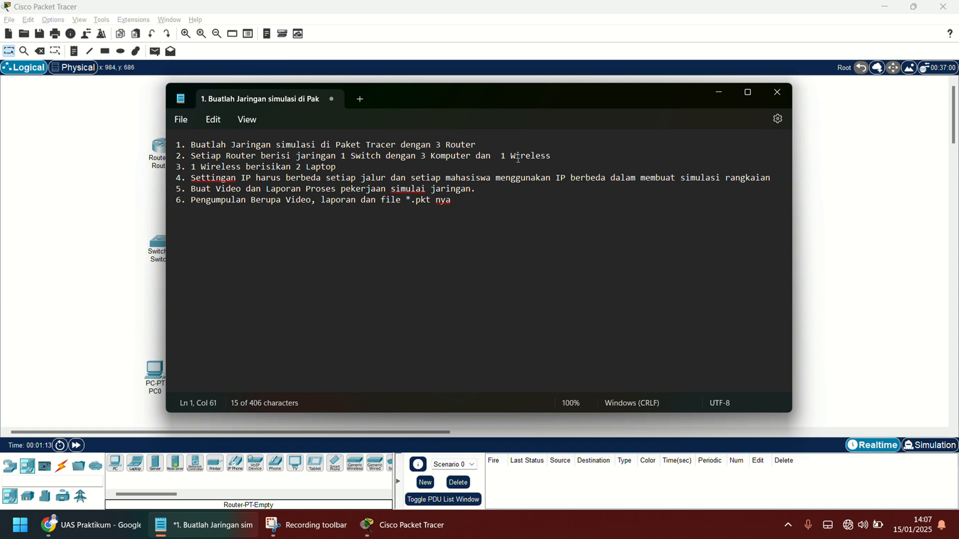
pyautogui.hotkey('alt', 'Tab')
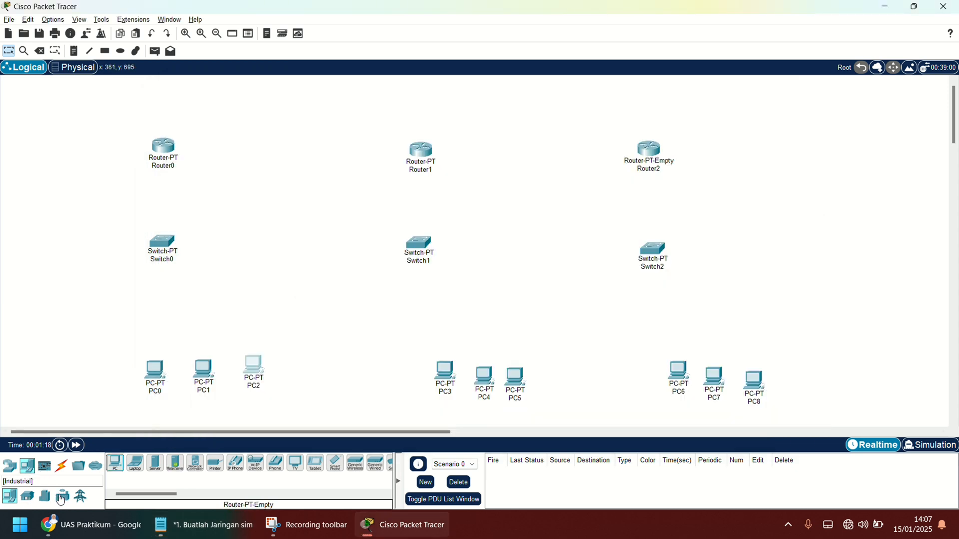
pyautogui.click(10, 465)
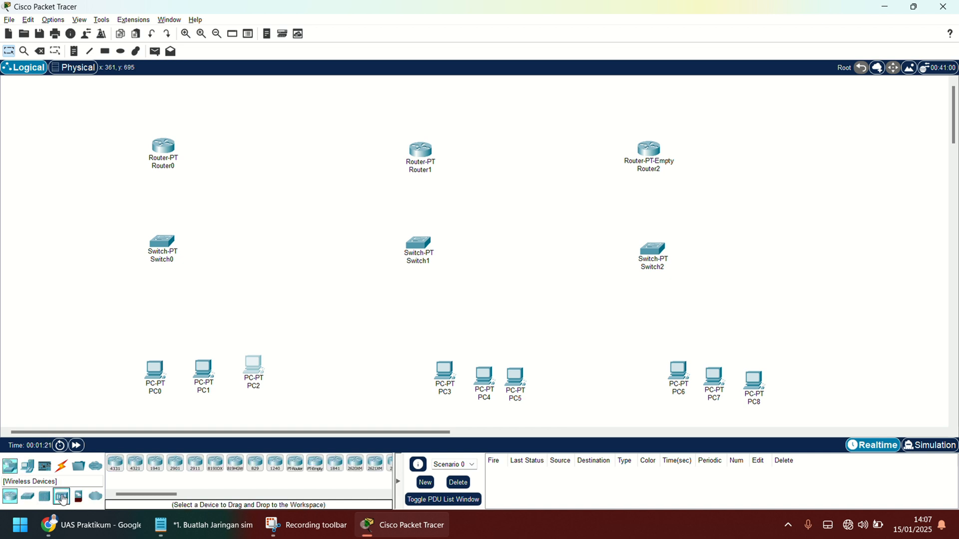
pyautogui.click(61, 496)
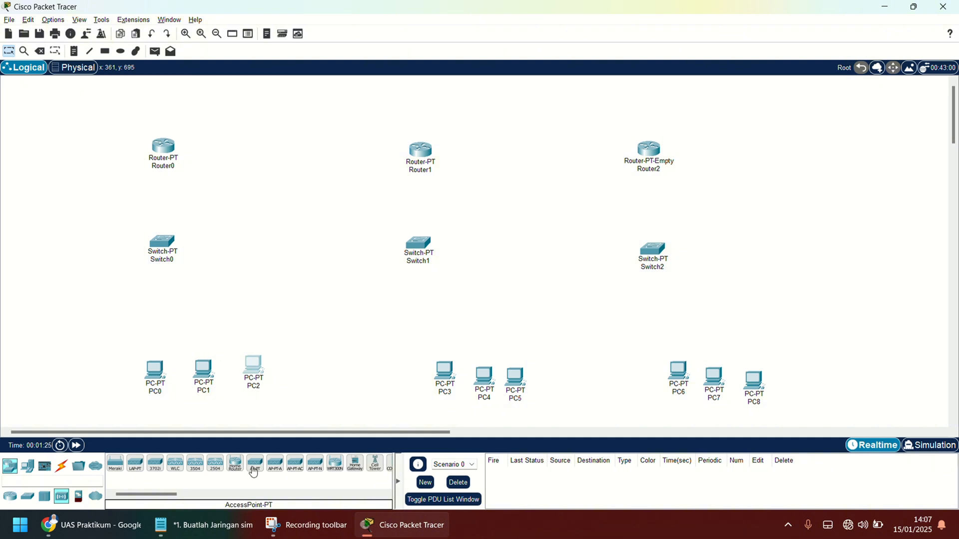
pyautogui.moveTo(253, 471); pyautogui.dragTo(104, 385)
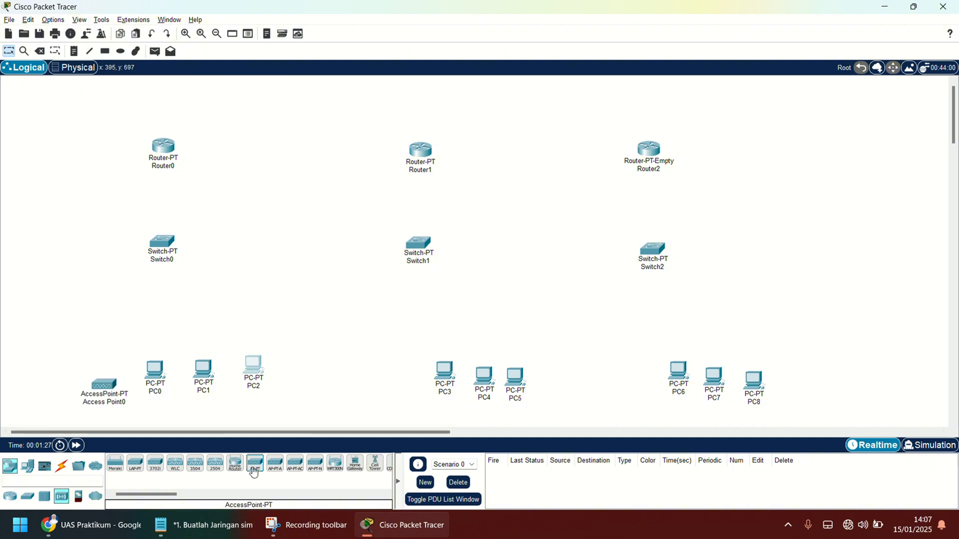
pyautogui.moveTo(255, 467); pyautogui.dragTo(623, 389)
# - Rearrange the first network by moving Router0, Switch0 and Access Point0 up and left and spacing out PC0 to PC2
pyautogui.moveTo(165, 156); pyautogui.dragTo(119, 118)
pyautogui.moveTo(162, 243); pyautogui.dragTo(122, 205)
pyautogui.moveTo(105, 386); pyautogui.dragTo(56, 306)
pyautogui.moveTo(155, 371); pyautogui.dragTo(143, 304)
pyautogui.moveTo(203, 370); pyautogui.dragTo(216, 304)
pyautogui.moveTo(253, 366); pyautogui.dragTo(289, 304)
# - Rearrange the Router1 and Router2 networks so each router sits above its switch, access point and evenly spaced PCs
pyautogui.moveTo(650, 157); pyautogui.dragTo(824, 120)
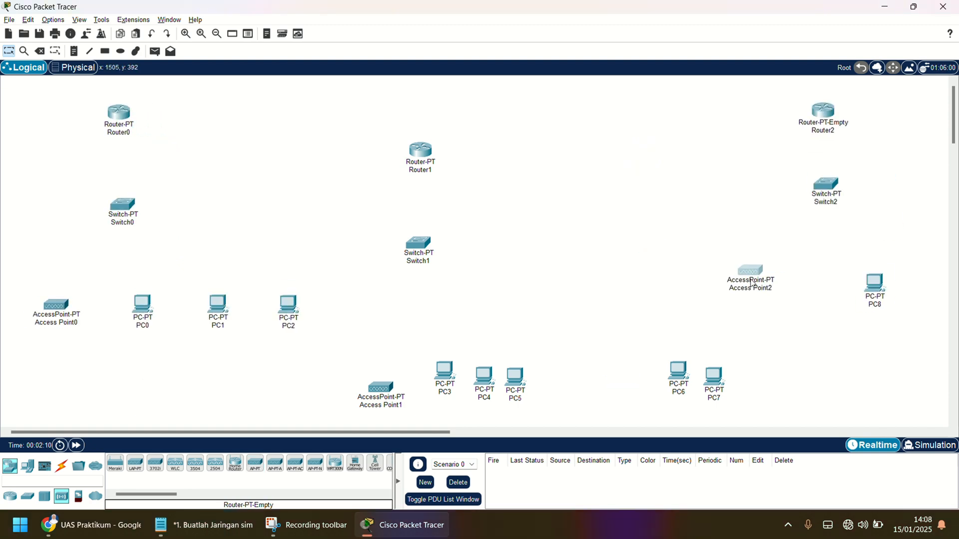
pyautogui.moveTo(414, 255); pyautogui.dragTo(465, 200)
pyautogui.moveTo(918, 271); pyautogui.dragTo(920, 284)
pyautogui.click(920, 283)
pyautogui.click(761, 76)
# - Review the laptop and IP addressing requirements in the Notepad assignment and put the notes away
pyautogui.hotkey('alt', 'Tab')
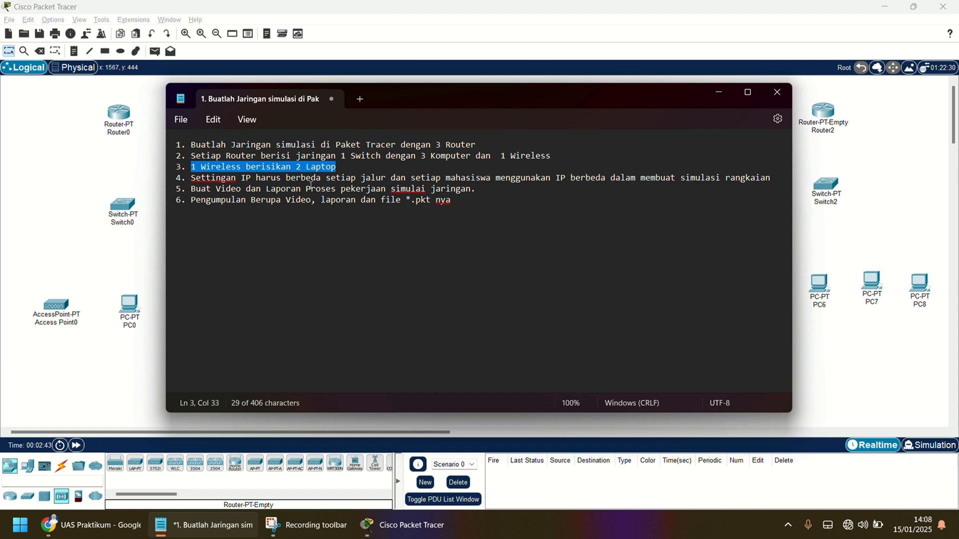
pyautogui.doubleClick(231, 184)
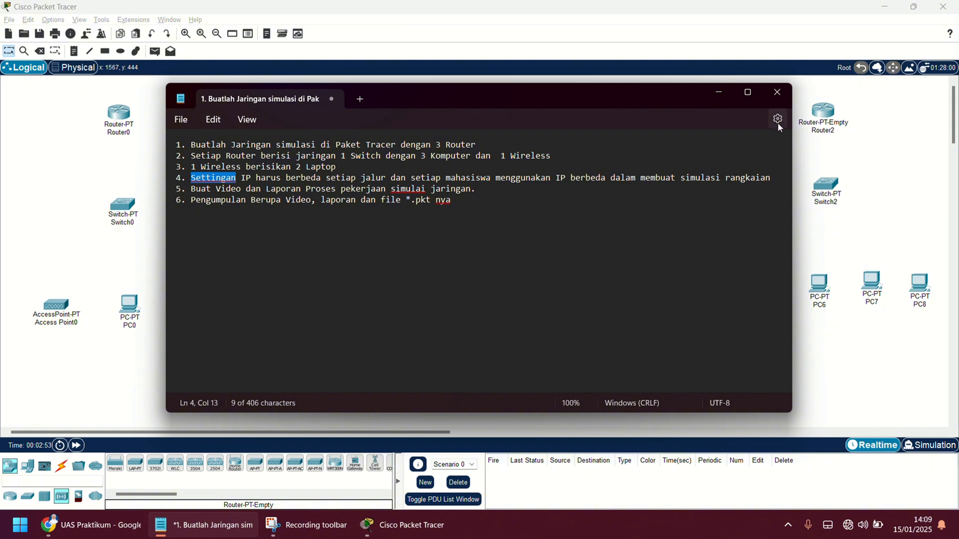
pyautogui.click(719, 93)
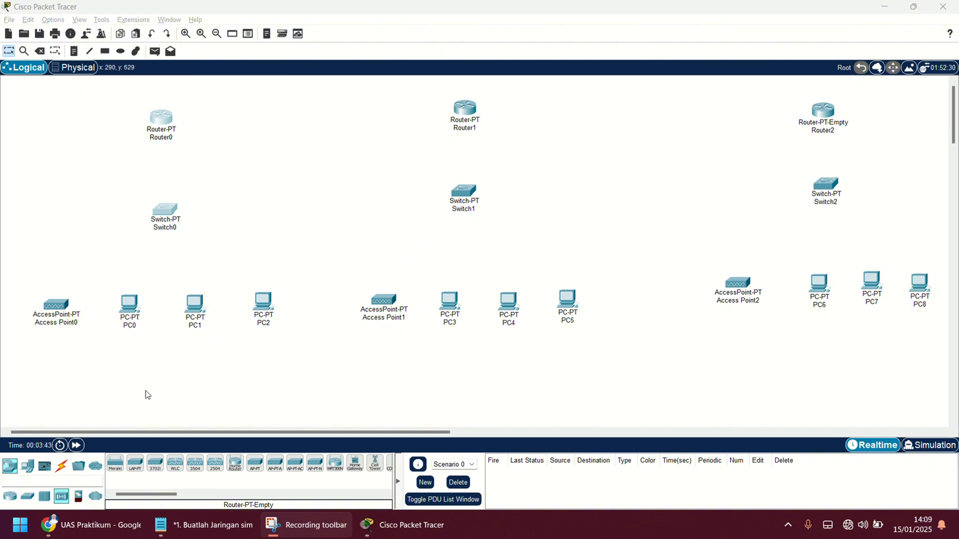
# - Connect Router0's Serial2/0 port to Router1's Serial2/0 port with a Serial DCE cable
pyautogui.click(61, 466)
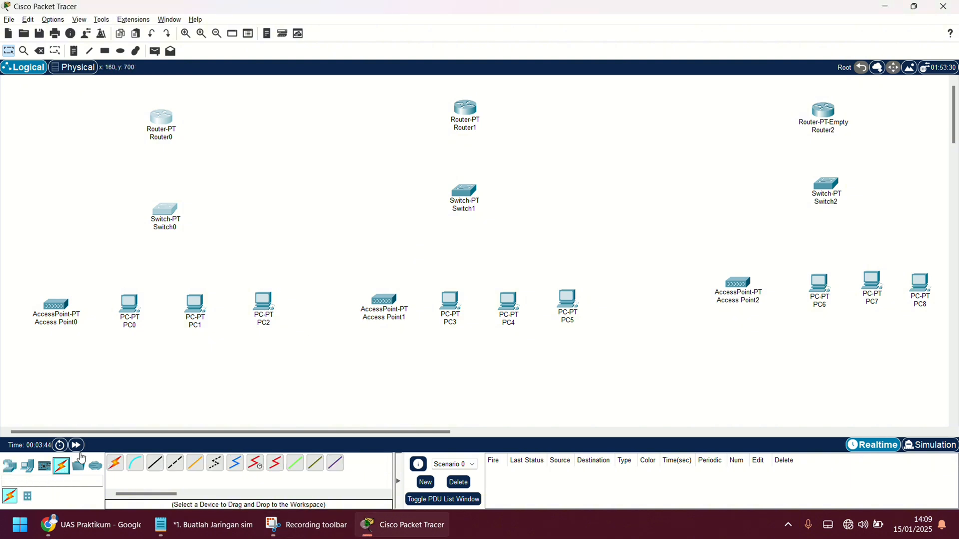
pyautogui.click(258, 468)
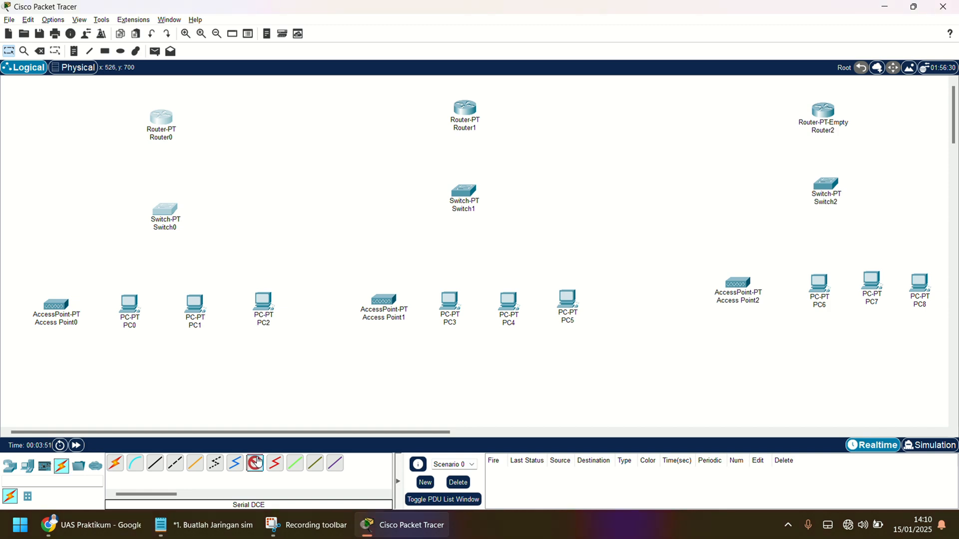
pyautogui.click(162, 123)
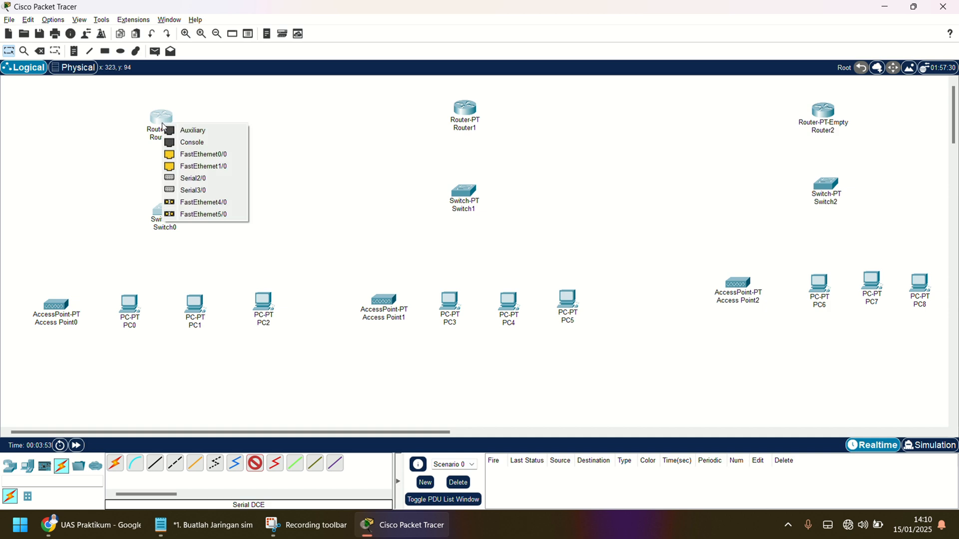
pyautogui.click(187, 178)
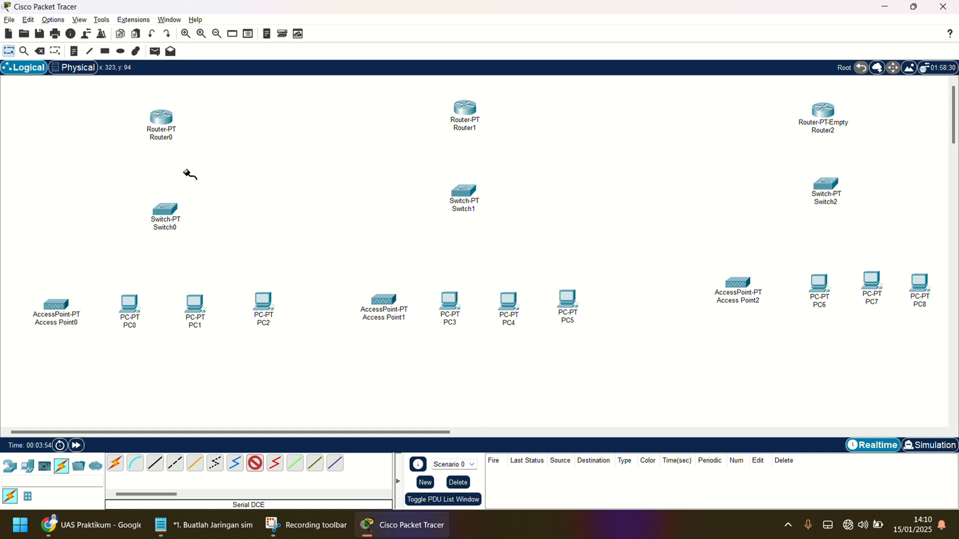
pyautogui.click(467, 110)
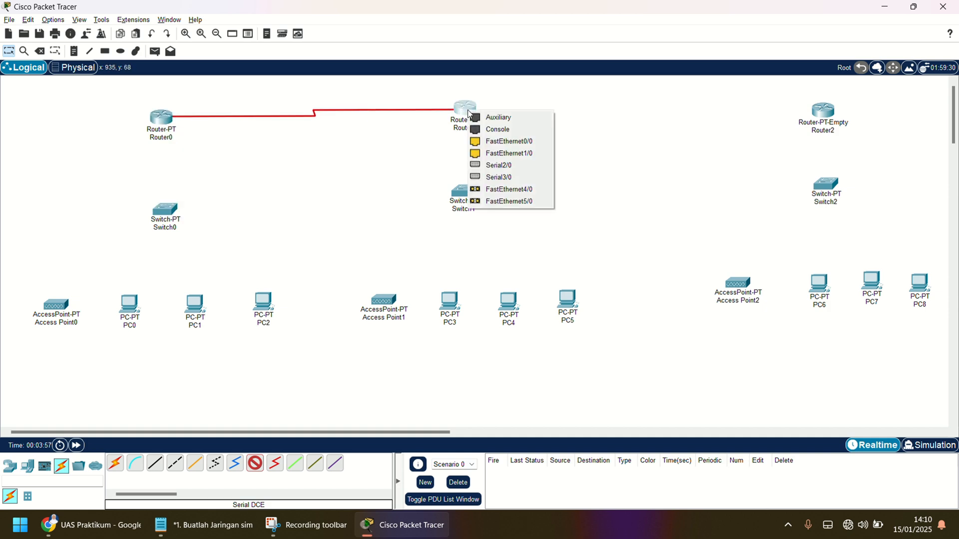
pyautogui.click(481, 166)
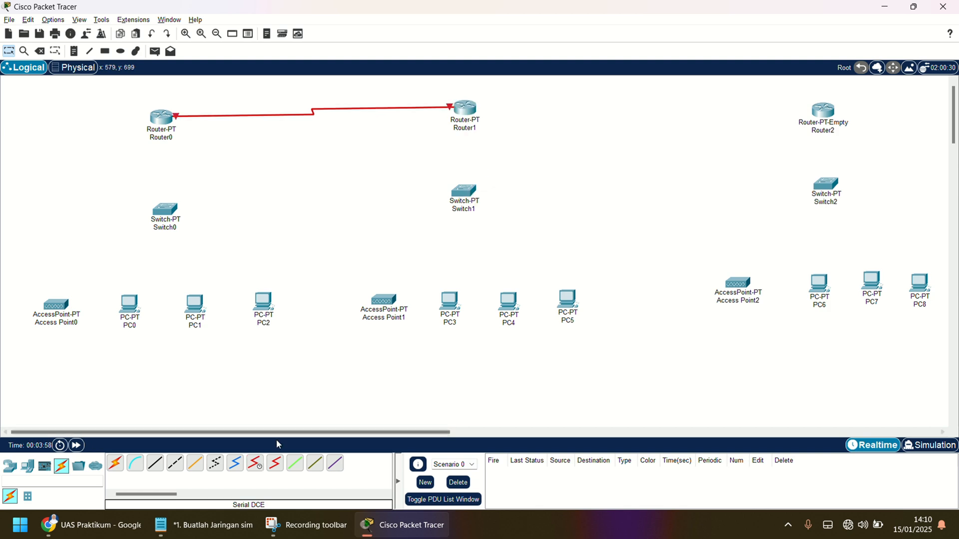
# - Try to connect Router1's Serial3/0 port to Router2 with a Serial DCE cable
pyautogui.click(255, 462)
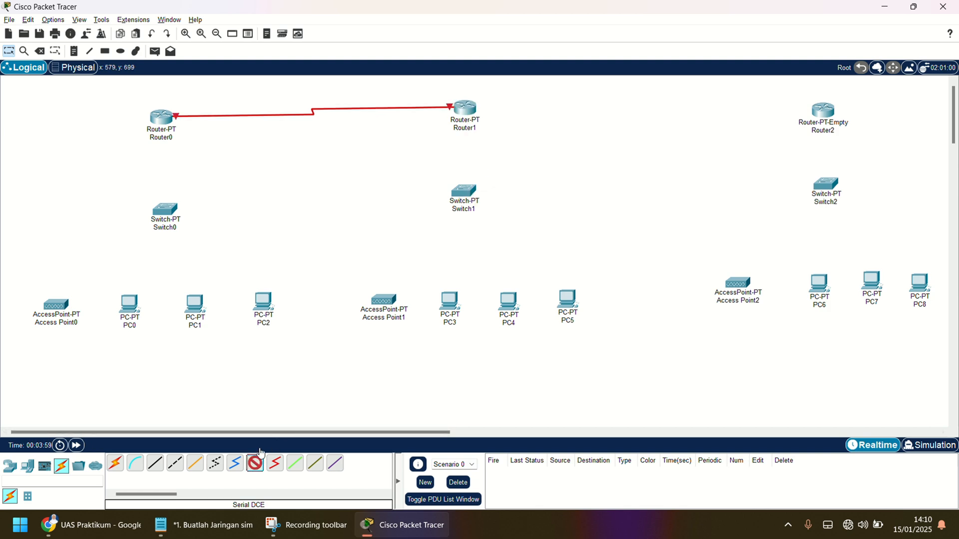
pyautogui.click(472, 111)
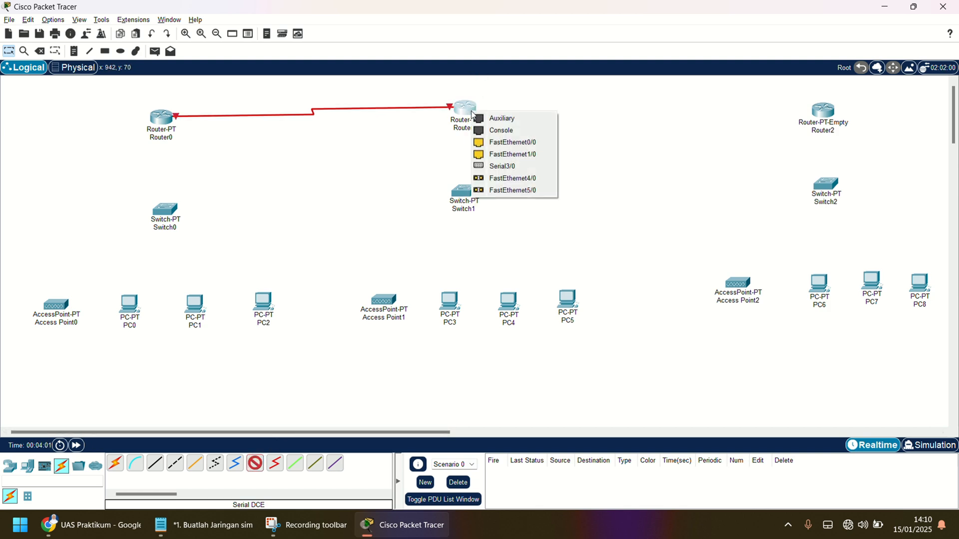
pyautogui.click(492, 167)
pyautogui.click(820, 114)
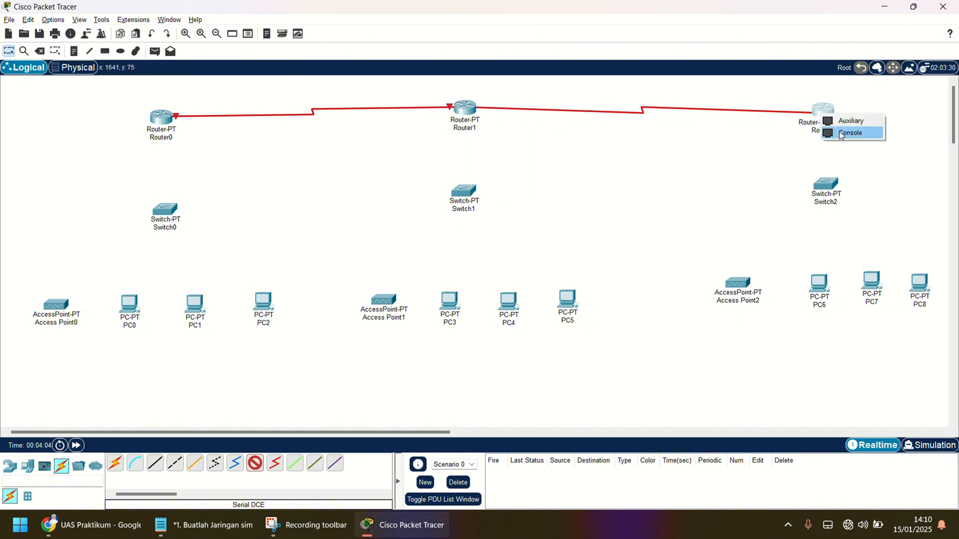
pyautogui.click(825, 111)
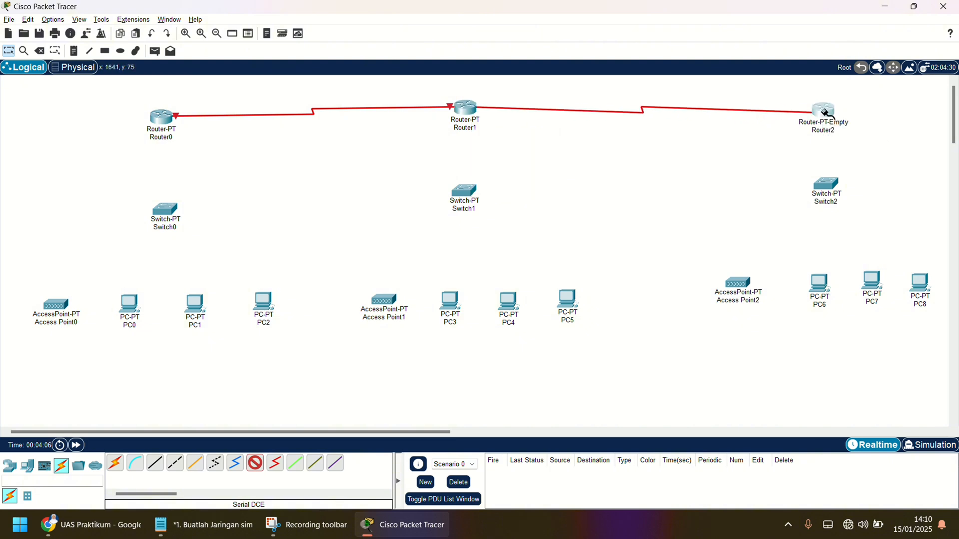
pyautogui.click(820, 112)
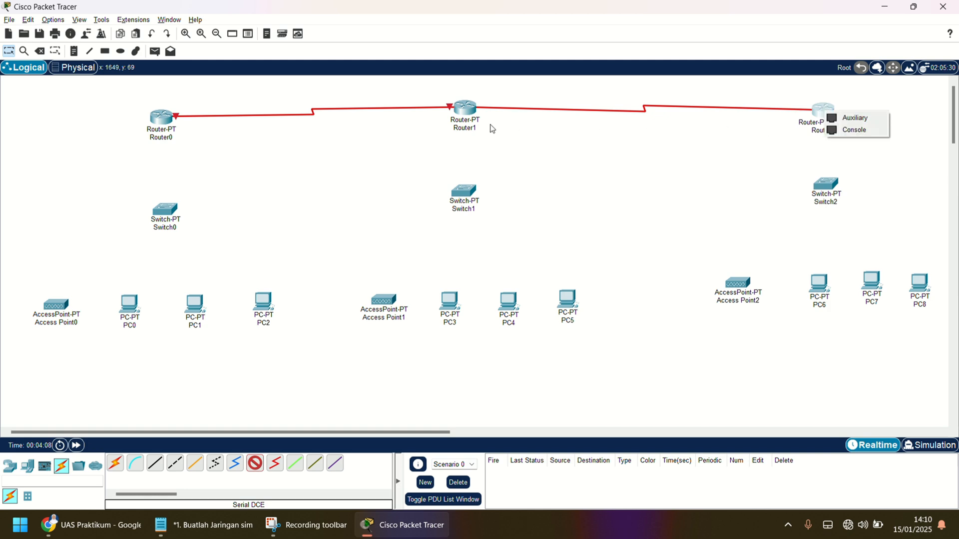
pyautogui.click(463, 116)
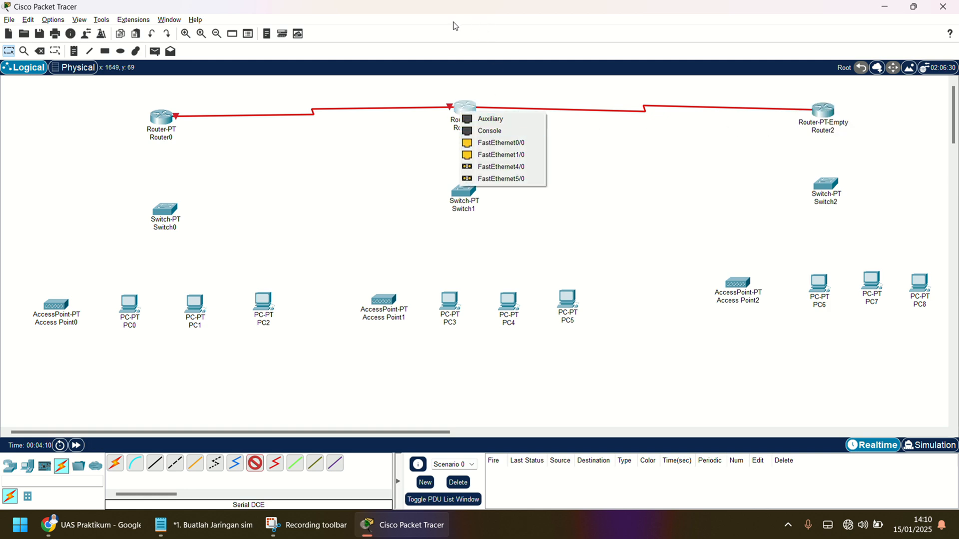
pyautogui.click(255, 467)
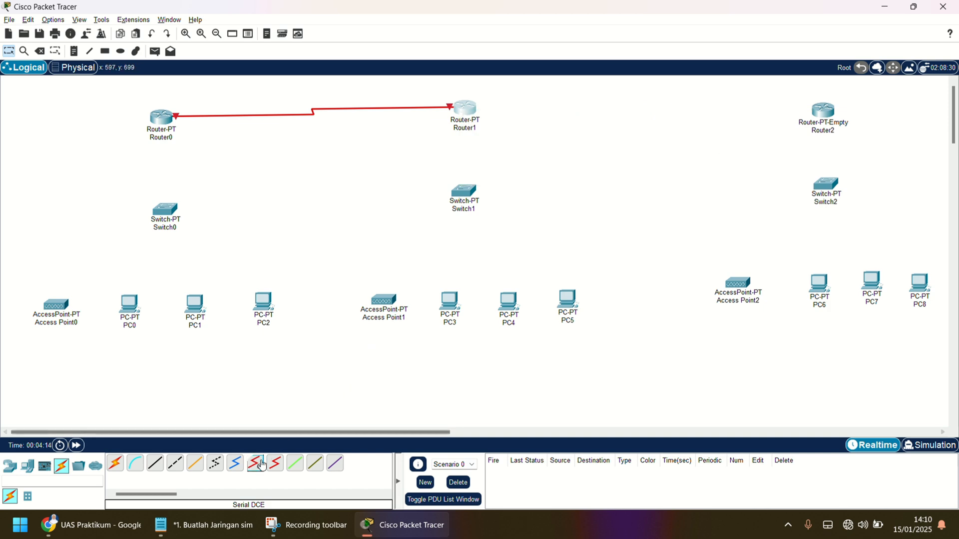
# - Inspect Router2's physical modules and the ports it offers for a Serial DCE cable
pyautogui.click(826, 119)
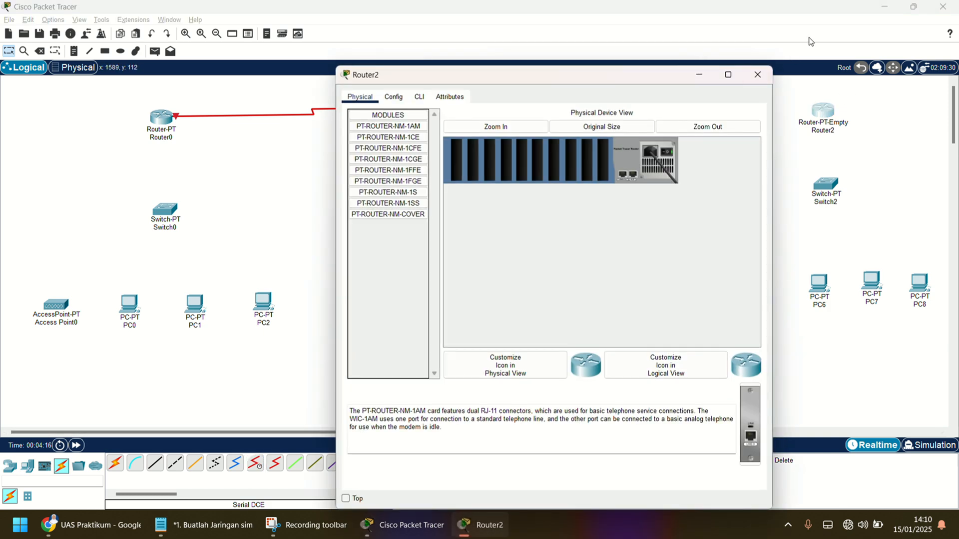
pyautogui.click(758, 75)
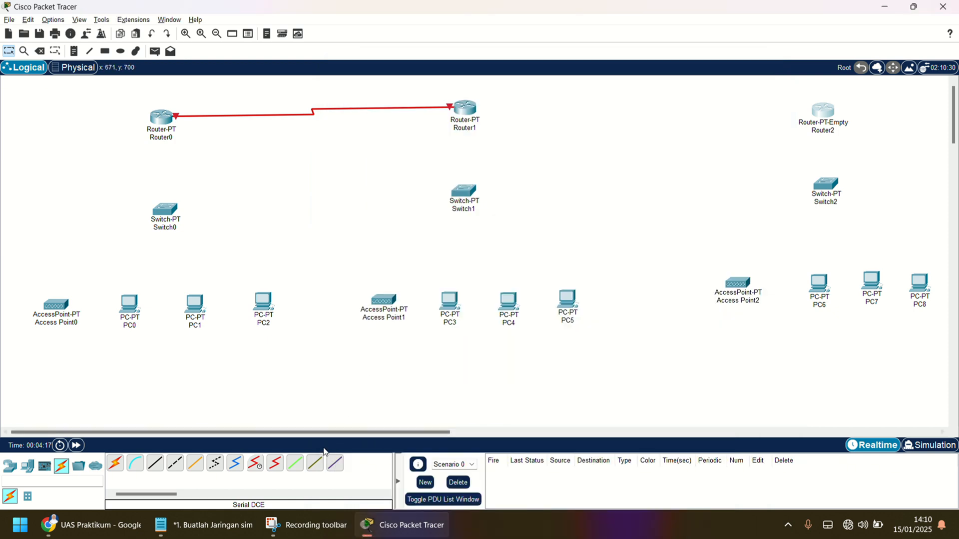
pyautogui.click(255, 463)
pyautogui.click(823, 112)
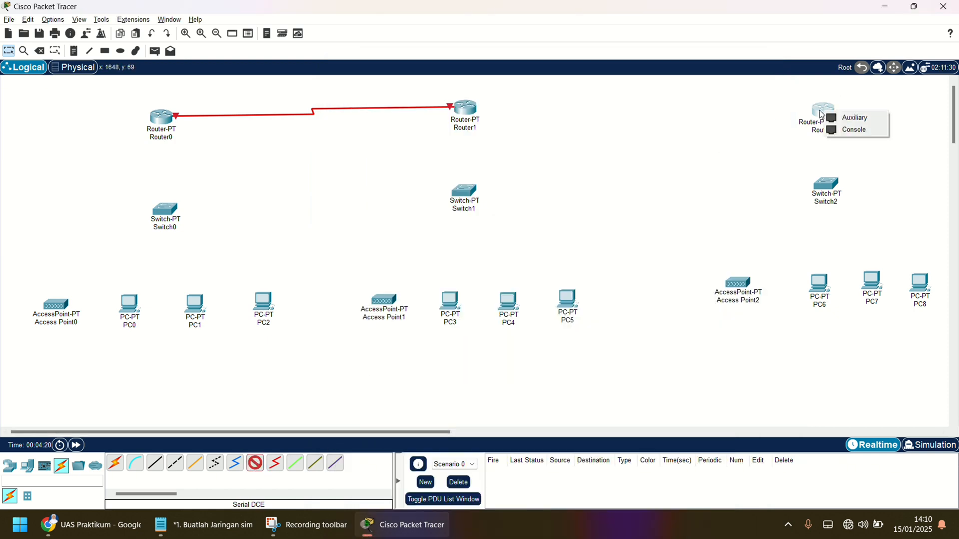
pyautogui.click(409, 28)
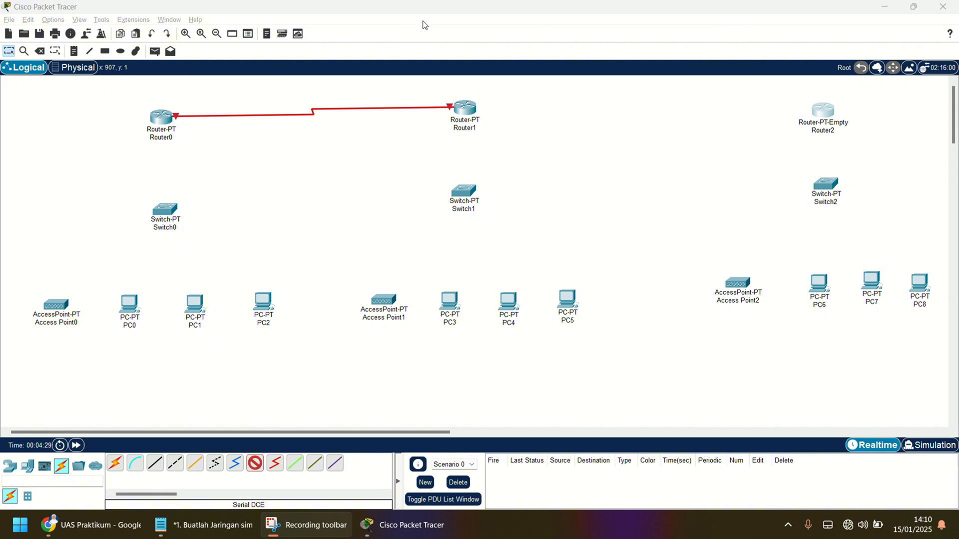
pyautogui.click(255, 463)
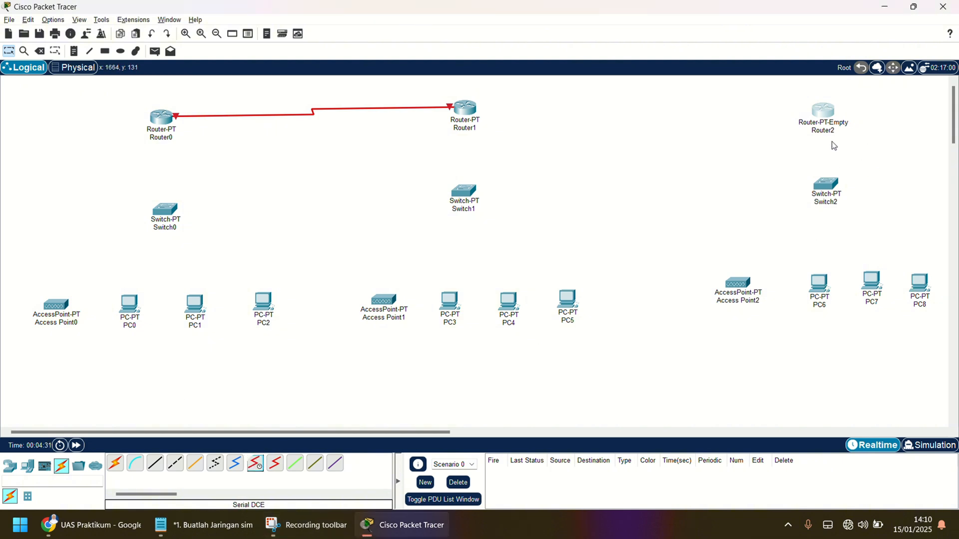
# - Replace the empty Router2 with a generic PT-Router placed just beside it
pyautogui.click(28, 465)
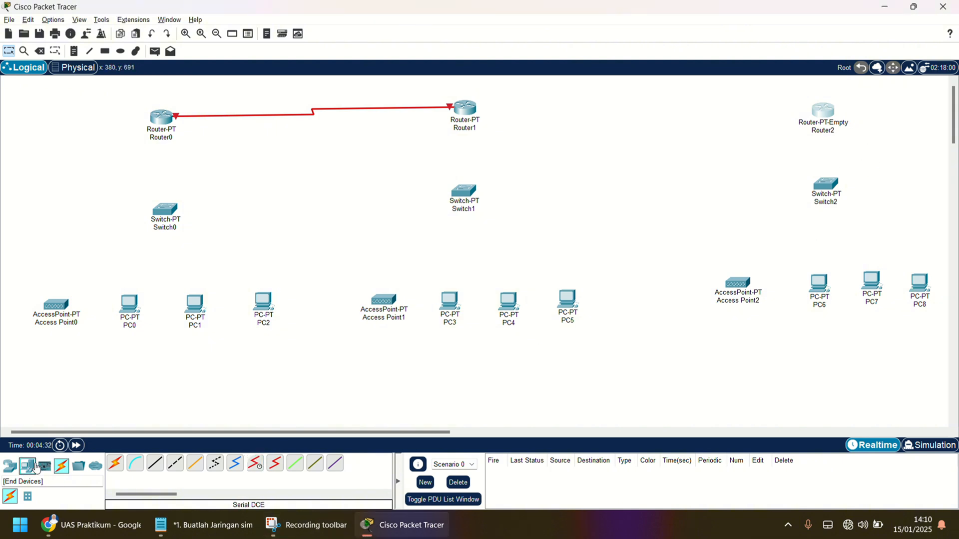
pyautogui.click(14, 467)
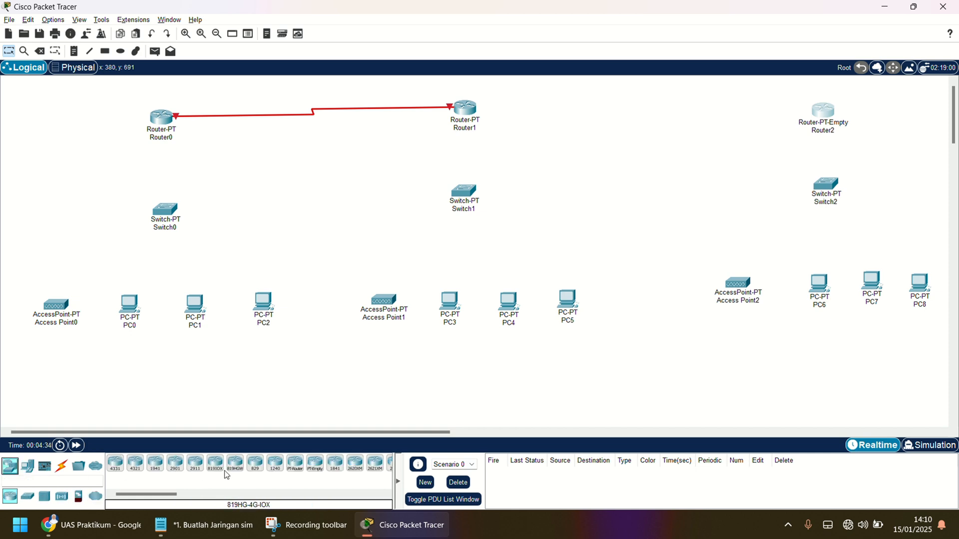
pyautogui.click(295, 463)
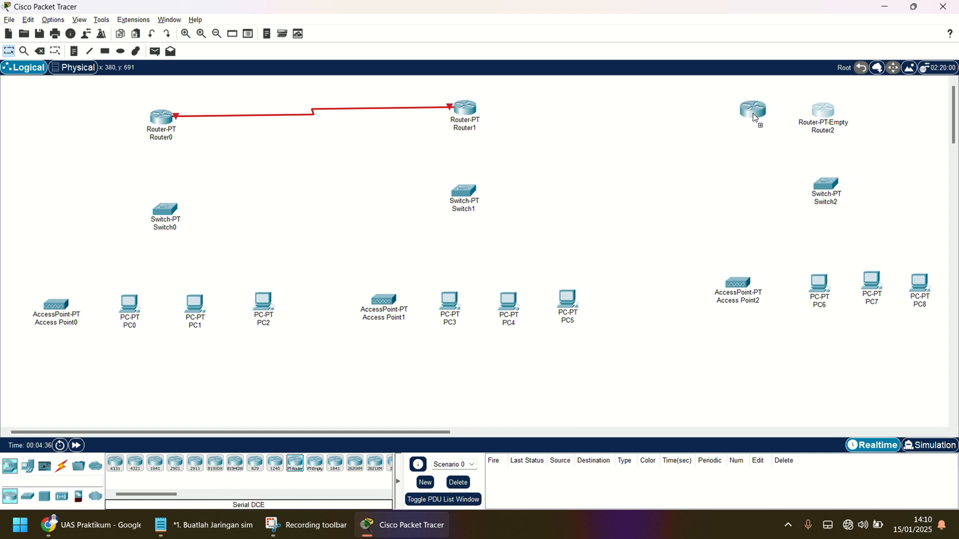
pyautogui.click(754, 116)
pyautogui.click(828, 111)
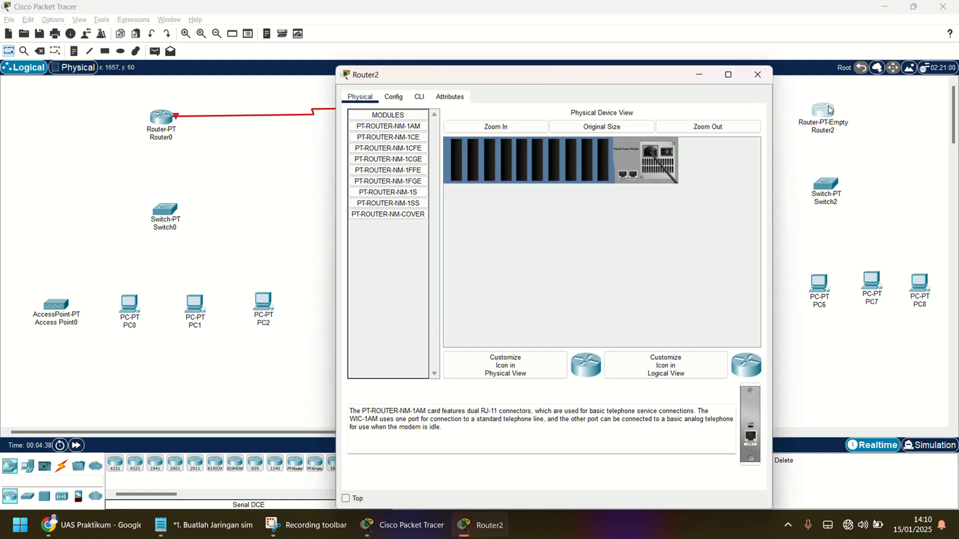
pyautogui.click(758, 76)
pyautogui.press('Delete')
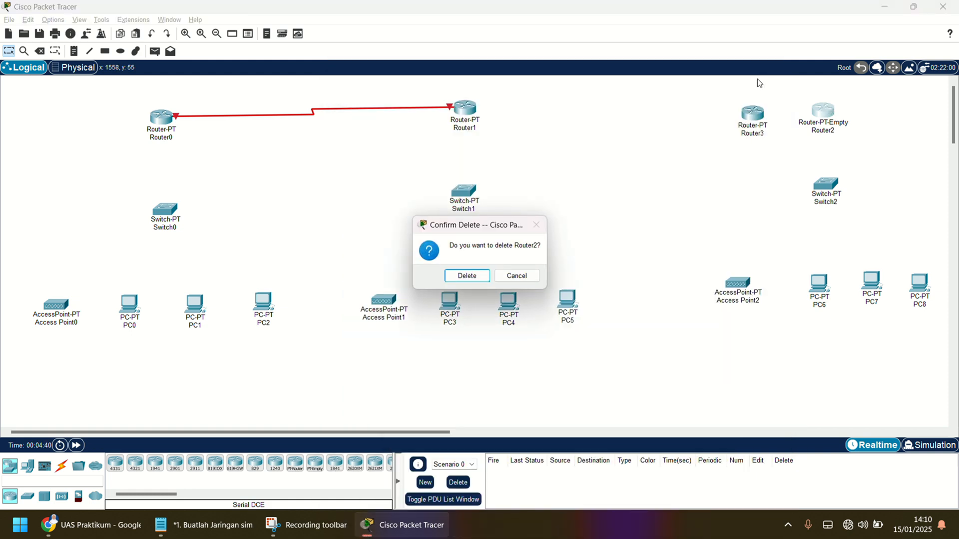
pyautogui.press('Return')
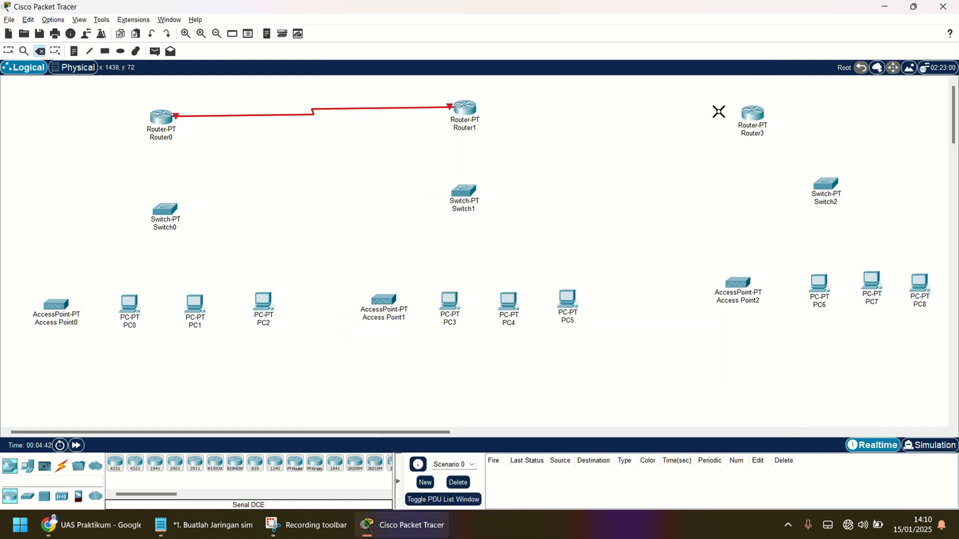
# - Connect Router1's Serial3/0 port to Router3 with a Serial DCE cable and move Router3 directly above Switch2
pyautogui.click(61, 466)
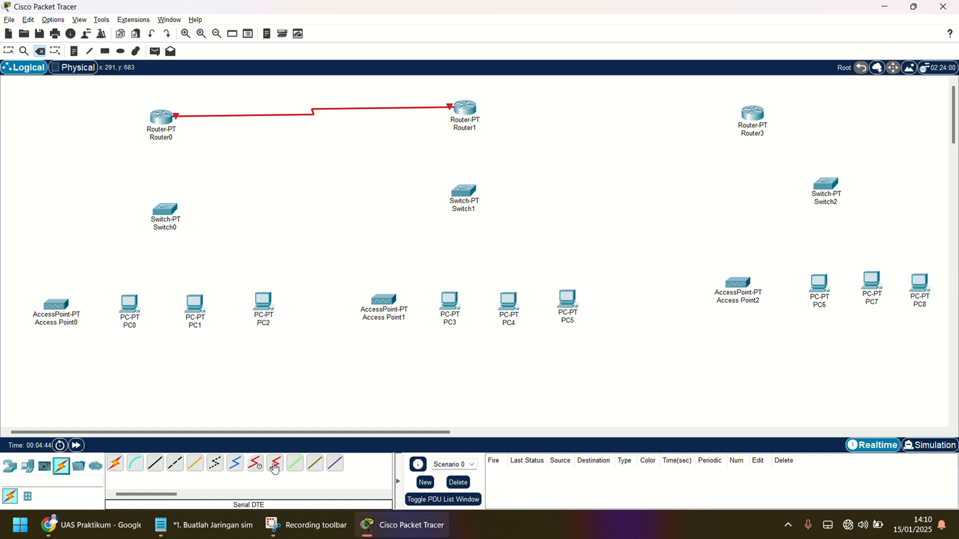
pyautogui.click(258, 466)
pyautogui.click(475, 110)
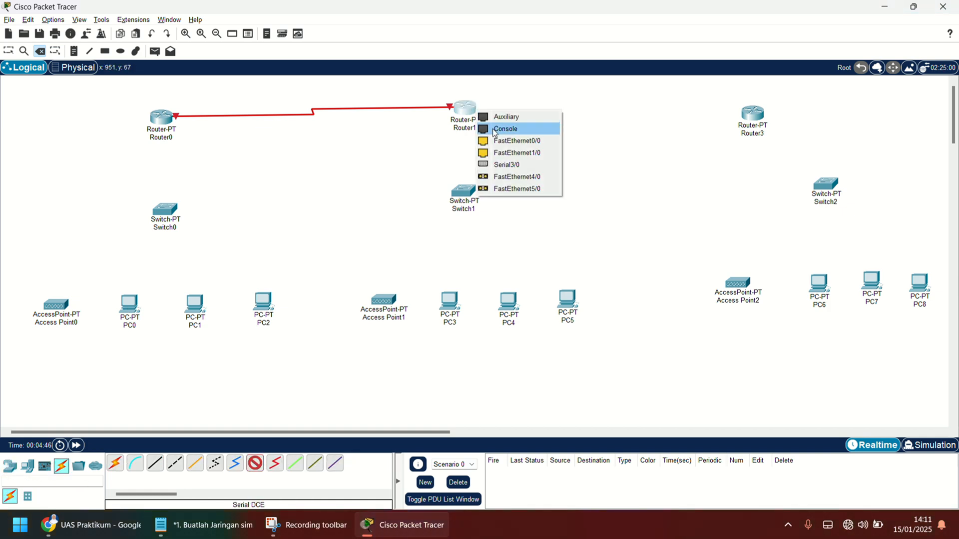
pyautogui.click(505, 164)
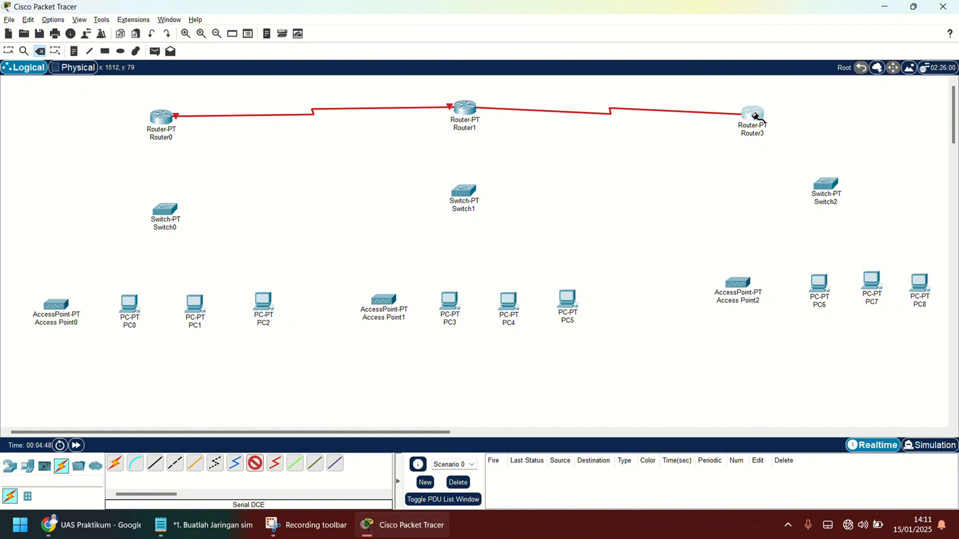
pyautogui.click(757, 118)
pyautogui.click(786, 171)
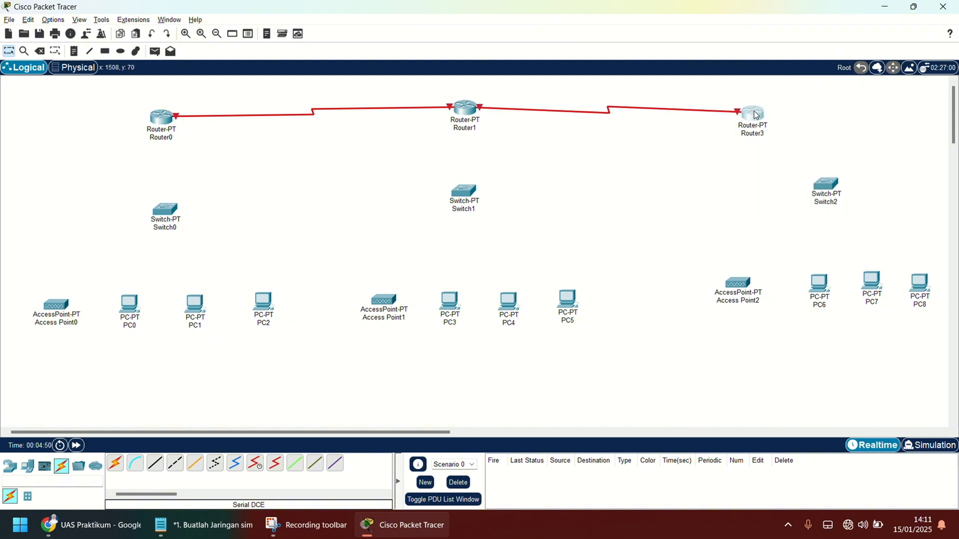
pyautogui.moveTo(755, 114); pyautogui.dragTo(833, 113)
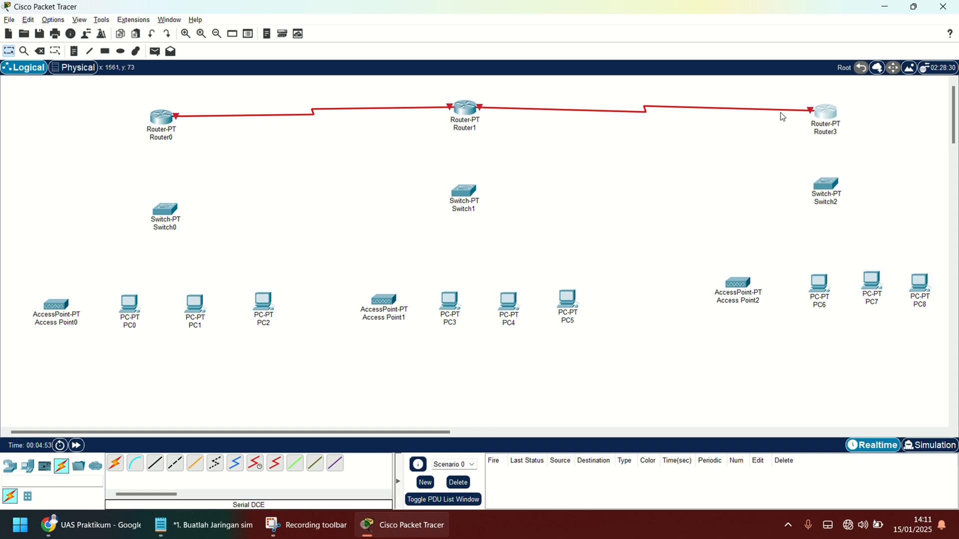
# - Connect Router0's FastEthernet0/0 port to Switch0's FastEthernet0/1 port with a Copper Straight-Through cable
pyautogui.click(156, 464)
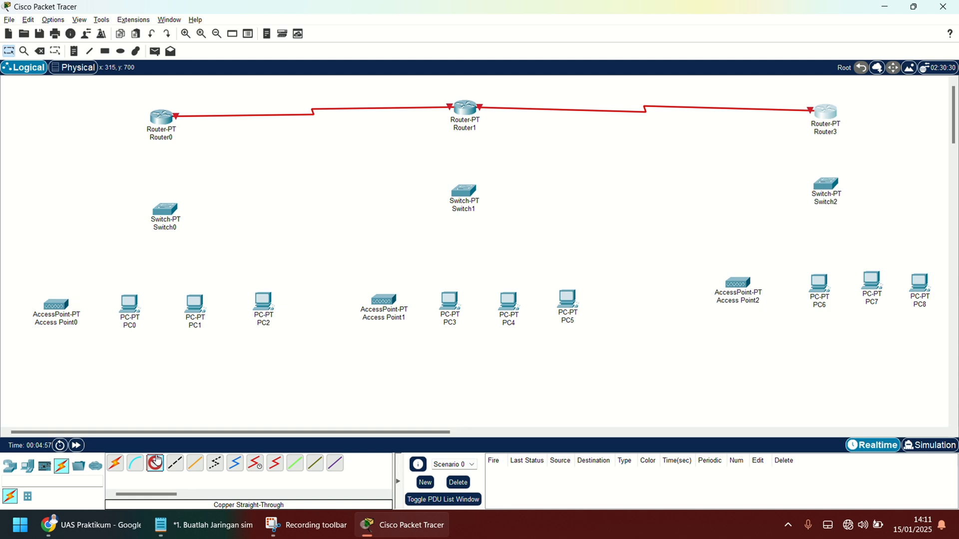
pyautogui.click(163, 128)
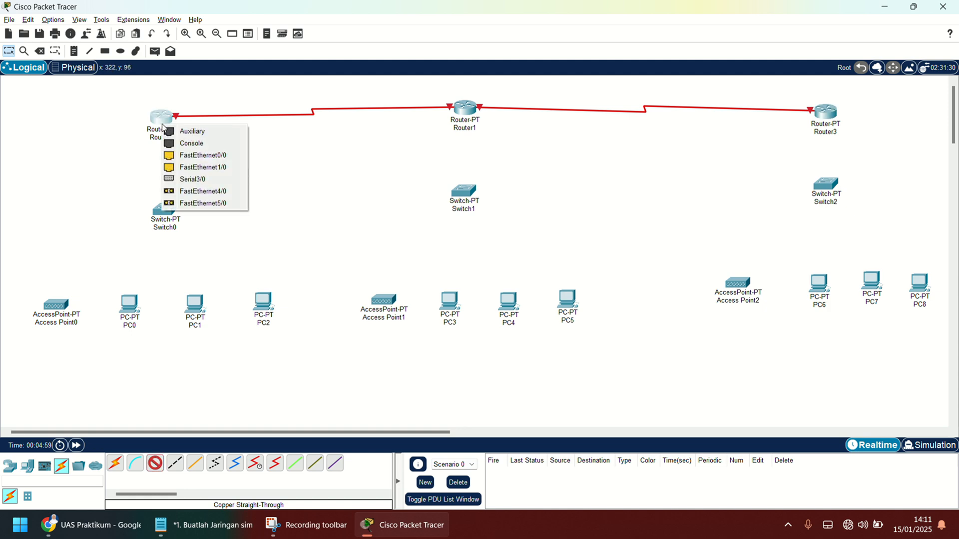
pyautogui.click(214, 159)
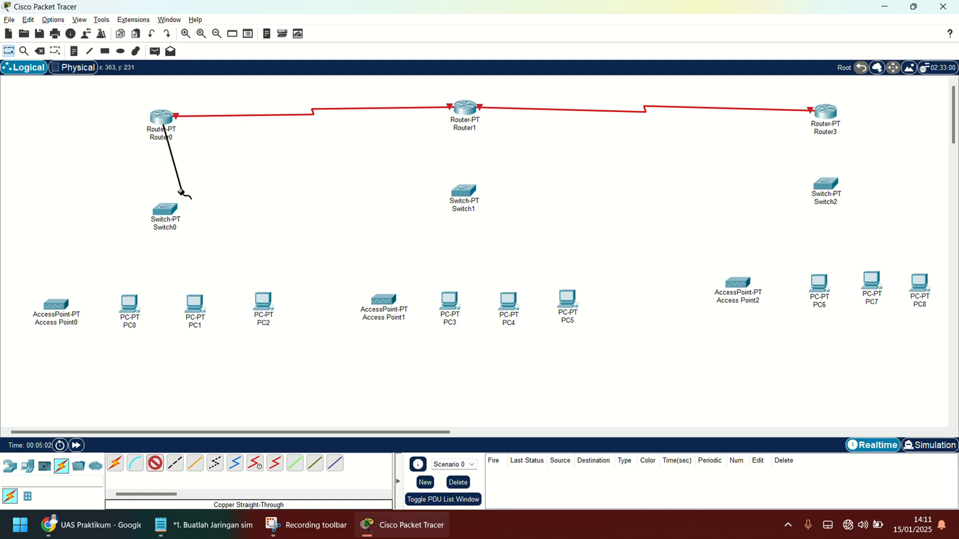
pyautogui.click(167, 209)
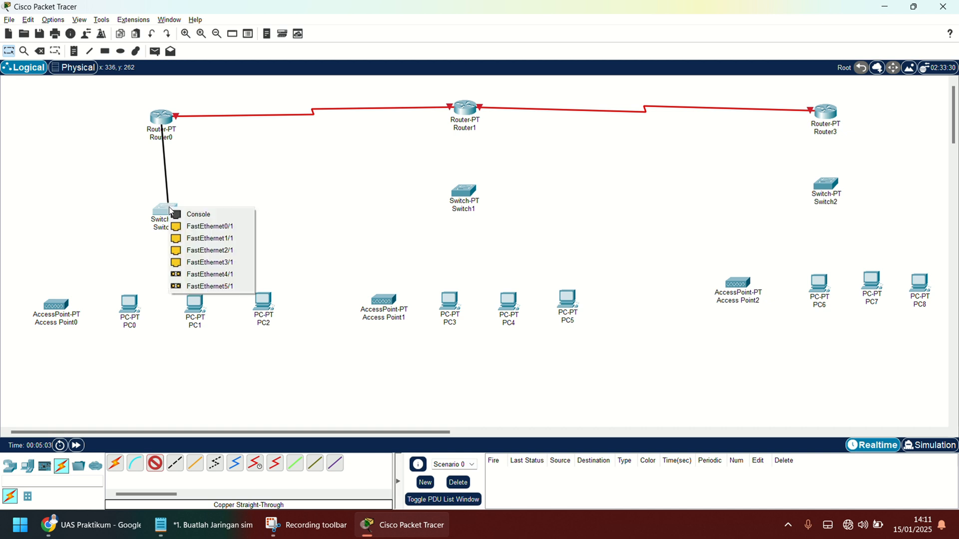
pyautogui.click(191, 230)
# - Connect Router1's FastEthernet0/0 port to Switch1 with a Copper Straight-Through cable
pyautogui.click(156, 465)
pyautogui.click(471, 119)
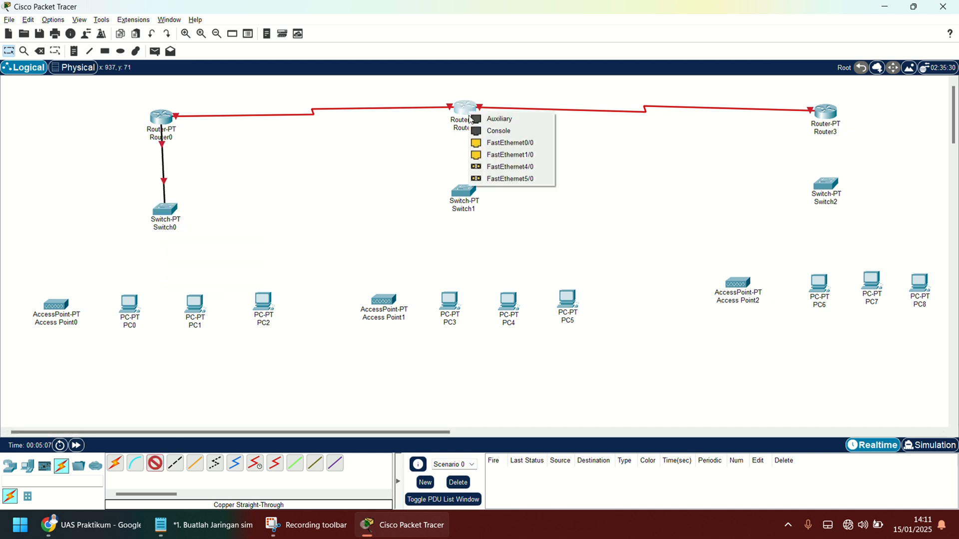
pyautogui.click(497, 143)
pyautogui.click(471, 194)
pyautogui.click(488, 210)
# - Connect Router3 to Switch2 with a Copper Straight-Through cable
pyautogui.click(156, 463)
pyautogui.click(832, 118)
pyautogui.click(840, 145)
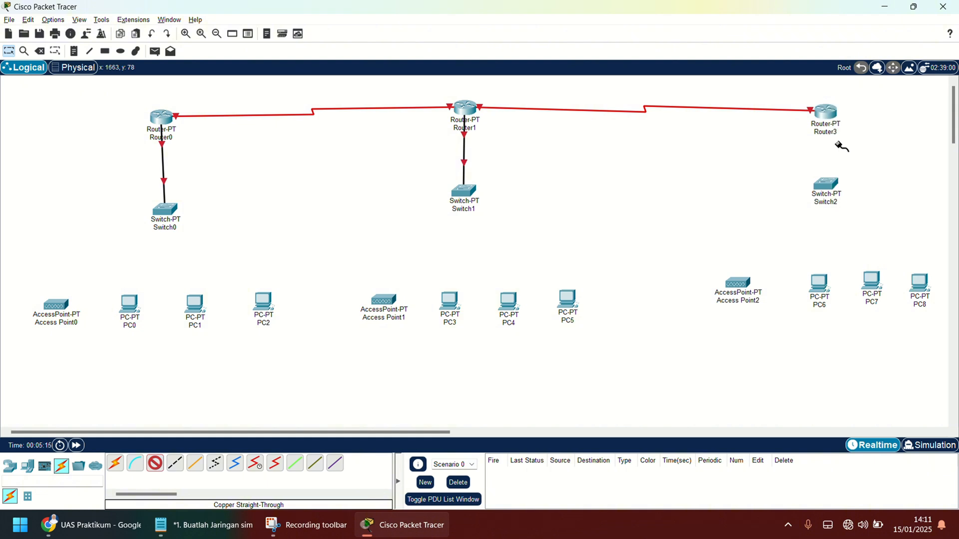
pyautogui.click(825, 187)
pyautogui.click(840, 205)
# - Connect Switch0's FastEthernet1/1 port to Port 0 of Access Point0 with a Copper Straight-Through cable
pyautogui.click(156, 464)
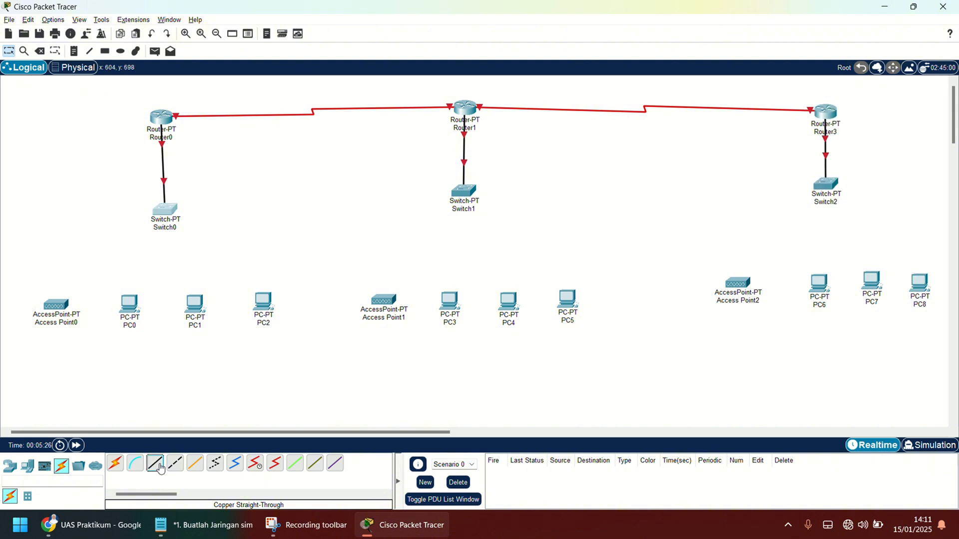
pyautogui.click(166, 214)
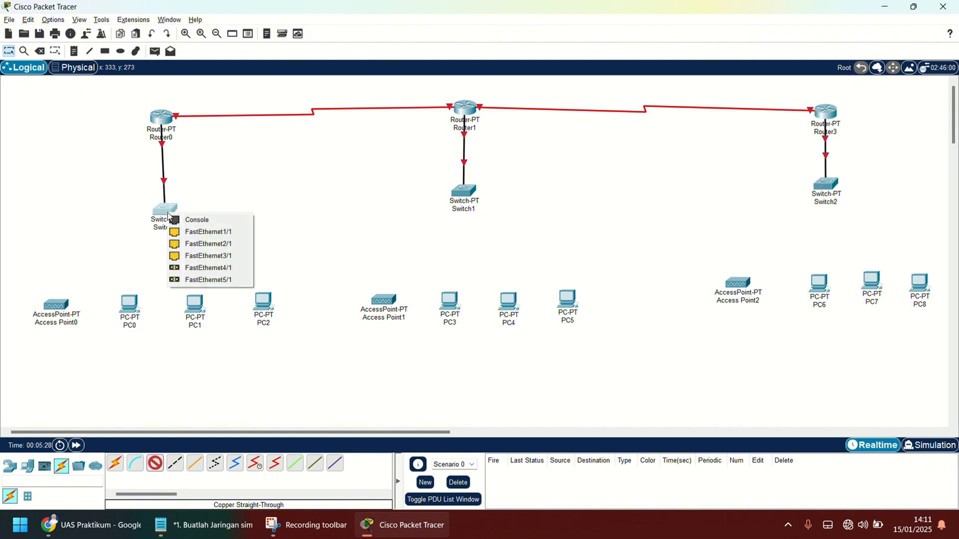
pyautogui.click(188, 232)
pyautogui.click(56, 305)
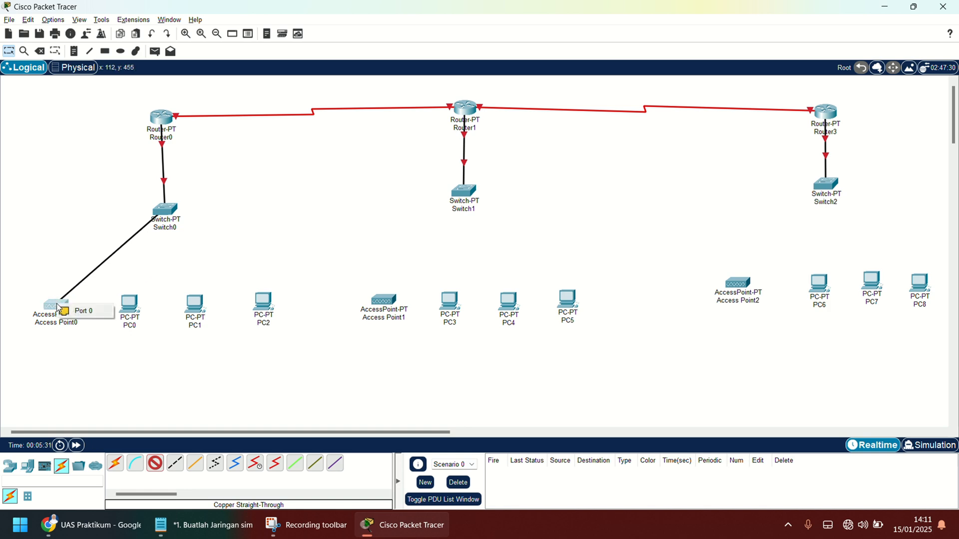
pyautogui.click(83, 311)
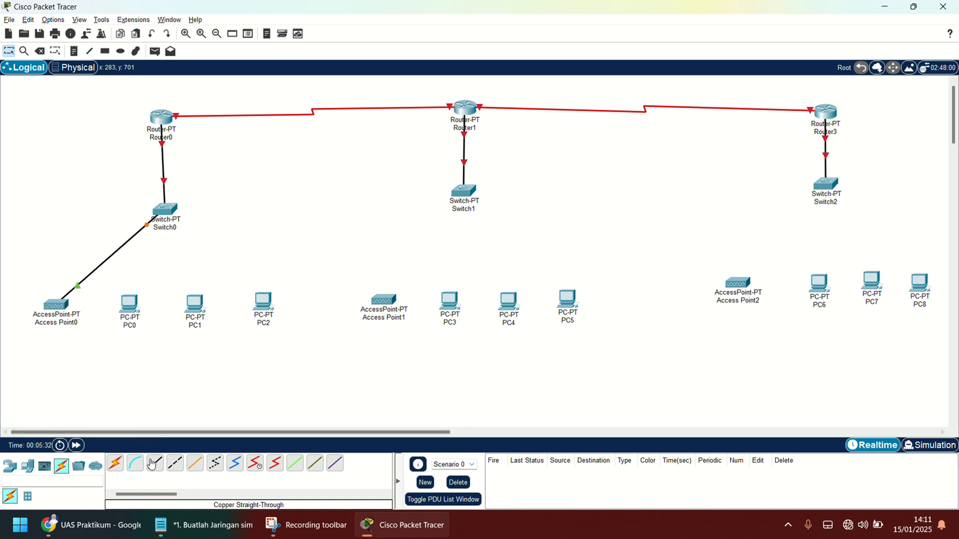
# - Connect Switch0 to PC0's FastEthernet0 port with a Copper Straight-Through cable
pyautogui.click(169, 209)
pyautogui.click(207, 230)
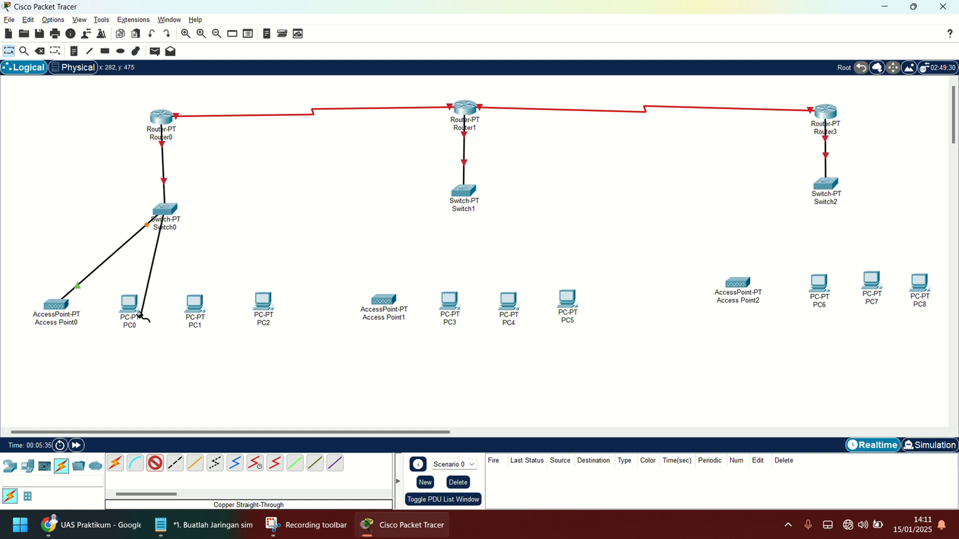
pyautogui.click(132, 301)
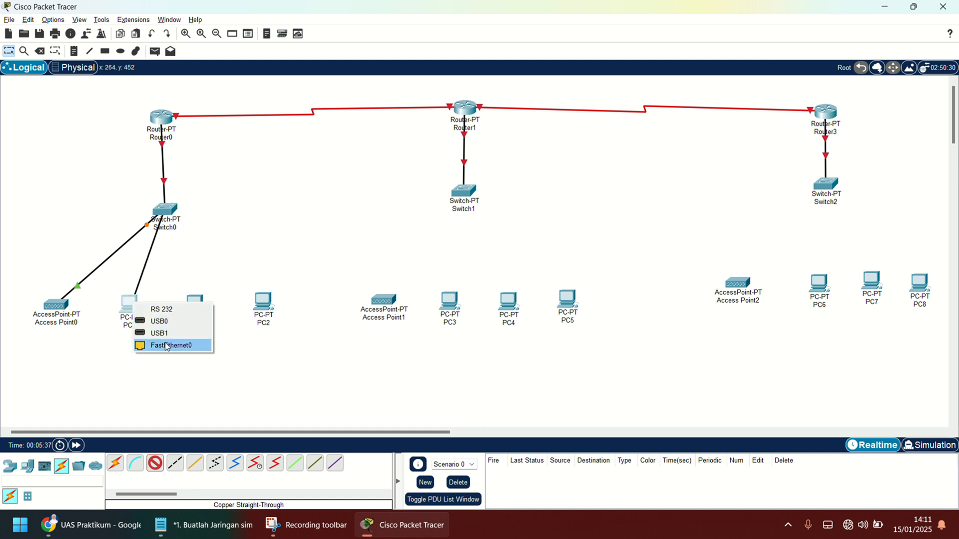
pyautogui.click(167, 346)
# - Connect Switch0's FastEthernet3/1 port to PC1 with a Copper Straight-Through cable
pyautogui.click(174, 213)
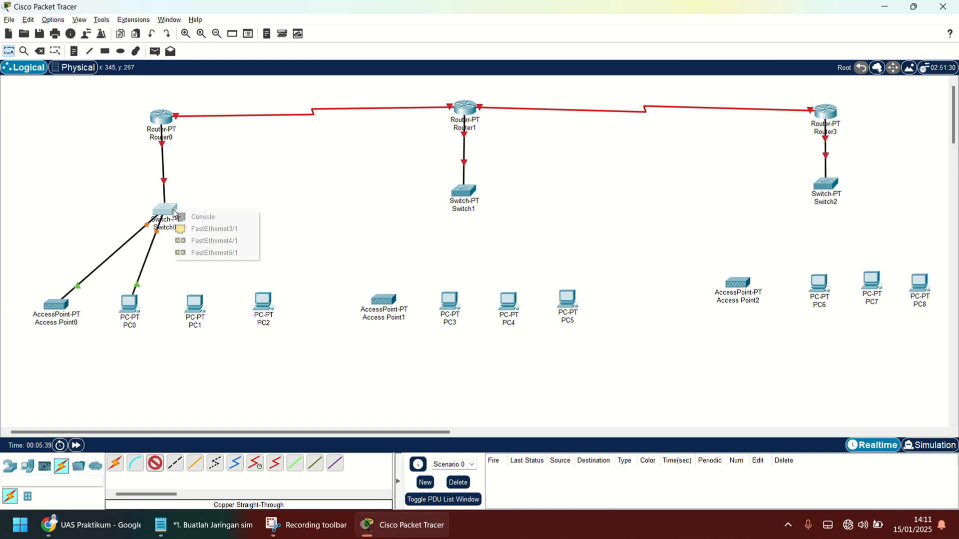
pyautogui.click(208, 231)
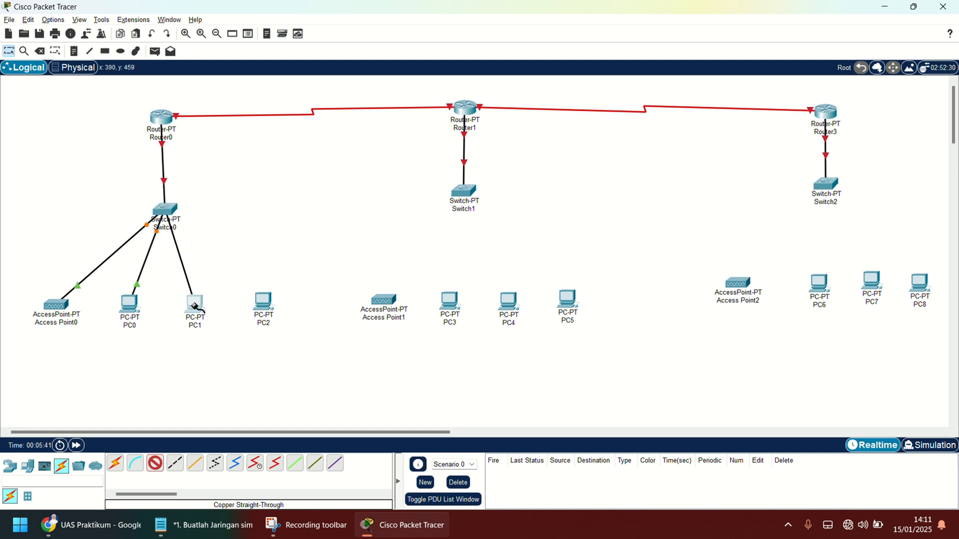
pyautogui.click(194, 301)
pyautogui.click(215, 349)
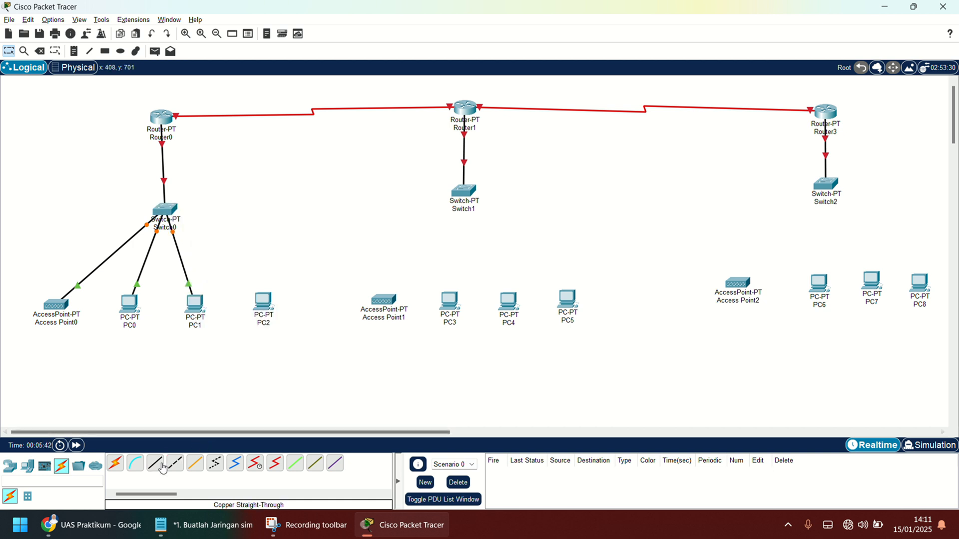
pyautogui.click(170, 215)
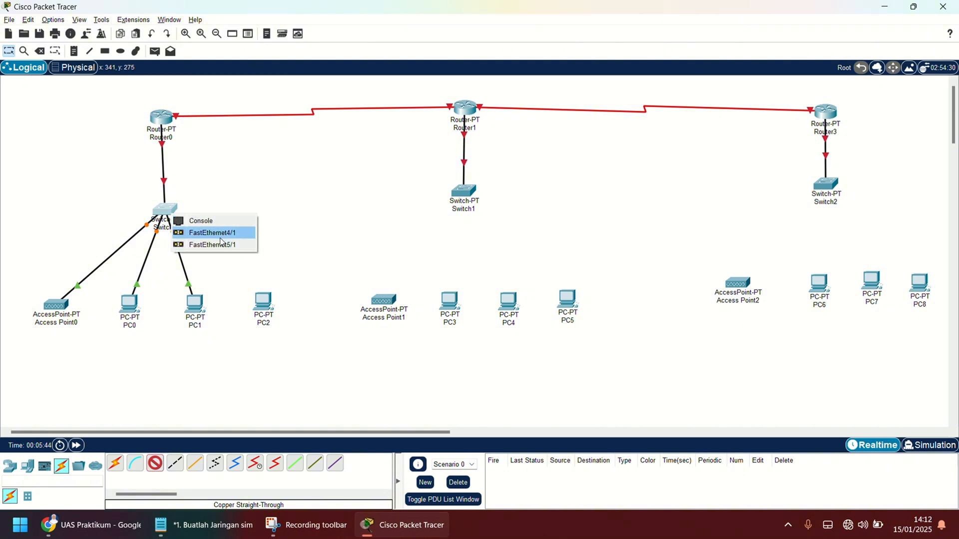
pyautogui.click(244, 292)
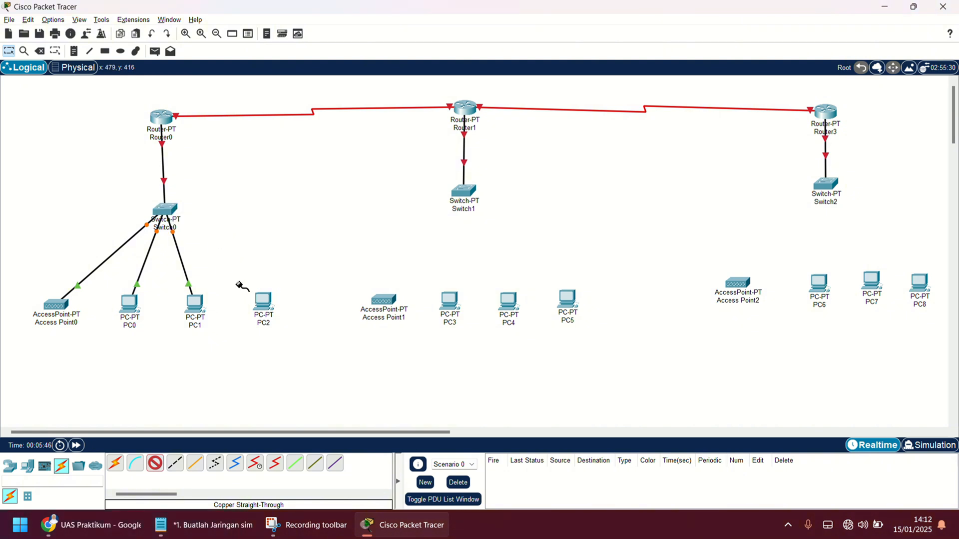
pyautogui.click(155, 463)
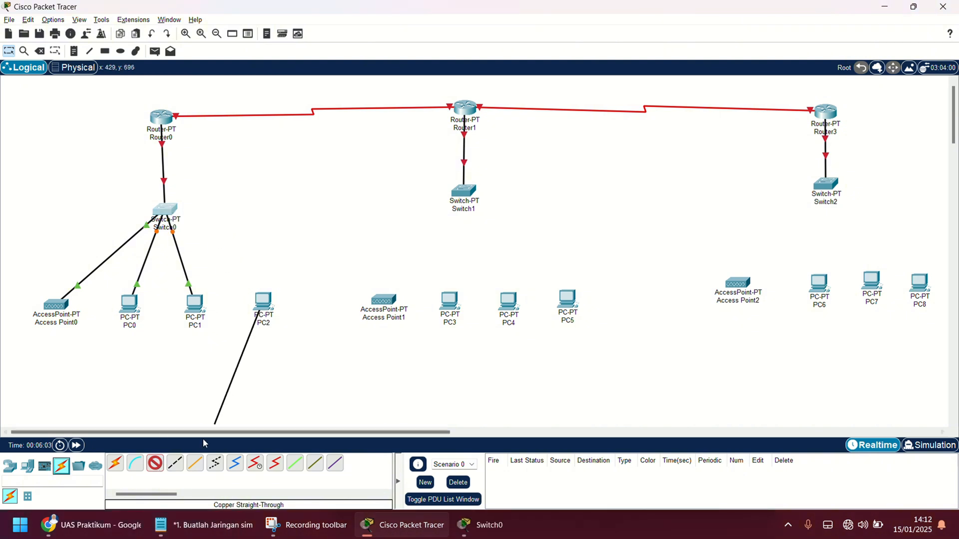
pyautogui.click(155, 462)
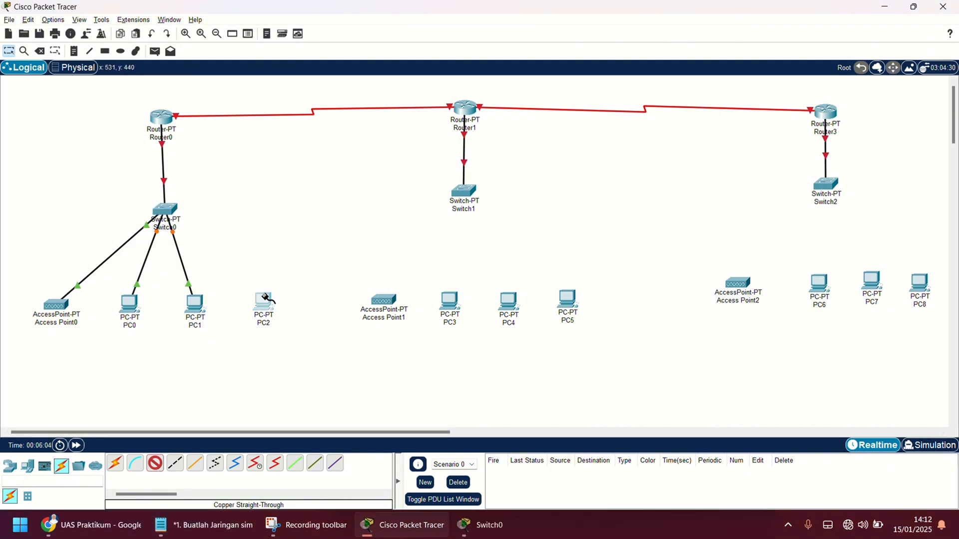
pyautogui.click(268, 299)
pyautogui.click(178, 209)
pyautogui.click(175, 209)
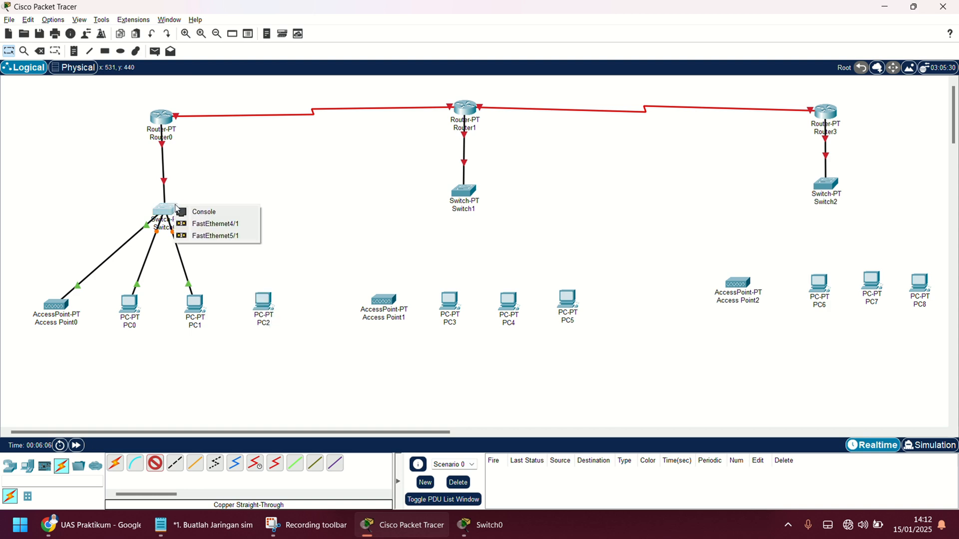
pyautogui.click(205, 256)
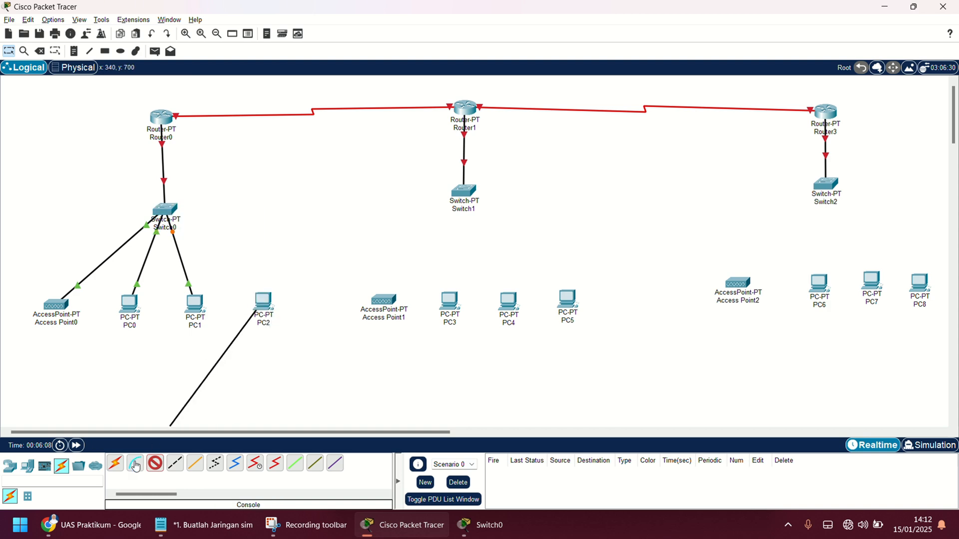
pyautogui.click(155, 464)
# - Install a PT-SWITCH-NM-1CFE module in an empty slot of Switch0, powering the switch off for the change and back on
pyautogui.click(169, 209)
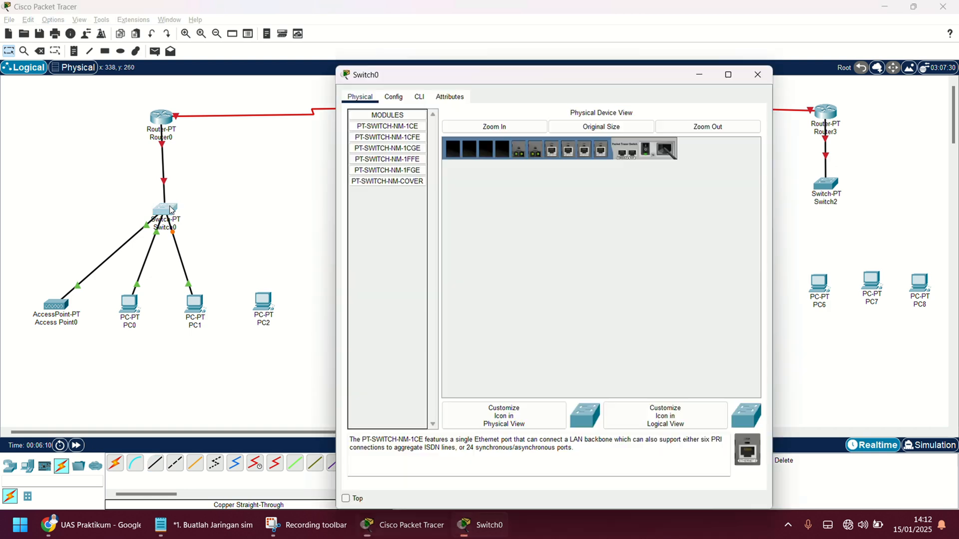
pyautogui.click(645, 150)
pyautogui.moveTo(412, 142); pyautogui.dragTo(519, 151)
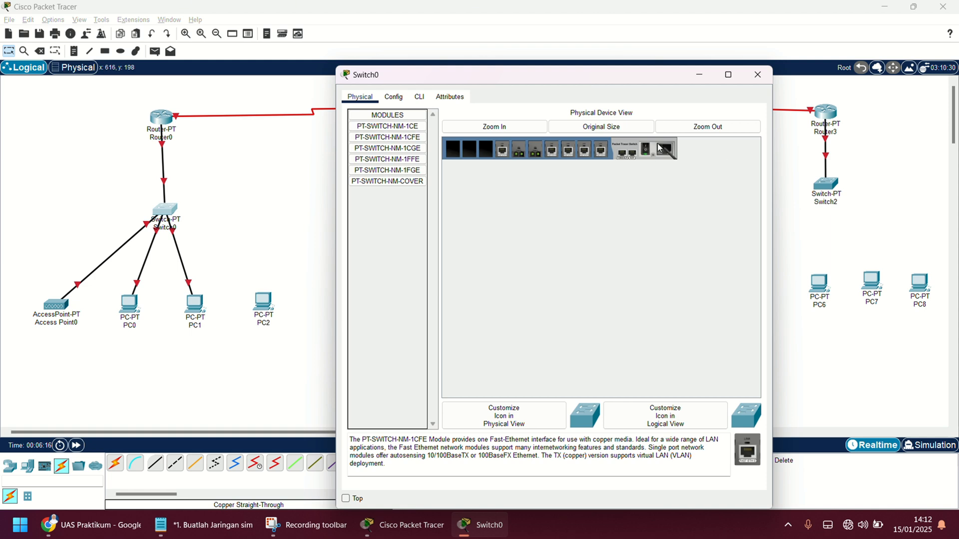
pyautogui.click(758, 74)
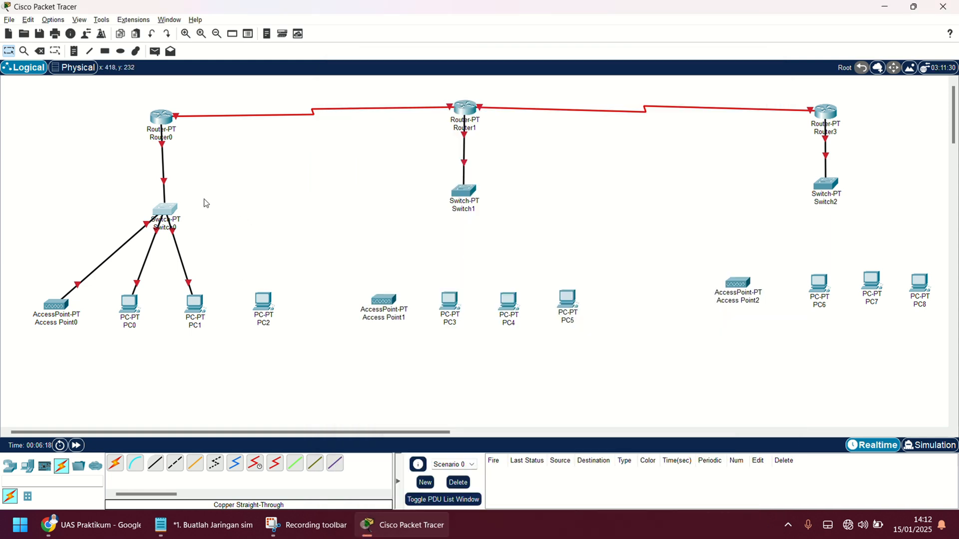
# - Connect Switch0's FastEthernet6/1 port to PC2 with a Copper Straight-Through cable
pyautogui.click(155, 462)
pyautogui.click(173, 215)
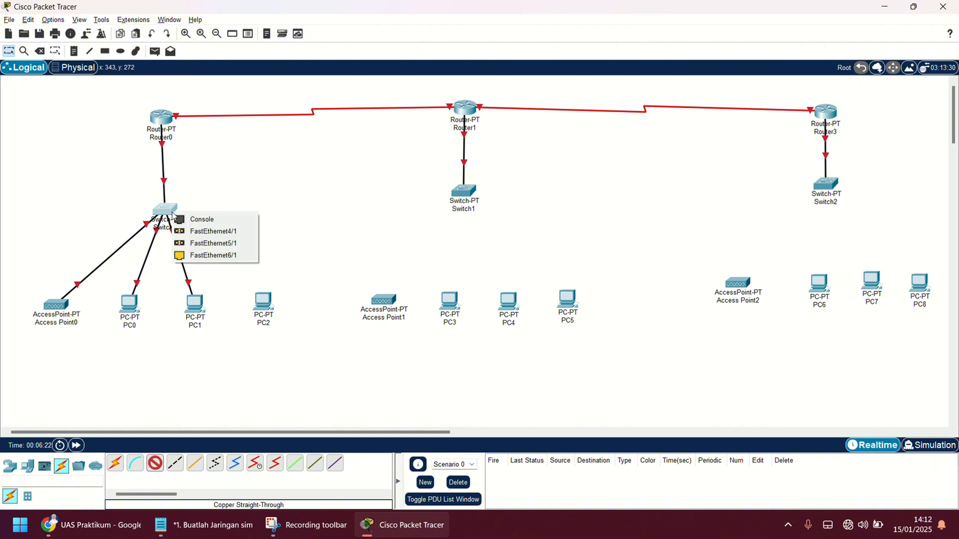
pyautogui.click(240, 233)
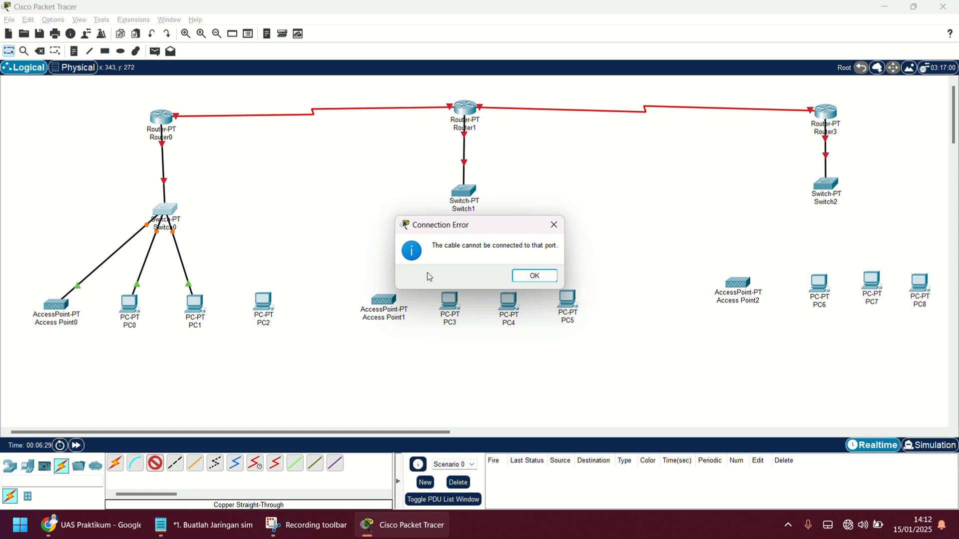
pyautogui.click(548, 276)
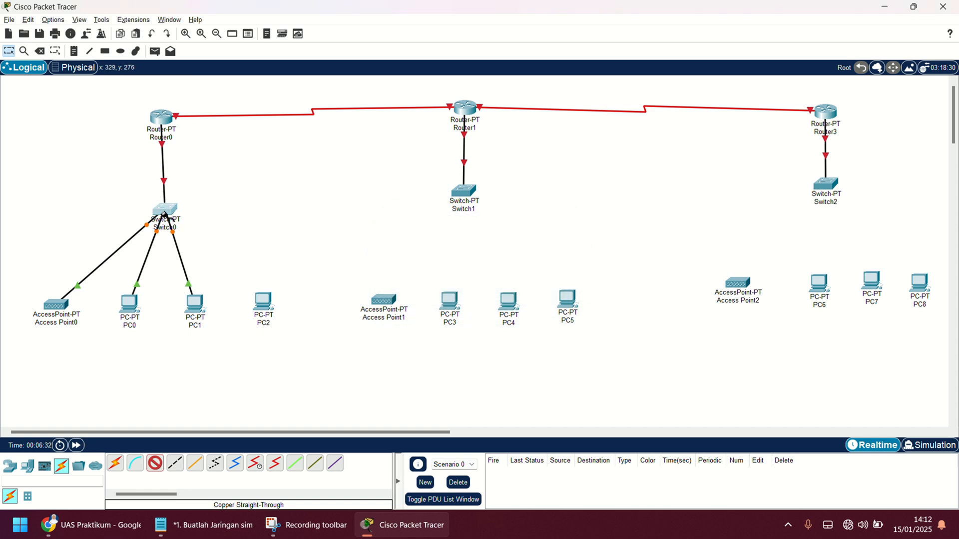
pyautogui.click(166, 209)
pyautogui.click(223, 258)
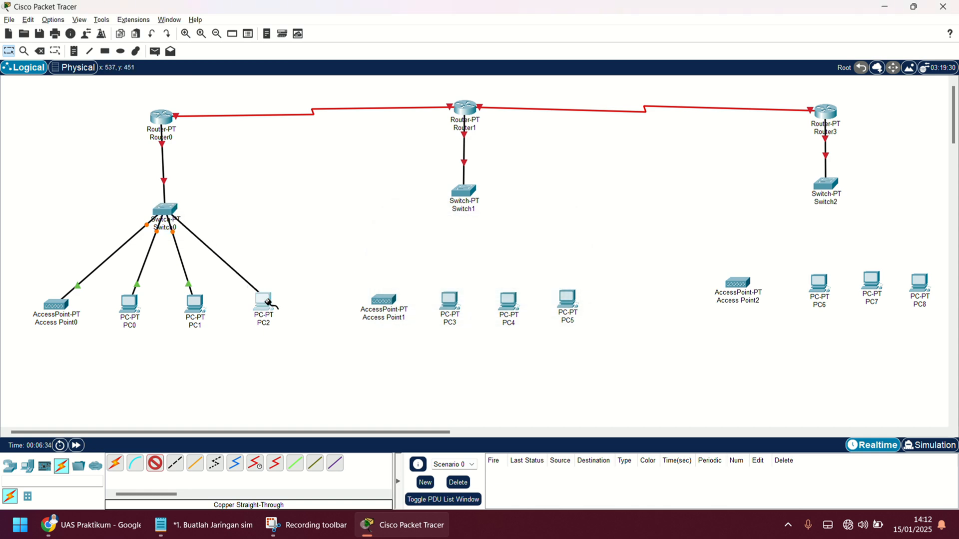
pyautogui.click(266, 302)
pyautogui.click(276, 352)
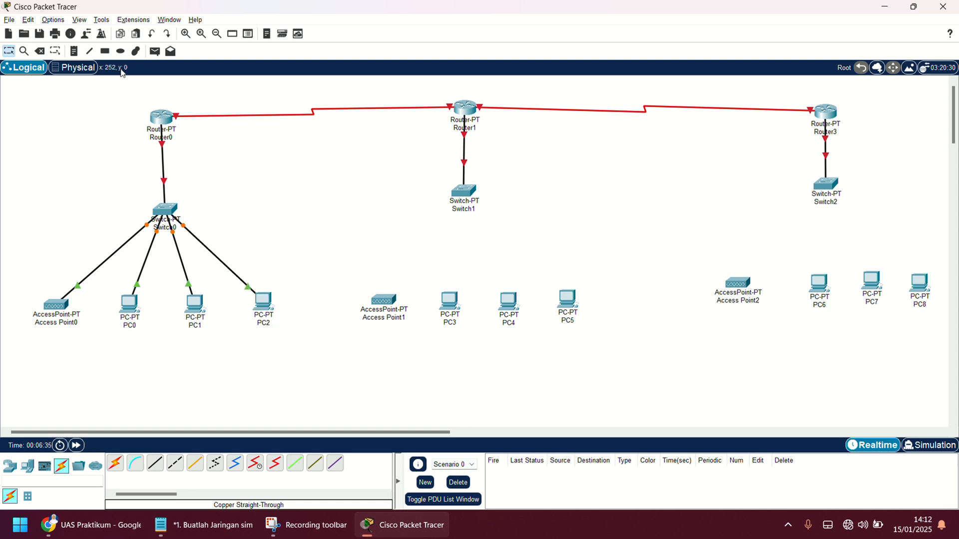
# - Place a text note reading "fa1/6" beside Switch0, next to the cable leading to PC2
pyautogui.click(74, 51)
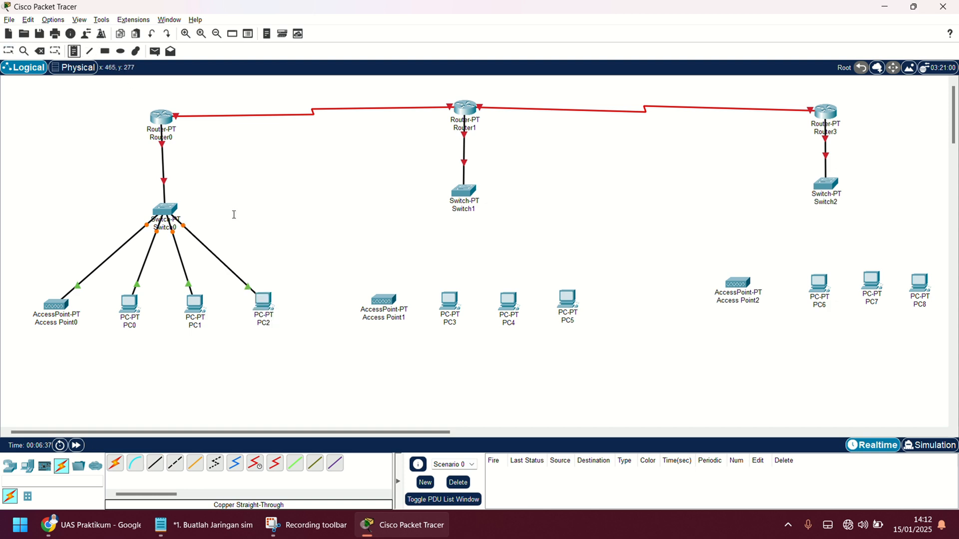
pyautogui.click(195, 216)
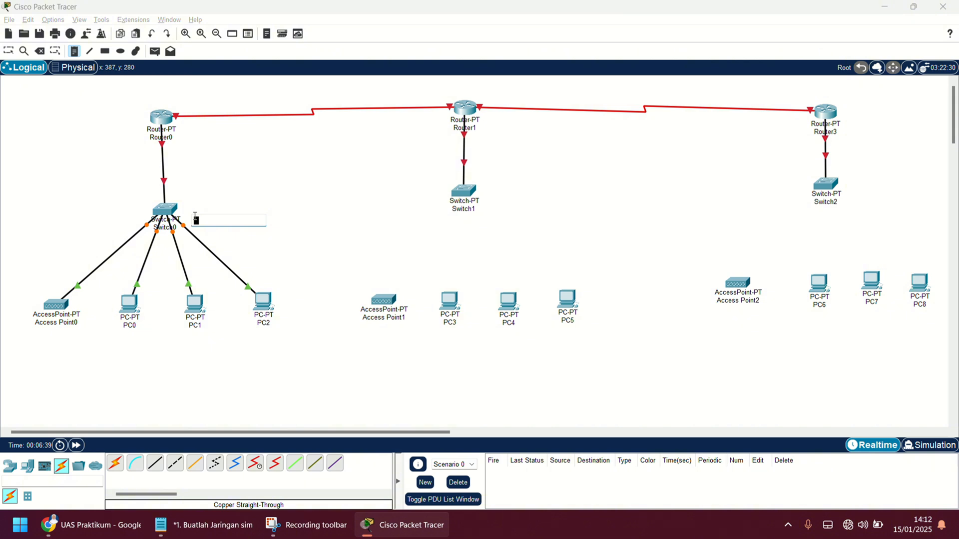
pyautogui.write('fa1/6')
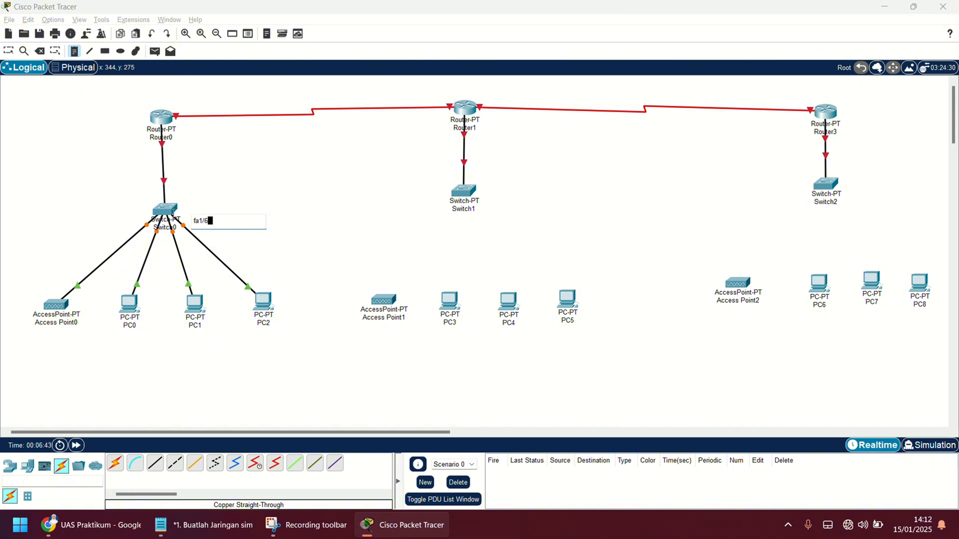
pyautogui.click(263, 250)
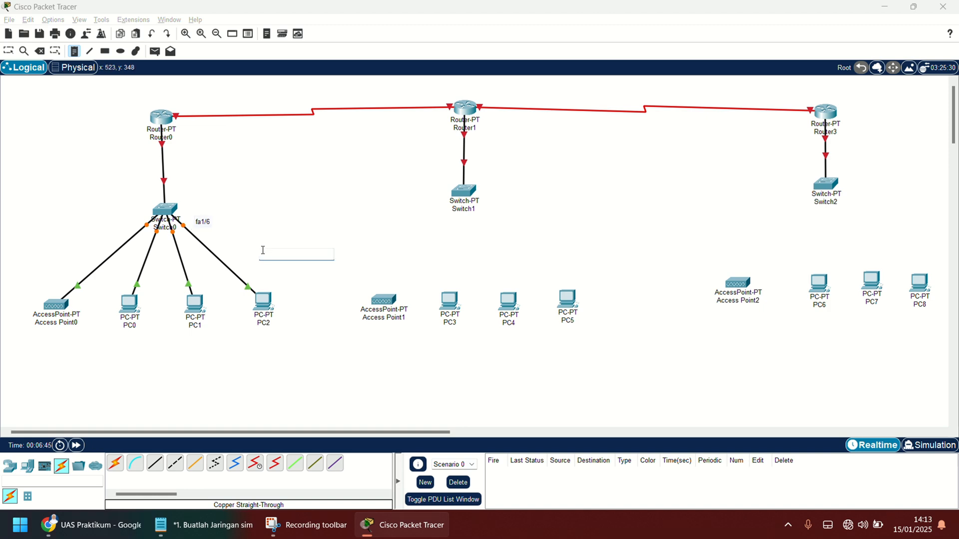
# - Label Router0's links with a note "fa0" below the router and a note "se2" above it
pyautogui.click(176, 141)
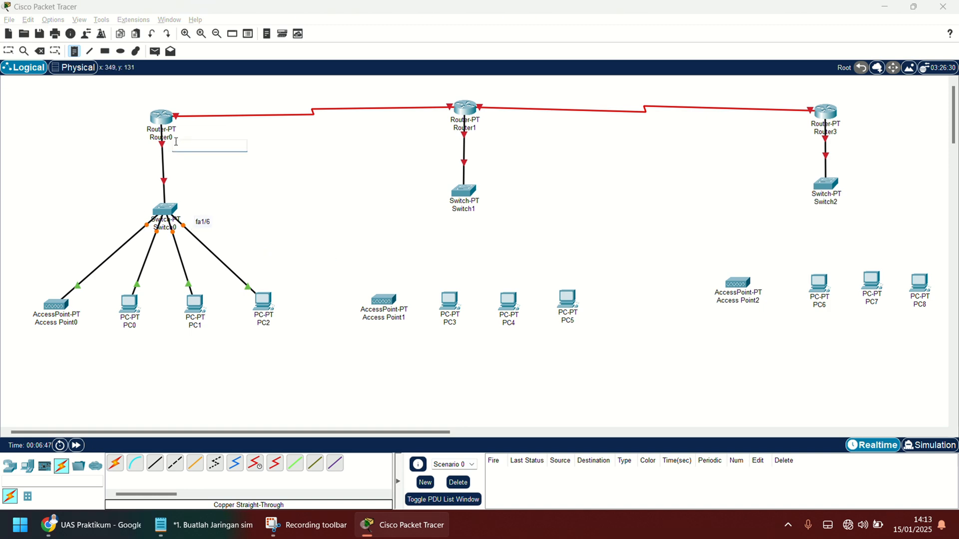
pyautogui.write('fa0')
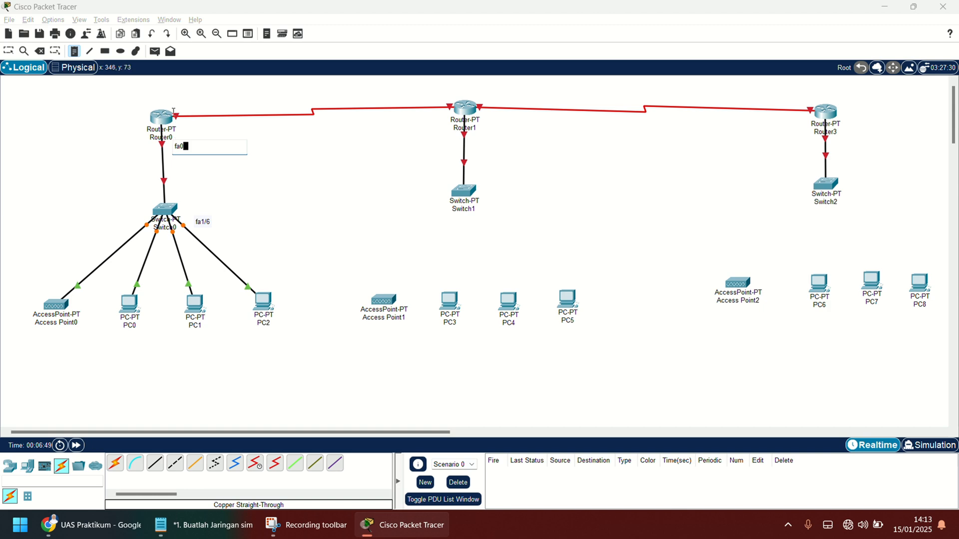
pyautogui.click(169, 101)
pyautogui.write('se2')
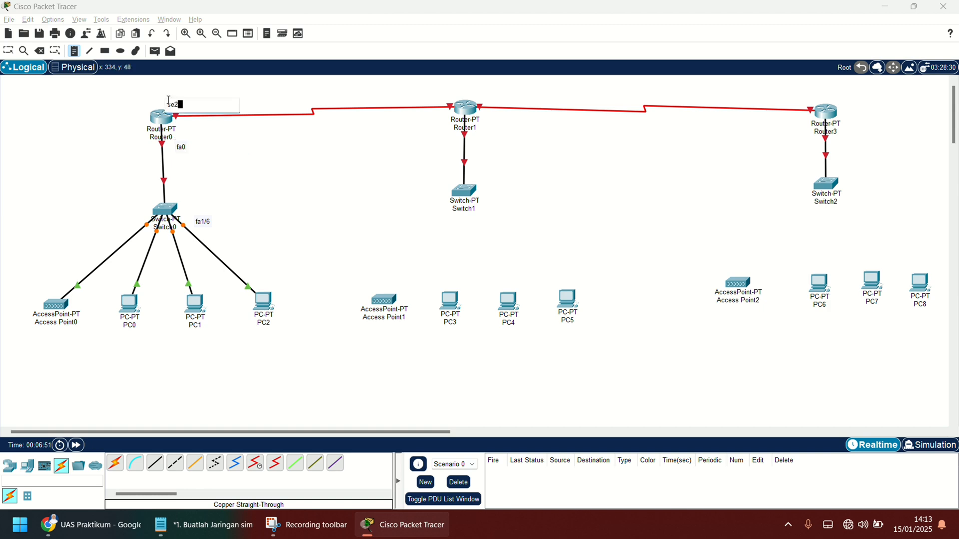
# - Label Router1's serial links with notes "se2" on the Router0 side and "se3" on the Router3 side
pyautogui.click(411, 94)
pyautogui.write('se2')
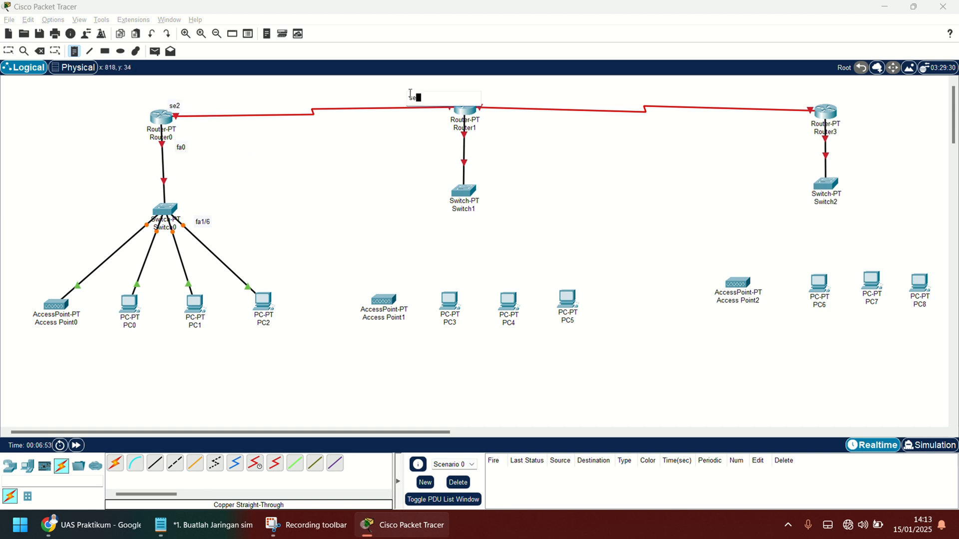
pyautogui.click(499, 96)
pyautogui.write('se3')
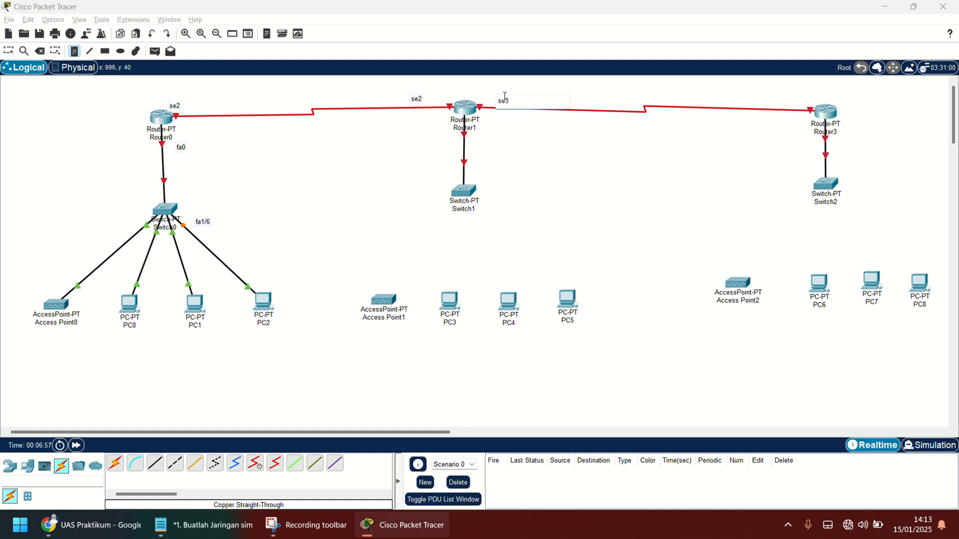
# - Add a note "se2" at Router3's end of the serial link
pyautogui.click(774, 95)
pyautogui.write('se')
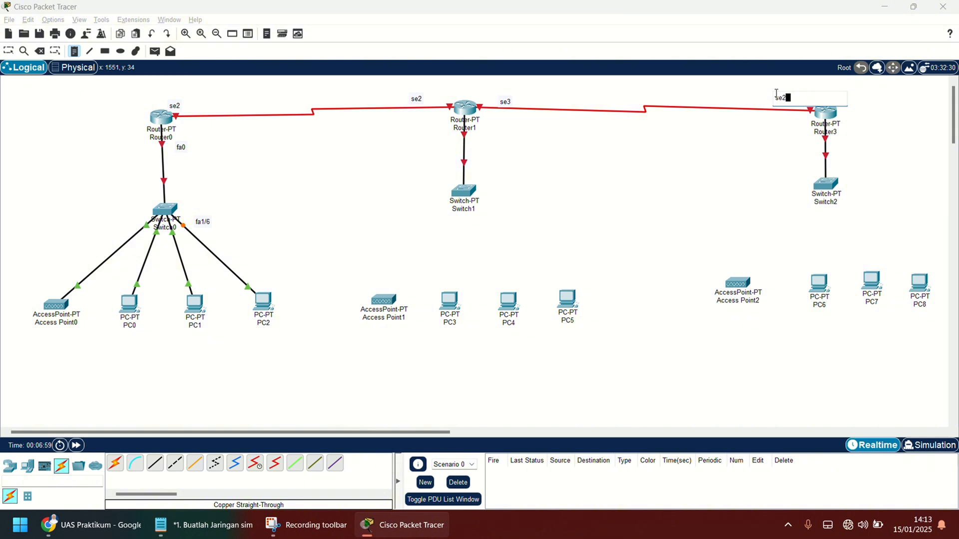
pyautogui.write('2')
# - Add "fa0" notes beside the switch links just below Router1 and Router3
pyautogui.click(483, 140)
pyautogui.write('fa1')
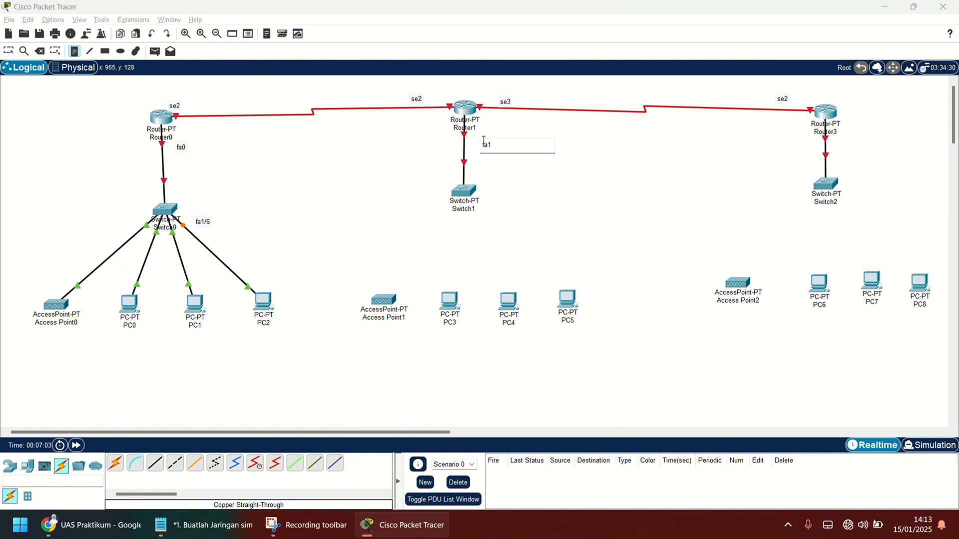
pyautogui.click(791, 142)
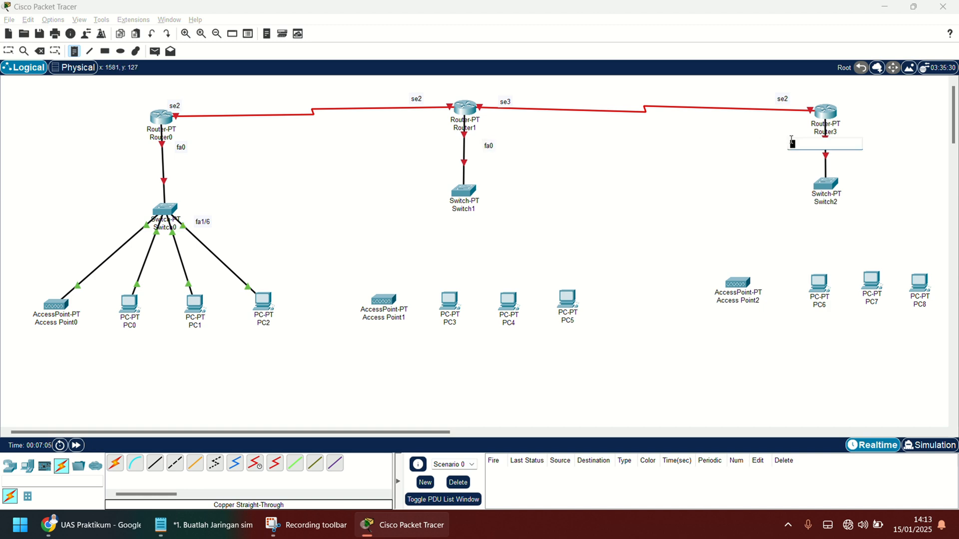
pyautogui.write('fa0')
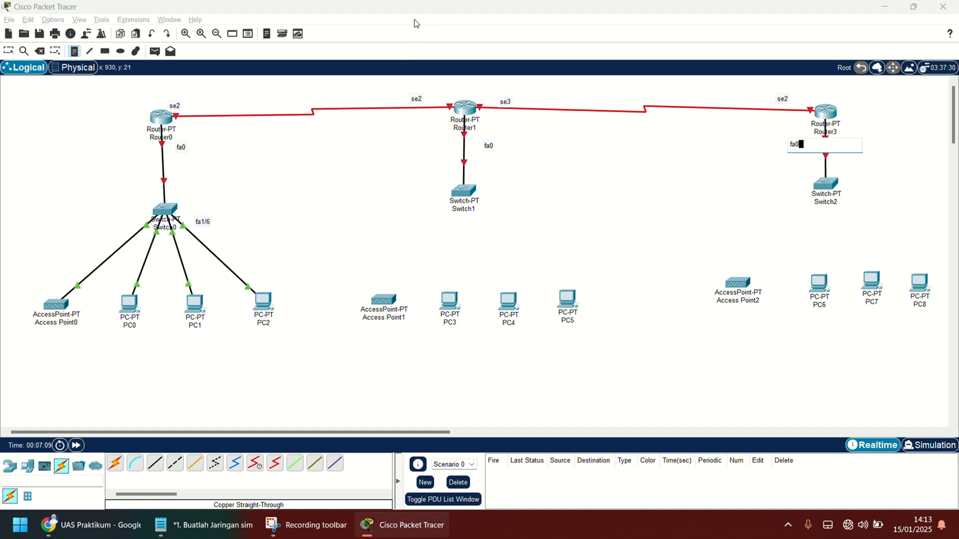
# - Add a note "fa1" beside Switch0 next to the Access Point0 cable and return to the selection tool
pyautogui.click(124, 221)
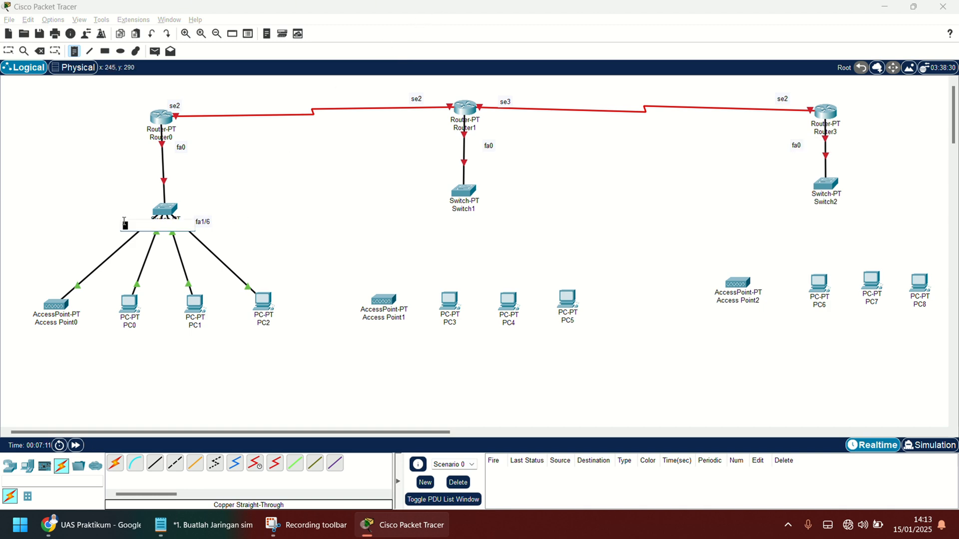
pyautogui.write('fa1')
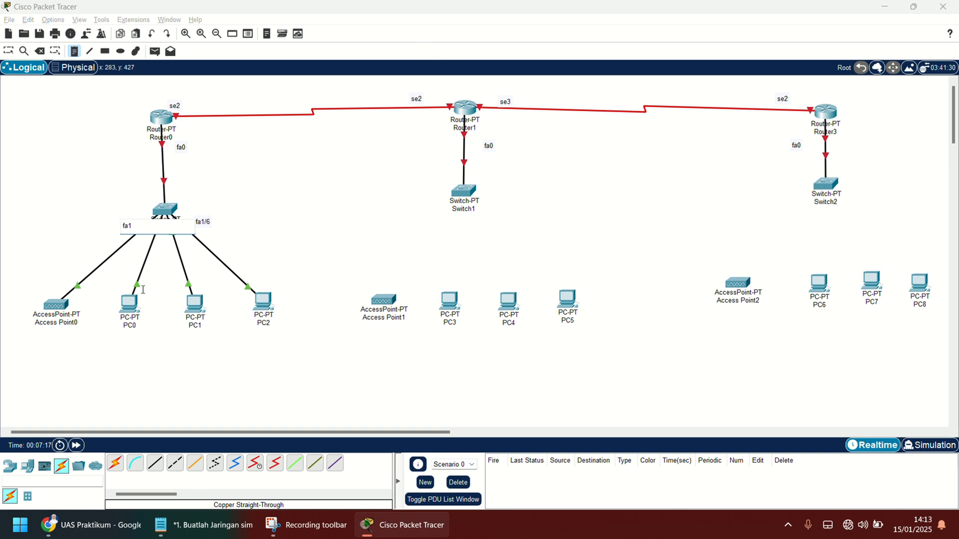
pyautogui.click(9, 51)
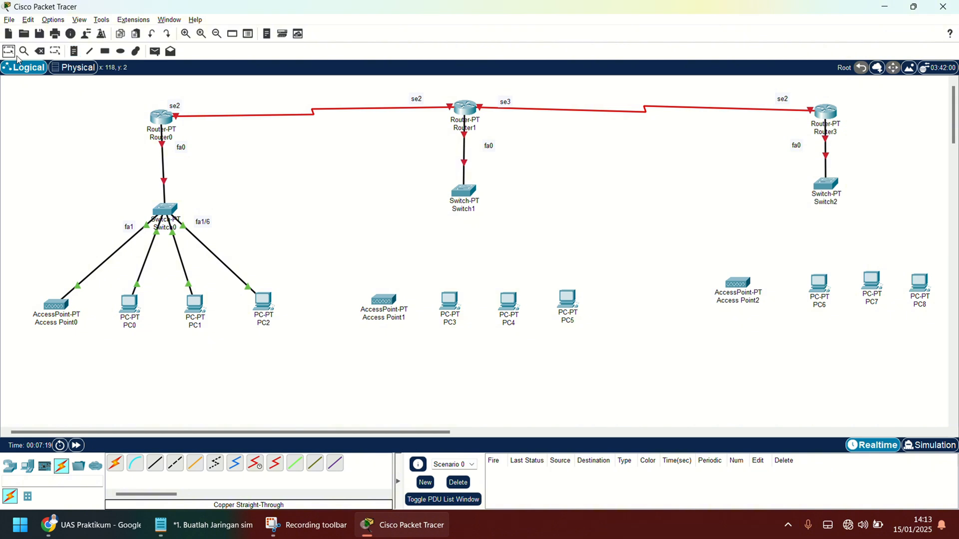
# - Move the "fa1" note beside Switch0 clear of the Access Point0 cable and look at Switch1's physical modules
pyautogui.moveTo(129, 232); pyautogui.dragTo(115, 228)
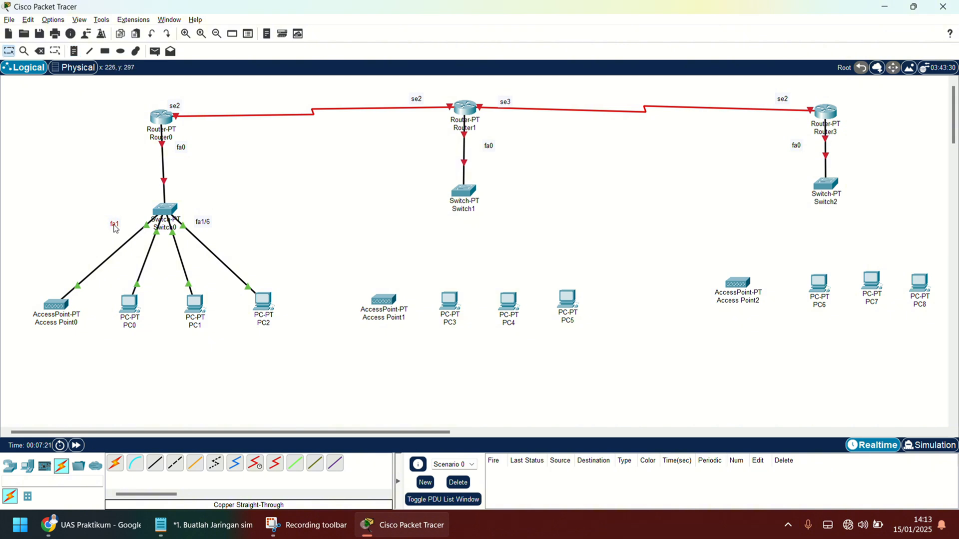
pyautogui.click(465, 189)
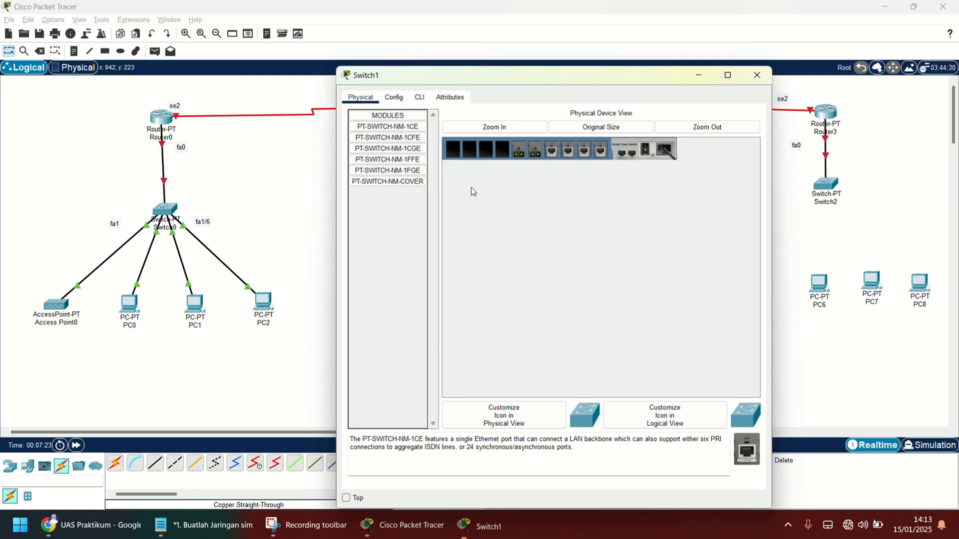
pyautogui.click(758, 74)
# - Connect Switch1's FastEthernet1/1 to Access Point1 with a copper straight-through cable
pyautogui.click(159, 470)
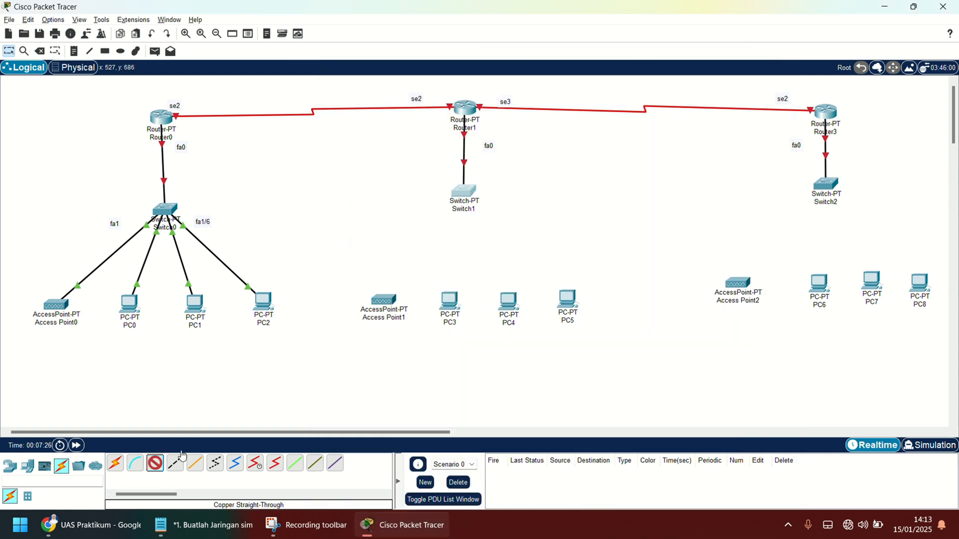
pyautogui.click(468, 191)
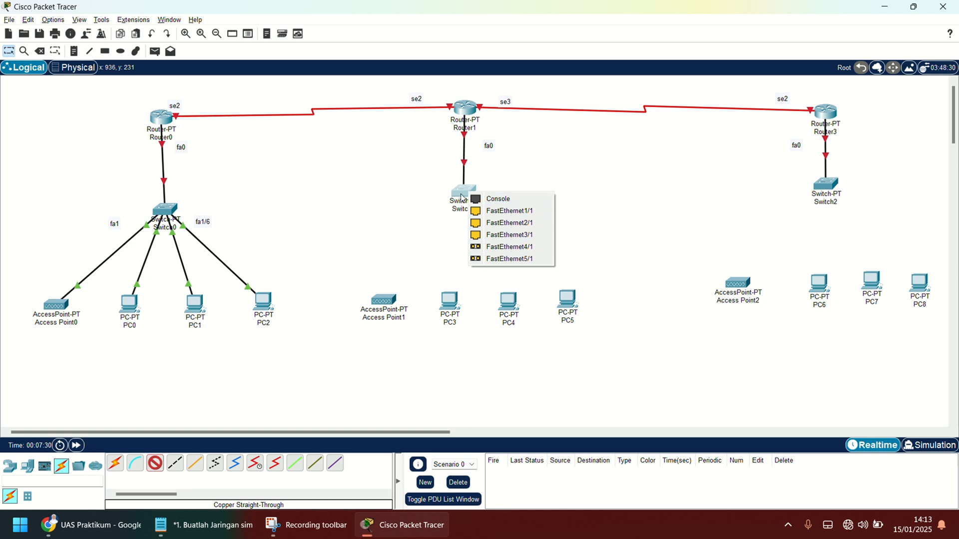
pyautogui.click(463, 198)
pyautogui.click(472, 214)
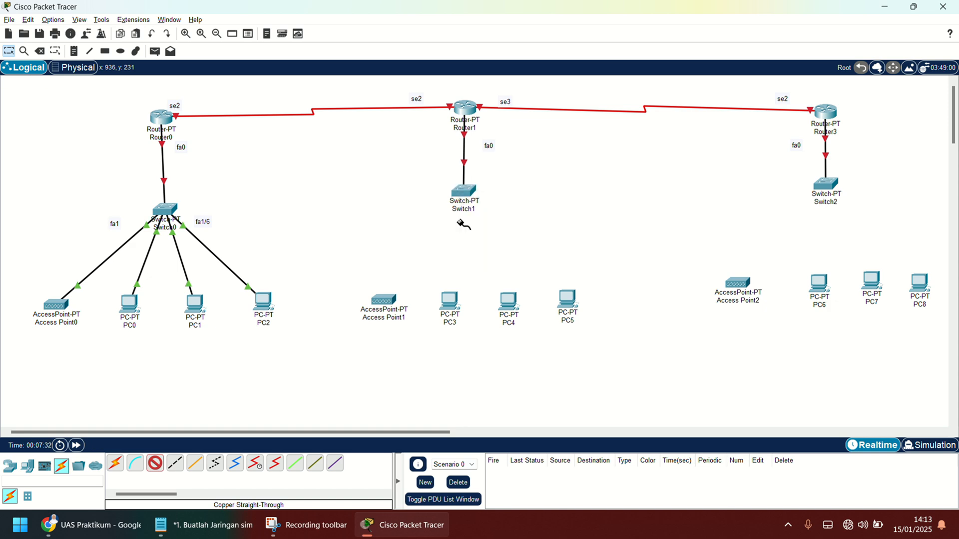
pyautogui.click(388, 306)
pyautogui.click(412, 310)
# - Connect Switch1's FastEthernet2/1 to PC3 and FastEthernet3/1 to PC4 with copper straight-through cables
pyautogui.click(465, 197)
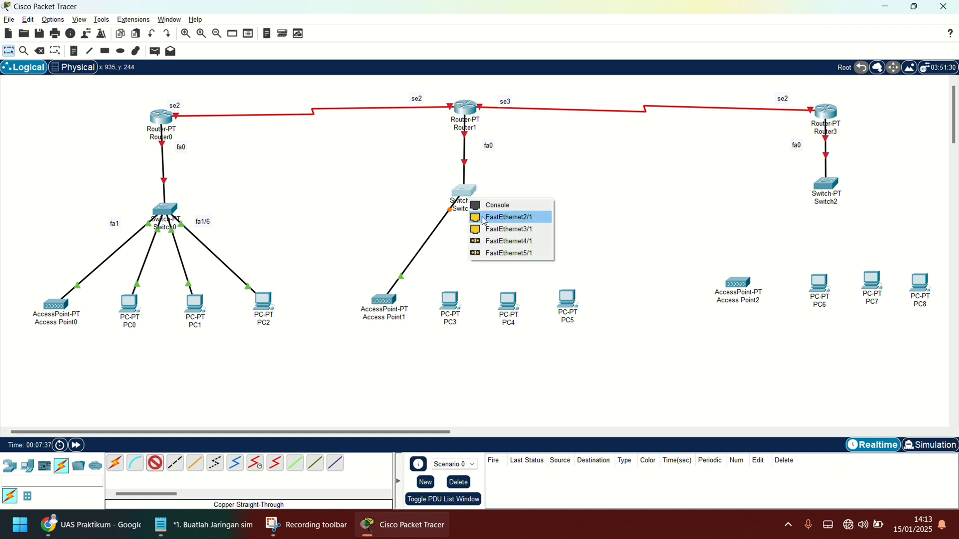
pyautogui.click(472, 241)
pyautogui.click(447, 303)
pyautogui.click(464, 350)
pyautogui.click(471, 185)
pyautogui.click(484, 205)
pyautogui.click(510, 303)
pyautogui.click(527, 348)
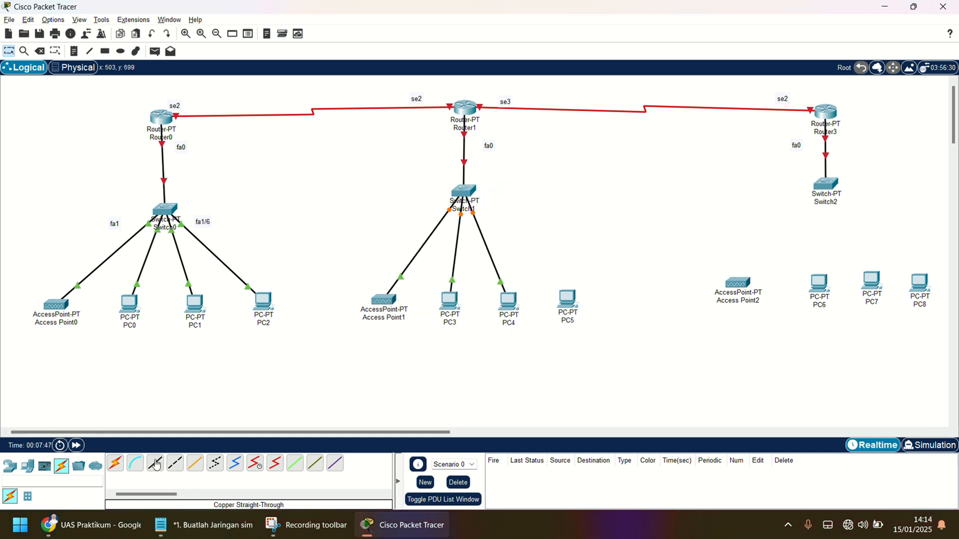
# - Connect Switch2's FastEthernet1/1 to Access Point2 with a copper straight-through cable
pyautogui.click(155, 463)
pyautogui.click(471, 189)
pyautogui.click(463, 196)
pyautogui.click(817, 188)
pyautogui.click(849, 204)
pyautogui.click(738, 282)
pyautogui.click(759, 289)
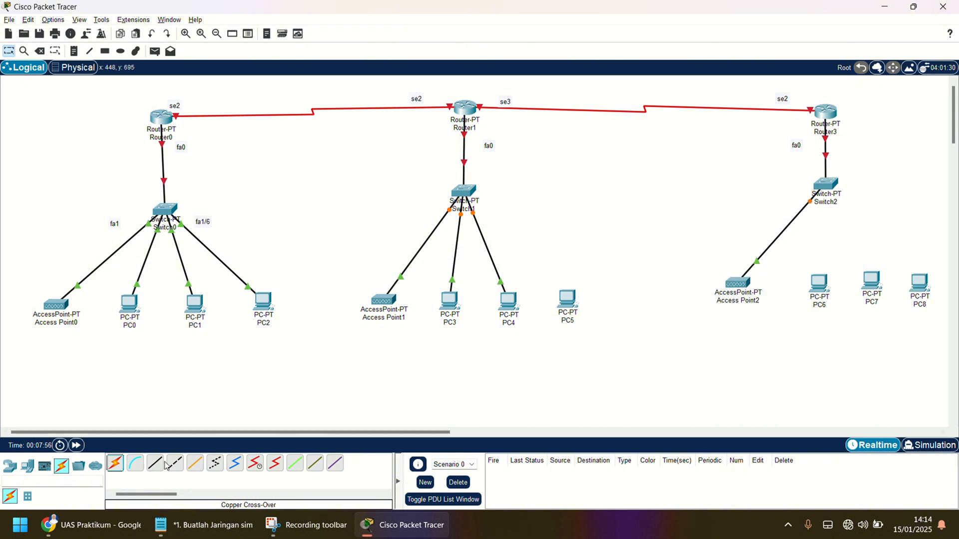
# - Connect Switch2's FastEthernet2/1 to PC6 and FastEthernet3/1 to PC7 with copper straight-through cables
pyautogui.click(156, 462)
pyautogui.click(826, 186)
pyautogui.click(854, 216)
pyautogui.click(819, 283)
pyautogui.click(842, 329)
pyautogui.click(194, 462)
pyautogui.click(156, 463)
pyautogui.click(830, 183)
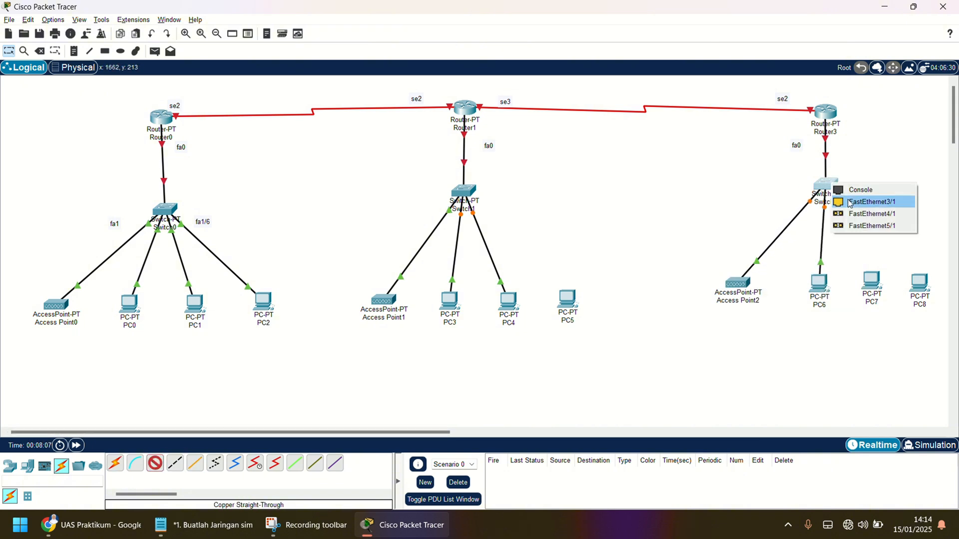
pyautogui.click(854, 202)
pyautogui.click(870, 280)
pyautogui.click(892, 321)
# - Add an extra port module to Switch2 and a PT-SWITCH-NM-1CFE module to Switch1, and power both back on
pyautogui.click(830, 186)
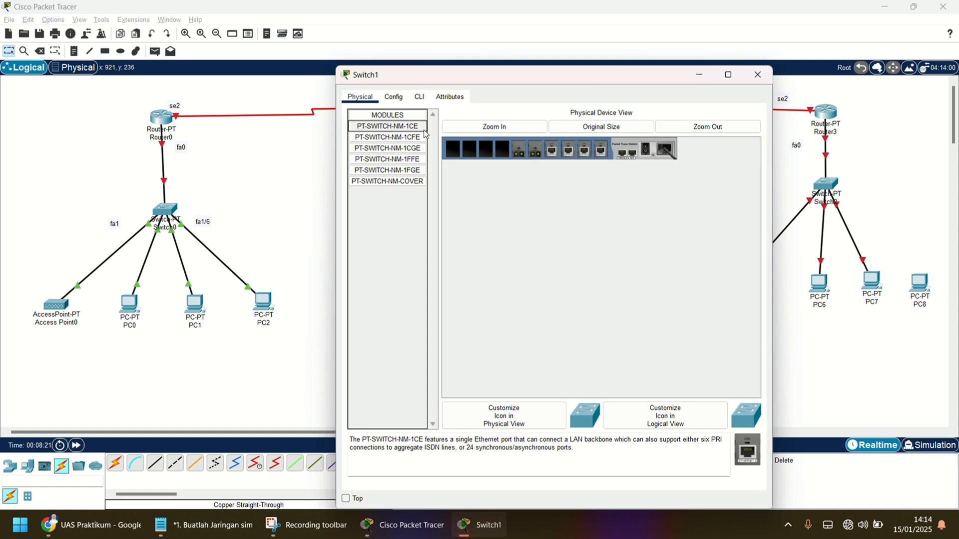
pyautogui.moveTo(410, 138); pyautogui.dragTo(502, 149)
pyautogui.click(646, 149)
pyautogui.click(757, 75)
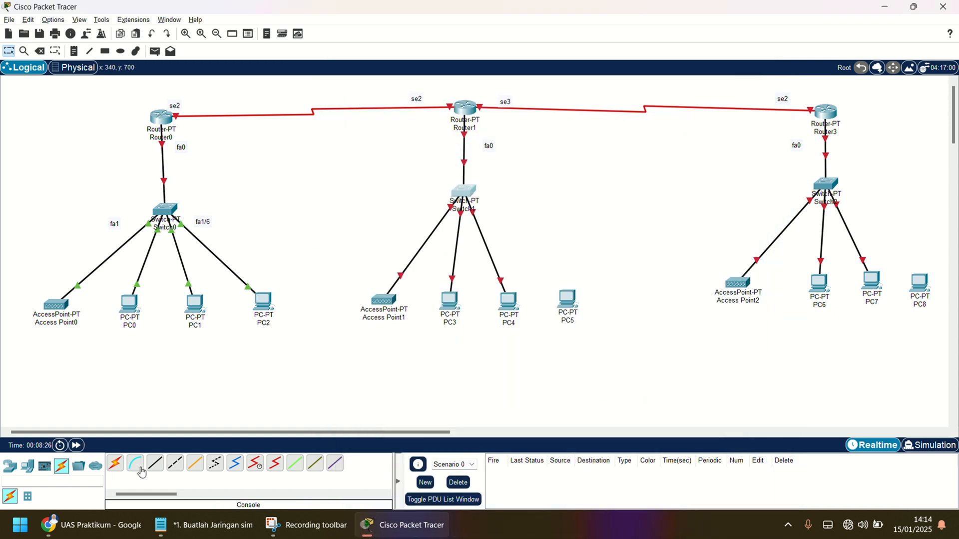
# - Connect Switch1's newly added port to PC5 with a copper straight-through cable
pyautogui.click(156, 462)
pyautogui.click(465, 193)
pyautogui.click(510, 236)
pyautogui.click(566, 298)
pyautogui.click(598, 342)
# - Connect Switch2's newly added port to PC8 with a copper straight-through cable
pyautogui.click(155, 463)
pyautogui.click(830, 188)
pyautogui.click(860, 231)
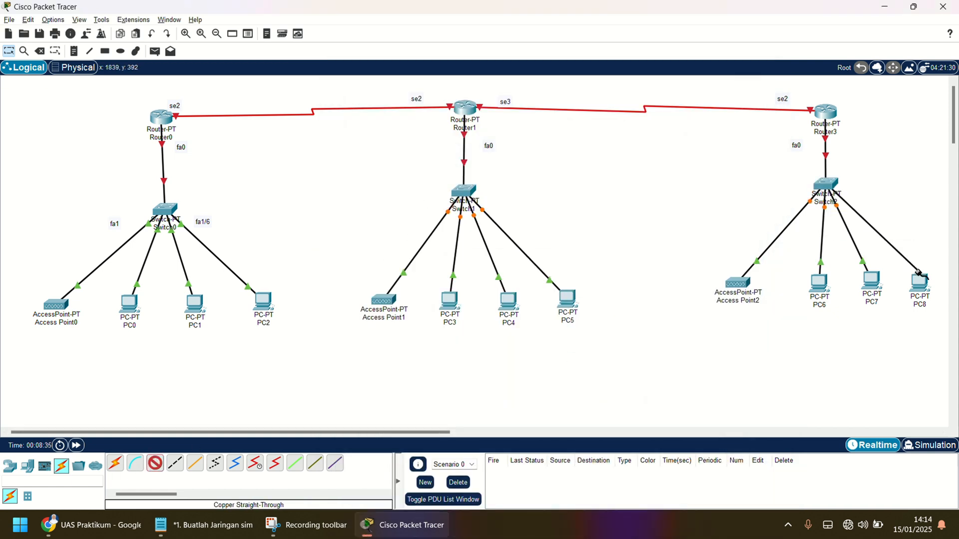
pyautogui.click(923, 287)
pyautogui.click(900, 334)
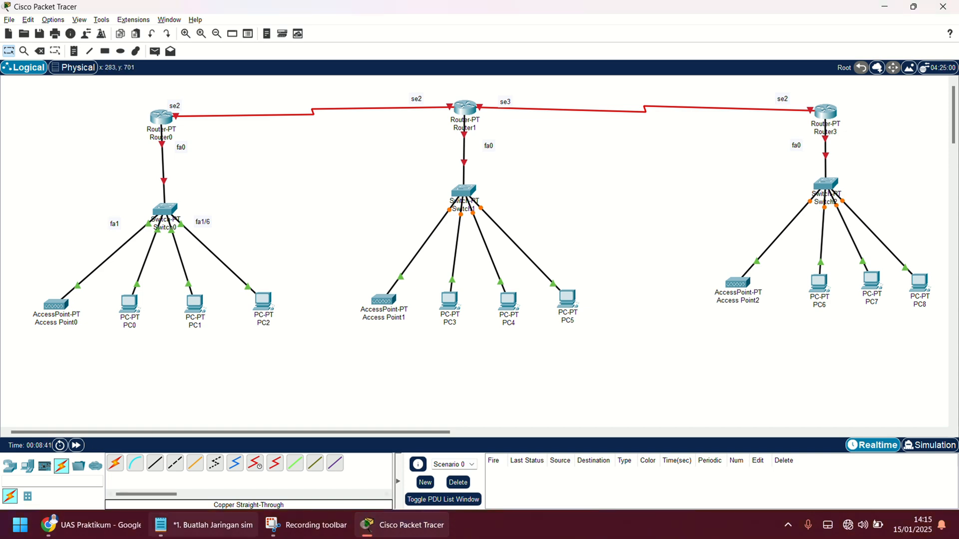
# - Check the assignment list in Notepad and place two laptops side by side below Access Point0 in Packet Tracer
pyautogui.click(205, 525)
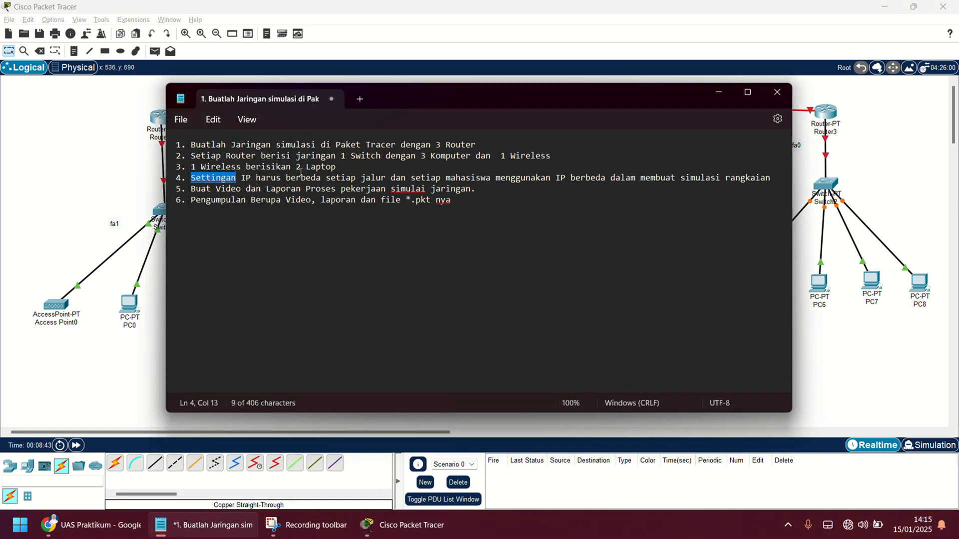
pyautogui.click(55, 205)
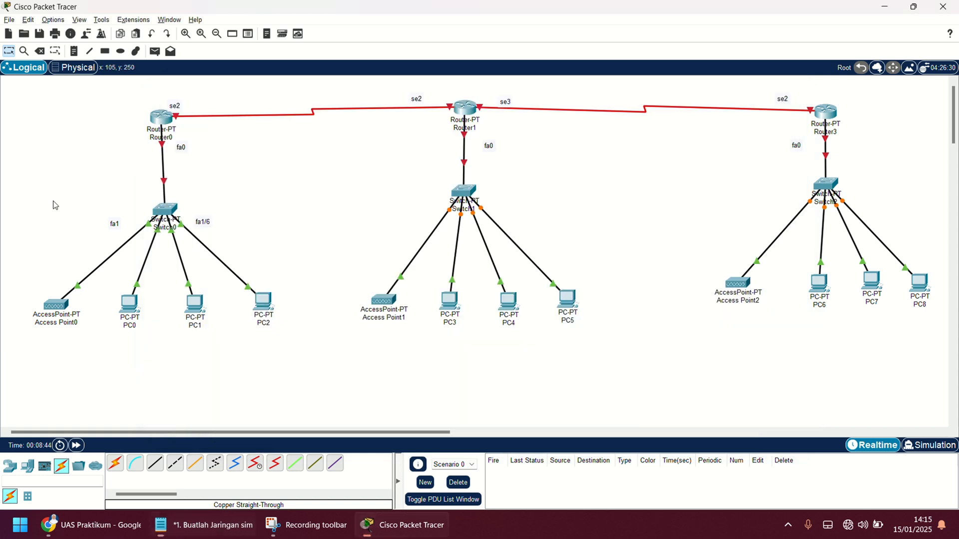
pyautogui.click(27, 466)
pyautogui.click(135, 463)
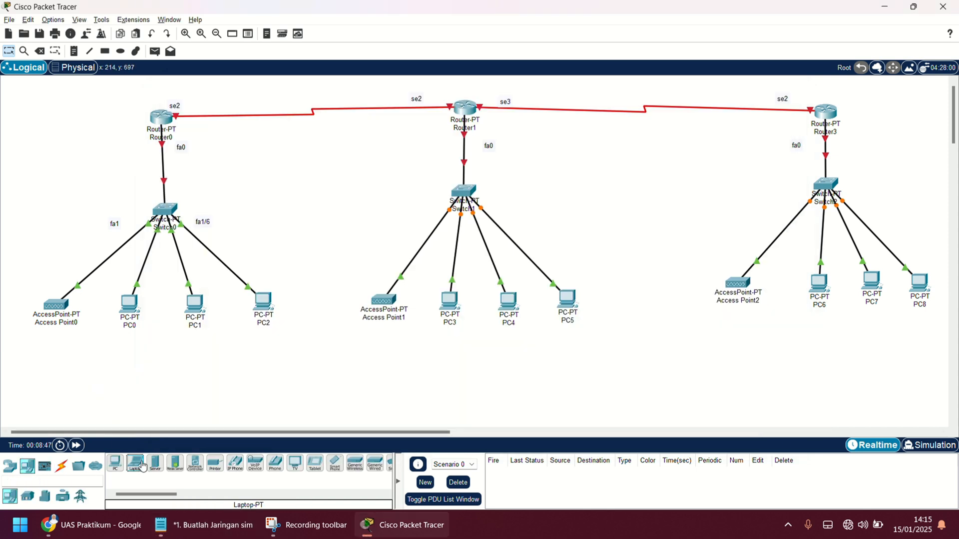
pyautogui.click(18, 392)
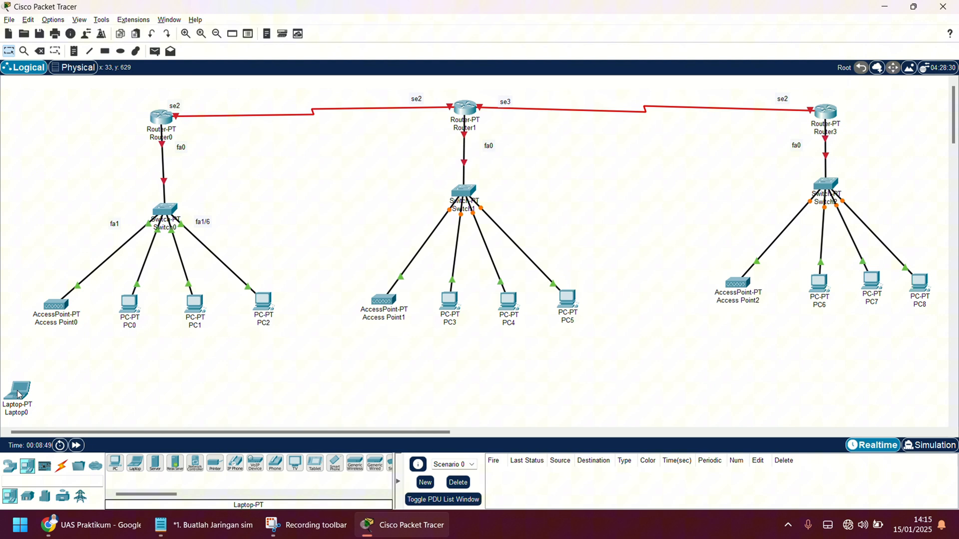
pyautogui.click(135, 463)
pyautogui.click(75, 403)
pyautogui.click(77, 406)
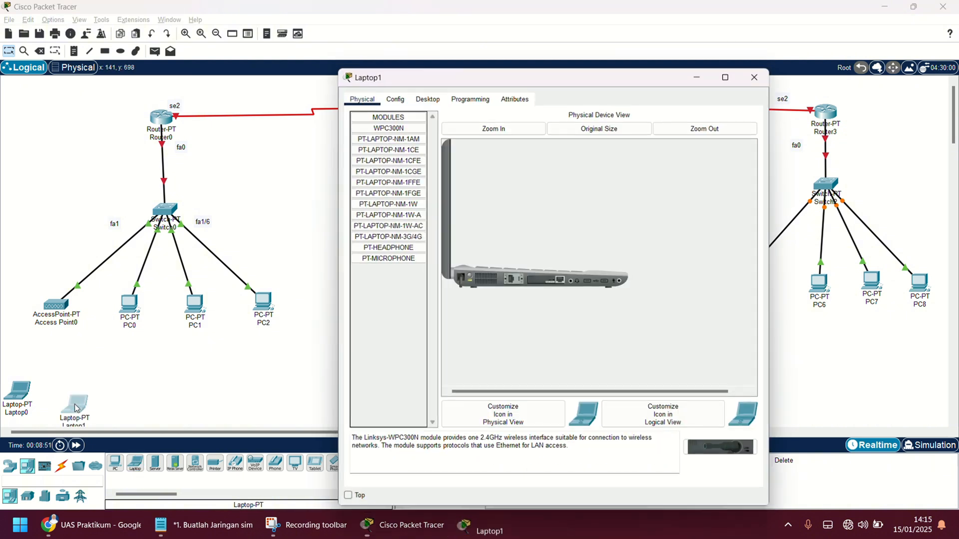
pyautogui.click(755, 77)
pyautogui.moveTo(76, 410); pyautogui.dragTo(74, 398)
# - Place two laptops below Access Point1 and two more below Access Point2
pyautogui.moveTo(135, 462); pyautogui.dragTo(393, 392)
pyautogui.click(115, 462)
pyautogui.moveTo(135, 463); pyautogui.dragTo(740, 405)
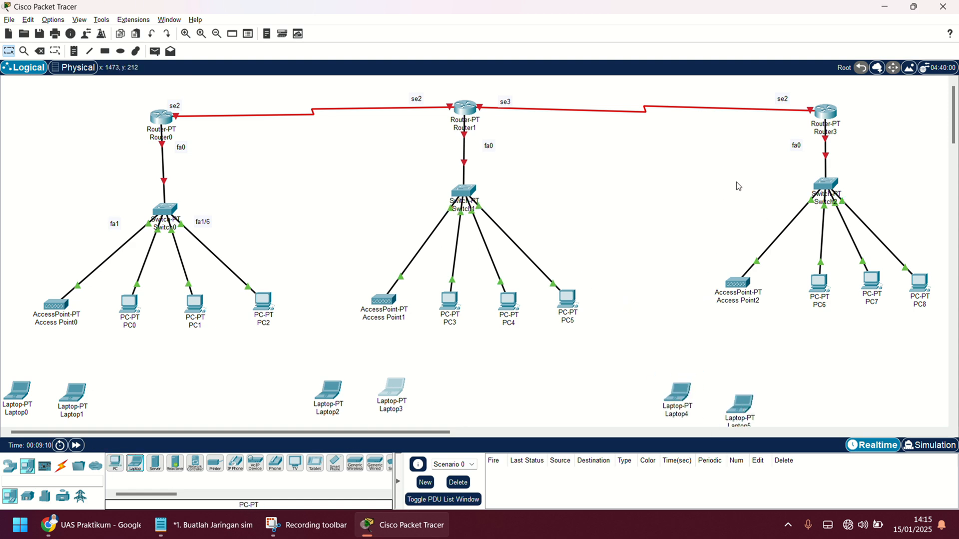
# - Shift Switch2, Access Point2 and PC6 to PC8 slightly down together, and align Laptop5 with Laptop4
pyautogui.moveTo(681, 169); pyautogui.dragTo(939, 343)
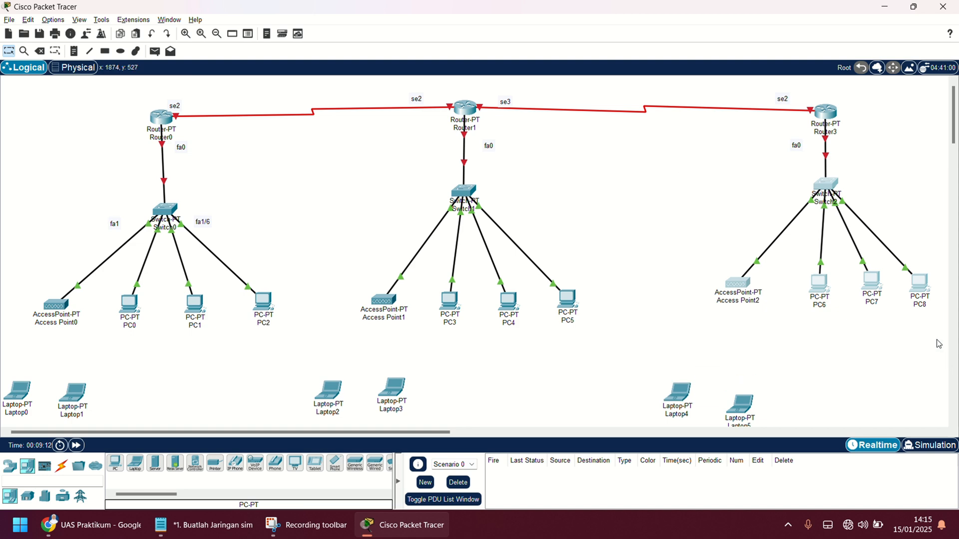
pyautogui.moveTo(833, 190); pyautogui.dragTo(833, 201)
pyautogui.moveTo(732, 414); pyautogui.dragTo(732, 399)
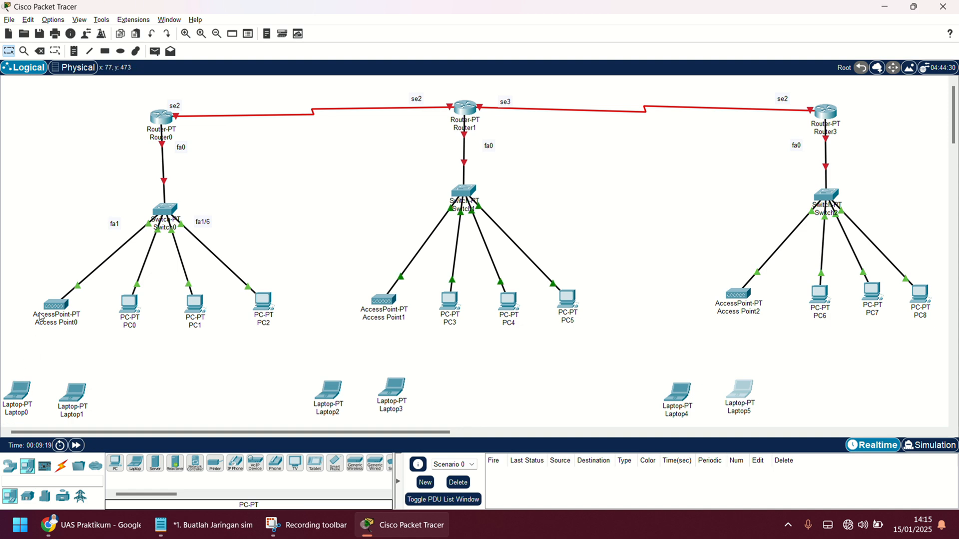
# - Set the SSID of Access Point0's Port 1 to "WIFI 1"
pyautogui.moveTo(41, 318)
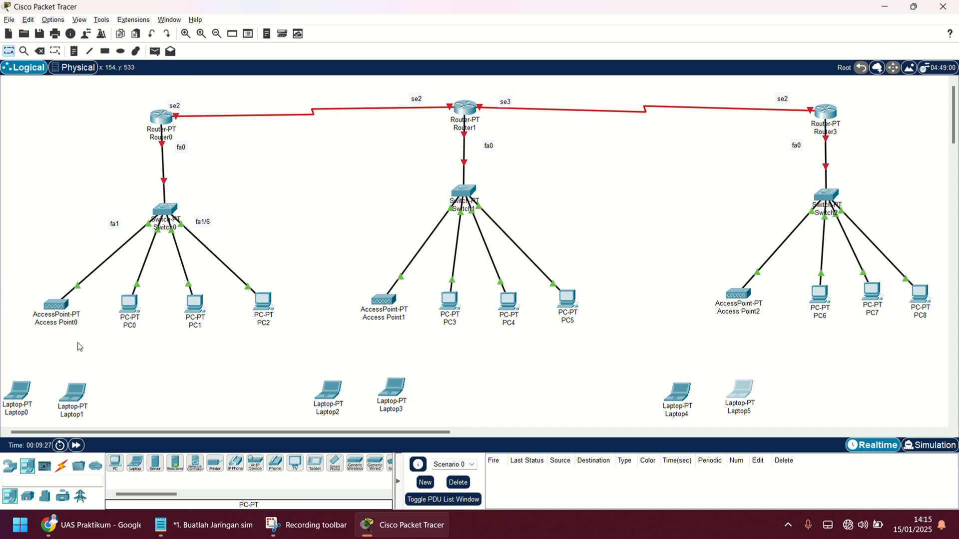
pyautogui.click(59, 305)
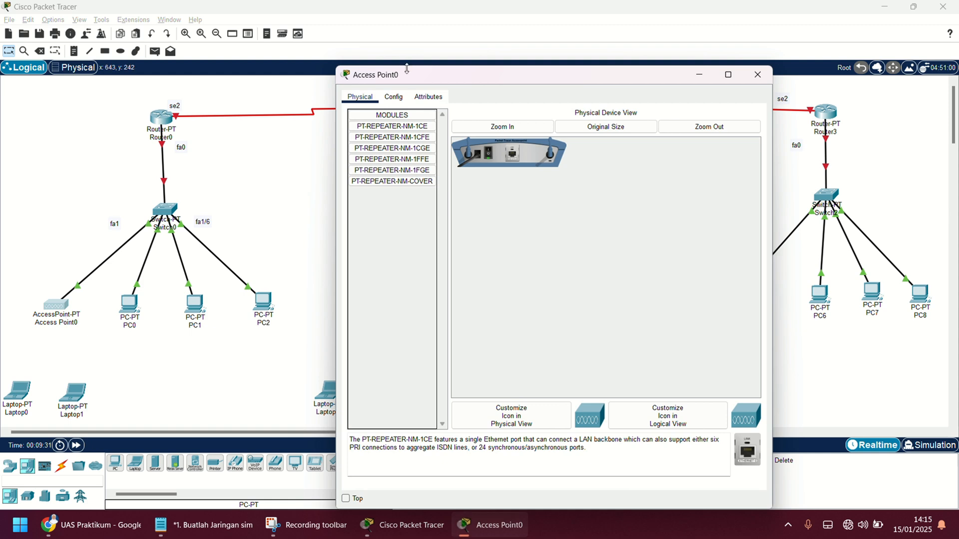
pyautogui.click(394, 97)
pyautogui.click(394, 150)
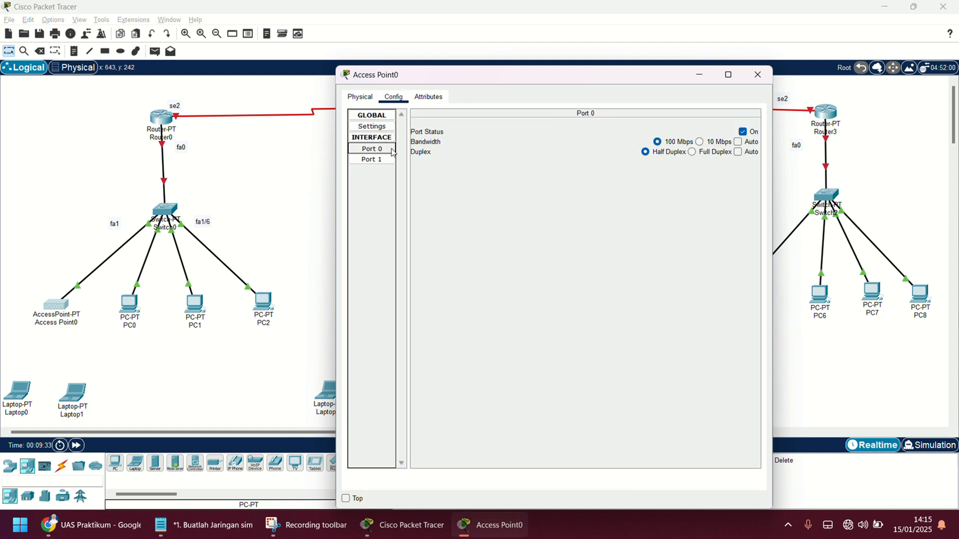
pyautogui.click(372, 159)
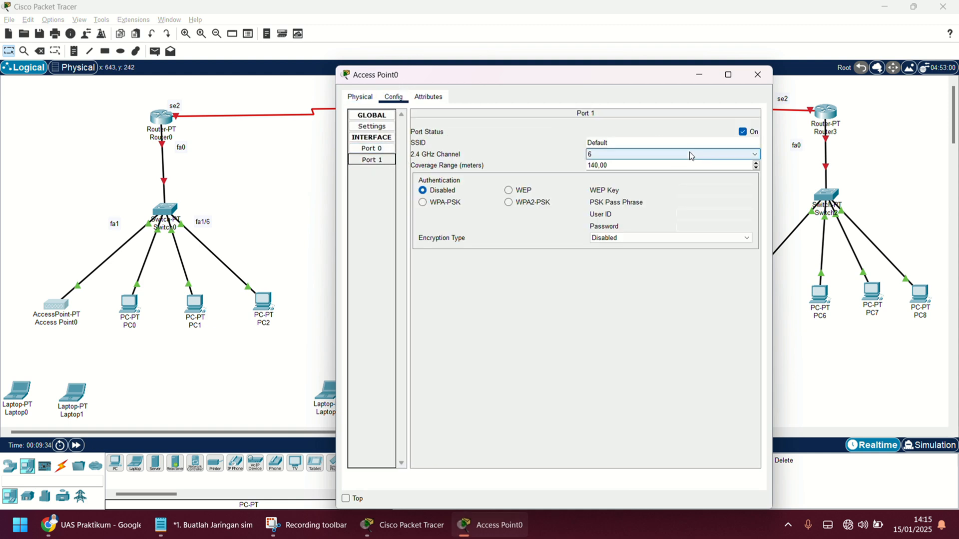
pyautogui.click(668, 141)
pyautogui.doubleClick(669, 141)
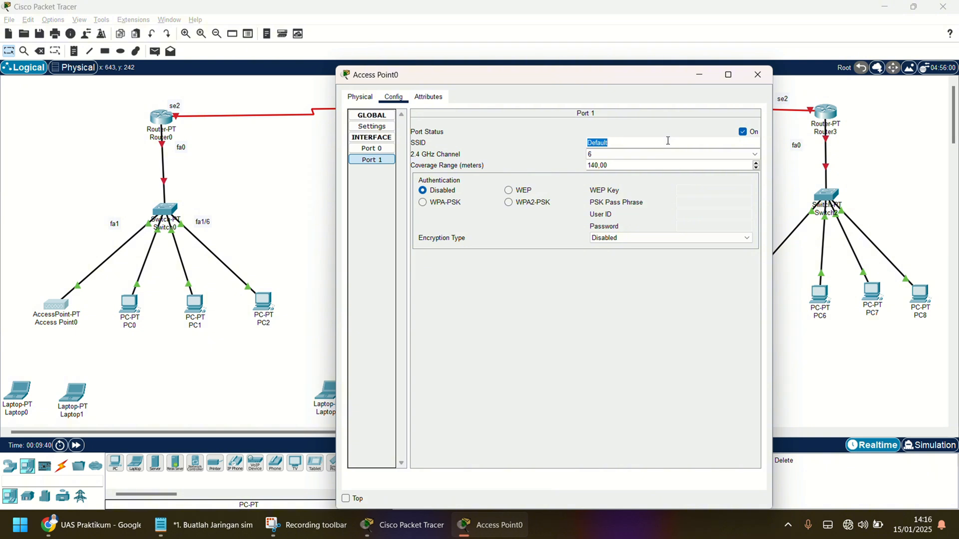
pyautogui.write('WIFI 1')
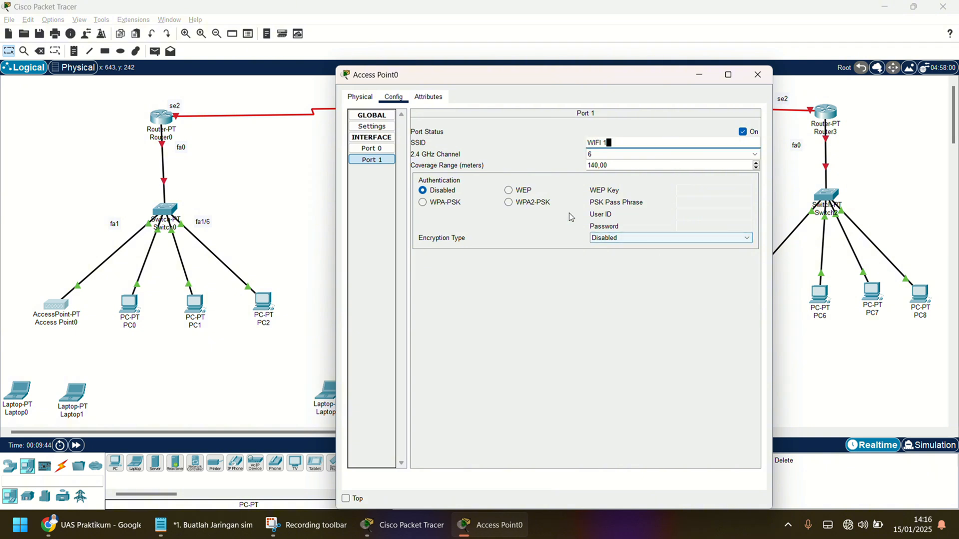
# - Secure Access Point0's Port 1 with WPA-PSK authentication, enter the PSK pass phrase and close its configuration
pyautogui.click(453, 202)
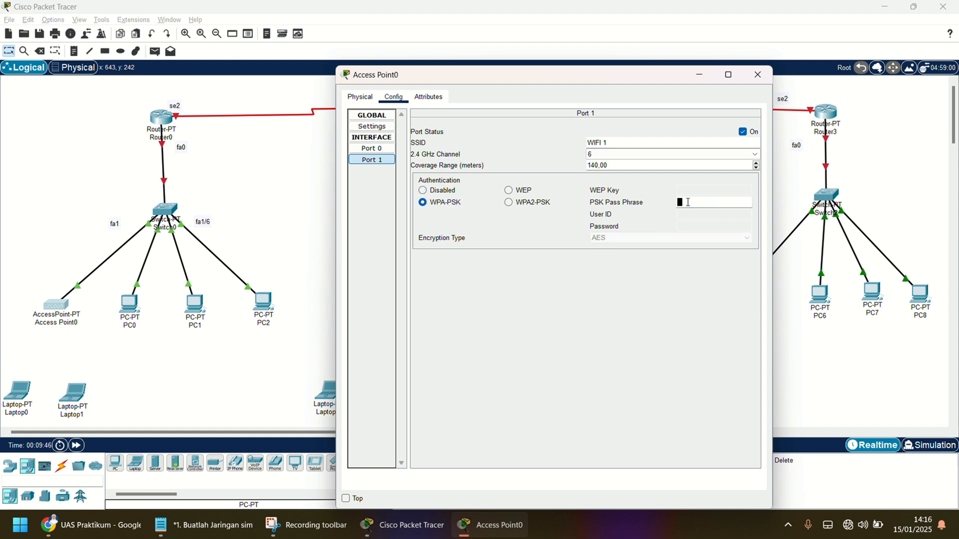
pyautogui.write('11111111')
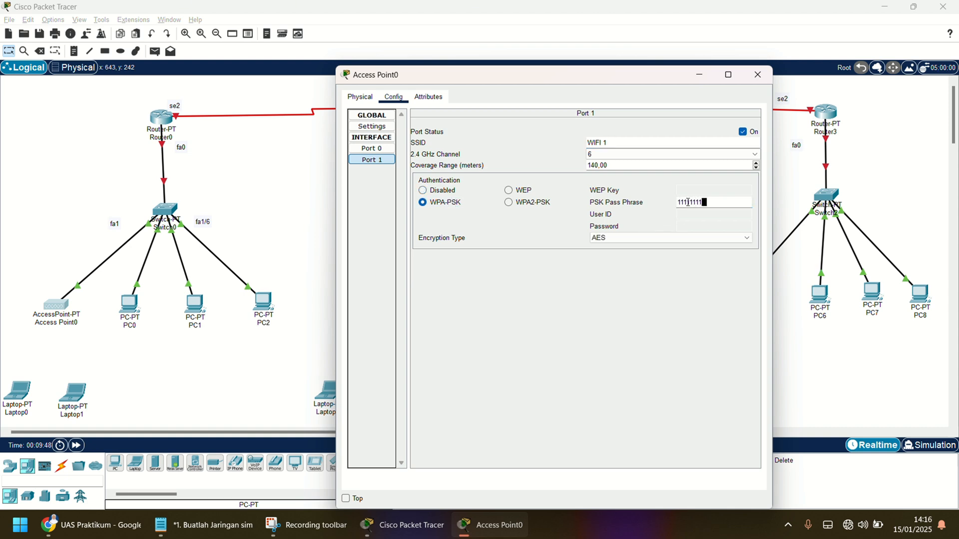
pyautogui.click(758, 75)
# - Set the SSID of Access Point1's Port 1 to "WIFI 2"
pyautogui.click(366, 312)
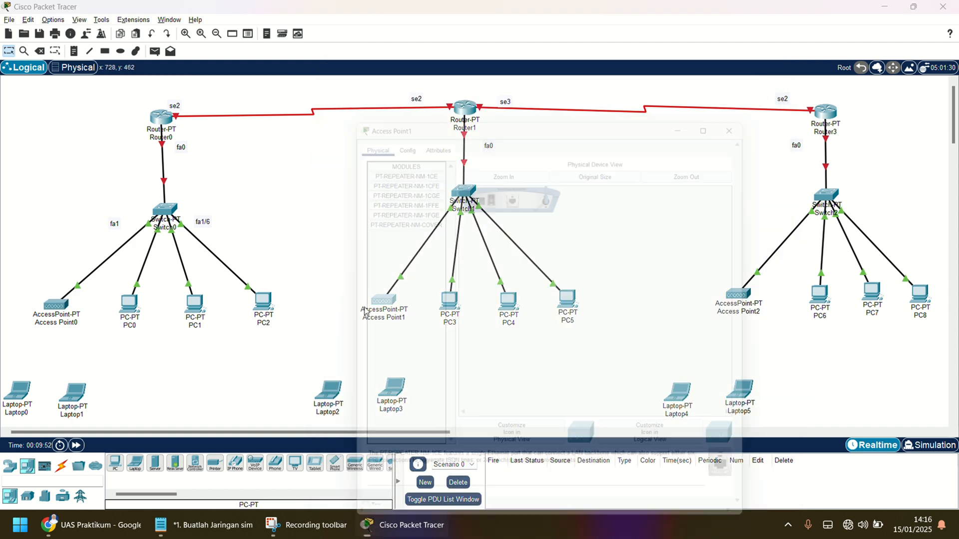
pyautogui.click(399, 102)
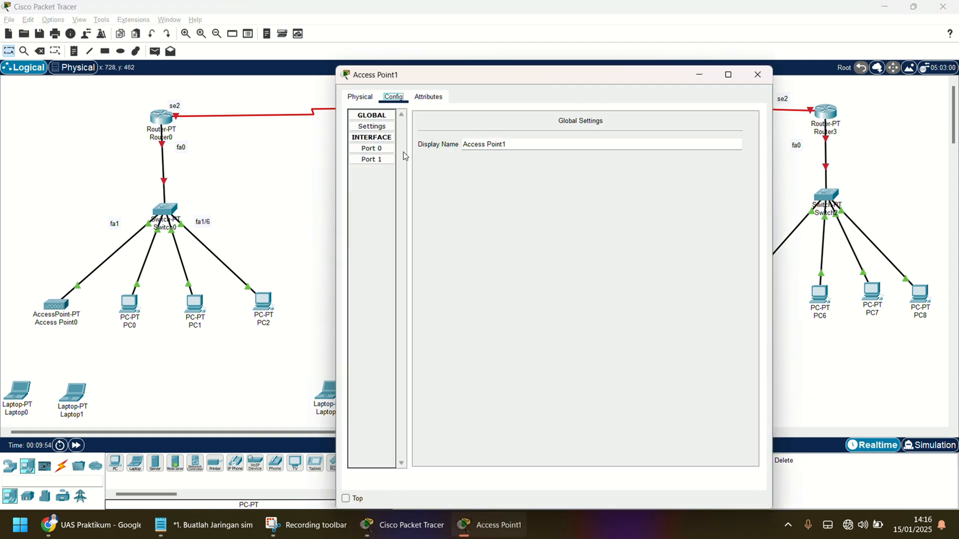
pyautogui.click(383, 150)
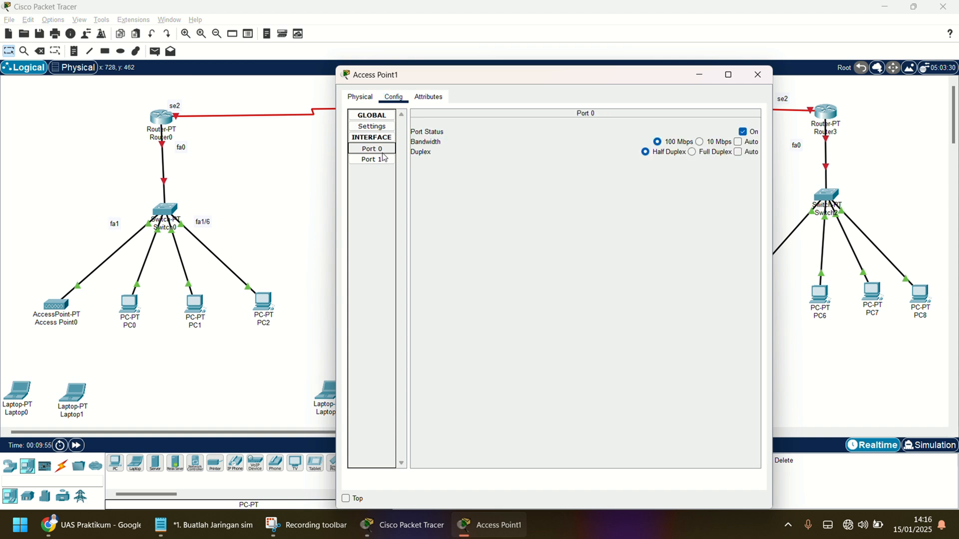
pyautogui.click(384, 158)
pyautogui.click(617, 140)
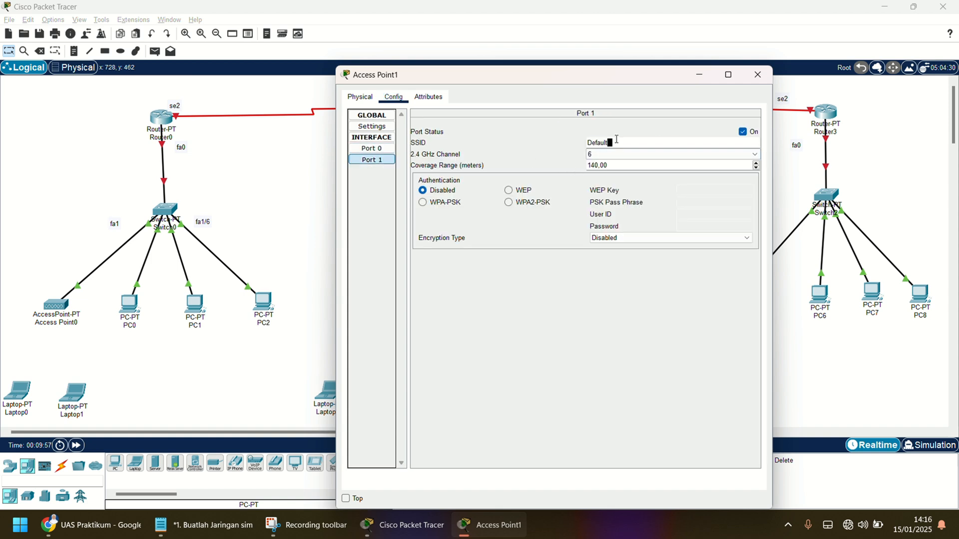
pyautogui.doubleClick(617, 140)
pyautogui.write('WIFI 2')
pyautogui.press('Tab')
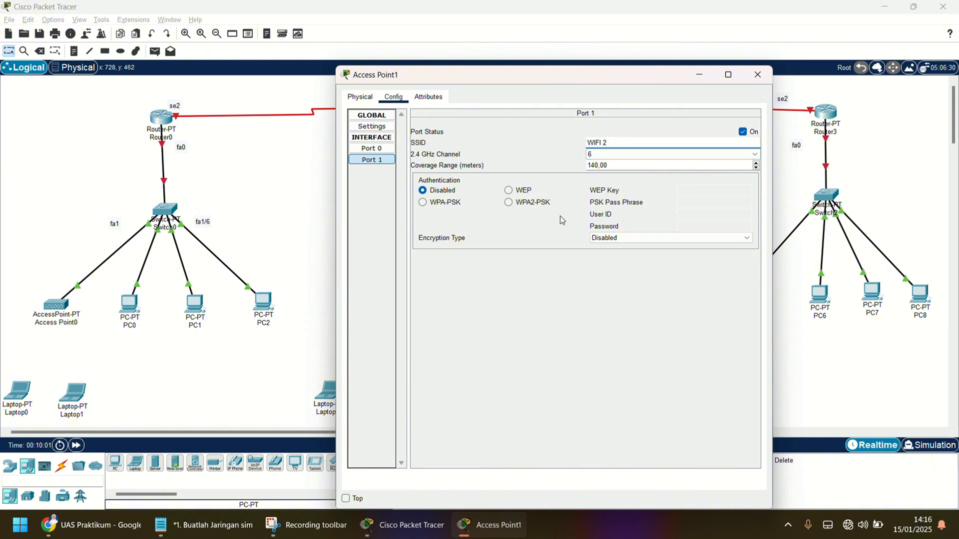
# - Secure Access Point1's Port 1 with WPA-PSK authentication, enter the PSK pass phrase and close its configuration
pyautogui.click(454, 207)
pyautogui.click(679, 202)
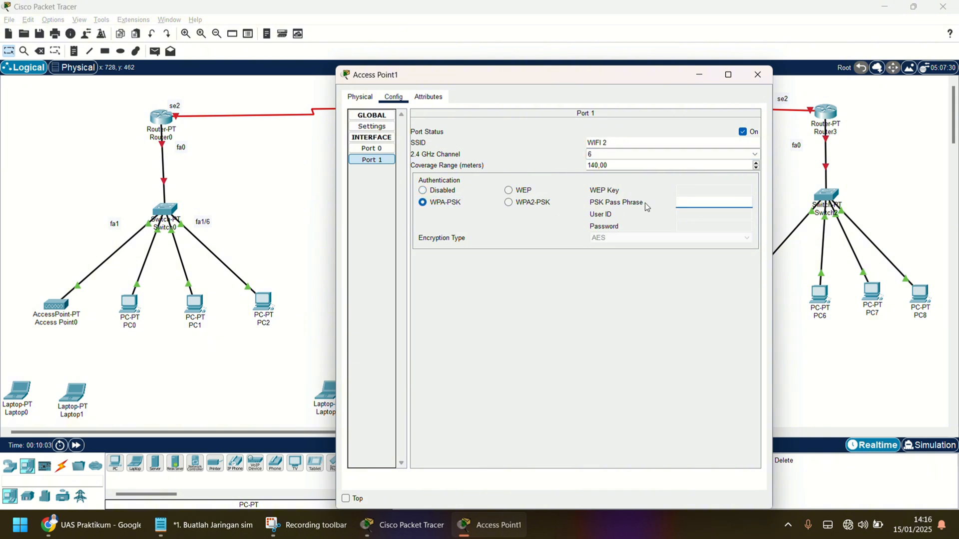
pyautogui.write('22222222')
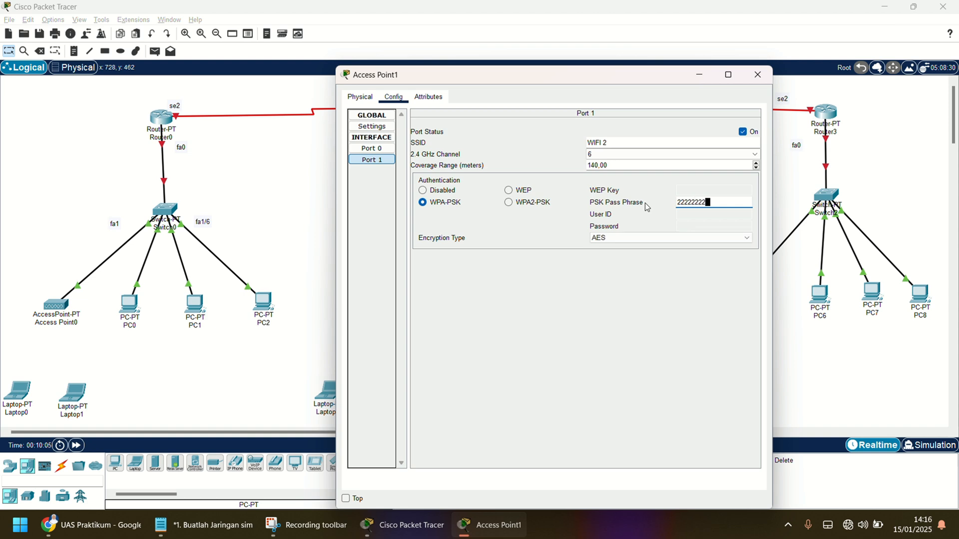
pyautogui.click(758, 75)
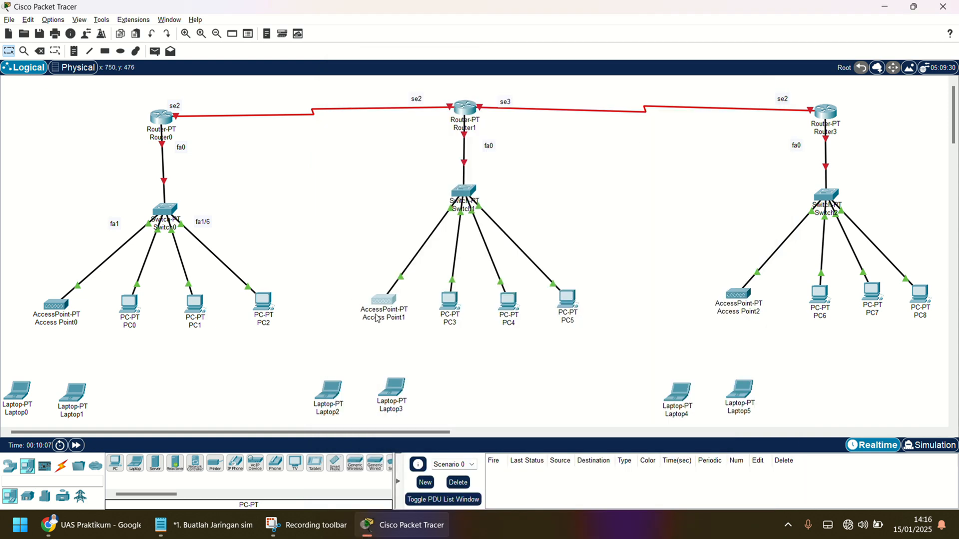
# - Rename Access Point1 as "WIFI 2" and Access Point2 as "WIFI 3" in the workspace
pyautogui.click(392, 315)
pyautogui.hotkey('ctrl', 'a')
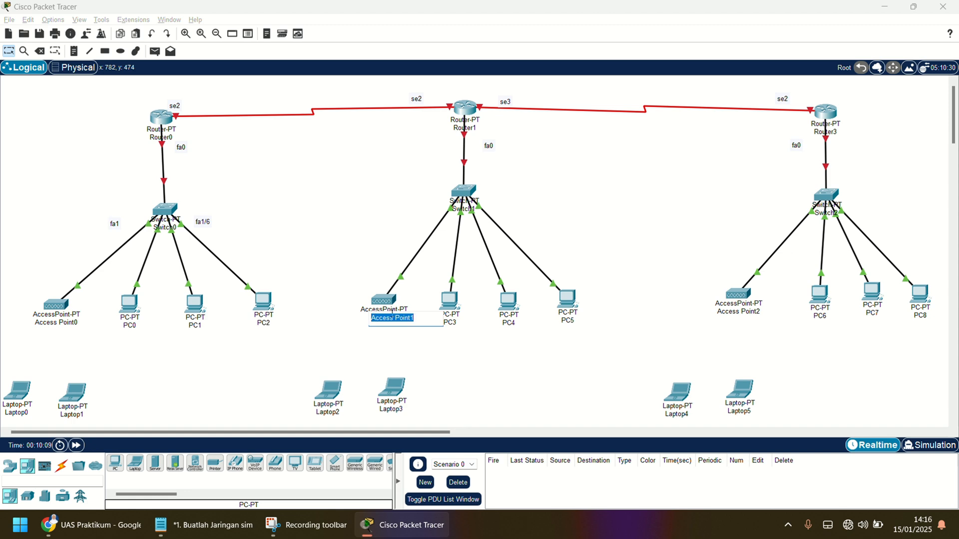
pyautogui.write('WIFI')
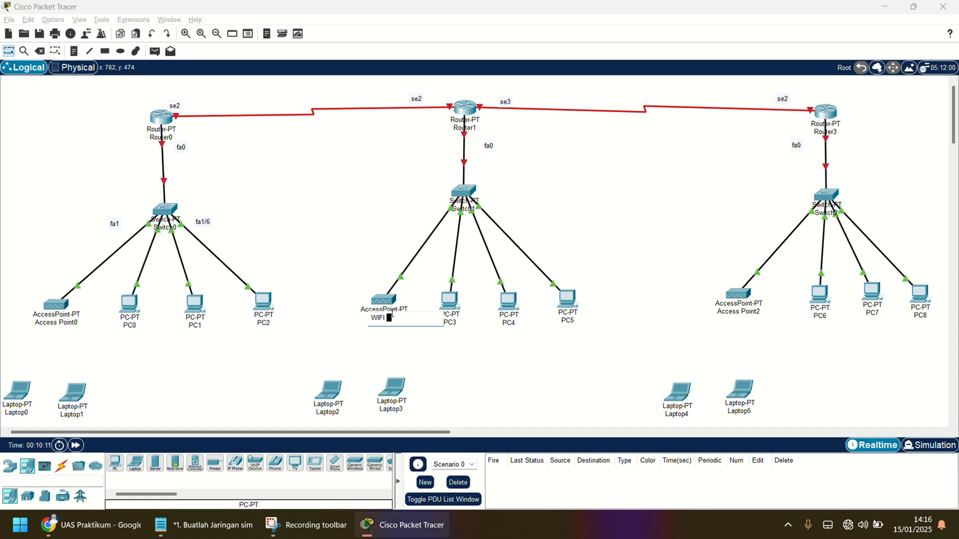
pyautogui.write(' 2')
pyautogui.click(746, 313)
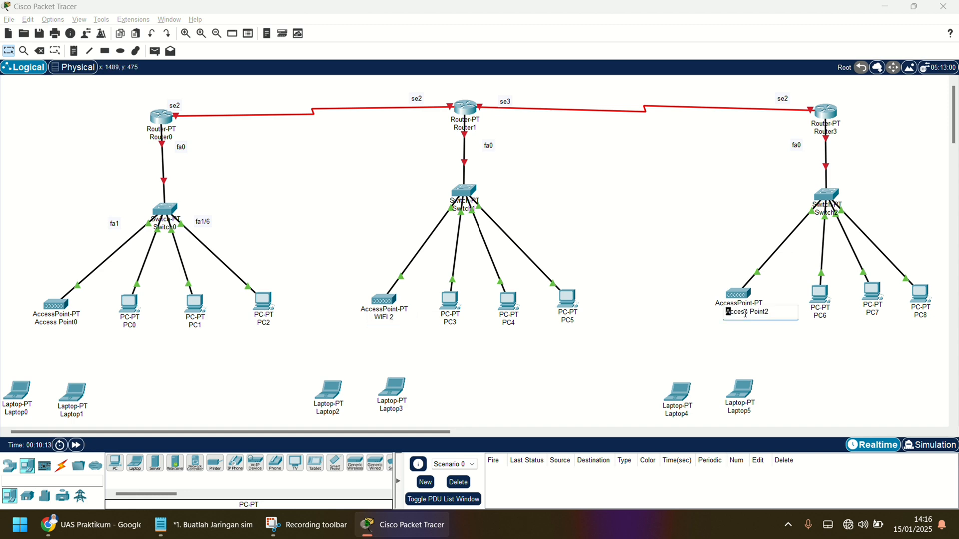
pyautogui.hotkey('ctrl', 'a')
pyautogui.write('WIFI 3')
# - Secure Port 1 of the WIFI 3 access point with WPA-PSK authentication, enter the PSK pass phrase and close its configuration
pyautogui.click(743, 293)
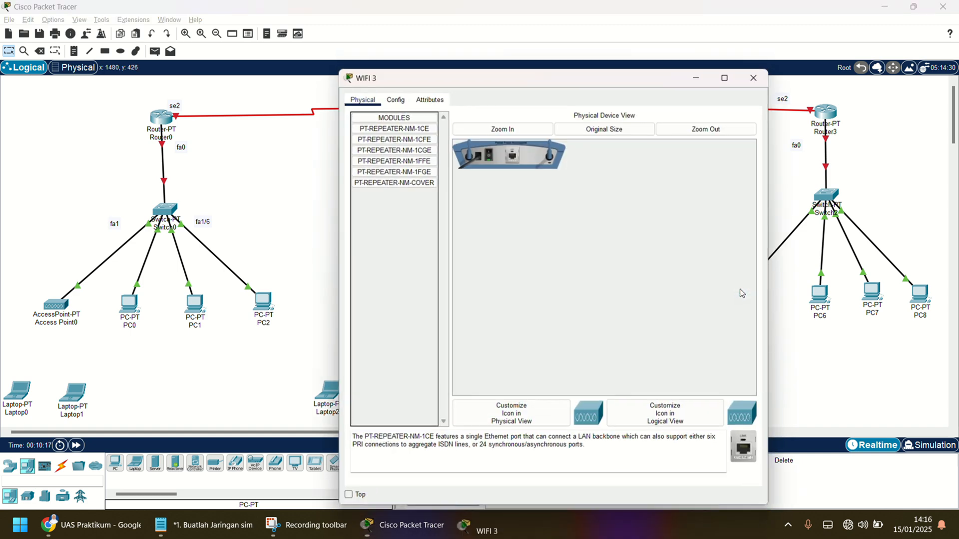
pyautogui.click(404, 97)
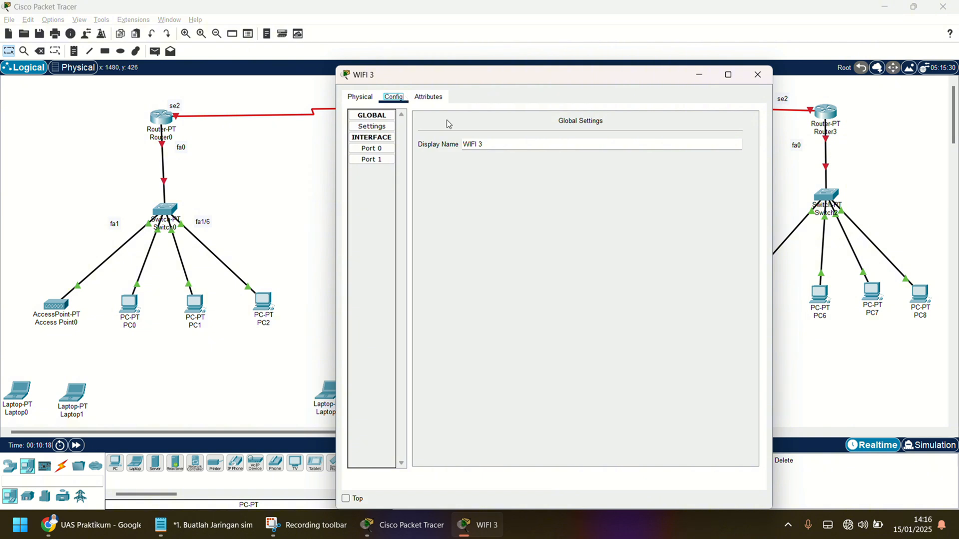
pyautogui.click(372, 147)
pyautogui.click(377, 160)
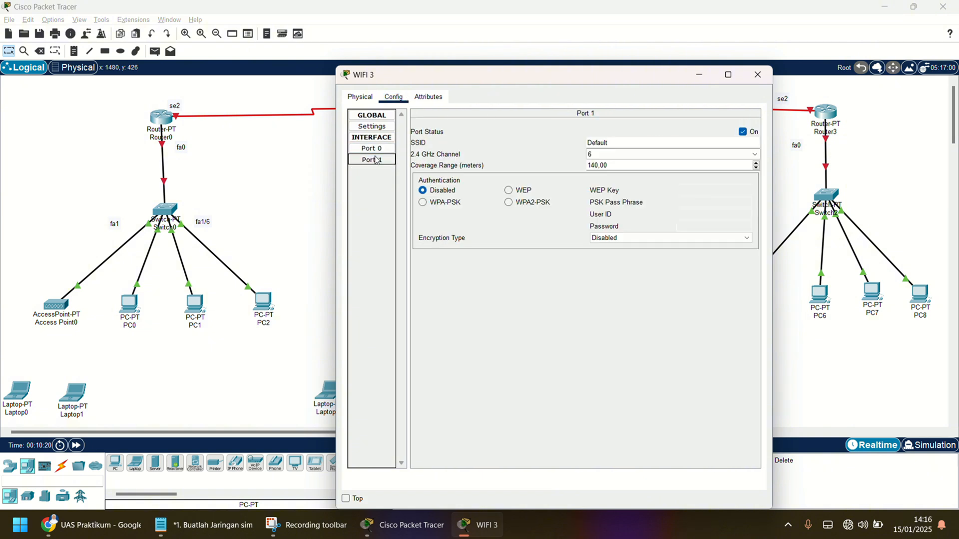
pyautogui.click(441, 203)
pyautogui.write('33333333')
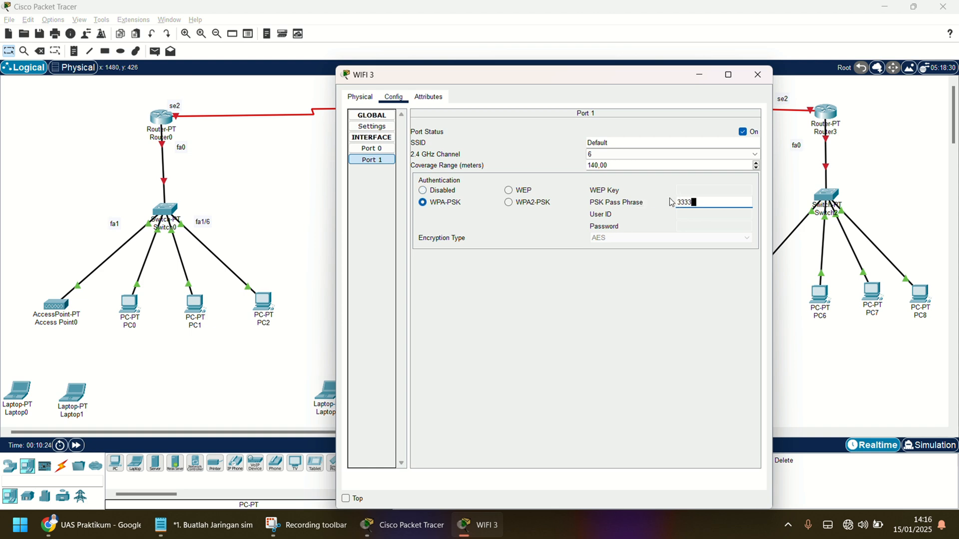
pyautogui.click(757, 74)
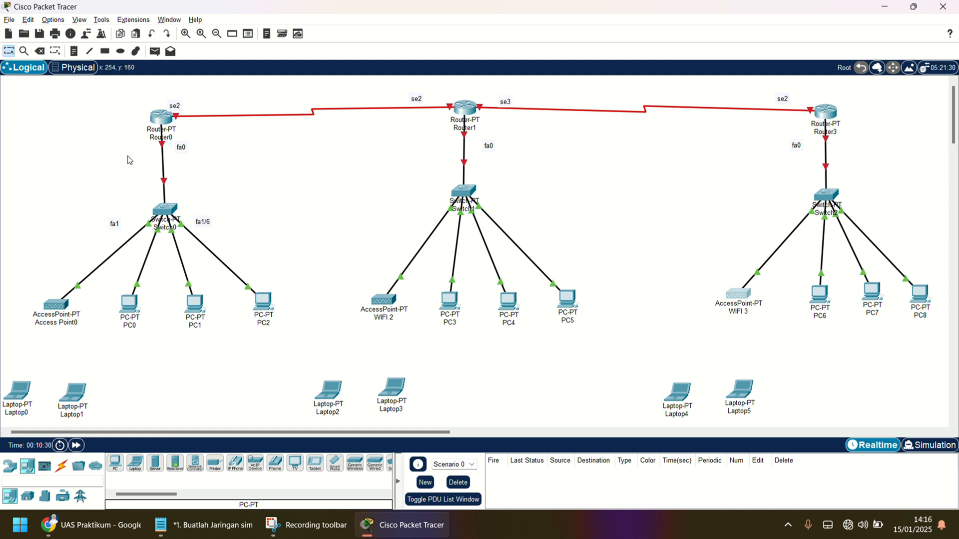
# - Shift Router0 slightly to the right and raise its se2 label a little above the serial link
pyautogui.moveTo(158, 127); pyautogui.dragTo(178, 99)
pyautogui.click(251, 174)
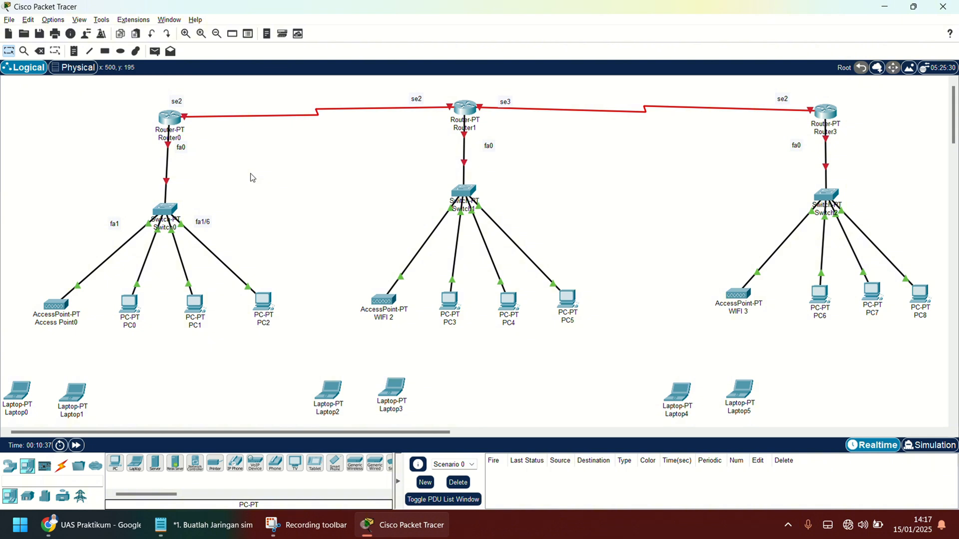
pyautogui.click(408, 23)
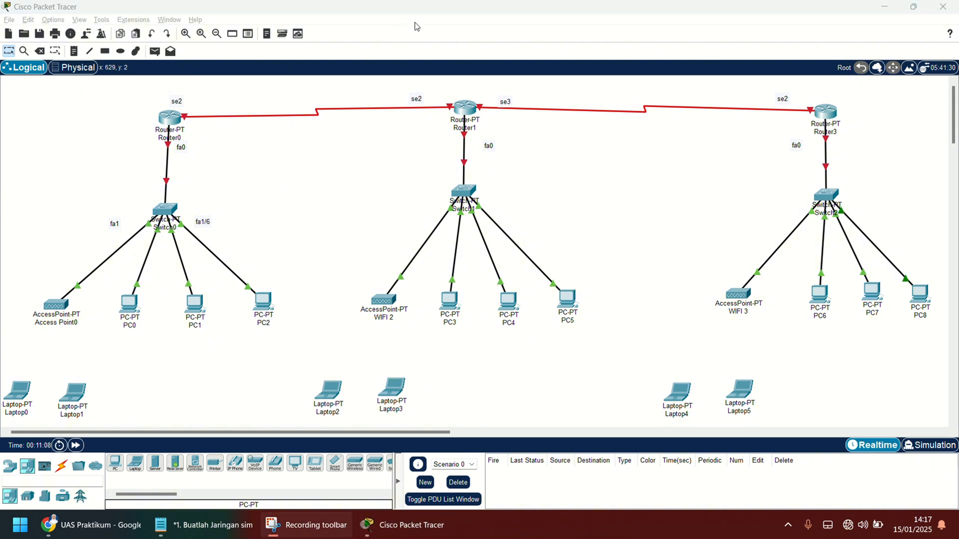
# - Change Router0's serial label to "se2/0 - 192.168.11.1" and copy its text
pyautogui.hscroll(2, 392, 168)
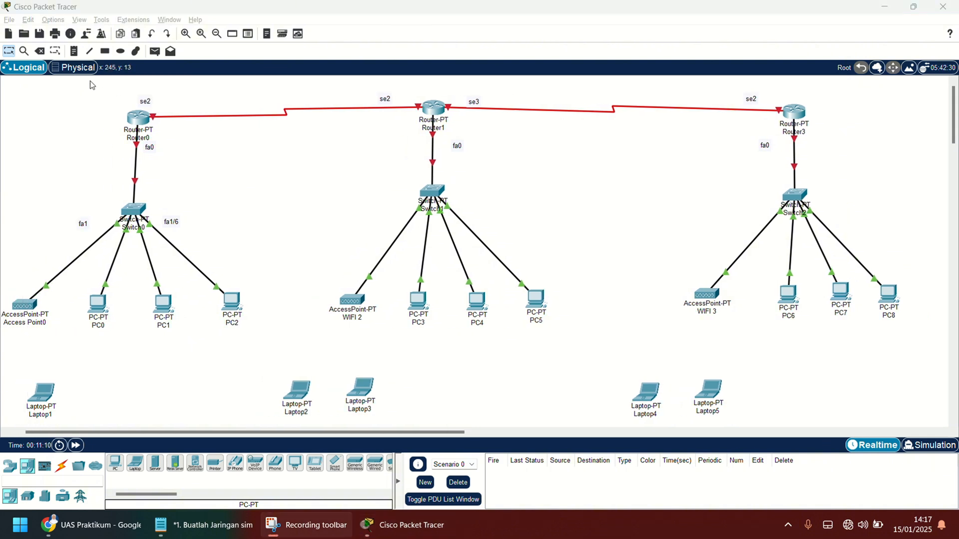
pyautogui.doubleClick(143, 100)
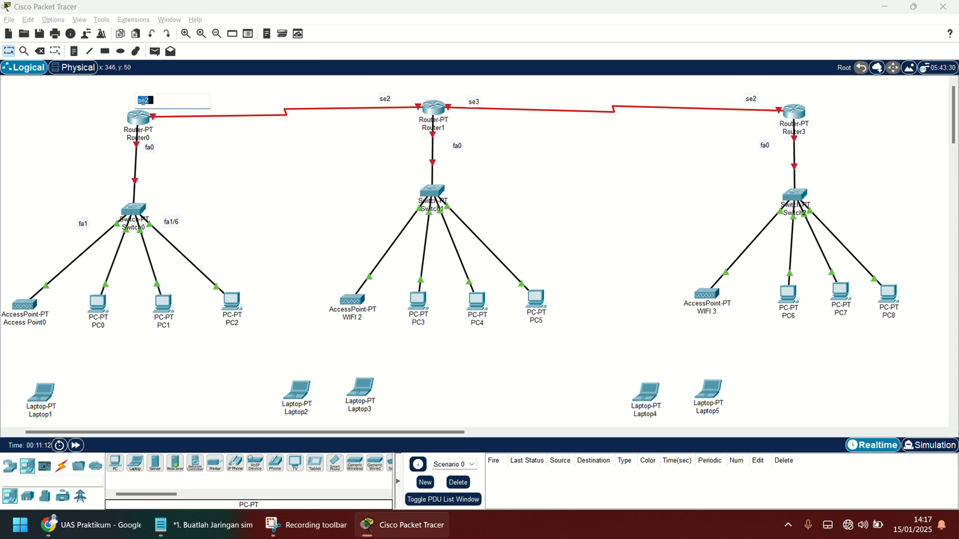
pyautogui.press('Right')
pyautogui.write('/0 - 192.168.11.1')
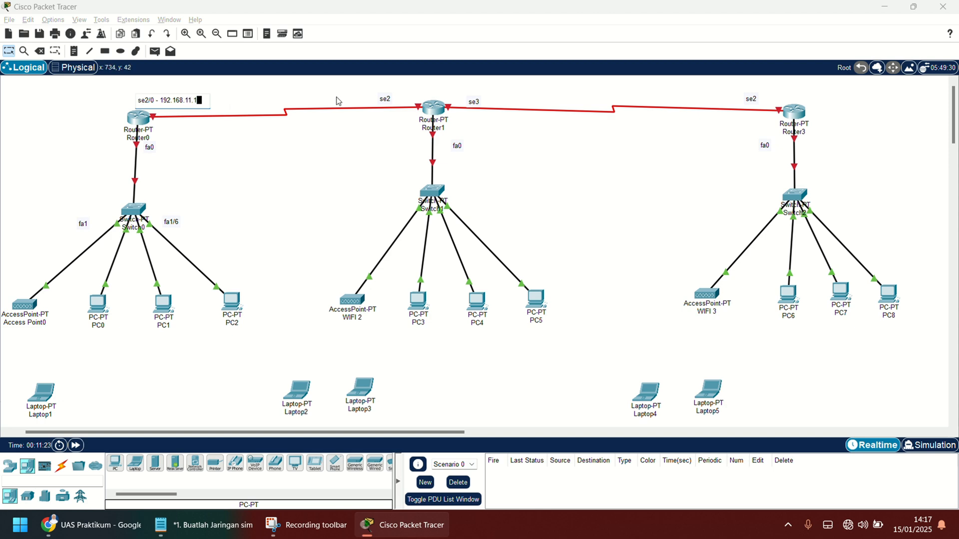
pyautogui.hotkey('ctrl', 'a')
pyautogui.hotkey('ctrl', 'c')
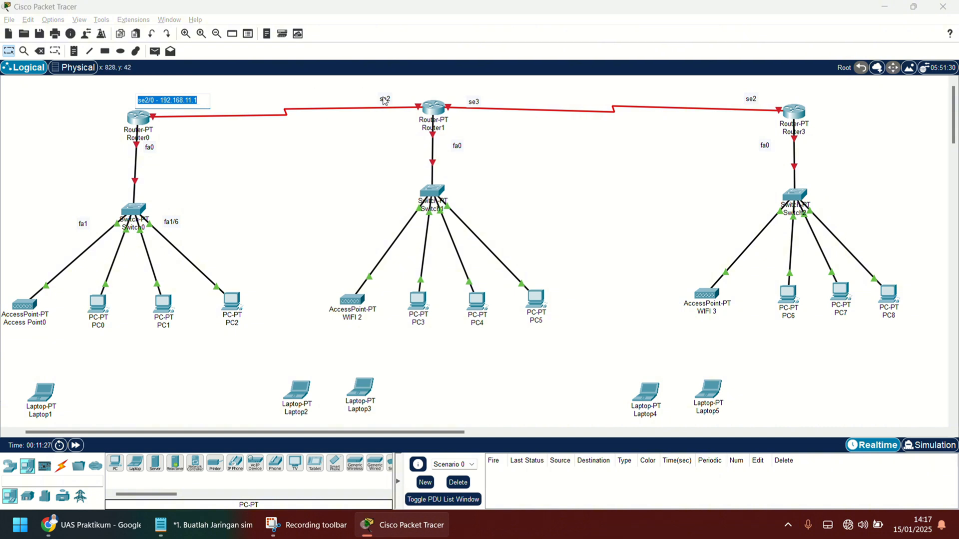
# - Change Router1's se2 label to "se2/0 - 192.168.11.2" and shift it left, clear of the router
pyautogui.click(383, 98)
pyautogui.hotkey('ctrl', 'a')
pyautogui.hotkey('ctrl', 'v')
pyautogui.press('BackSpace')
pyautogui.write('2')
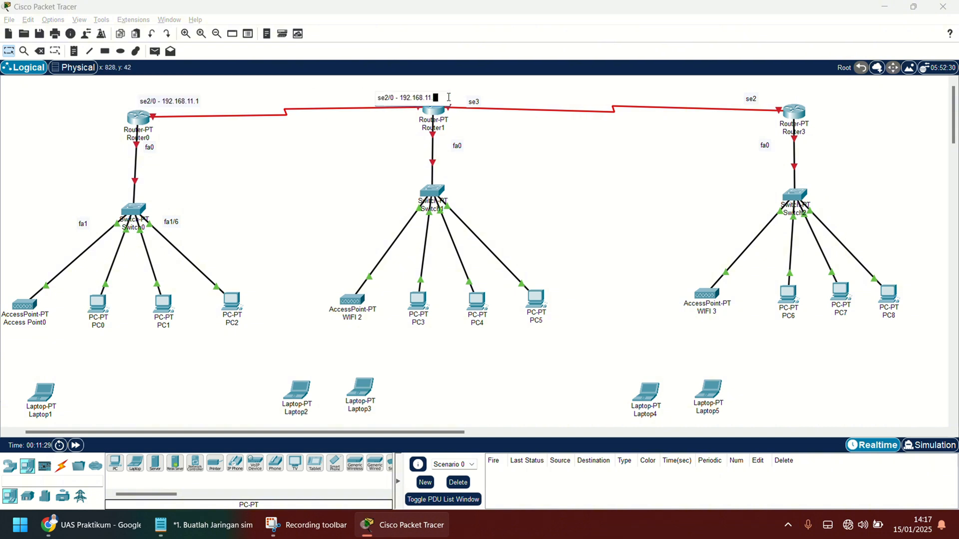
pyautogui.click(567, 168)
pyautogui.moveTo(415, 98); pyautogui.dragTo(390, 103)
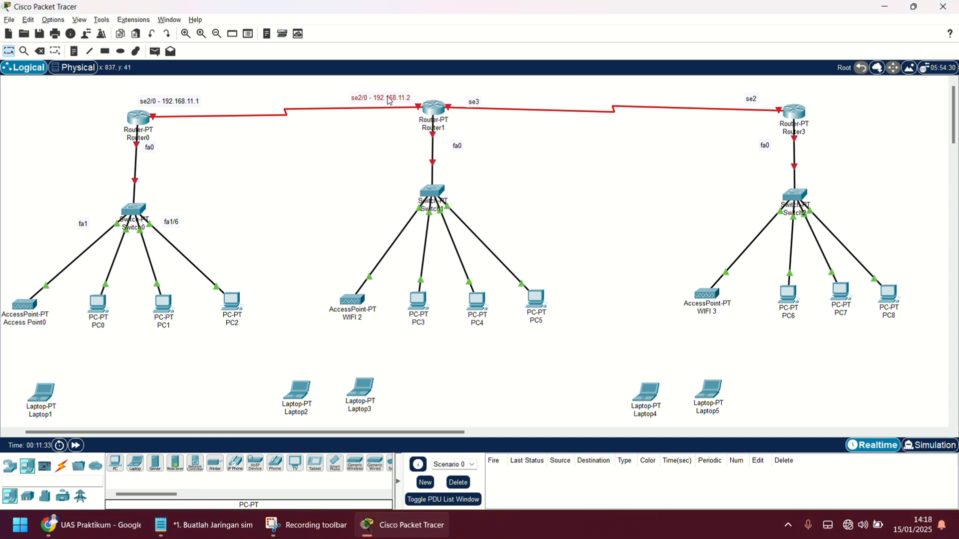
# - Change Router1's se3 label to "se3/0 - se2/0 - 192.168.12.1"
pyautogui.click(473, 103)
pyautogui.doubleClick(477, 101)
pyautogui.write('SE')
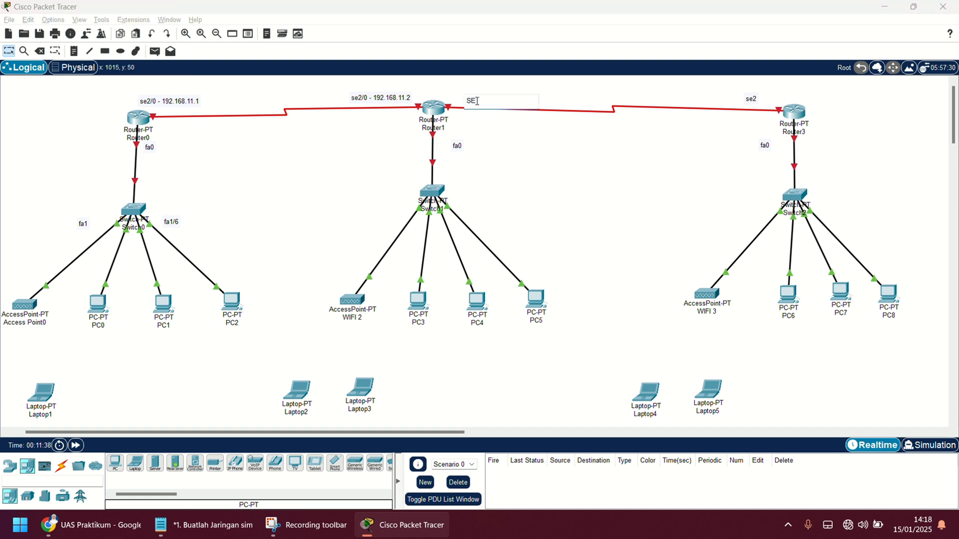
pyautogui.write('3/0 -')
pyautogui.hotkey('ctrl', 'v')
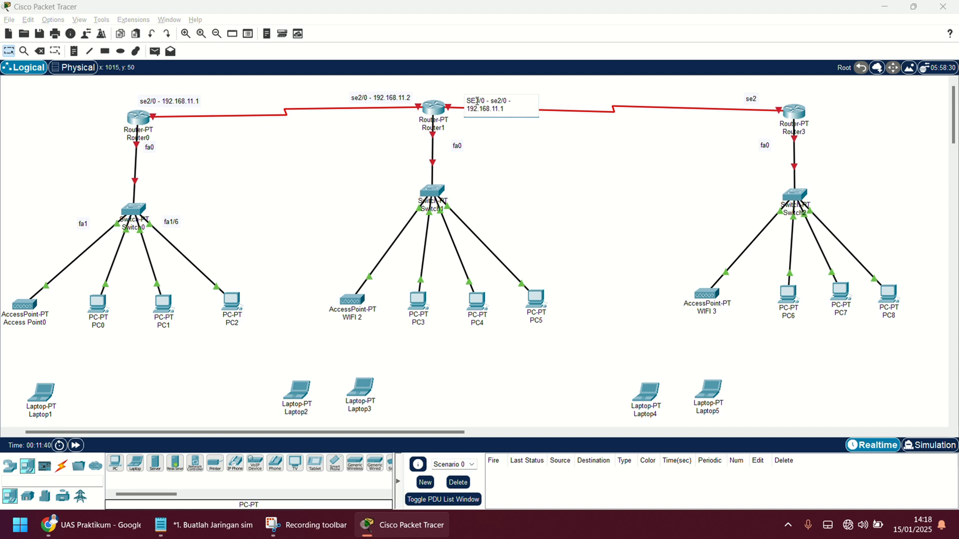
pyautogui.press('BackSpace')
pyautogui.press('BackSpace')
pyautogui.write('se')
pyautogui.moveTo(475, 103); pyautogui.dragTo(479, 103)
pyautogui.write('2')
pyautogui.click(520, 131)
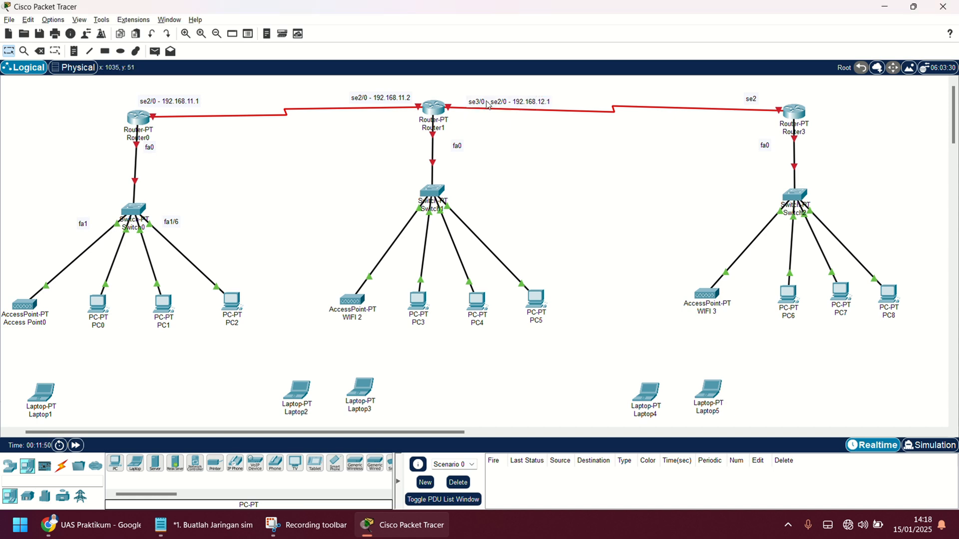
# - Change Router3's serial label to "se2/0 - 192.168.12.2" and shift it left, clear of the router
pyautogui.click(757, 99)
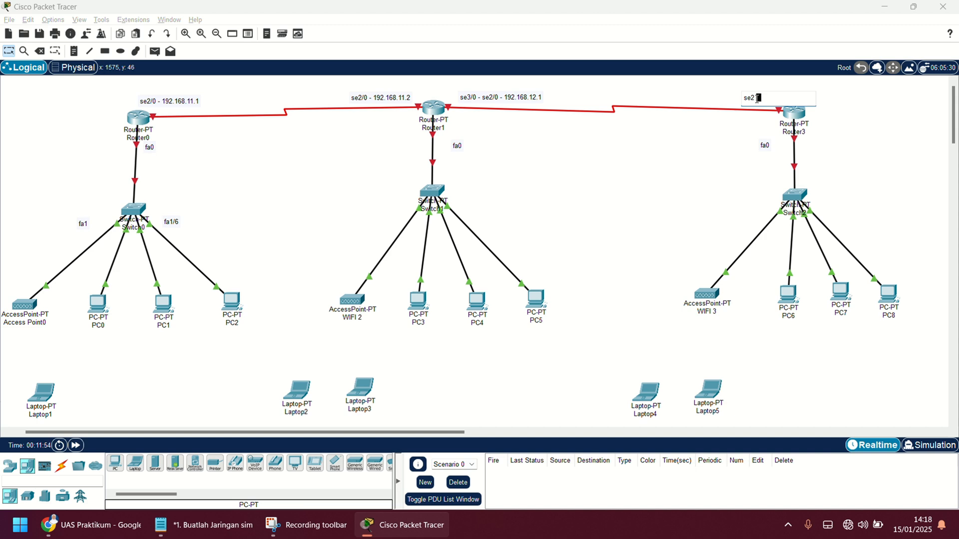
pyautogui.hotkey('ctrl', 'a')
pyautogui.hotkey('ctrl', 'v')
pyautogui.press('BackSpace')
pyautogui.press('BackSpace')
pyautogui.press('BackSpace')
pyautogui.write('2.2')
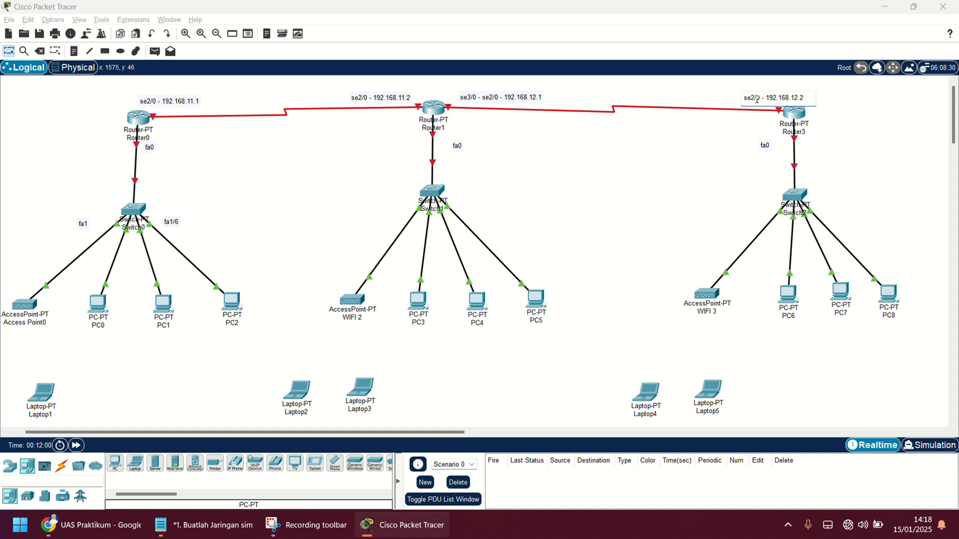
pyautogui.click(747, 150)
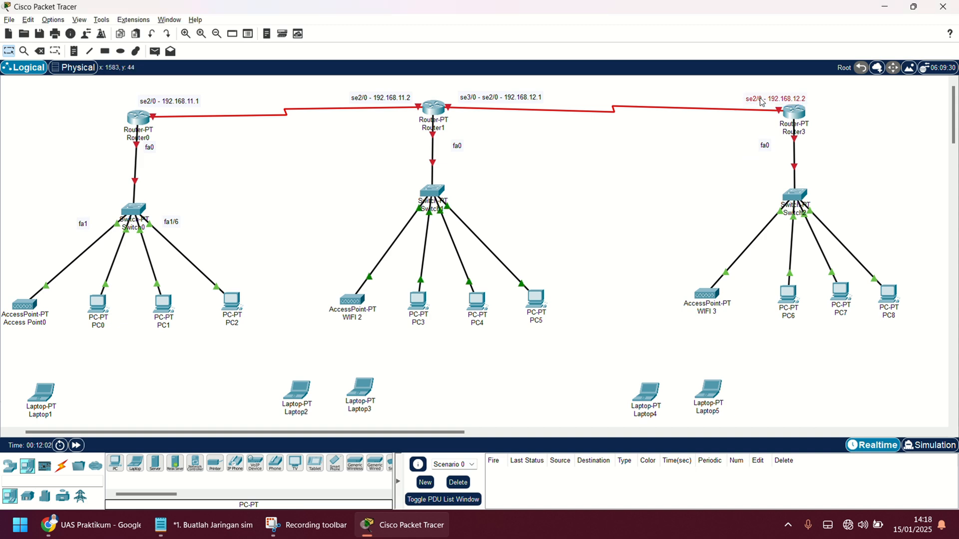
pyautogui.moveTo(760, 100); pyautogui.dragTo(733, 101)
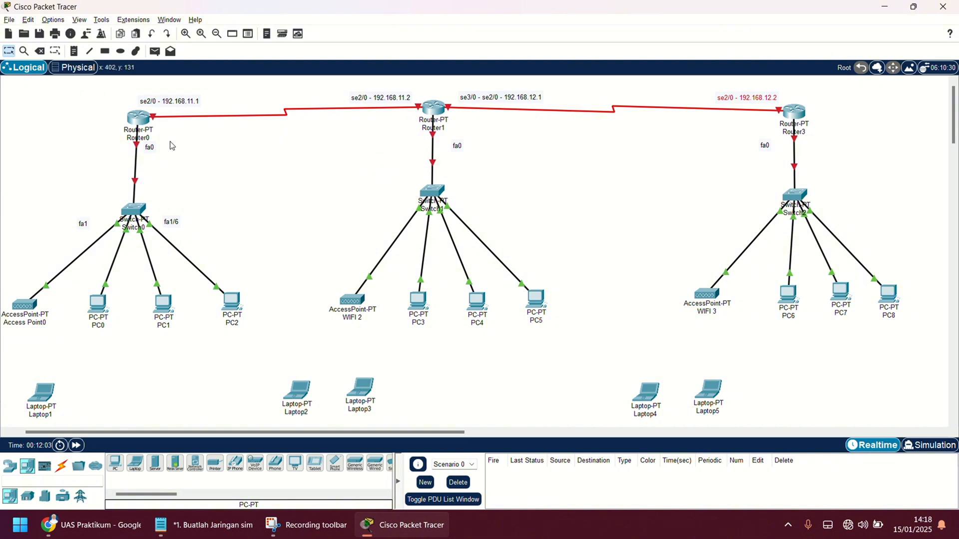
# - Change Router0's fa0 label to "fa0 - 192.168.3.1" and copy the address part
pyautogui.moveTo(154, 155); pyautogui.dragTo(154, 157)
pyautogui.scroll(5, 86, 105)
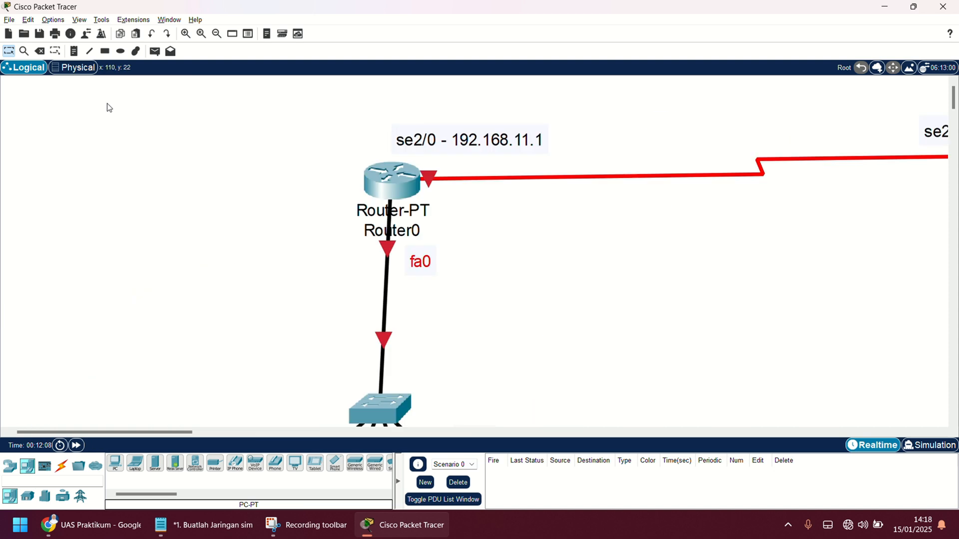
pyautogui.doubleClick(425, 264)
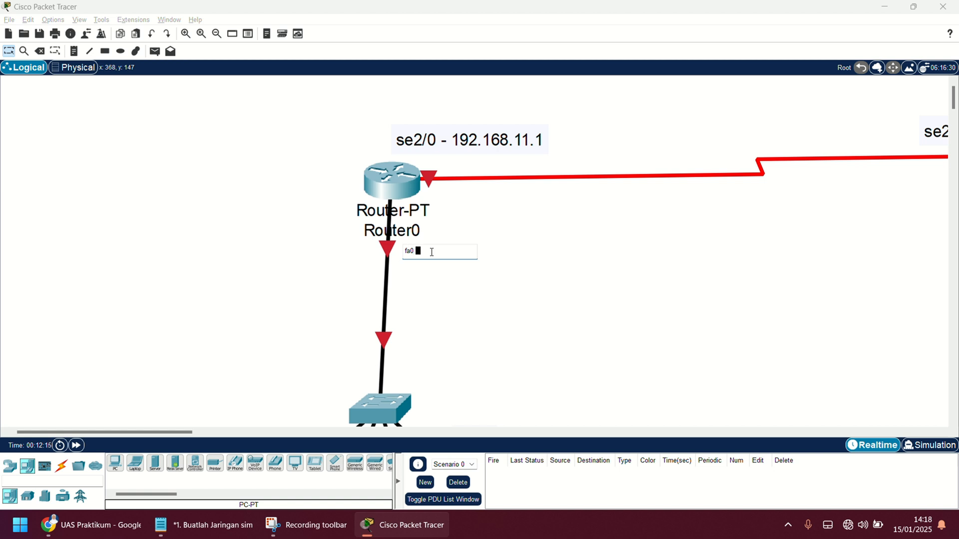
pyautogui.write('- 192.168.3.1')
pyautogui.hscroll(5, 442, 287)
pyautogui.hscroll(1, 442, 287)
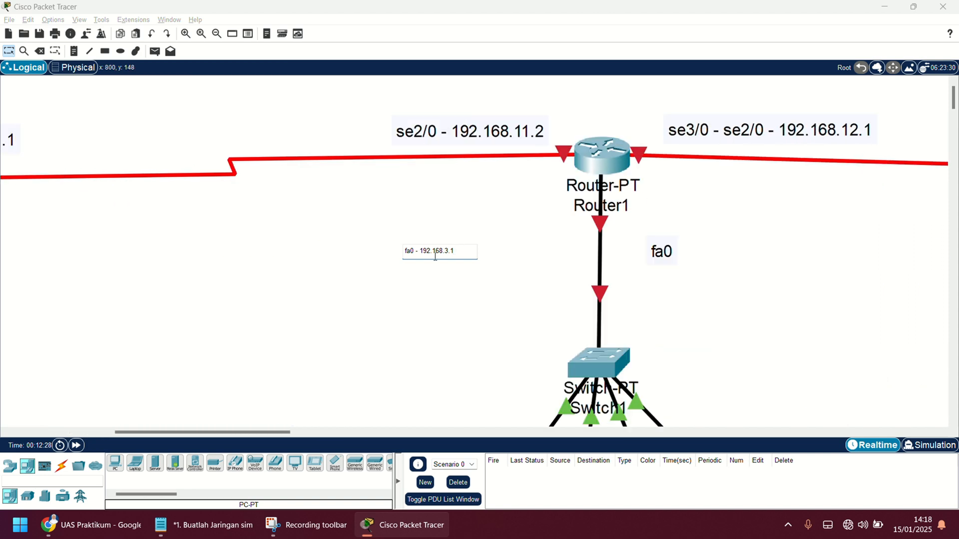
pyautogui.doubleClick(420, 251)
pyautogui.hotkey('ctrl', 'c')
# - Append the copied address to Router1's fa0 label after a hyphen, with 14 as the third octet
pyautogui.hscroll(1, 487, 313)
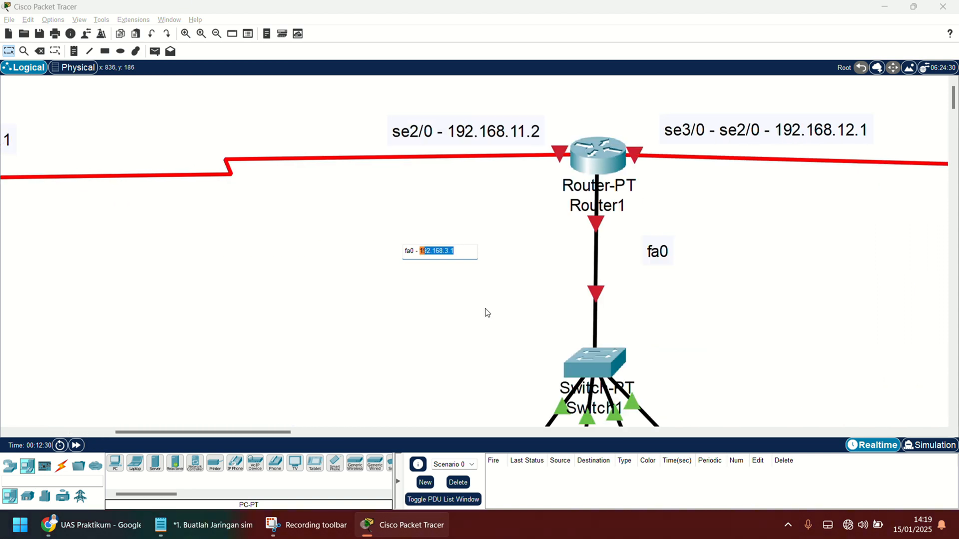
pyautogui.doubleClick(614, 251)
pyautogui.hotkey('shift', 'Right')
pyautogui.hotkey('shift', 'Right')
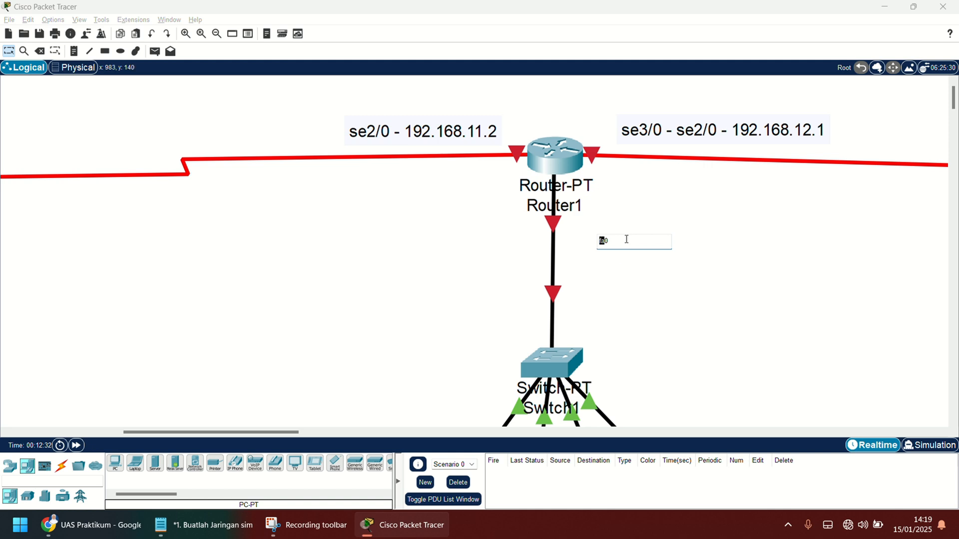
pyautogui.hotkey('shift', 'Right')
pyautogui.hotkey('shift', 'Right')
pyautogui.click(625, 239)
pyautogui.hotkey('ctrl', 'a')
pyautogui.hotkey('ctrl', 'v')
pyautogui.hotkey('ctrl', 'z')
pyautogui.write('-')
pyautogui.hotkey('ctrl', 'v')
pyautogui.press('BackSpace')
pyautogui.press('BackSpace')
pyautogui.press('BackSpace')
pyautogui.write('14')
pyautogui.click(487, 263)
# - Correct the third octet of the address in Router0's fa0 label to 13
pyautogui.hscroll(-10, 481, 264)
pyautogui.doubleClick(556, 265)
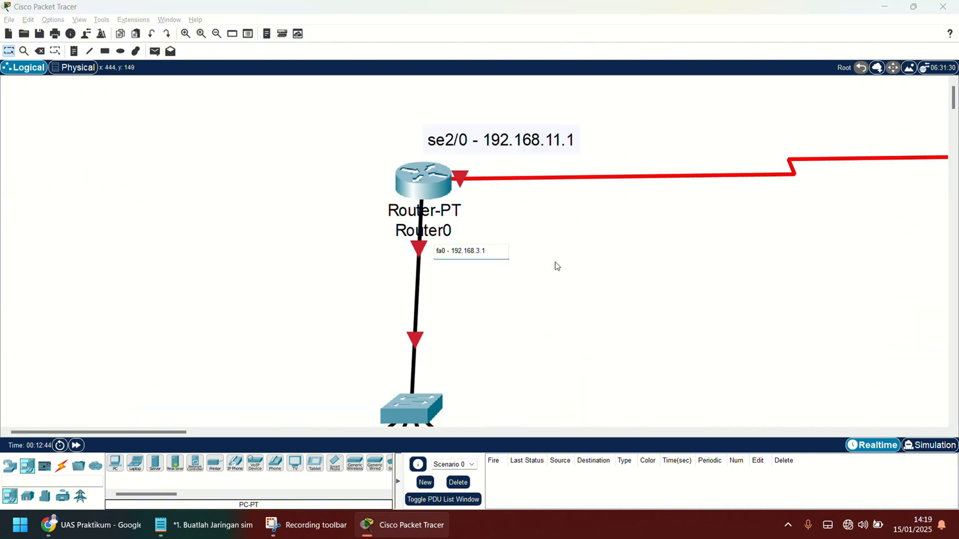
pyautogui.doubleClick(478, 251)
pyautogui.write('13')
pyautogui.click(568, 303)
# - Change Router3's fa0 label to "fa0 - 192.168.15.1"
pyautogui.hscroll(15, 569, 304)
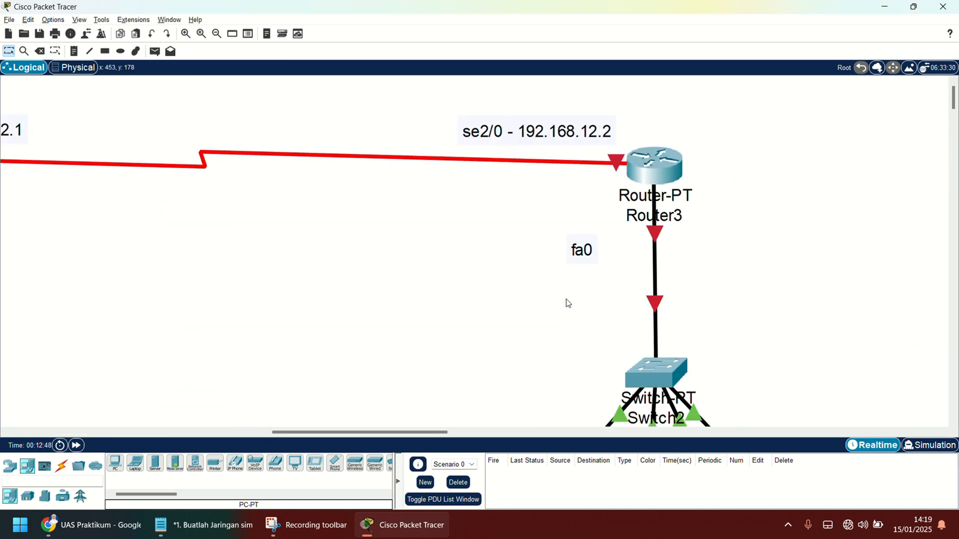
pyautogui.doubleClick(436, 250)
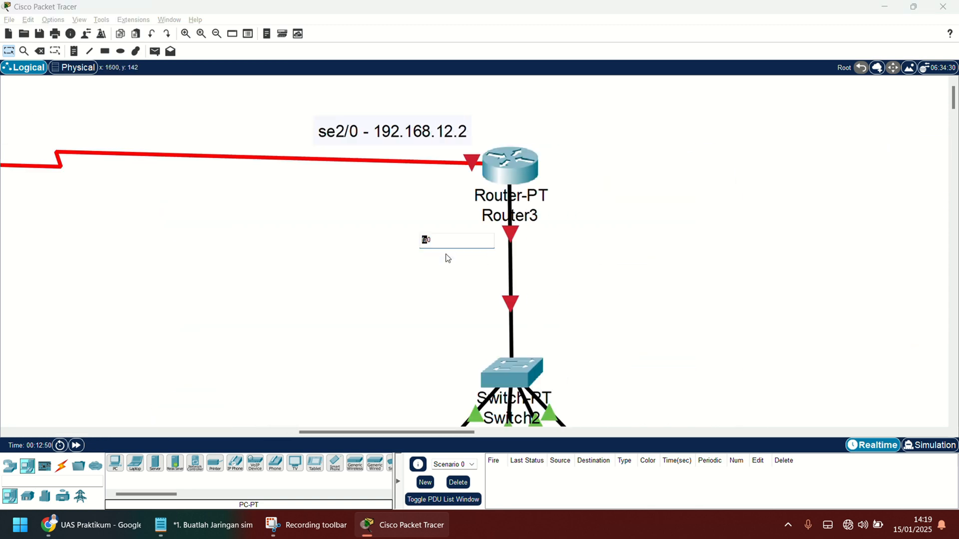
pyautogui.press('Right')
pyautogui.write('- 192.168.15.1')
pyautogui.click(352, 273)
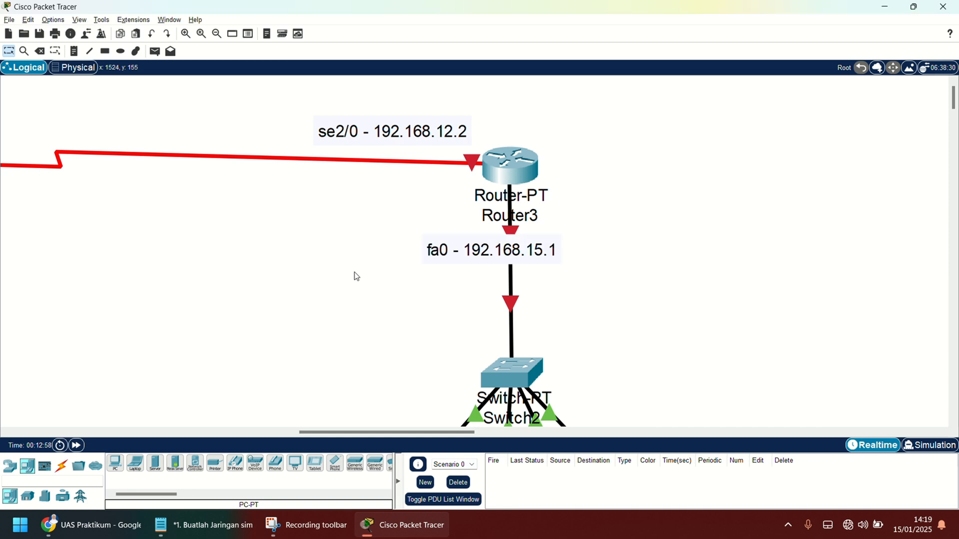
# - Rename PC0 and PC1 under Switch0 as PC13.2 and PC13.3
pyautogui.hscroll(-10, 442, 306)
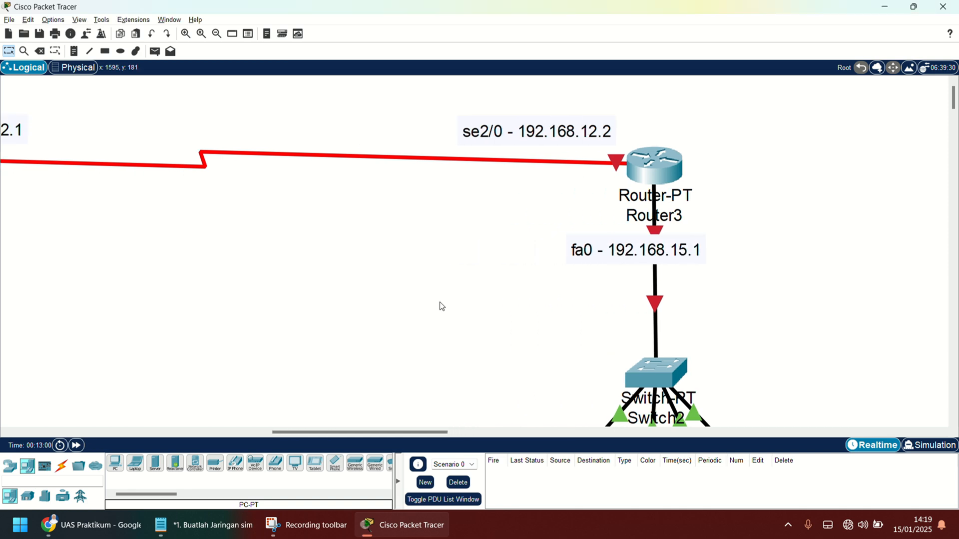
pyautogui.hscroll(1, 442, 305)
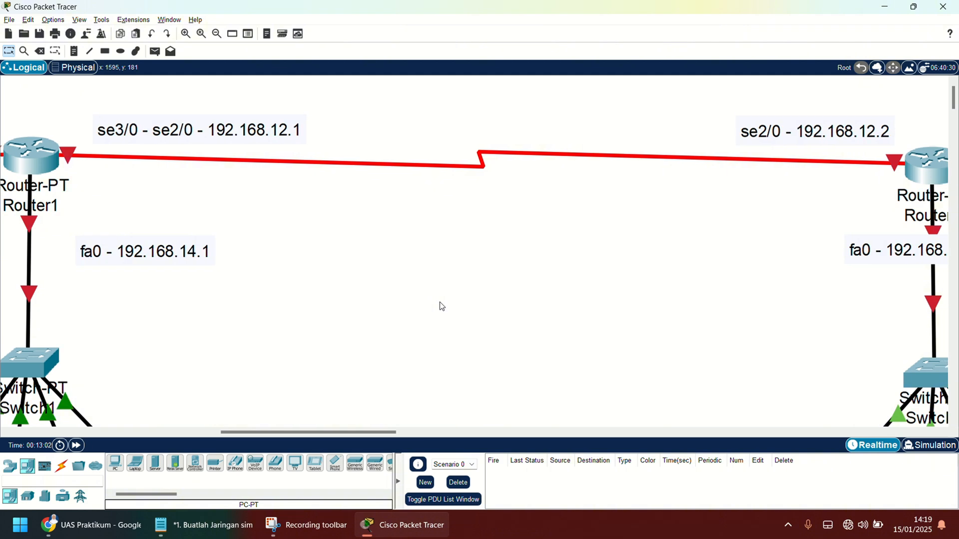
pyautogui.scroll(-3, 442, 306)
pyautogui.hscroll(-10, 441, 306)
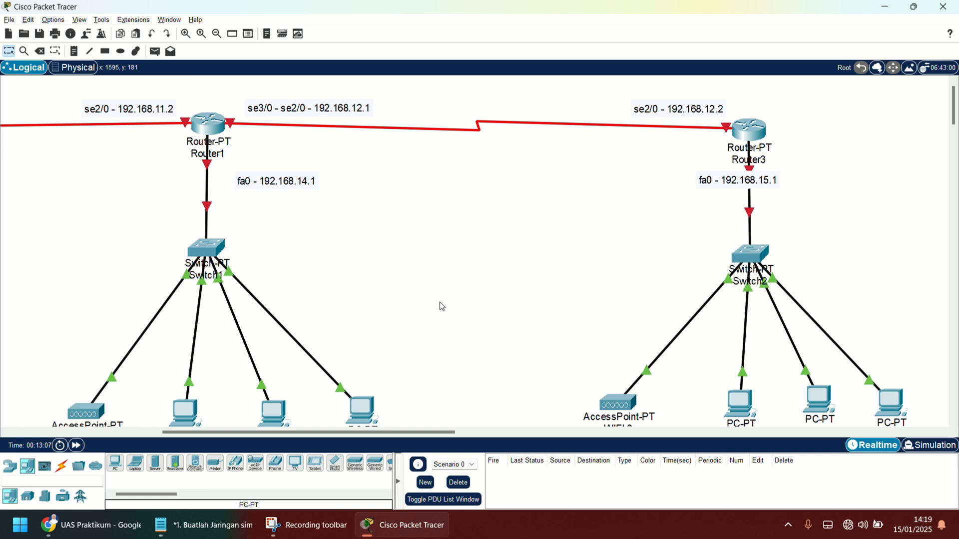
pyautogui.hscroll(-10, 510, 261)
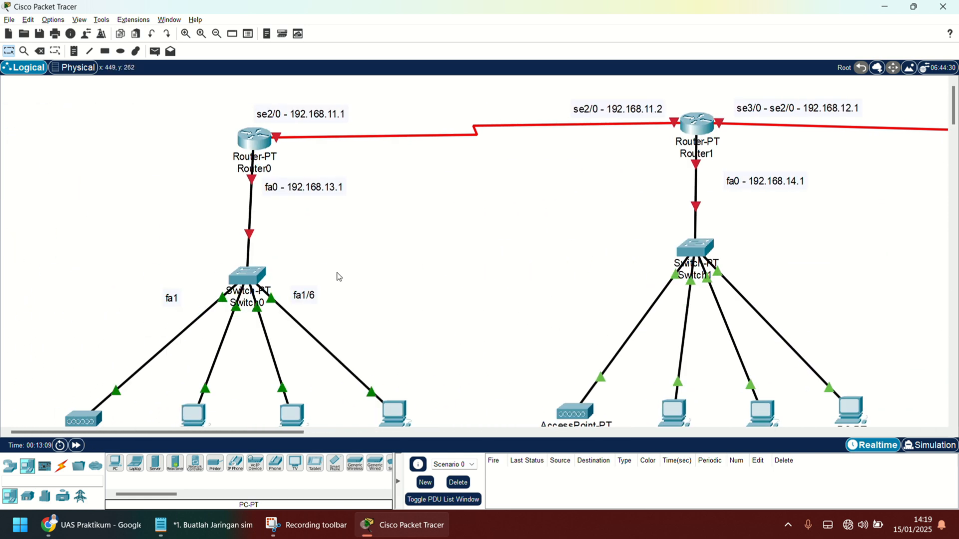
pyautogui.scroll(-4, 338, 275)
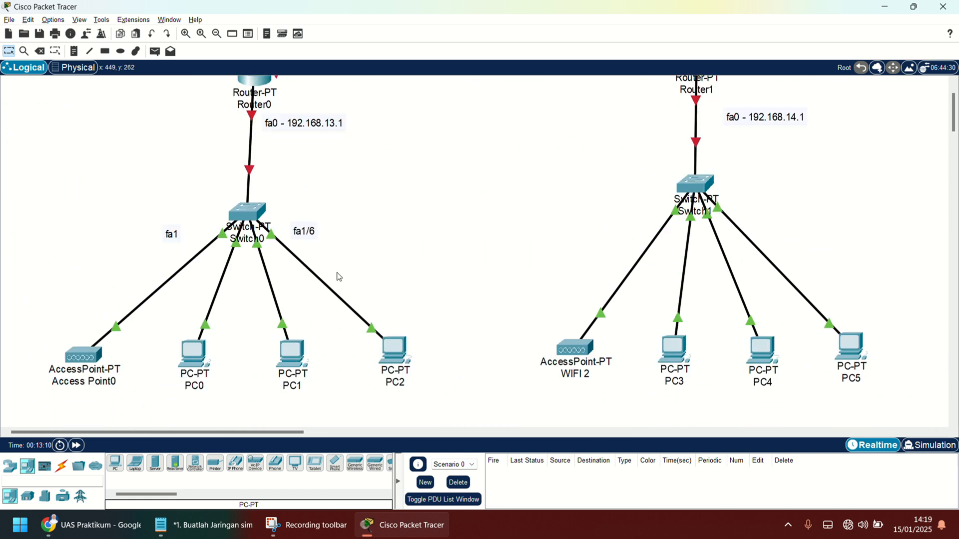
pyautogui.click(196, 367)
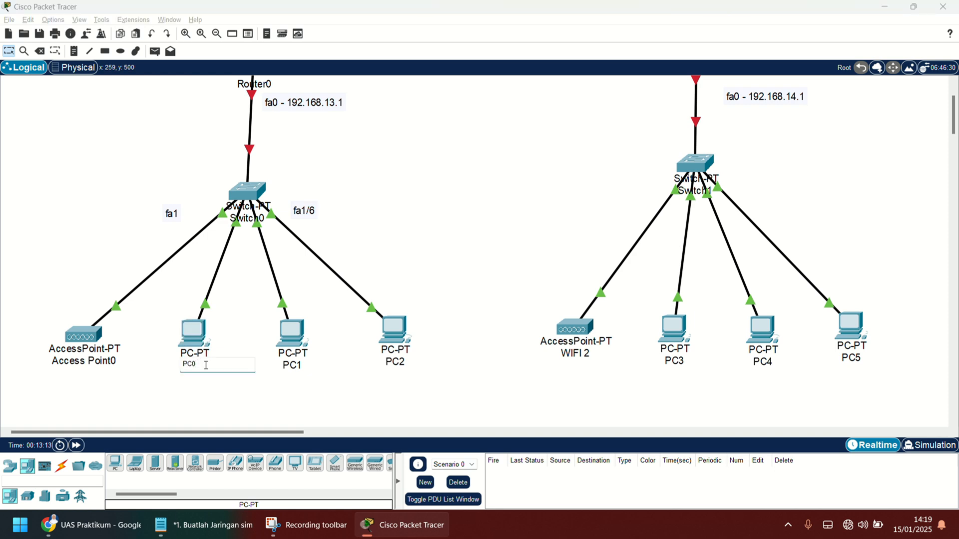
pyautogui.press('BackSpace')
pyautogui.write('13.2')
pyautogui.click(285, 367)
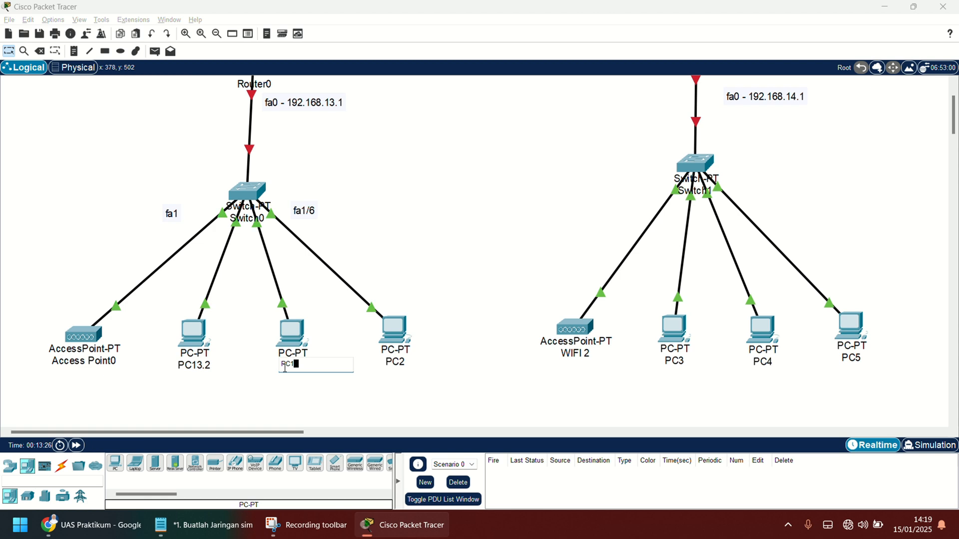
pyautogui.write('3.3')
# - Rename PC2 under Switch0 as PC13.4
pyautogui.click(407, 361)
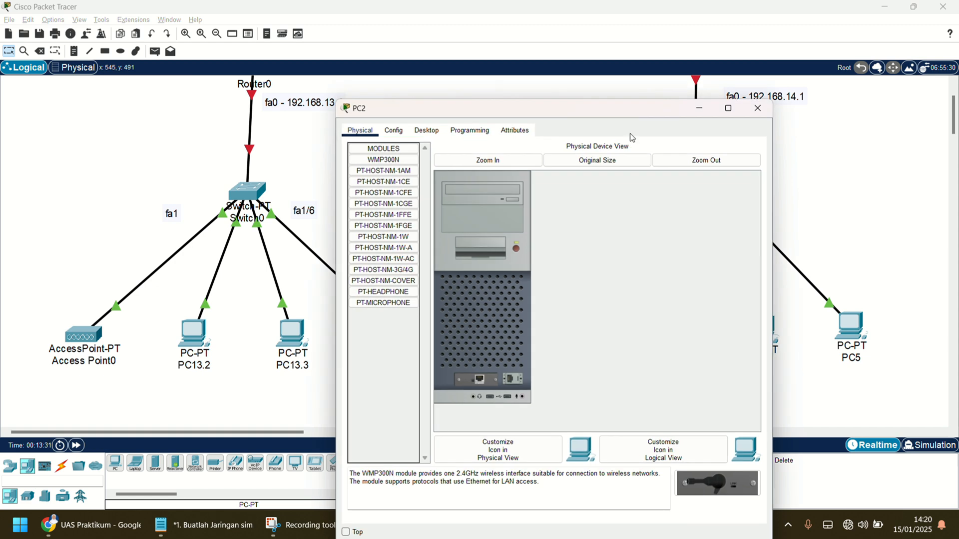
pyautogui.click(758, 108)
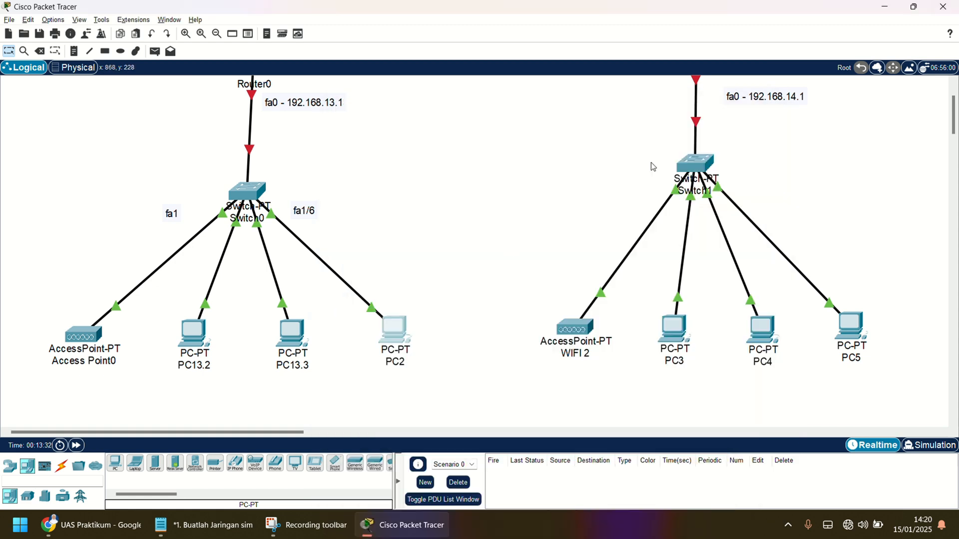
pyautogui.click(390, 361)
pyautogui.write('13.4')
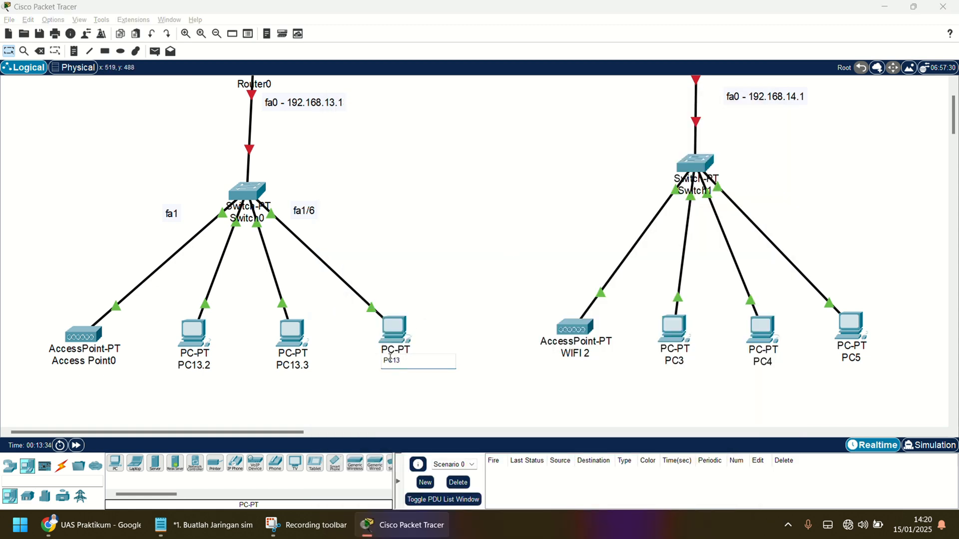
pyautogui.click(488, 382)
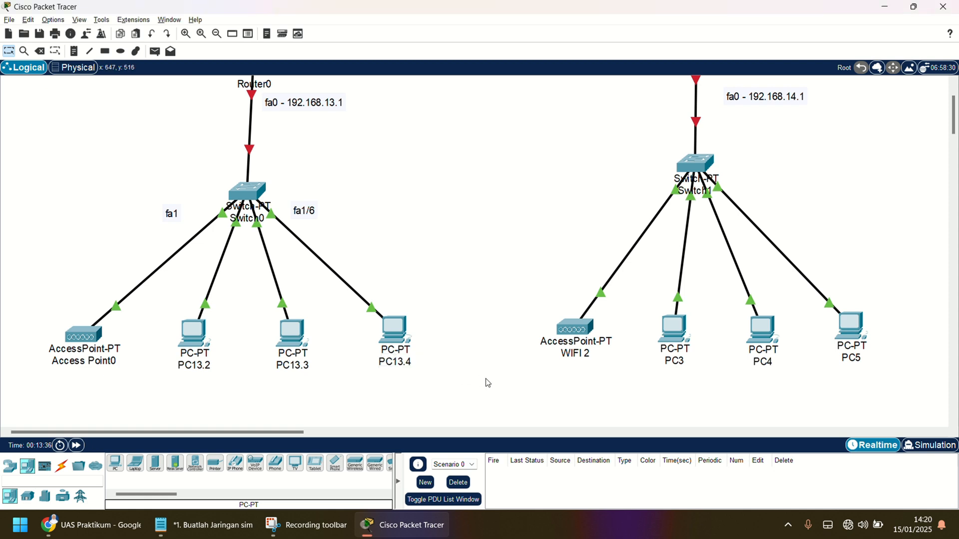
# - Rename the three PCs under Switch1 as PC14.2, PC14.3 and PC14.4
pyautogui.hscroll(5, 488, 383)
pyautogui.click(400, 358)
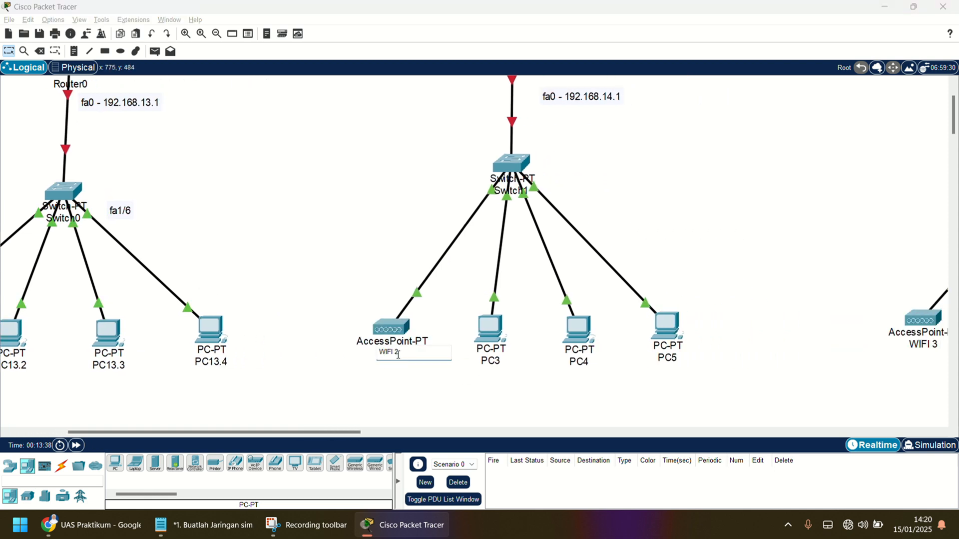
pyautogui.click(500, 358)
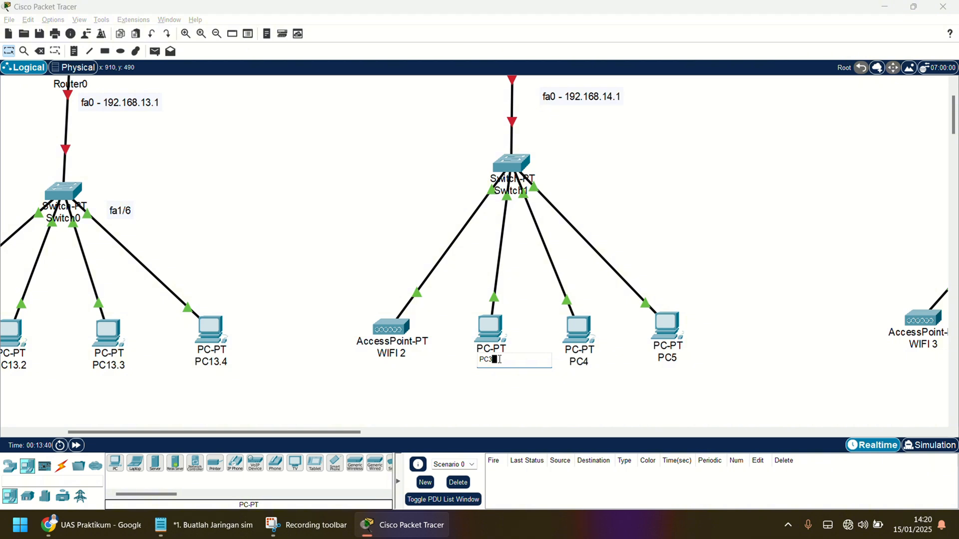
pyautogui.write('14.2')
pyautogui.click(580, 360)
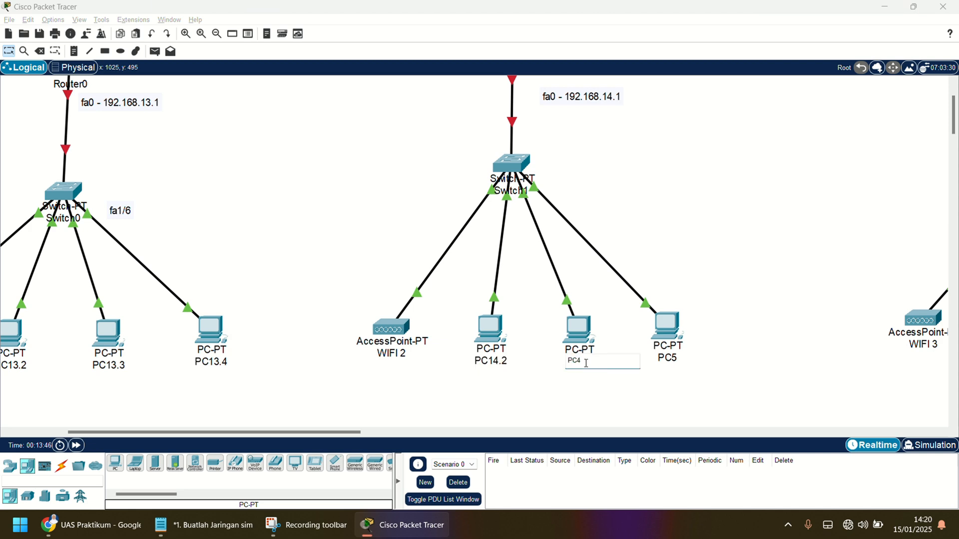
pyautogui.write('14.3')
pyautogui.click(677, 358)
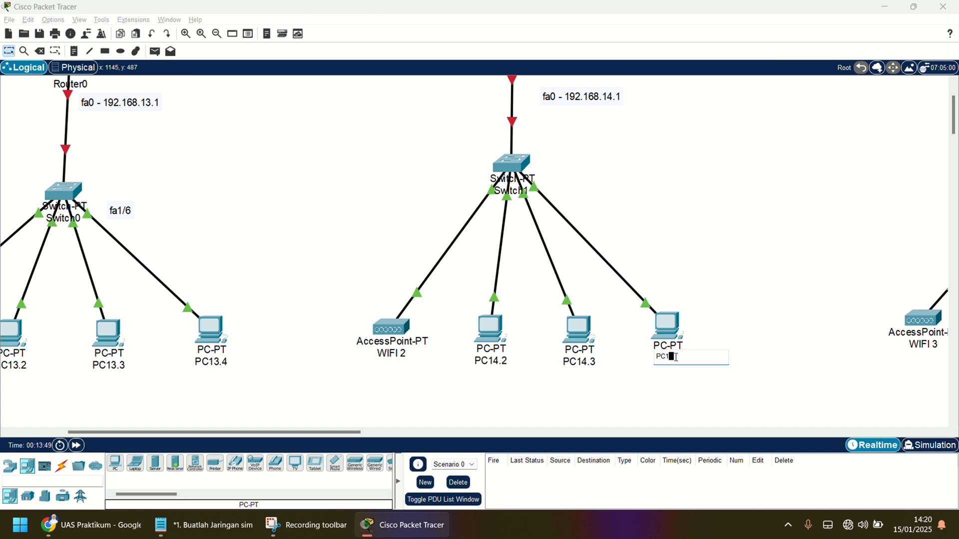
pyautogui.write('4.4')
pyautogui.press('Return')
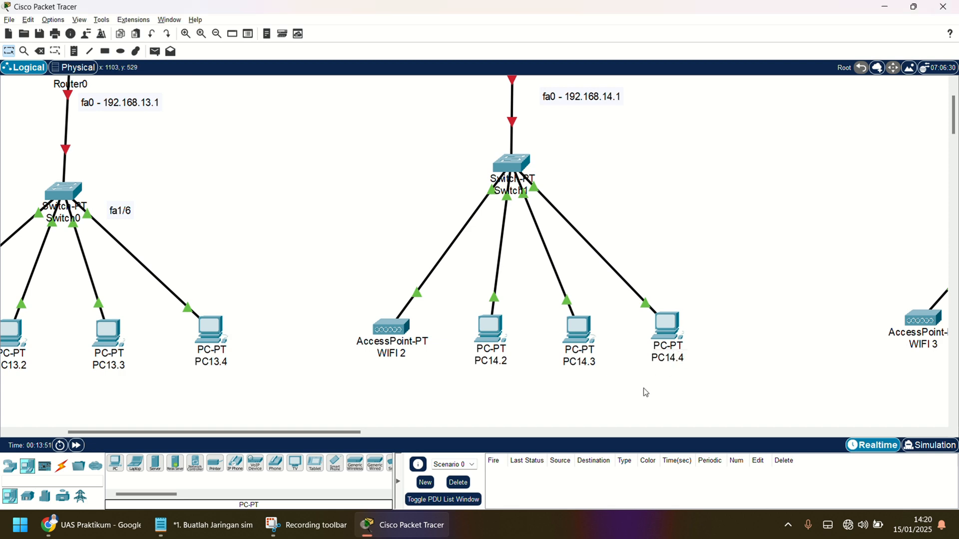
# - Rename the three PCs under Switch2 as PC15.2, PC15.3 and PC15.4
pyautogui.hscroll(10, 643, 393)
pyautogui.click(194, 345)
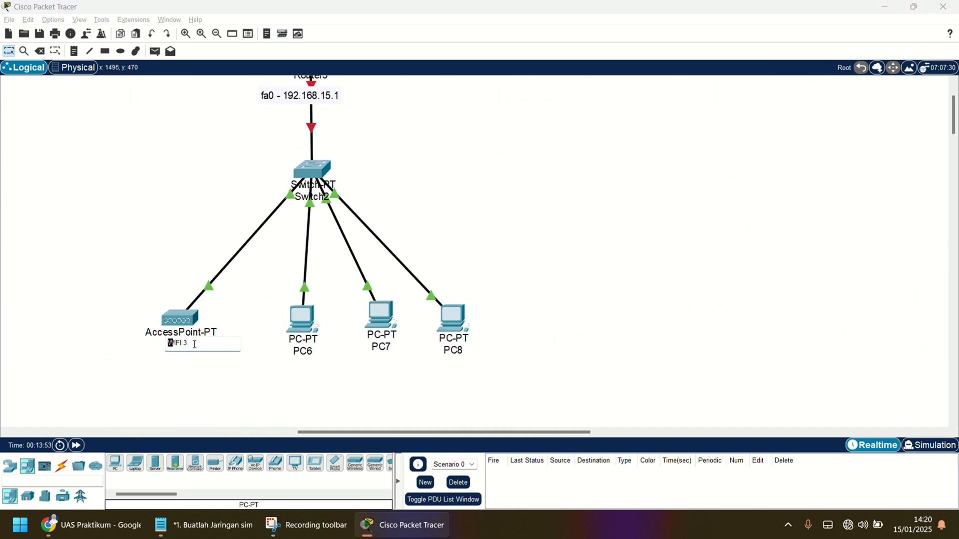
pyautogui.click(300, 352)
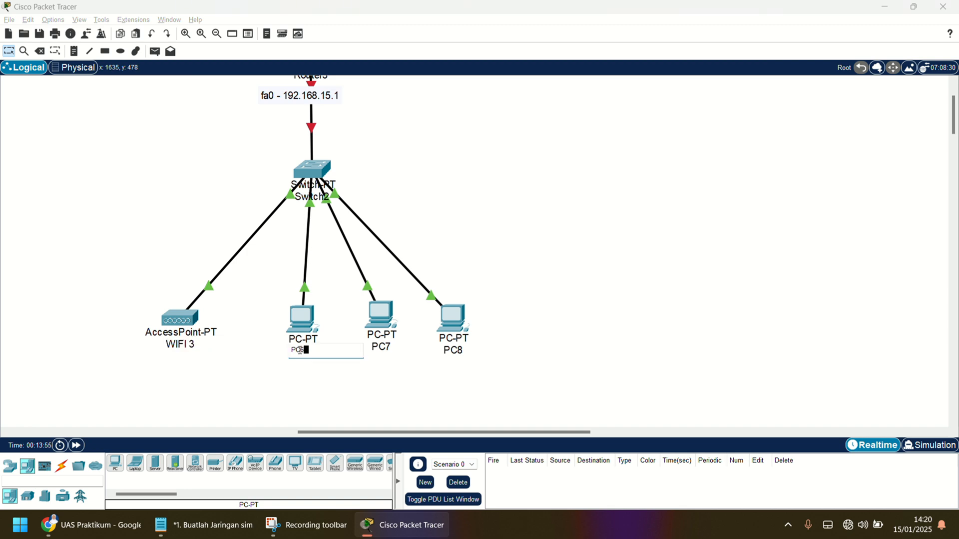
pyautogui.write('15.2')
pyautogui.click(380, 346)
pyautogui.press('BackSpace')
pyautogui.write('1')
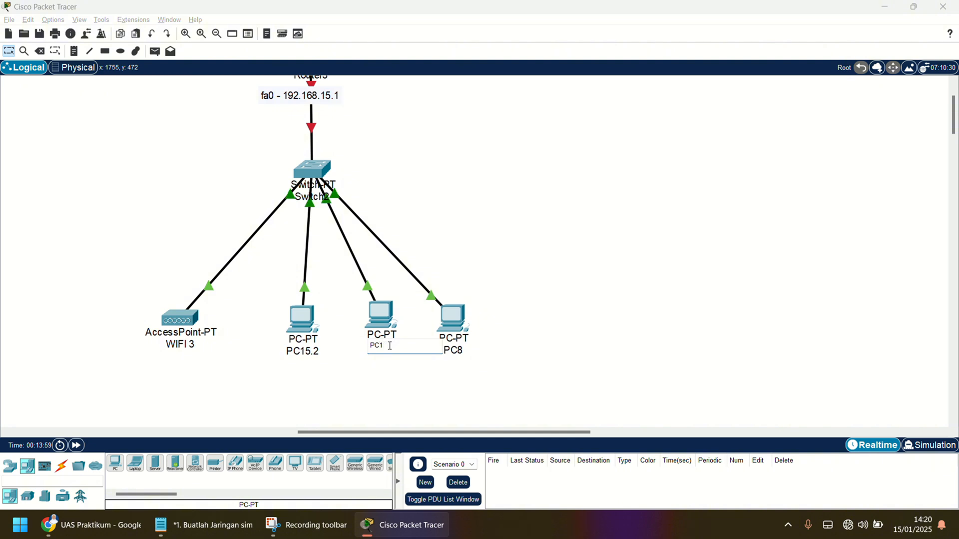
pyautogui.write('5.')
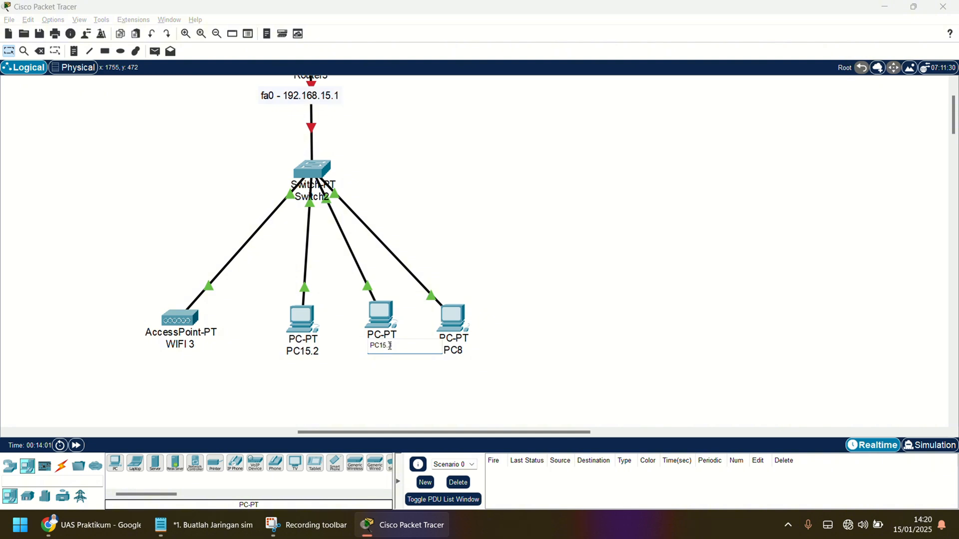
pyautogui.write('3')
pyautogui.click(455, 350)
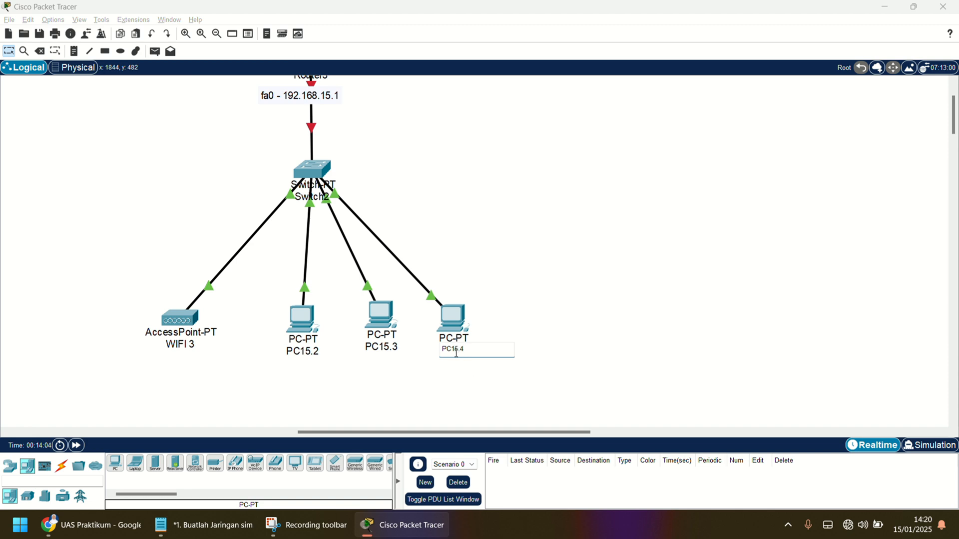
pyautogui.click(475, 381)
# - Open Router0's configuration settings and move its window clear of the router's interface labels
pyautogui.hscroll(-10, 476, 382)
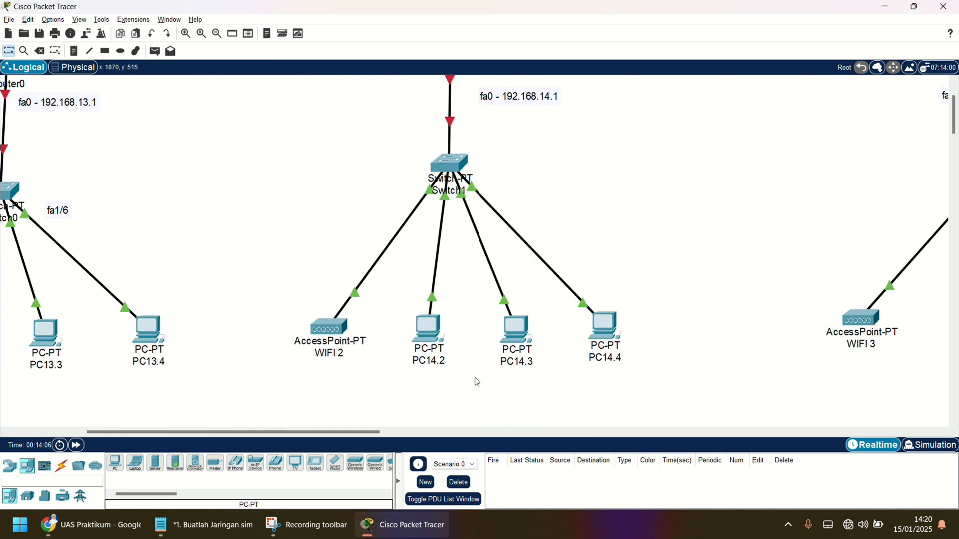
pyautogui.scroll(-2, 467, 369)
pyautogui.scroll(2, 465, 368)
pyautogui.hscroll(-5, 322, 258)
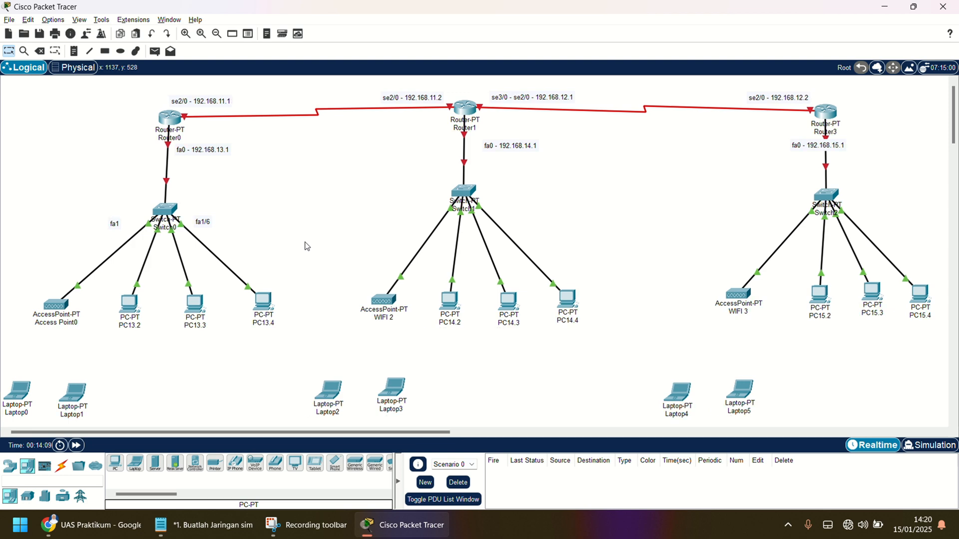
pyautogui.scroll(2, 124, 101)
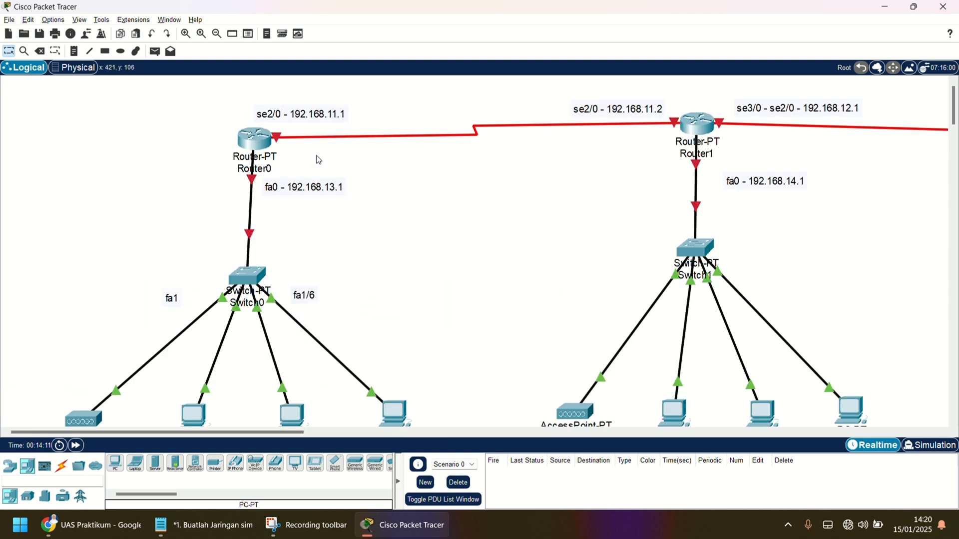
pyautogui.scroll(1, 319, 160)
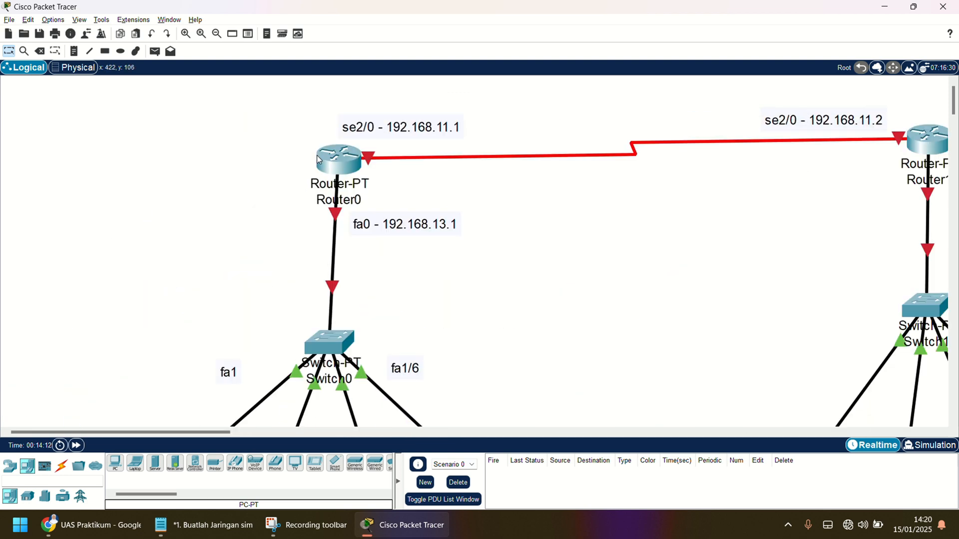
pyautogui.click(343, 169)
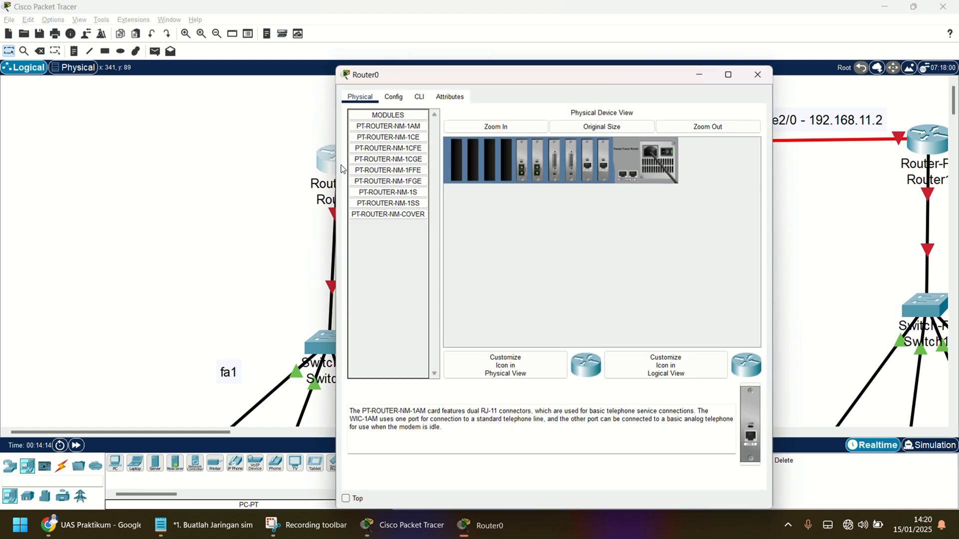
pyautogui.moveTo(439, 76); pyautogui.dragTo(324, 263)
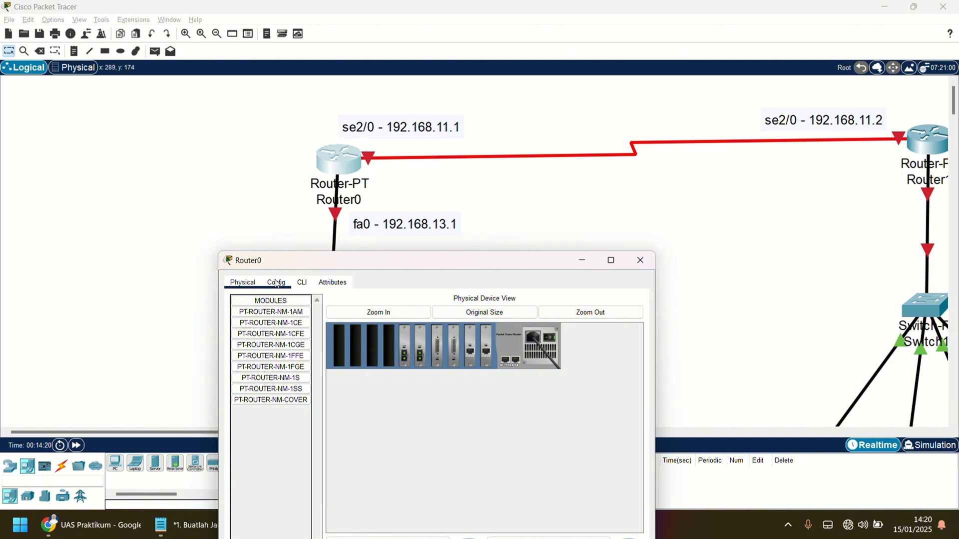
pyautogui.click(277, 283)
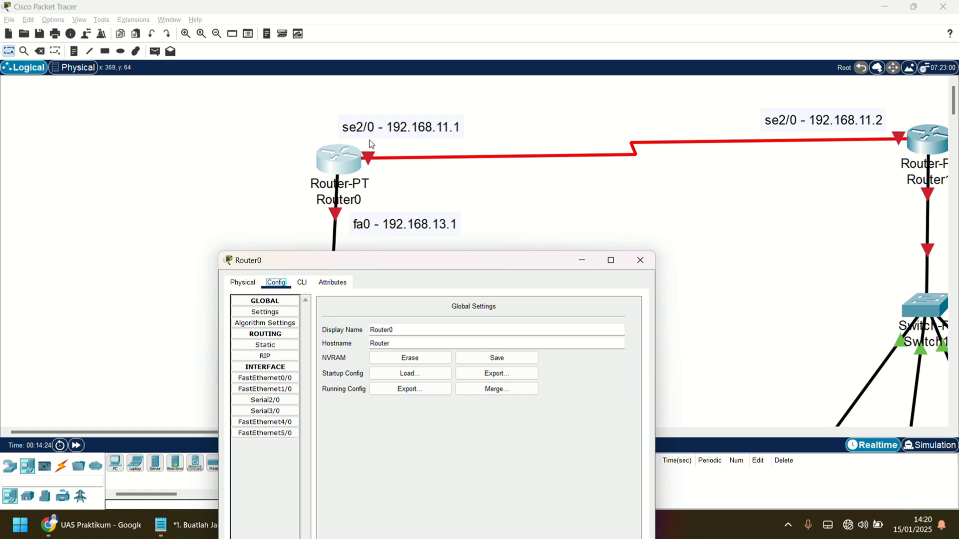
# - Give Router0's Serial2/0 the address 192.168.11.1 with mask 255.255.255.0, copy the address, and turn the port on
pyautogui.click(276, 401)
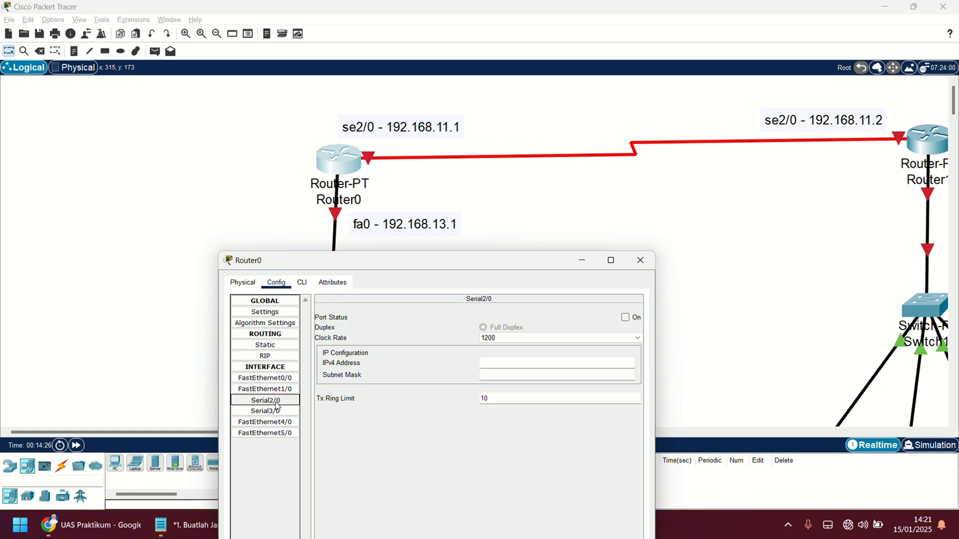
pyautogui.click(531, 366)
pyautogui.write('19')
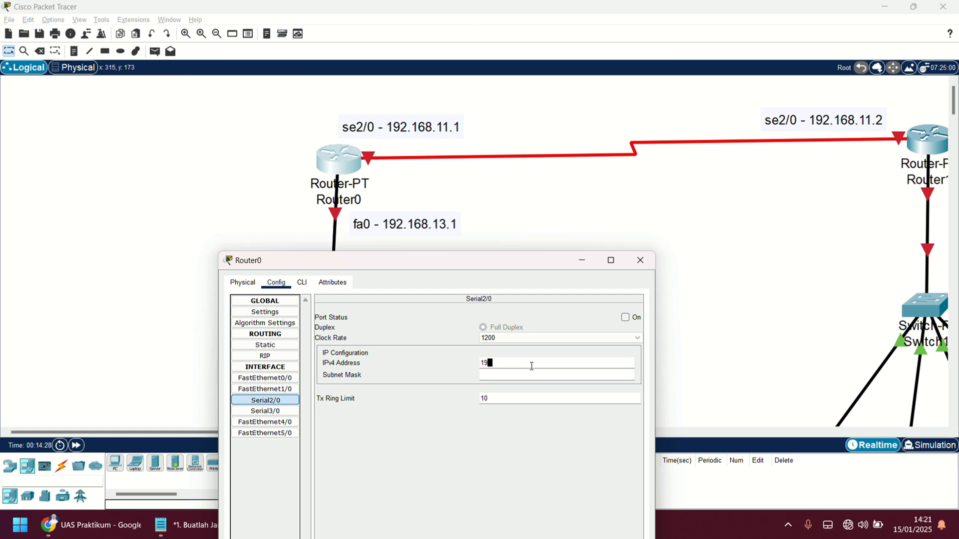
pyautogui.write('2.168.11.1')
pyautogui.hotkey('ctrl', 'a')
pyautogui.hotkey('ctrl', 'c')
pyautogui.click(531, 366)
pyautogui.press('Return')
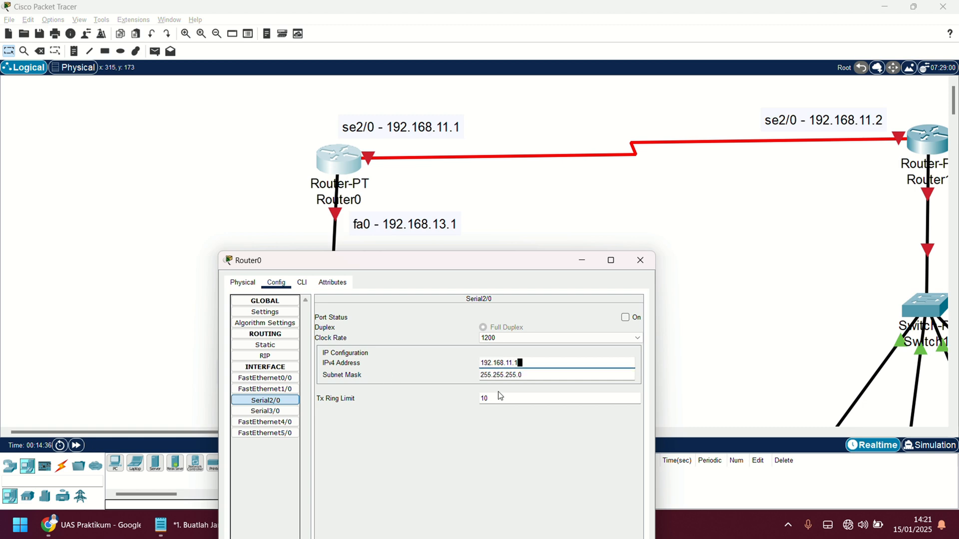
pyautogui.click(625, 317)
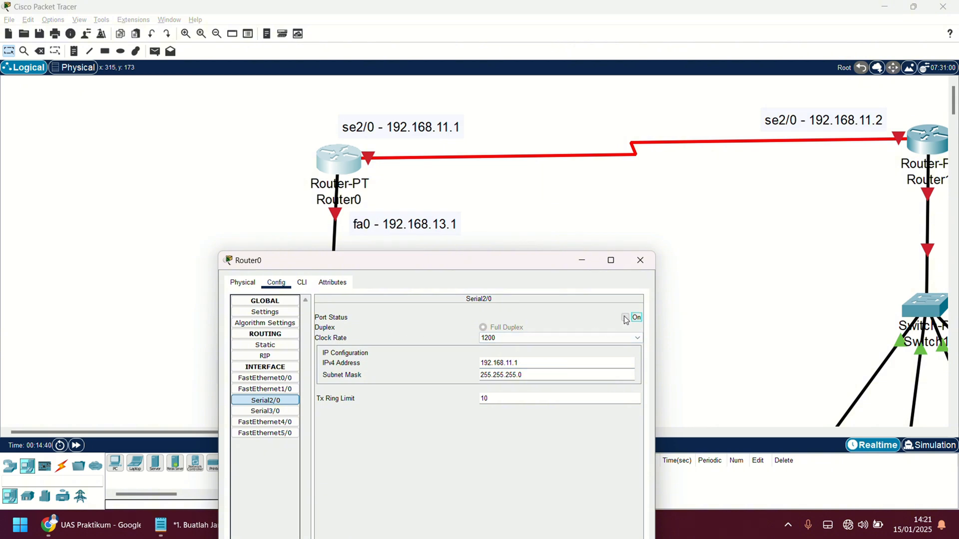
# - Give Router0's FastEthernet0/0 the address 192.168.13.1 with mask 255.255.255.0 and turn the port on
pyautogui.click(280, 381)
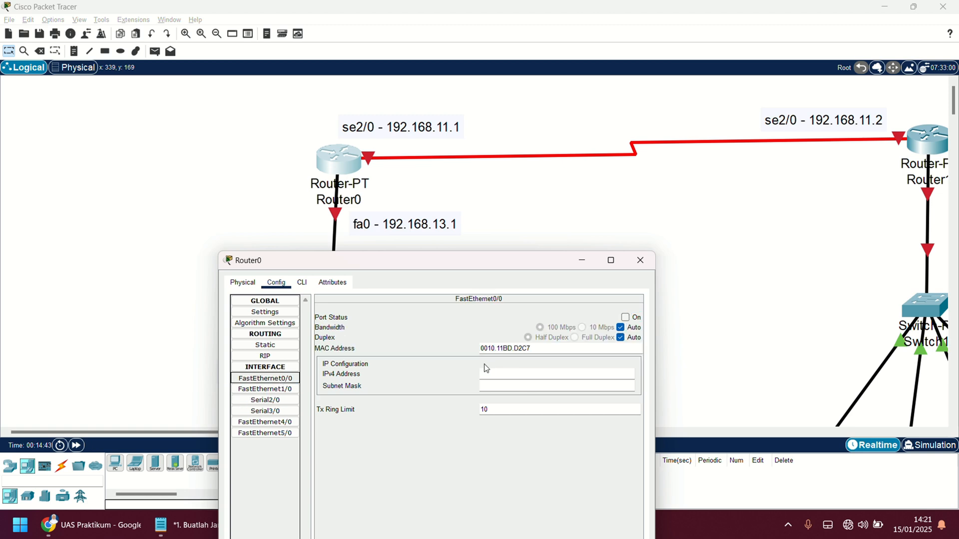
pyautogui.click(498, 370)
pyautogui.hotkey('ctrl', 'v')
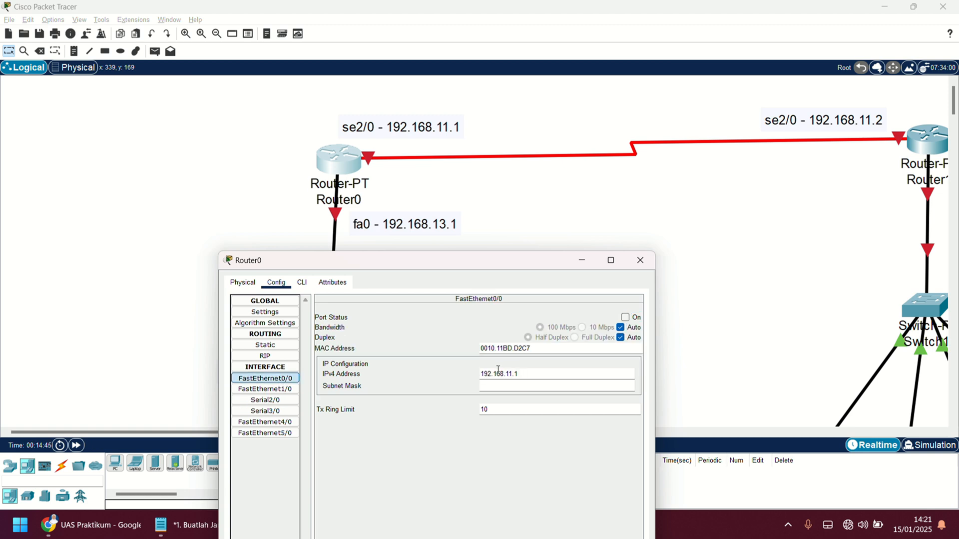
pyautogui.press('BackSpace')
pyautogui.press('BackSpace')
pyautogui.write('3.1')
pyautogui.press('Return')
pyautogui.click(625, 317)
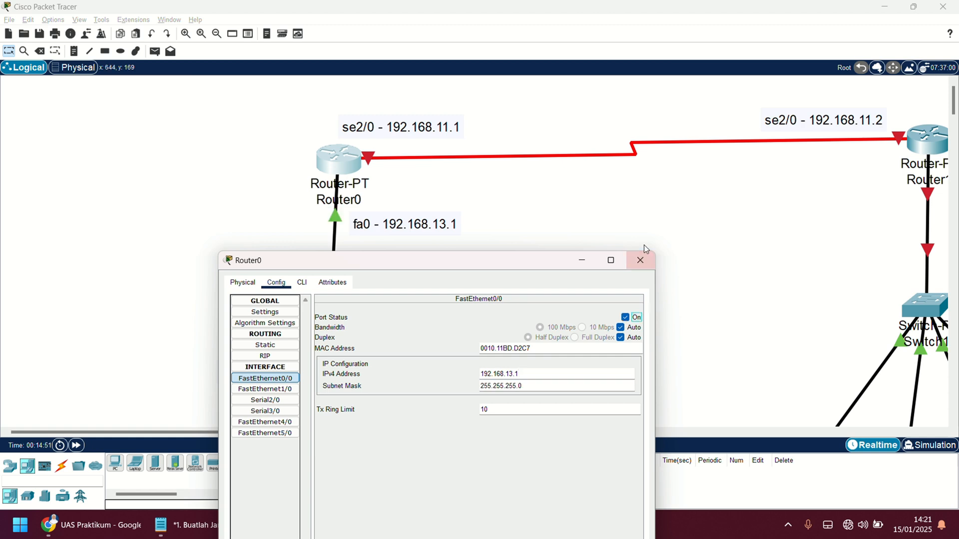
# - Close Router0's window, open Router1's configuration settings, and move the window clear of its interface labels
pyautogui.click(641, 260)
pyautogui.hscroll(10, 570, 249)
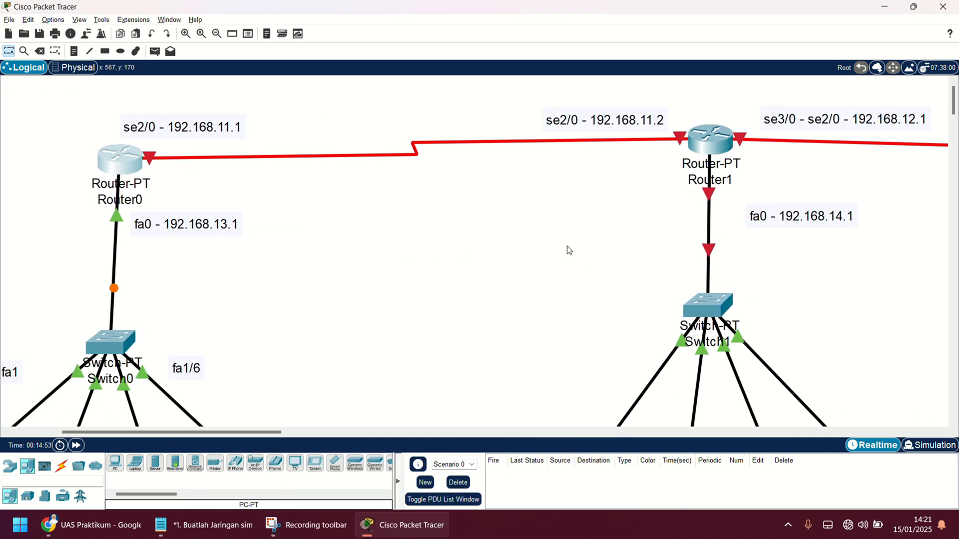
pyautogui.click(304, 139)
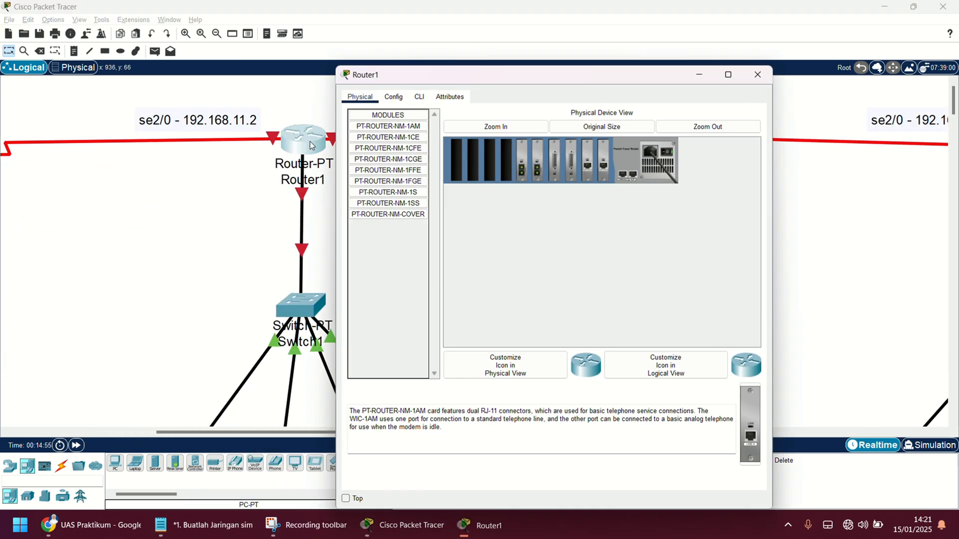
pyautogui.click(394, 97)
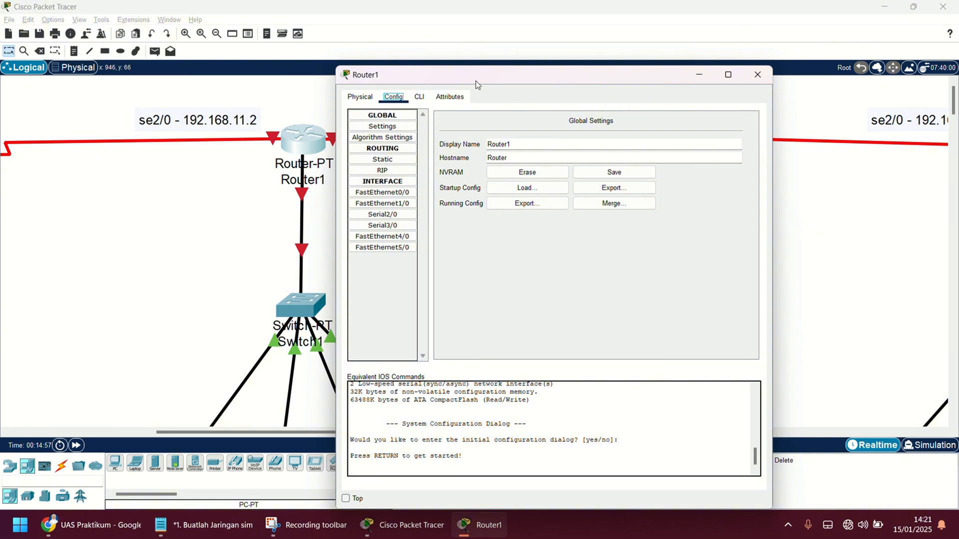
pyautogui.moveTo(477, 85); pyautogui.dragTo(365, 255)
# - Give Router1's FastEthernet0/0 the address 192.168.14.1 with mask 255.255.255.0 and turn the port on
pyautogui.click(268, 368)
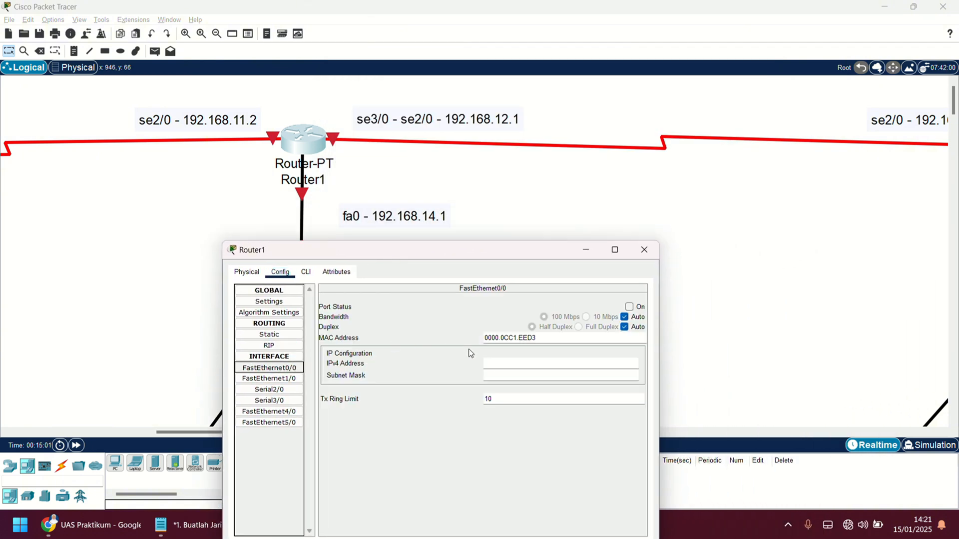
pyautogui.click(504, 363)
pyautogui.write('192.168.1')
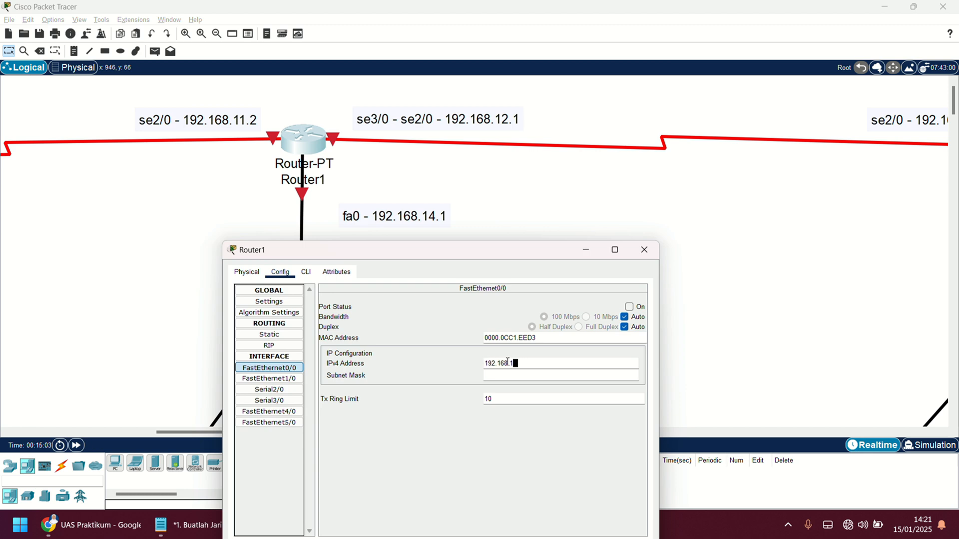
pyautogui.write('14.1')
pyautogui.click(628, 306)
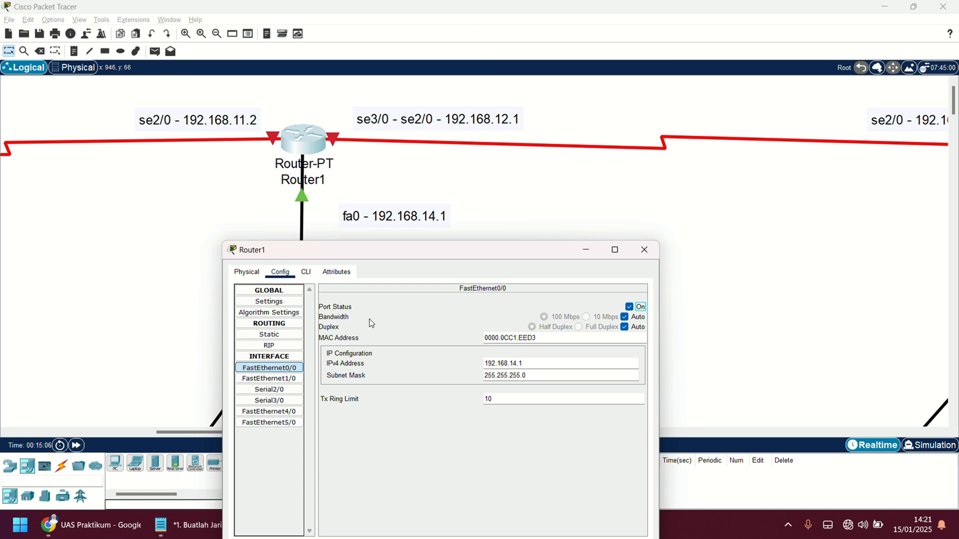
# - Give Router1's Serial2/0 the address 192.168.12.1 with mask 255.255.255.0 and turn the port on
pyautogui.click(283, 369)
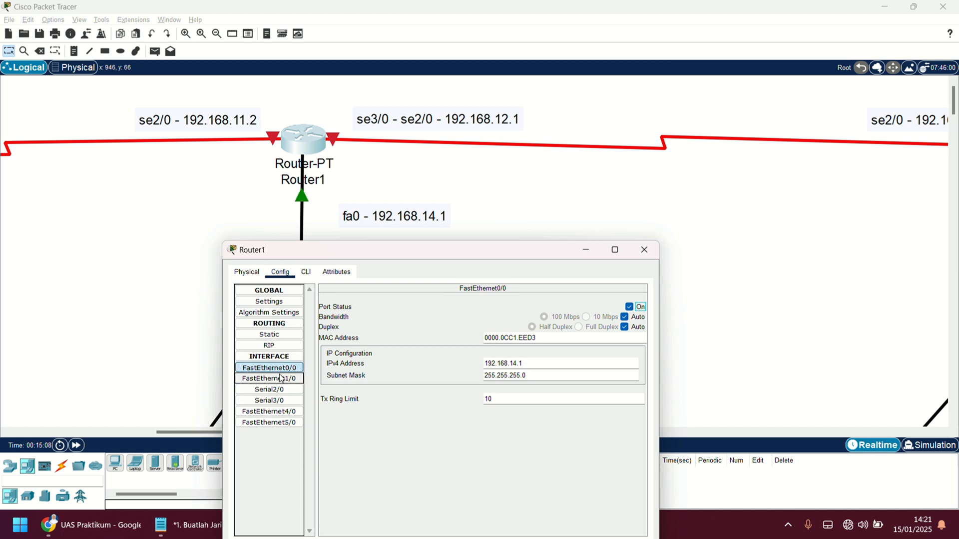
pyautogui.click(294, 389)
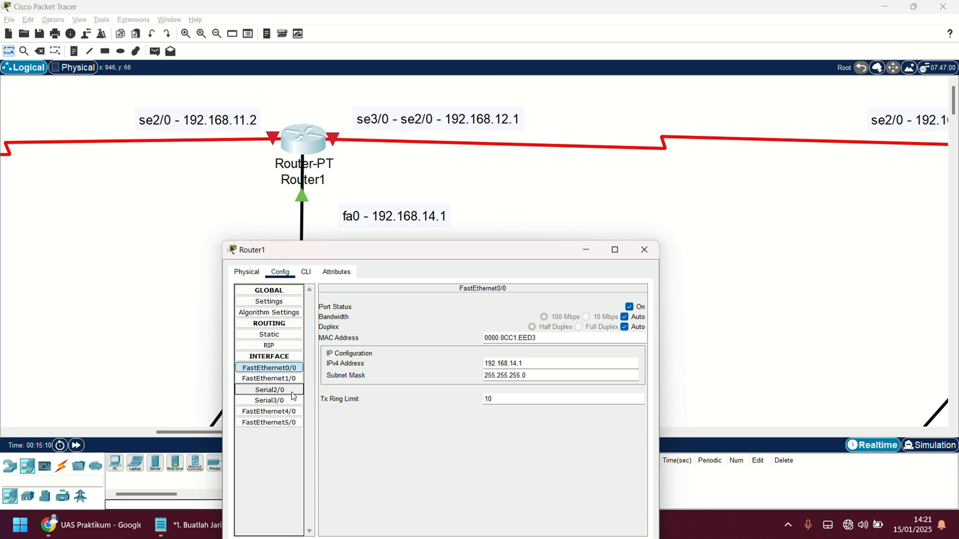
pyautogui.click(552, 352)
pyautogui.write('192.168.11.1')
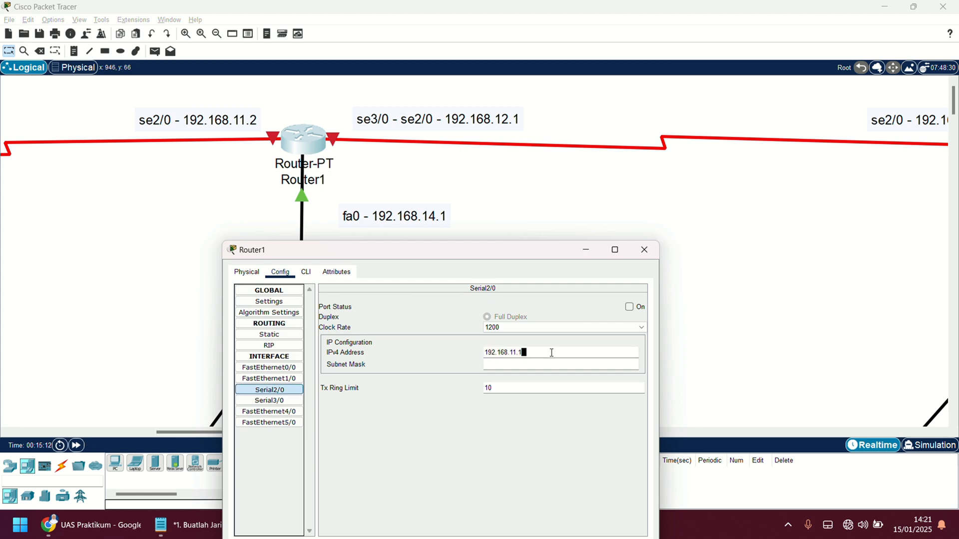
pyautogui.write('2.1')
pyautogui.click(629, 306)
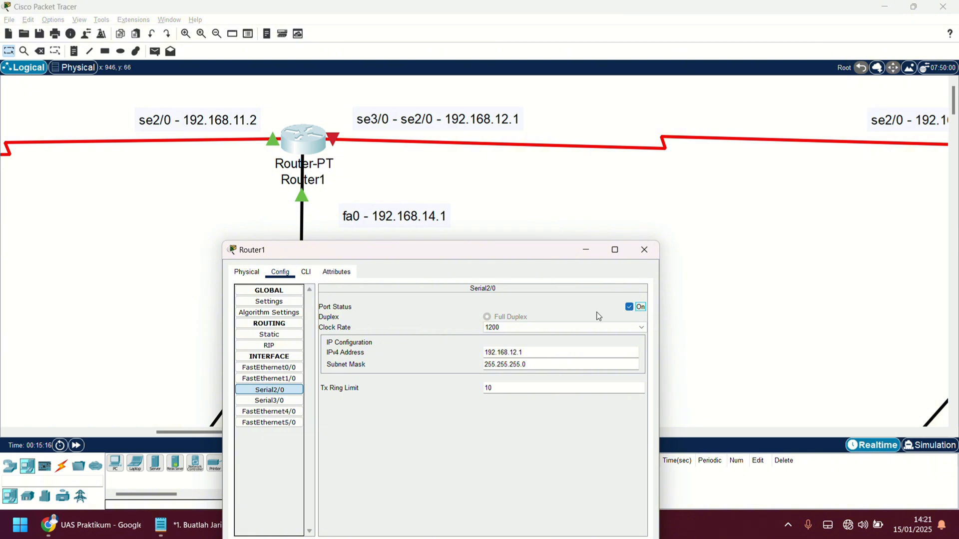
# - Return to Router1's Serial2/0 and correct the third octet of its address to 11
pyautogui.click(278, 401)
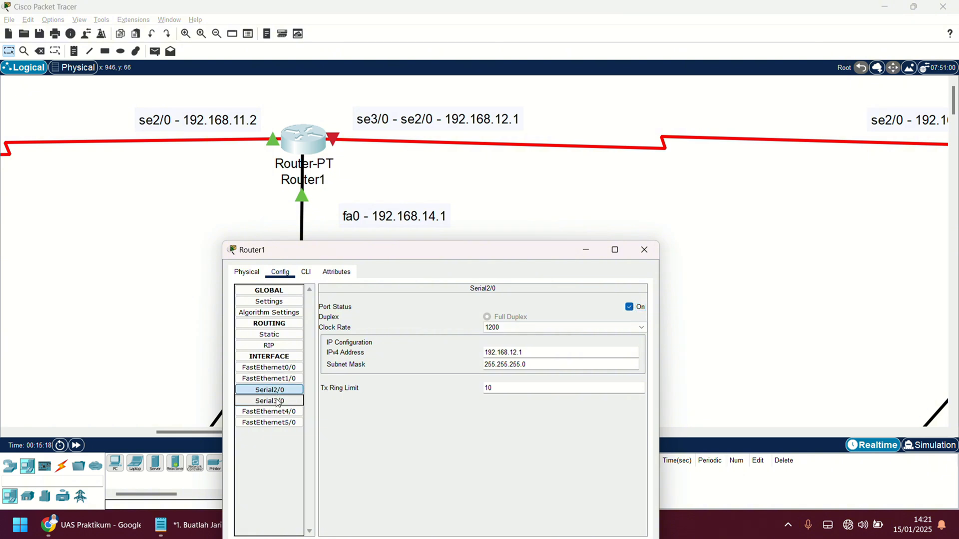
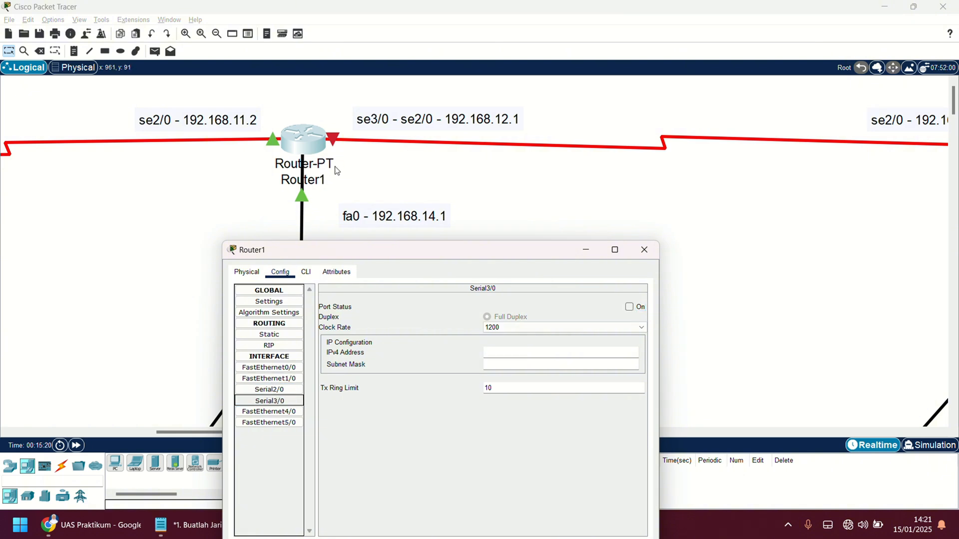
pyautogui.click(281, 390)
pyautogui.click(515, 352)
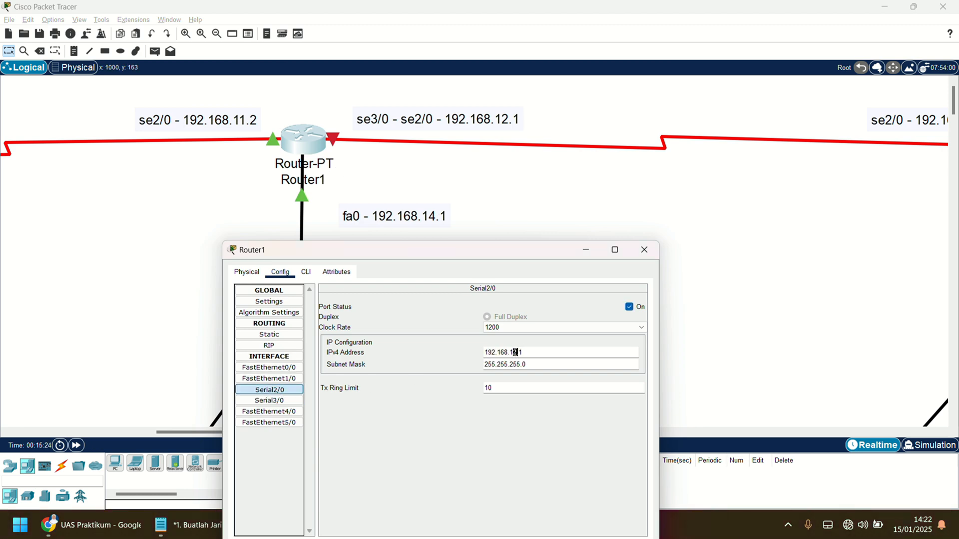
pyautogui.moveTo(516, 352); pyautogui.dragTo(519, 352)
# - Give Router1's Serial3/0 the address 192.168.12.1 with mask 255.255.255.0
pyautogui.click(291, 404)
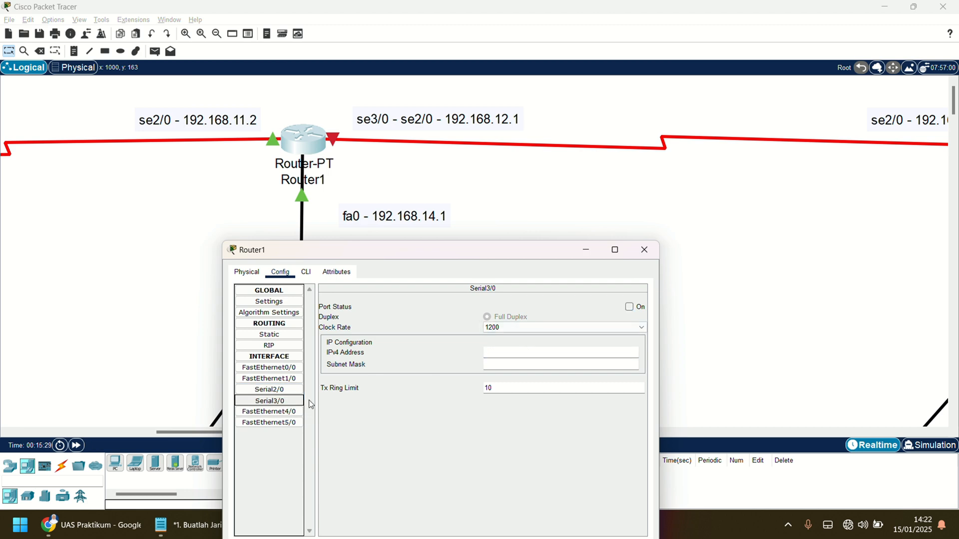
pyautogui.click(549, 351)
pyautogui.write('192.168.11')
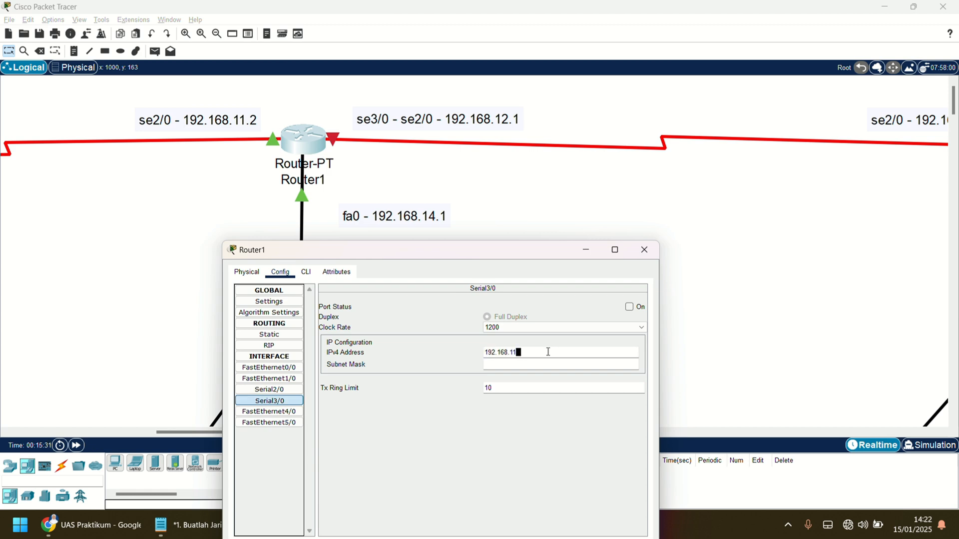
pyautogui.write('2.1')
# - Make sure Router1's Serial2/0 uses 192.168.11.2, turn Serial3/0 on, and close the router's window
pyautogui.click(292, 378)
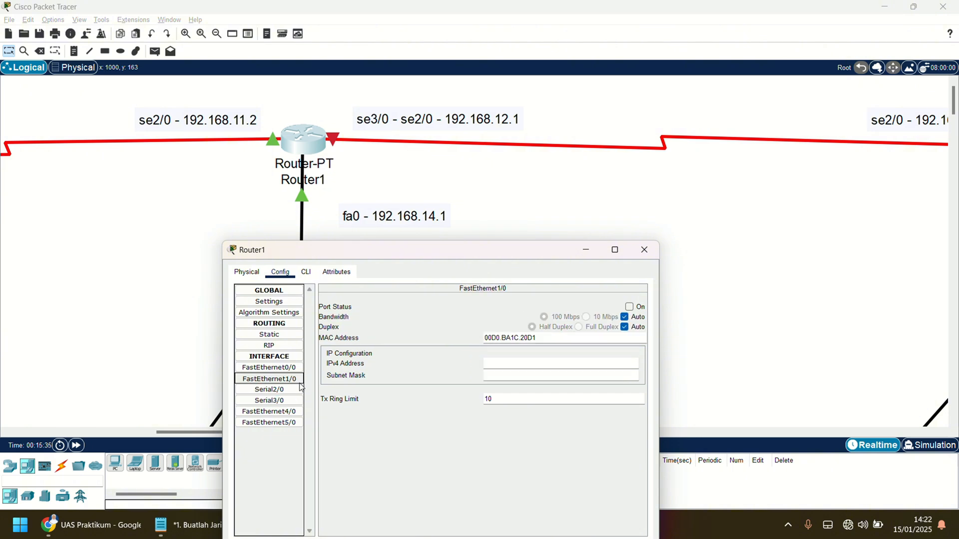
pyautogui.click(295, 390)
pyautogui.click(544, 354)
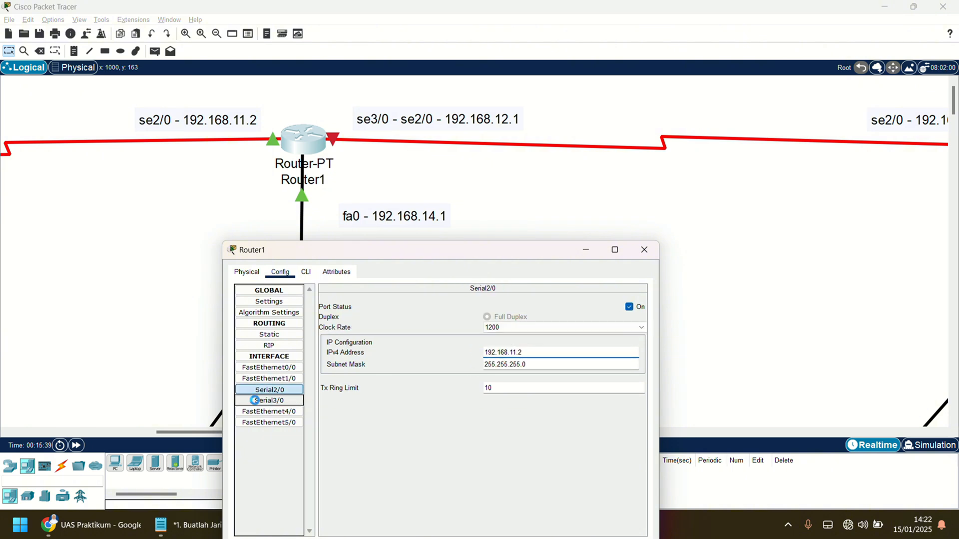
pyautogui.click(257, 403)
pyautogui.click(640, 308)
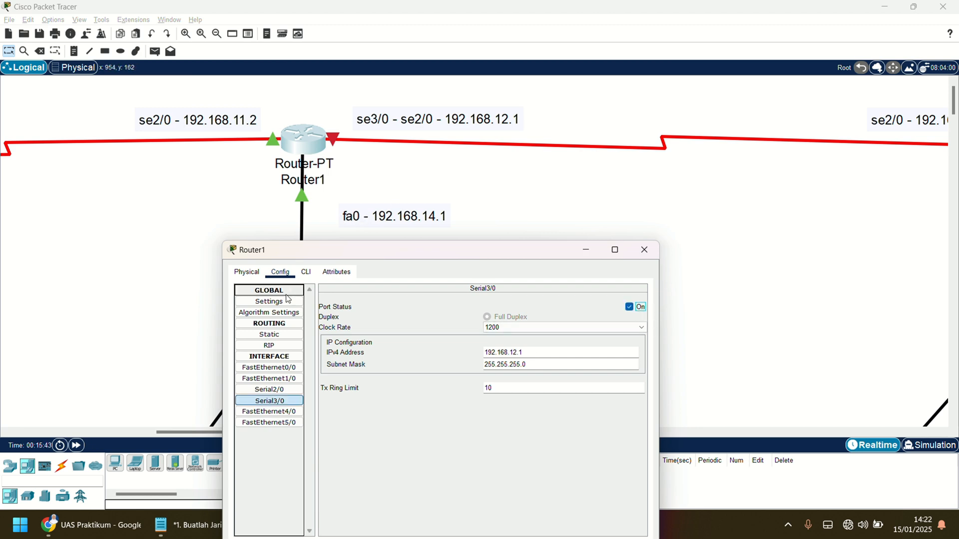
pyautogui.click(281, 368)
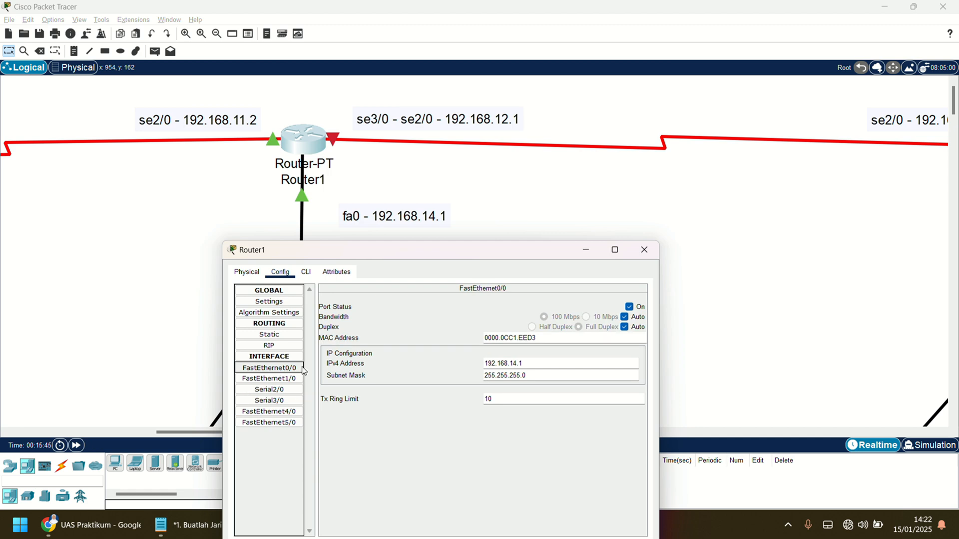
pyautogui.click(645, 249)
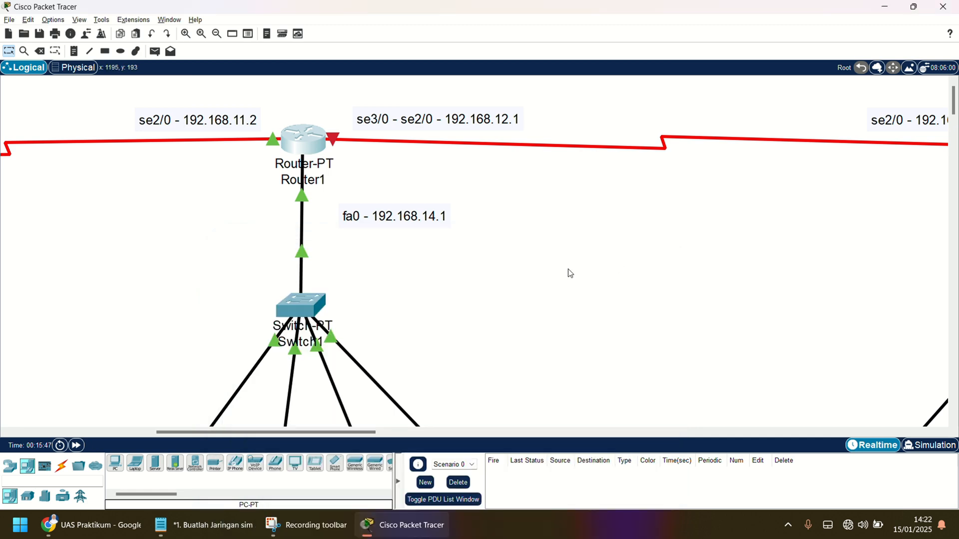
# - Open Router3's configuration settings with its window moved clear of the router's interface labels
pyautogui.hscroll(3, 570, 272)
pyautogui.hscroll(10, 569, 273)
pyautogui.hscroll(-5, 567, 271)
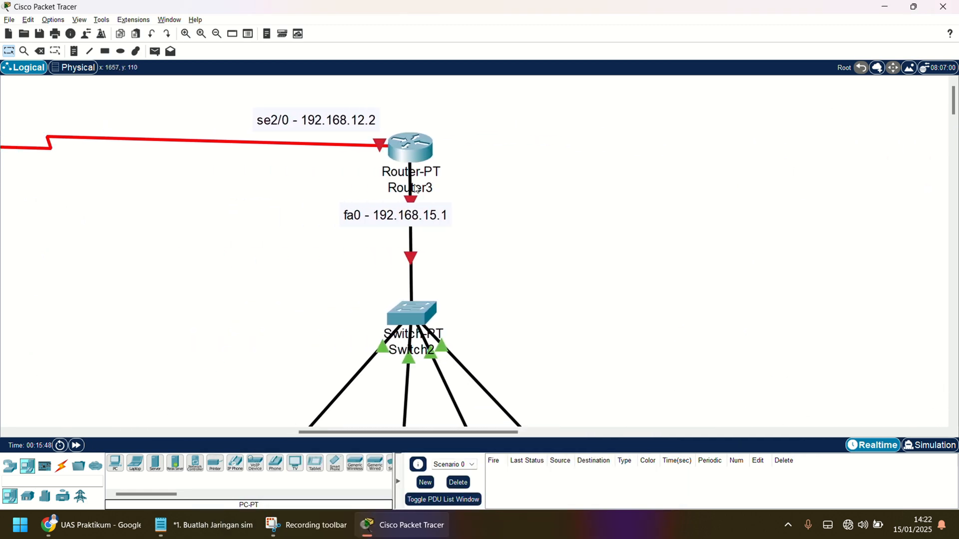
pyautogui.click(409, 151)
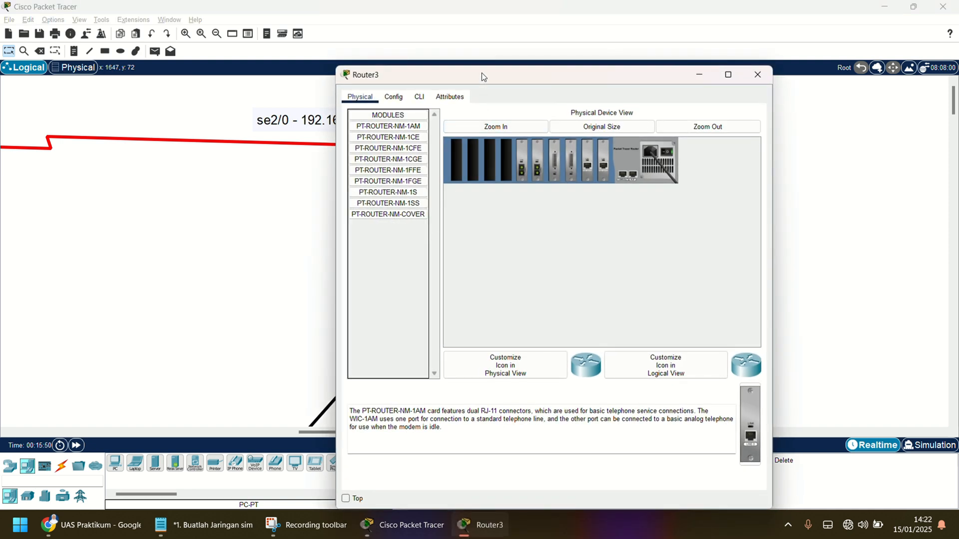
pyautogui.moveTo(483, 79); pyautogui.dragTo(288, 278)
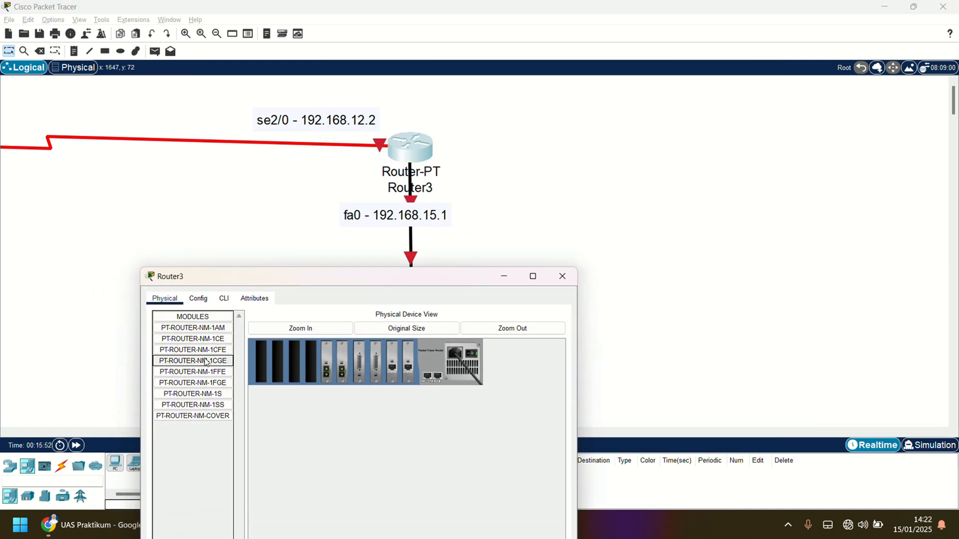
pyautogui.click(198, 298)
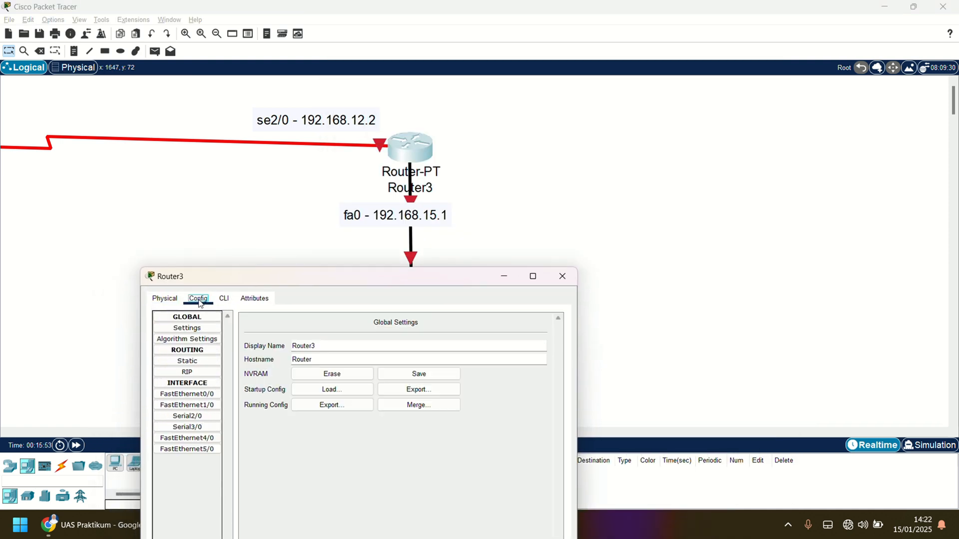
# - Give Router3's Serial2/0 the address 192.168.12.2 with mask 255.255.255.0 and turn the port on
pyautogui.click(203, 420)
pyautogui.click(428, 378)
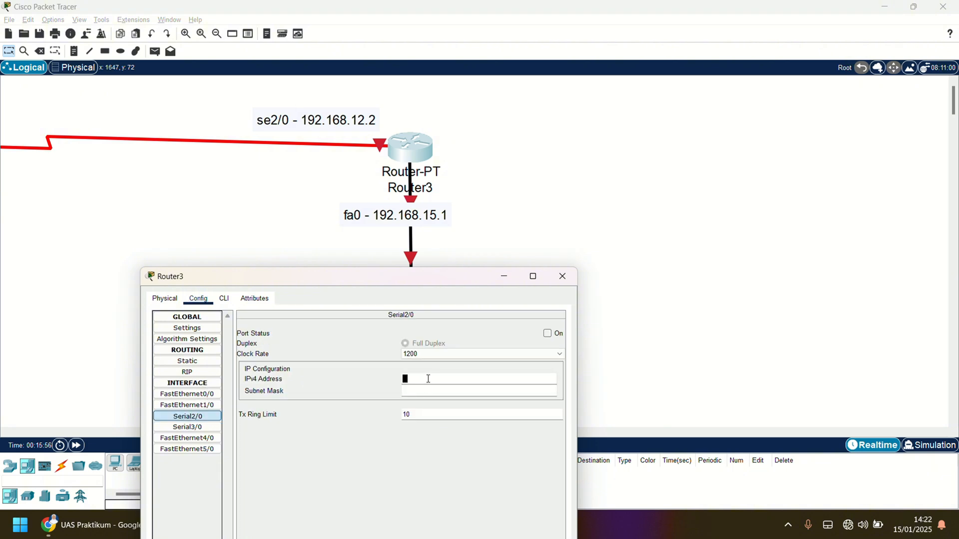
pyautogui.write('192.168.11.1')
pyautogui.press('BackSpace')
pyautogui.press('BackSpace')
pyautogui.write('2.2')
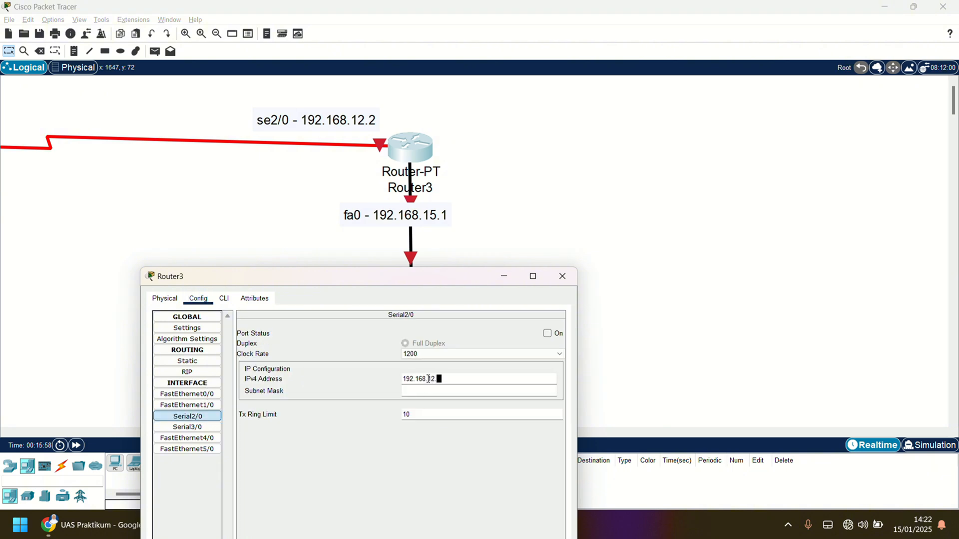
pyautogui.click(547, 332)
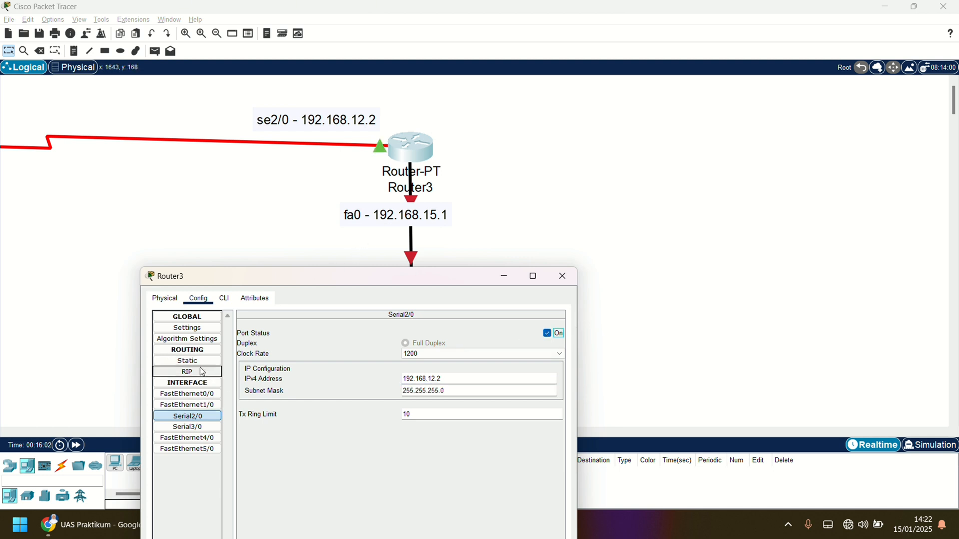
# - Give Router3's FastEthernet0/0 the address 192.168.15.1 with mask 255.255.255.0, turn the port on, and close the window
pyautogui.click(195, 396)
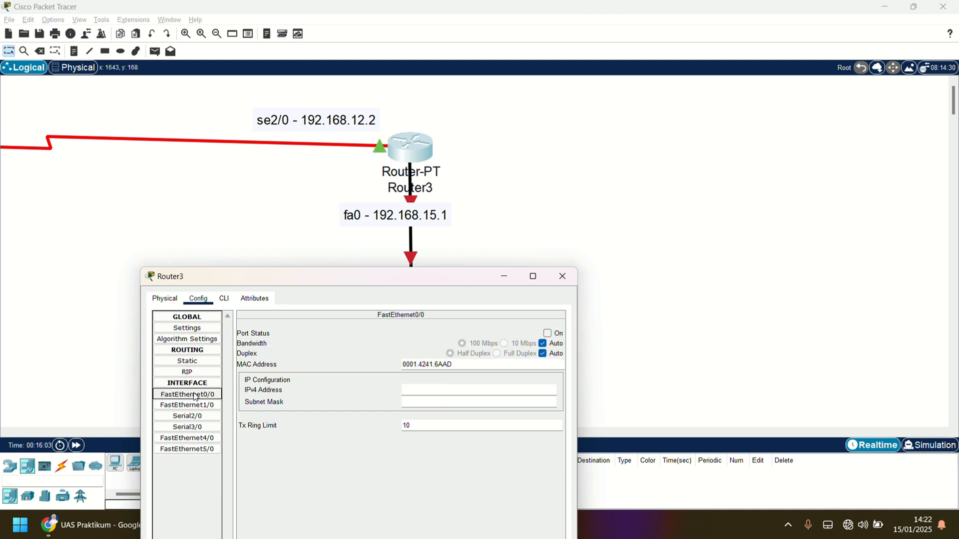
pyautogui.click(428, 393)
pyautogui.write('192.168.1')
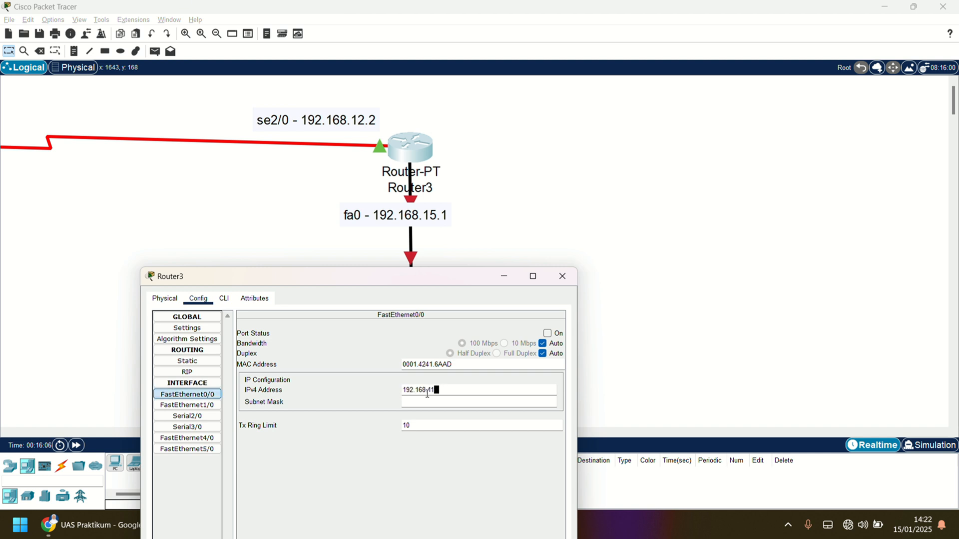
pyautogui.write('5.1')
pyautogui.click(547, 332)
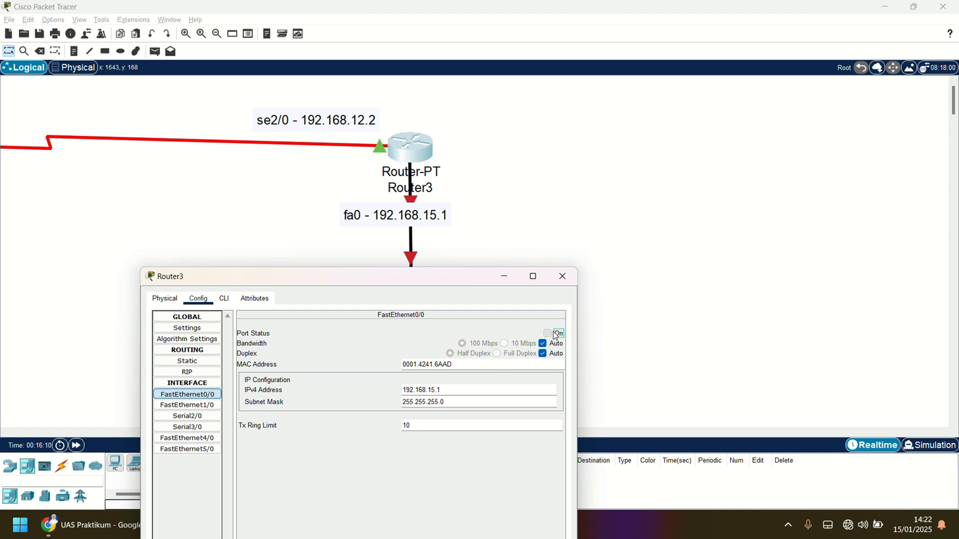
pyautogui.click(561, 283)
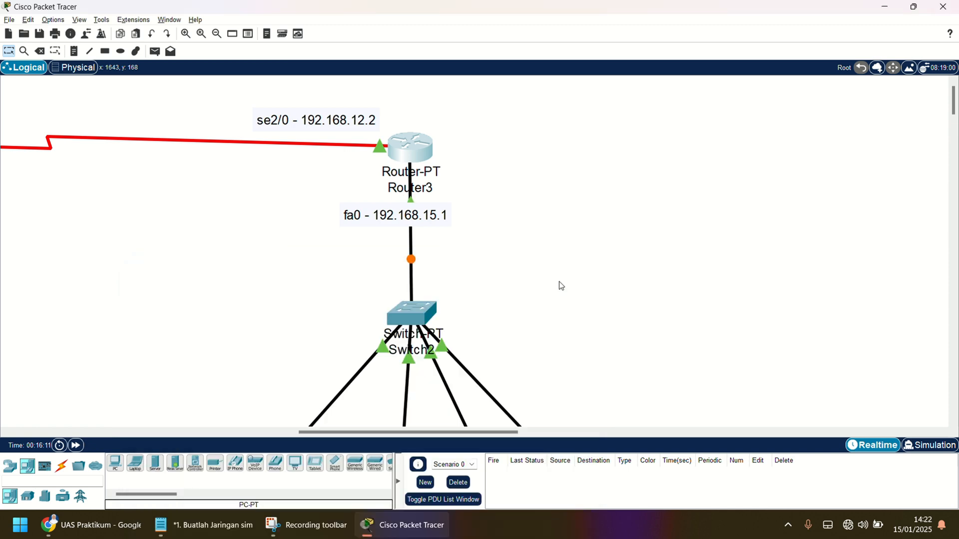
# - Examine the link indicators across the whole topology and the interface labels and end devices in Router0's network
pyautogui.hscroll(-10, 562, 285)
pyautogui.scroll(-5, 562, 285)
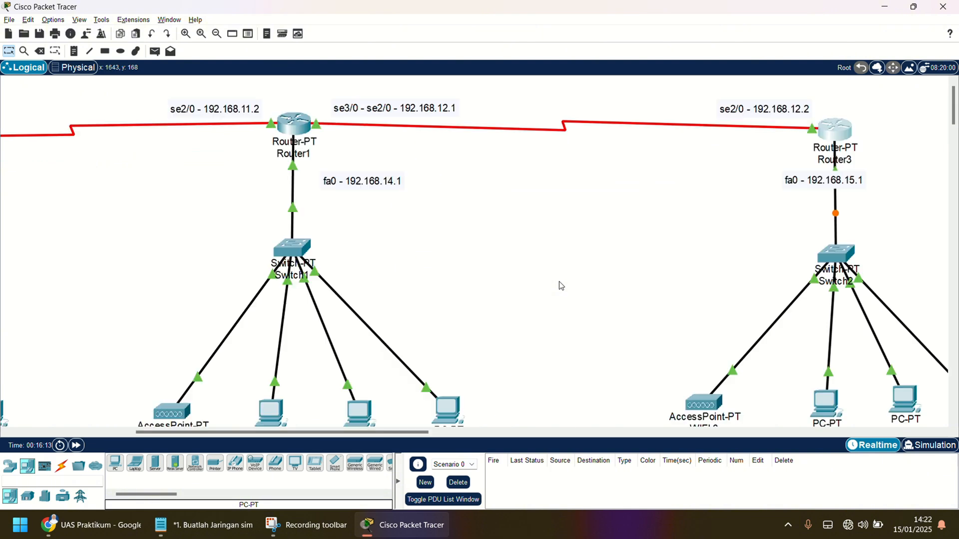
pyautogui.hscroll(-8, 561, 285)
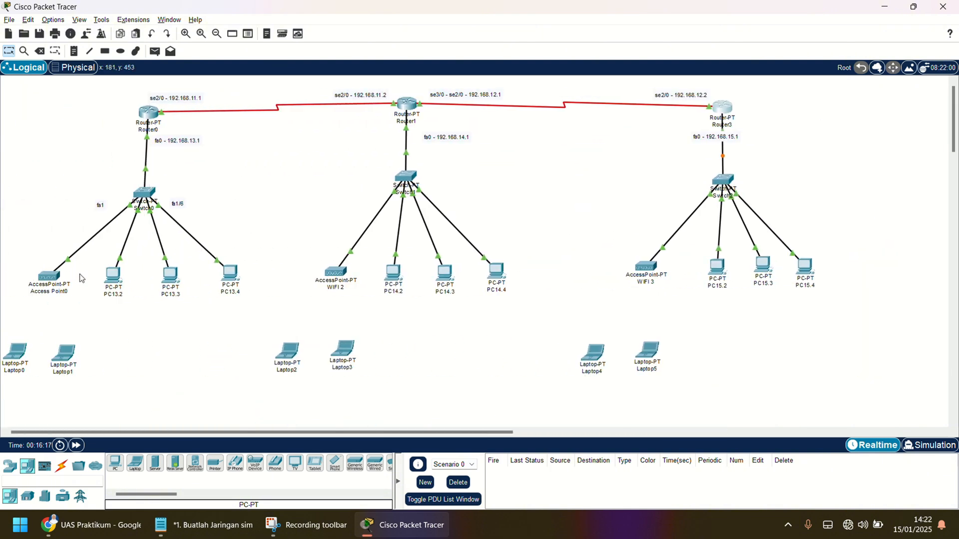
pyautogui.scroll(3, 82, 278)
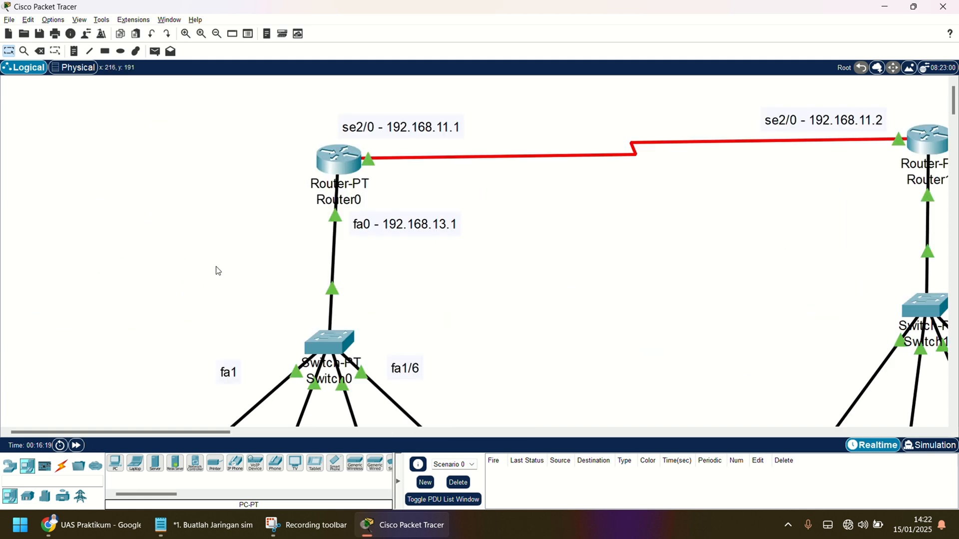
pyautogui.scroll(-3, 215, 272)
pyautogui.scroll(3, 216, 271)
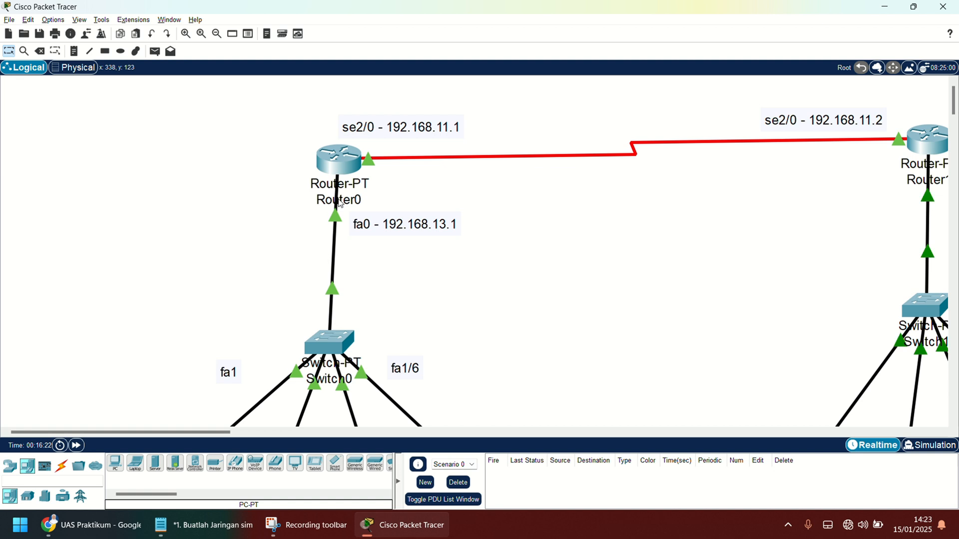
pyautogui.doubleClick(393, 231)
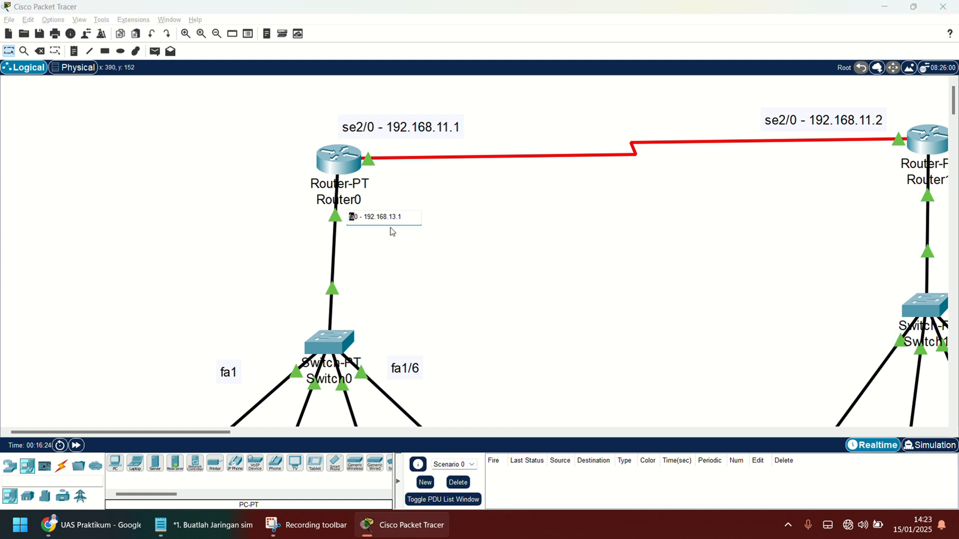
pyautogui.click(398, 264)
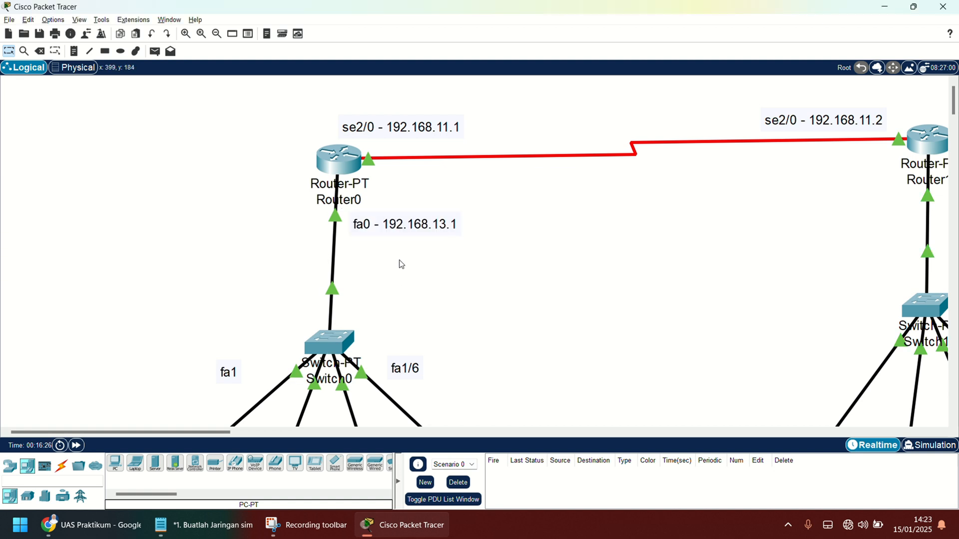
pyautogui.scroll(-2, 403, 263)
pyautogui.scroll(-6, 402, 263)
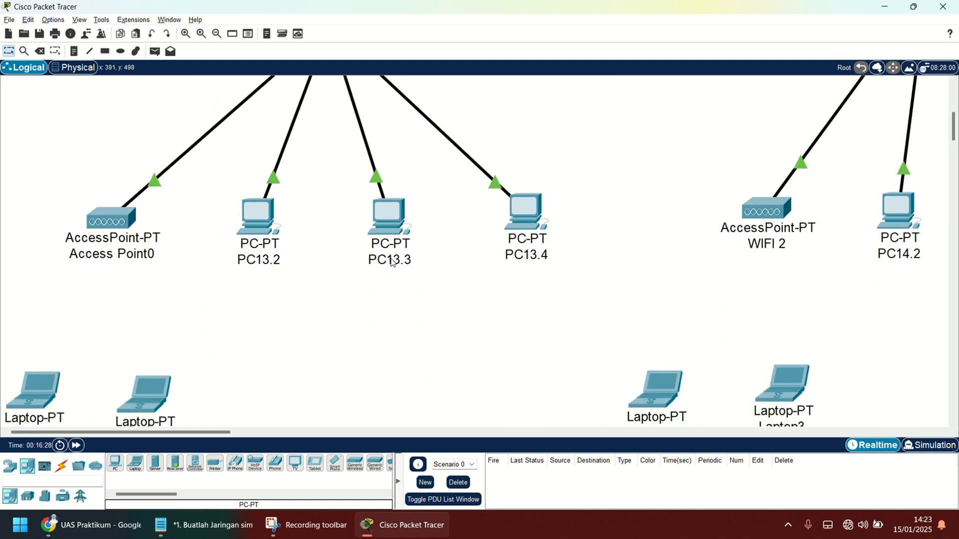
pyautogui.scroll(2, 391, 261)
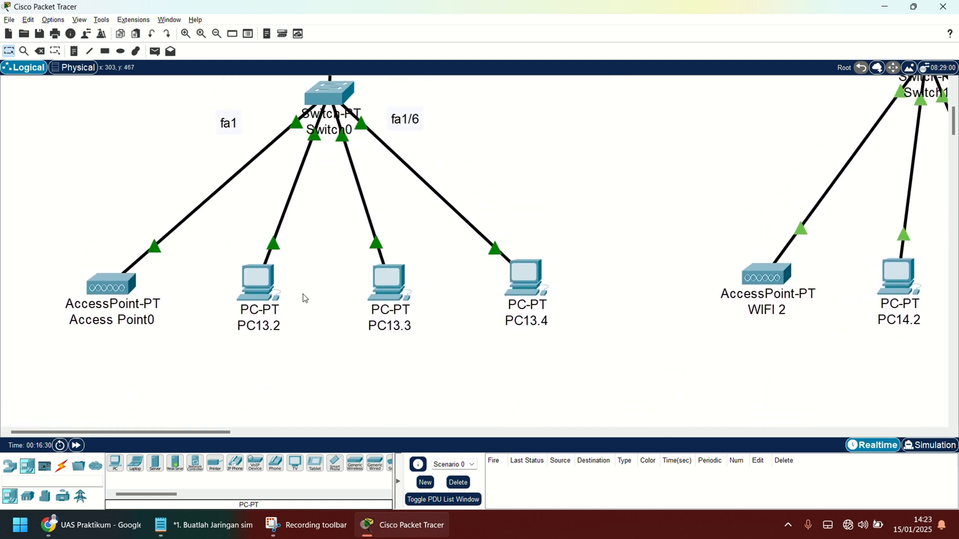
pyautogui.scroll(4, 301, 295)
pyautogui.scroll(-2, 303, 297)
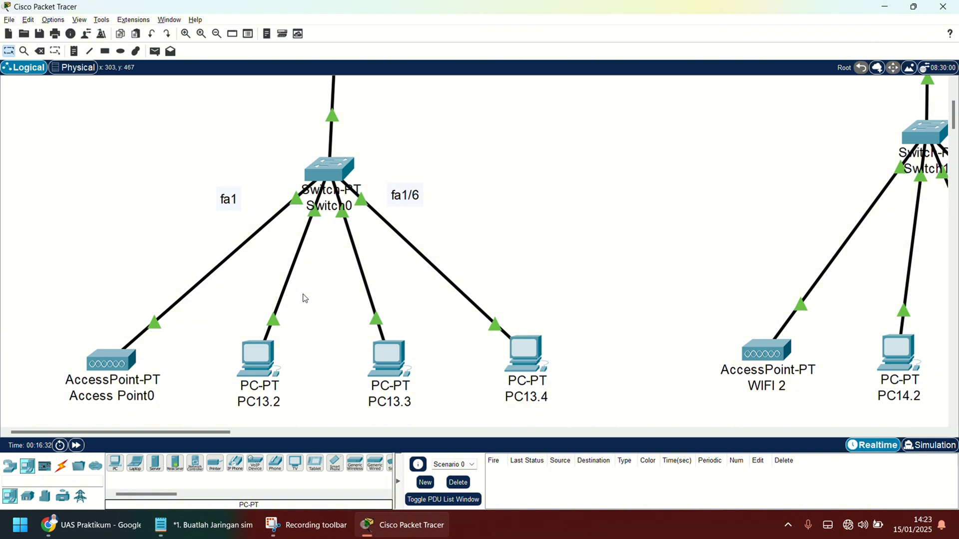
# - Set the default gateway of PC13.2 to 192.168.13.1
pyautogui.scroll(-1, 304, 298)
pyautogui.scroll(3, 305, 299)
pyautogui.scroll(-1, 304, 298)
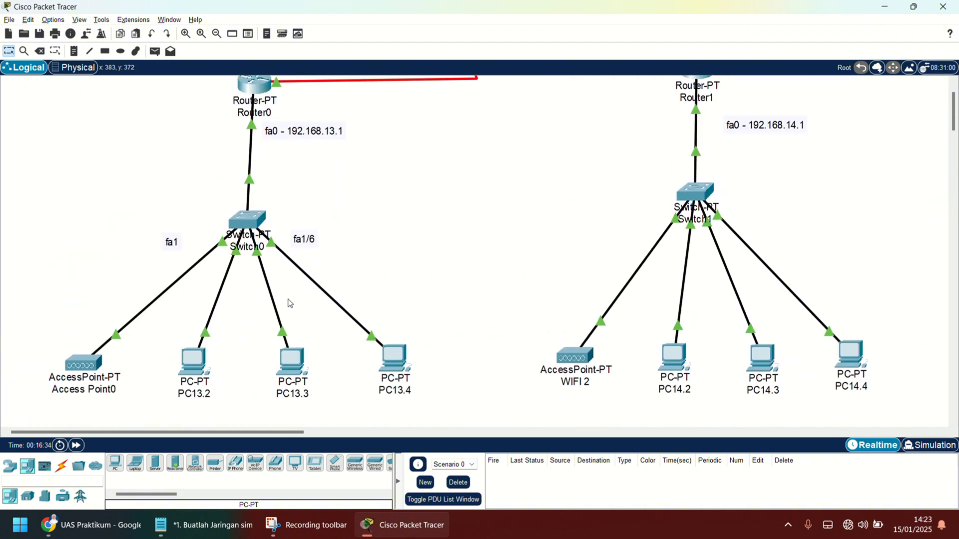
pyautogui.click(198, 360)
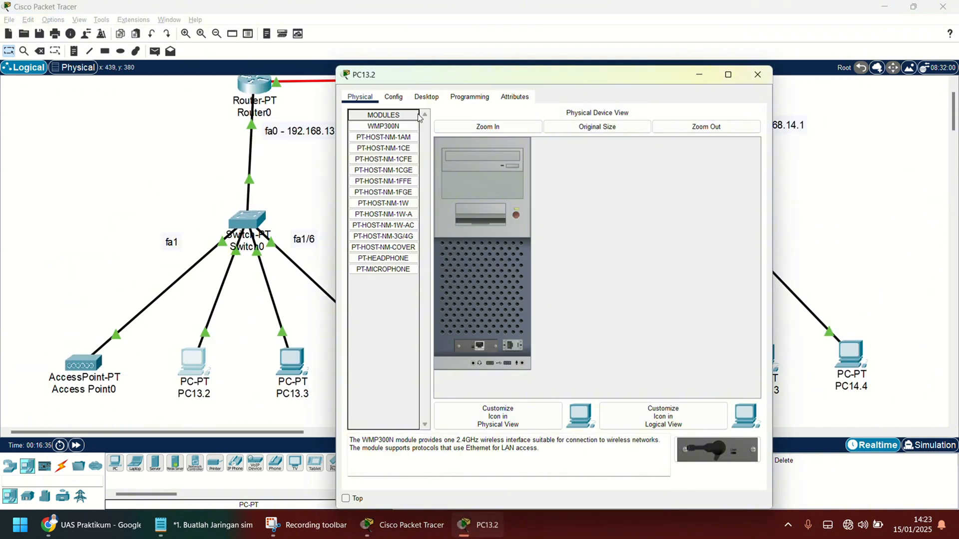
pyautogui.click(394, 98)
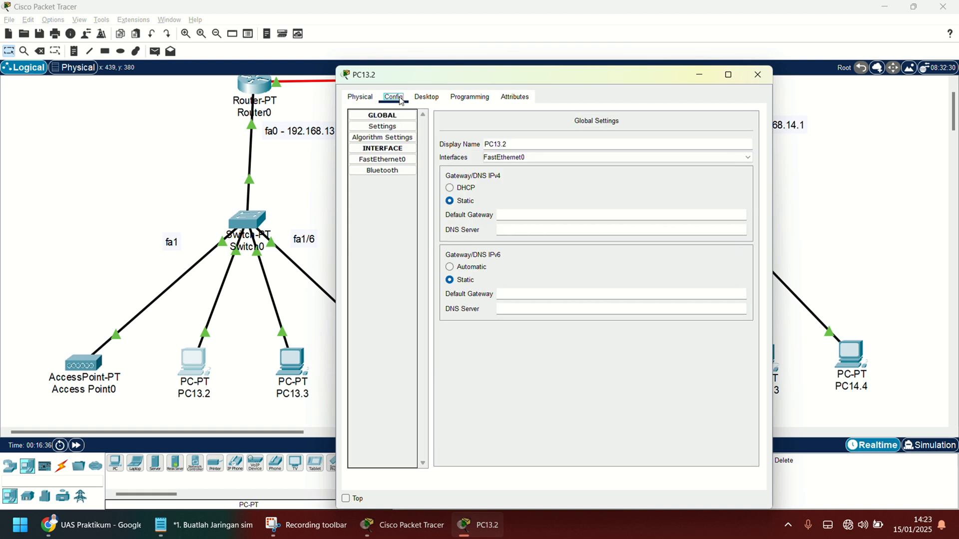
pyautogui.click(517, 214)
pyautogui.moveTo(443, 78); pyautogui.dragTo(468, 84)
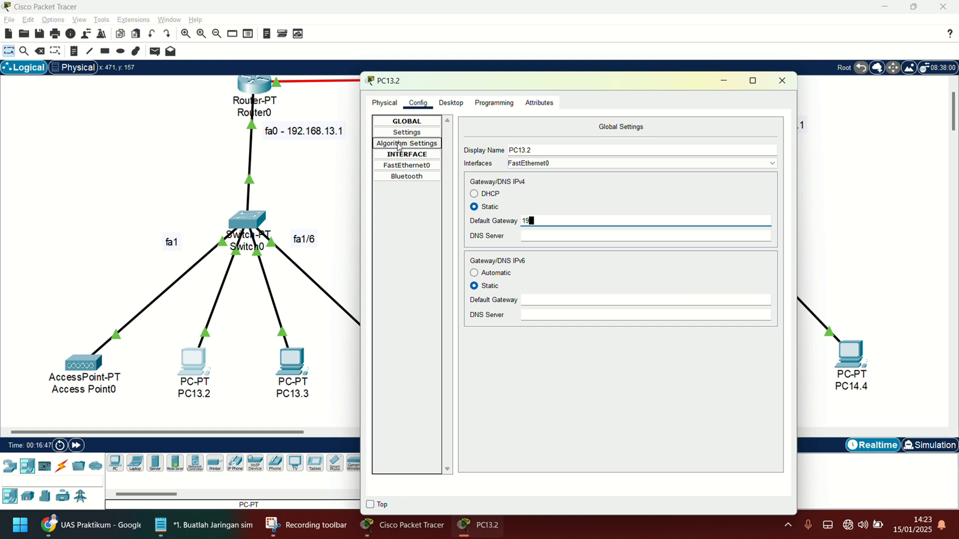
pyautogui.write('2.16')
pyautogui.hotkey('ctrl', 'a')
pyautogui.press('End')
pyautogui.write('8.13.1')
# - Give PC13.2's FastEthernet0 the IPv4 address 192.168.13.2 with subnet mask 255.255.255.0 and close the device window
pyautogui.click(432, 166)
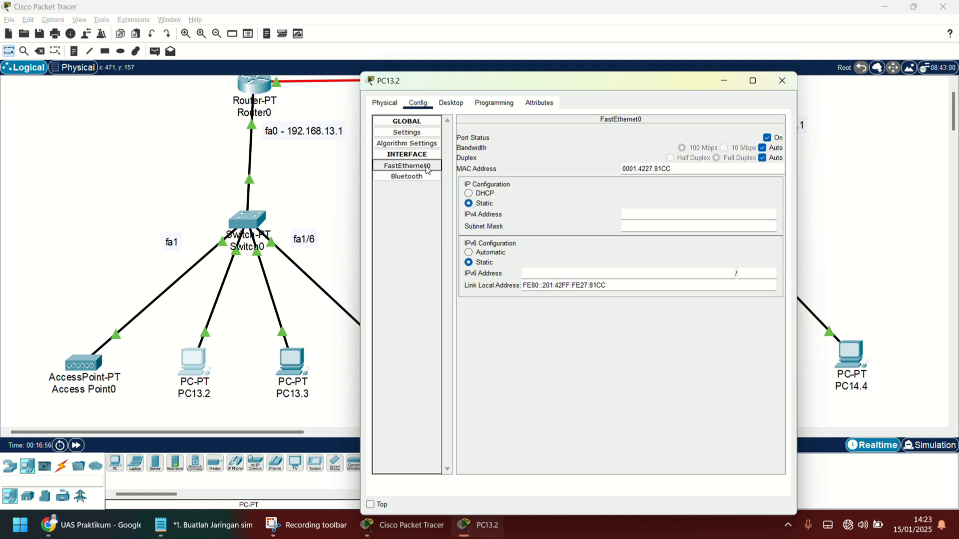
pyautogui.click(648, 213)
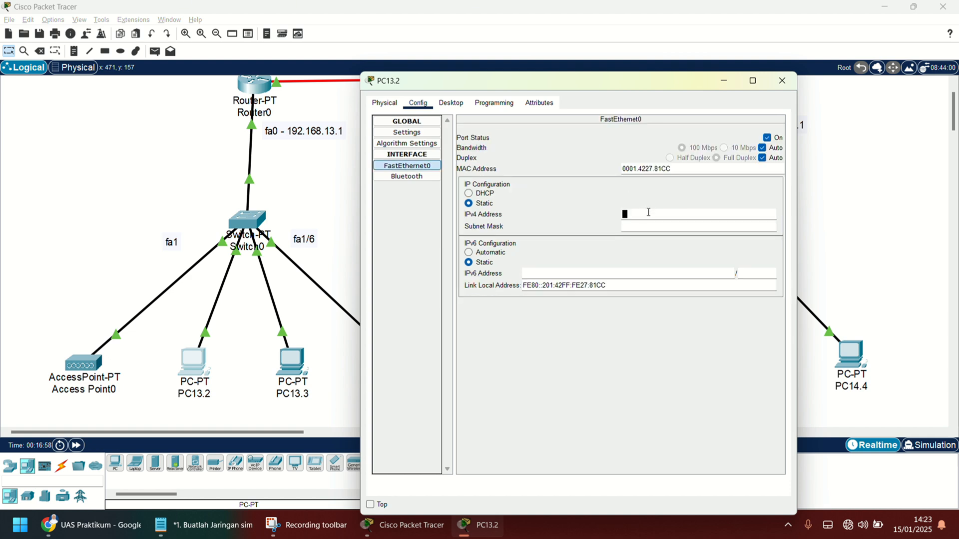
pyautogui.write('192.168.13.')
pyautogui.write('2')
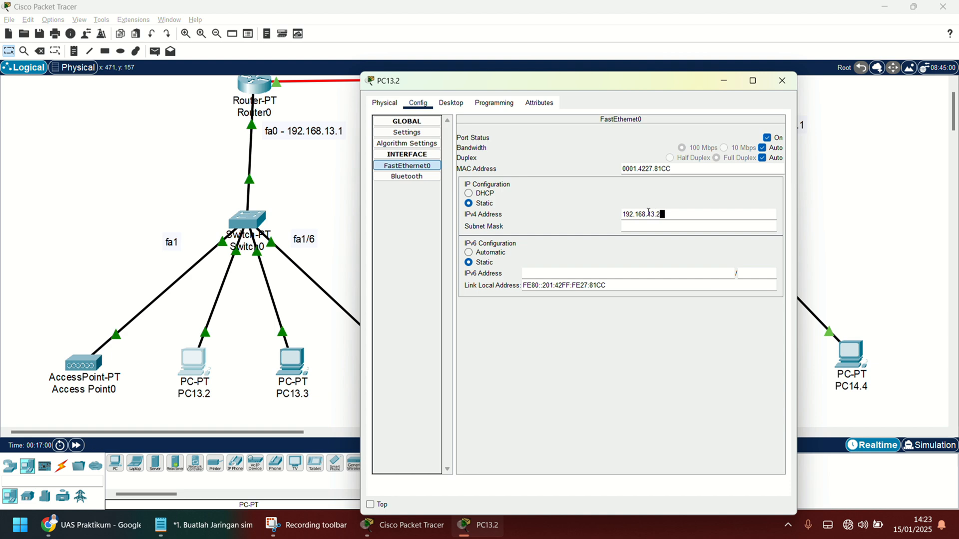
pyautogui.hotkey('ctrl', 'a')
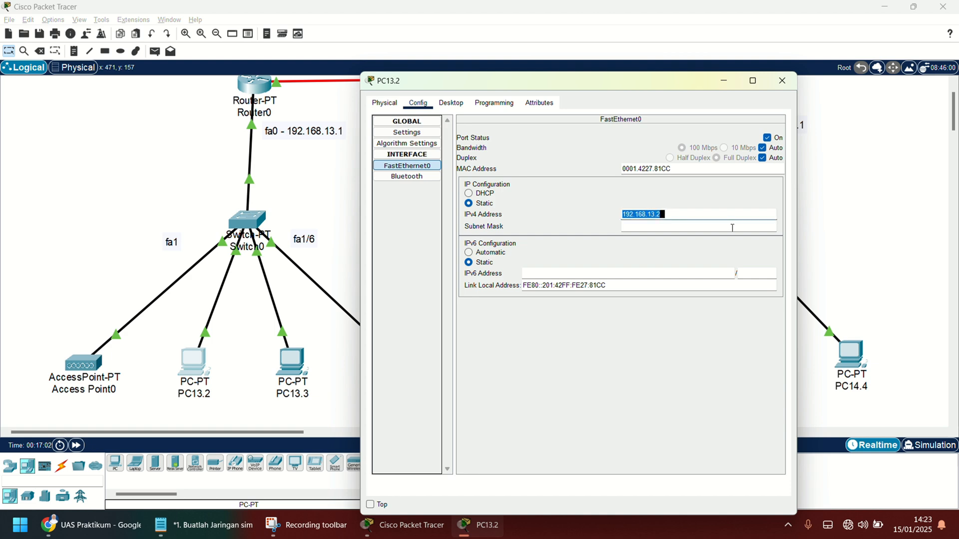
pyautogui.click(689, 230)
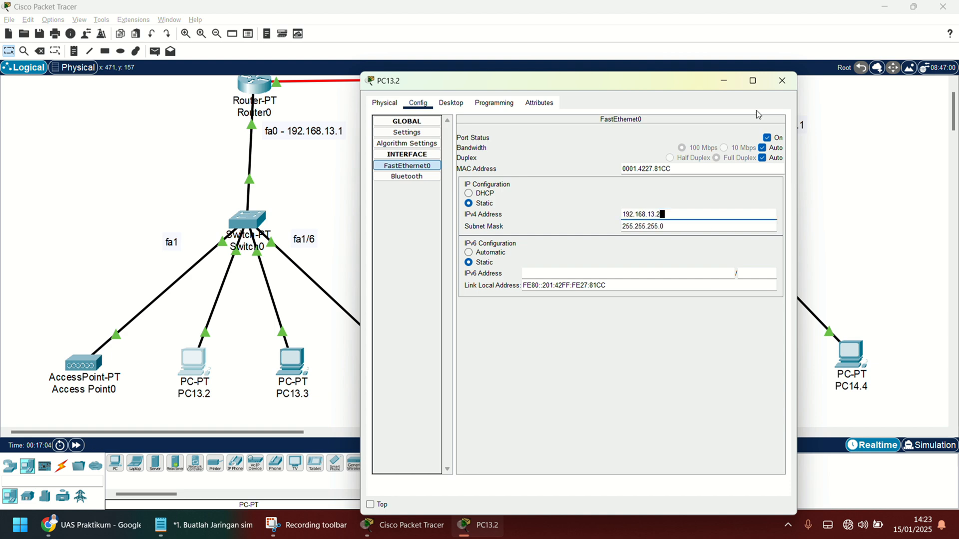
pyautogui.click(783, 84)
# - Set the default gateway of PC13.3 to 192.168.13.1
pyautogui.click(295, 368)
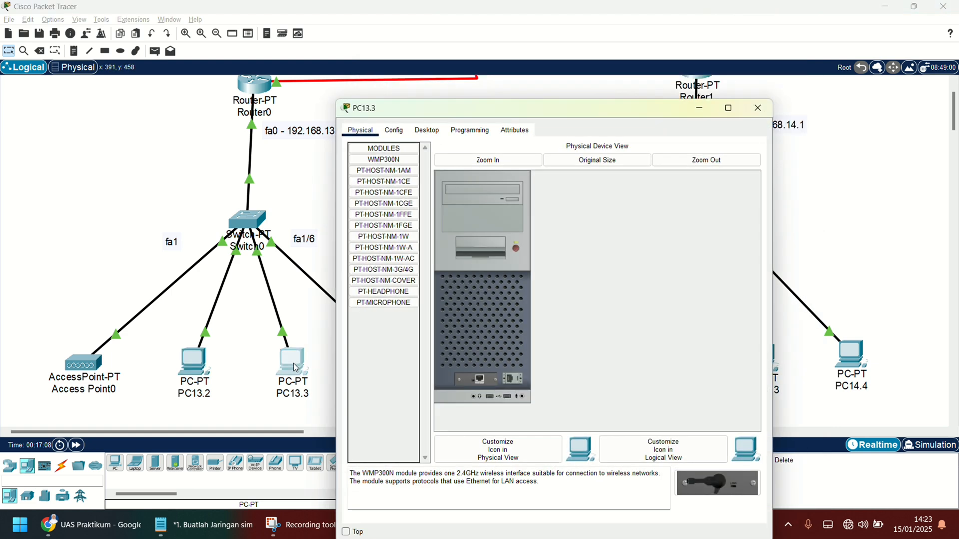
pyautogui.click(398, 137)
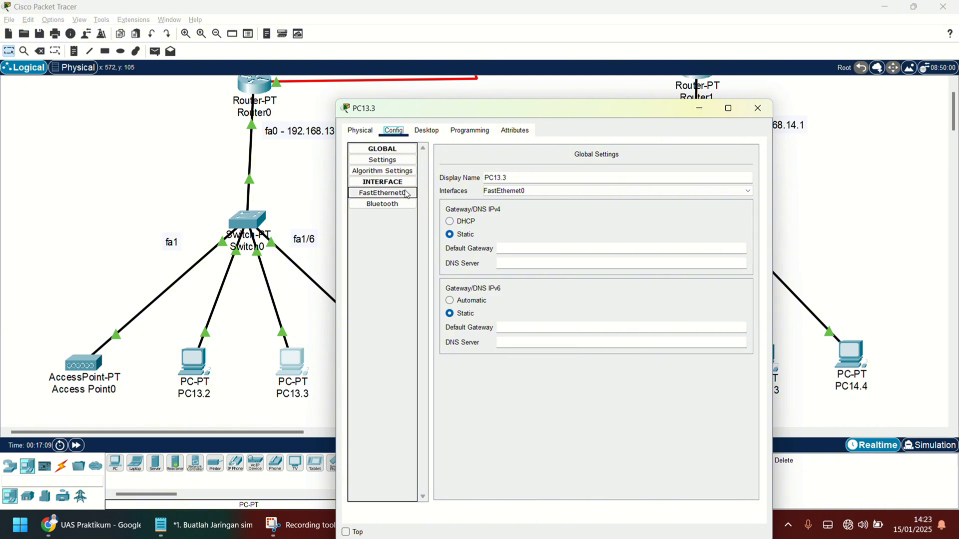
pyautogui.click(525, 254)
pyautogui.write('192.168.13.1')
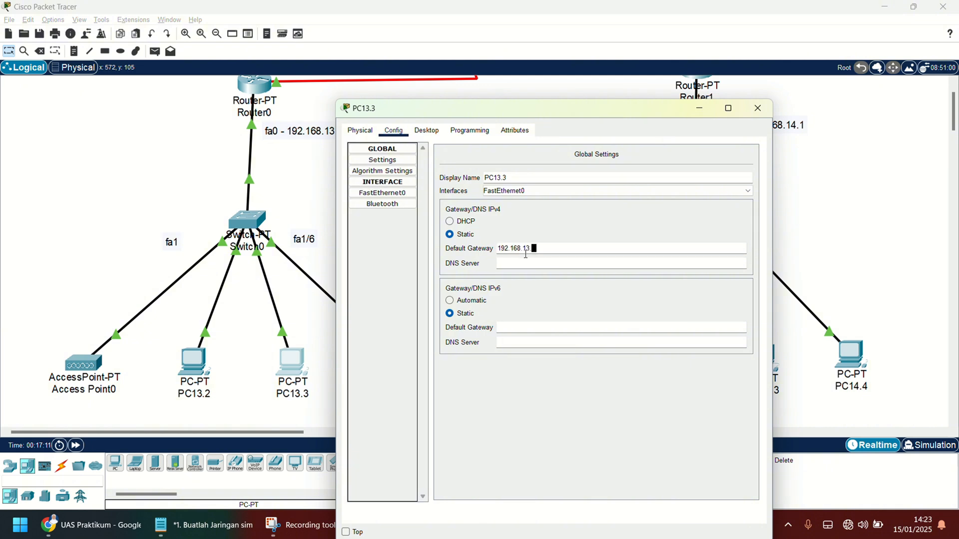
# - Give PC13.3's FastEthernet0 the IPv4 address 192.168.13.3 and close the device window
pyautogui.click(391, 196)
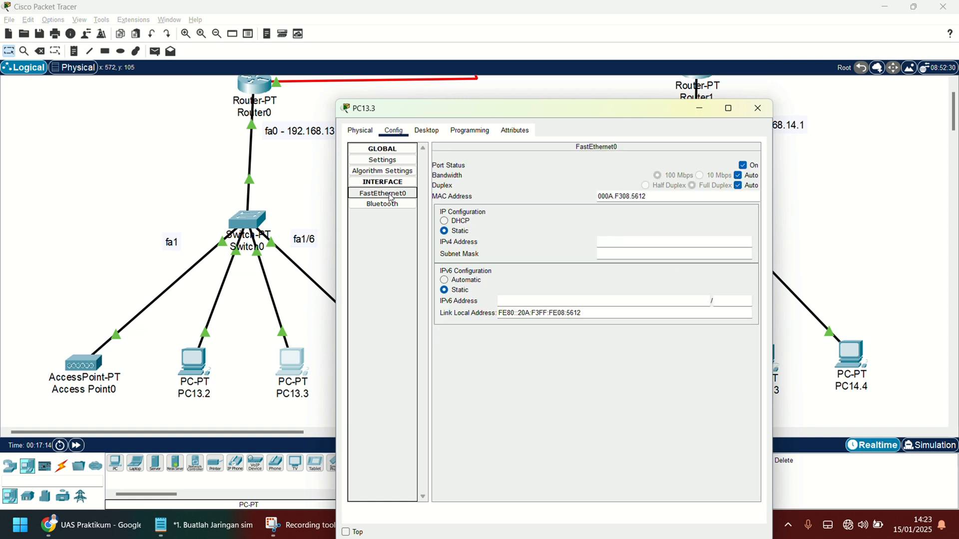
pyautogui.click(599, 242)
pyautogui.write('192.168.13.3')
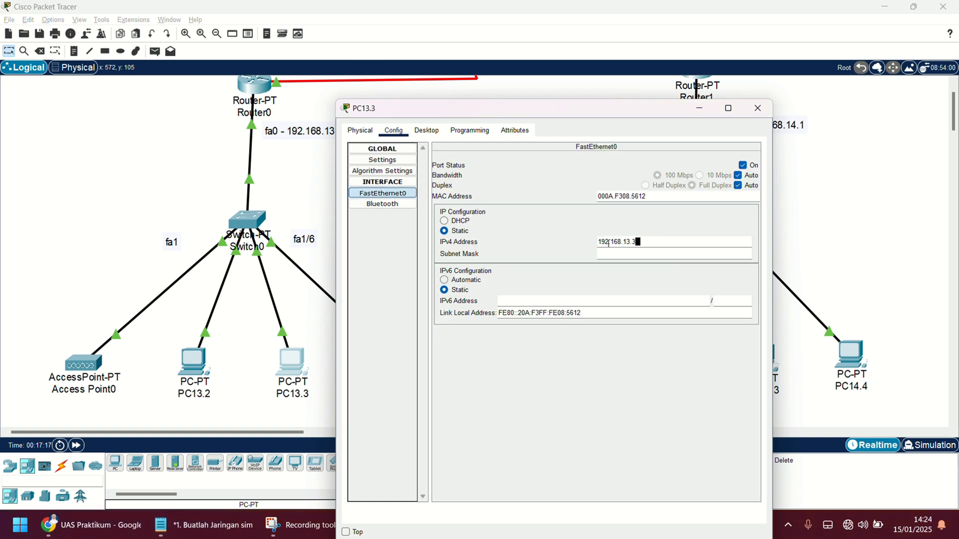
pyautogui.click(758, 108)
# - Assign FastEthernet0 on PC13.4 its static IPv4 address in the 192.168.13 network
pyautogui.click(398, 358)
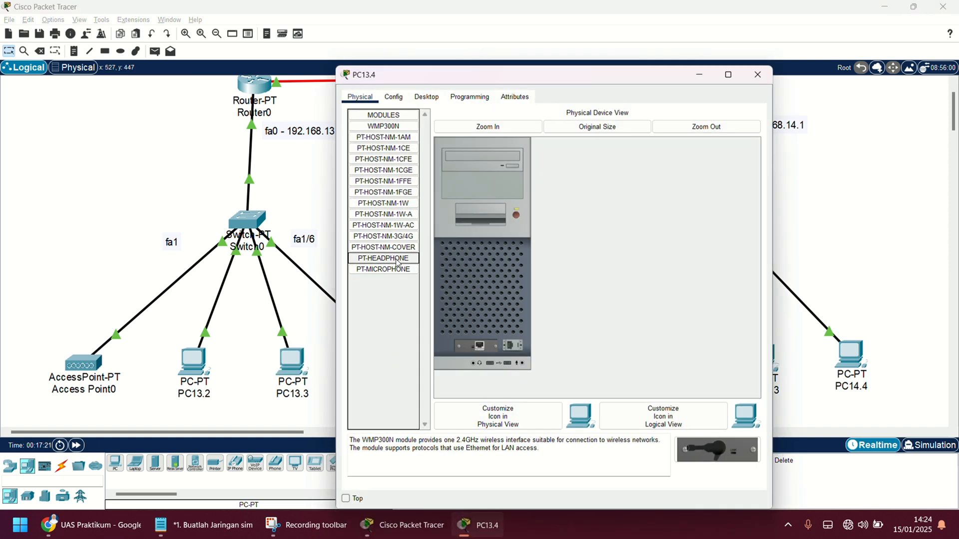
pyautogui.click(393, 97)
pyautogui.click(391, 159)
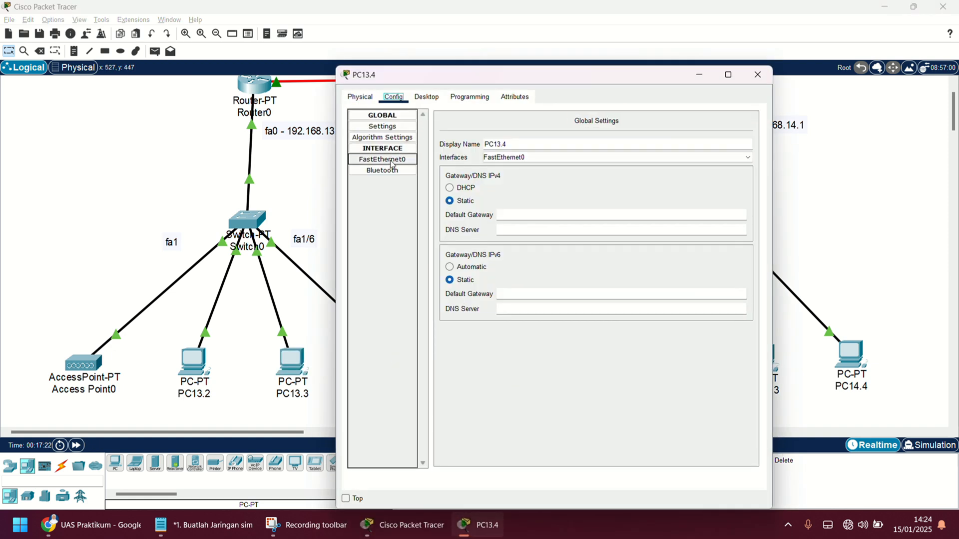
pyautogui.click(629, 208)
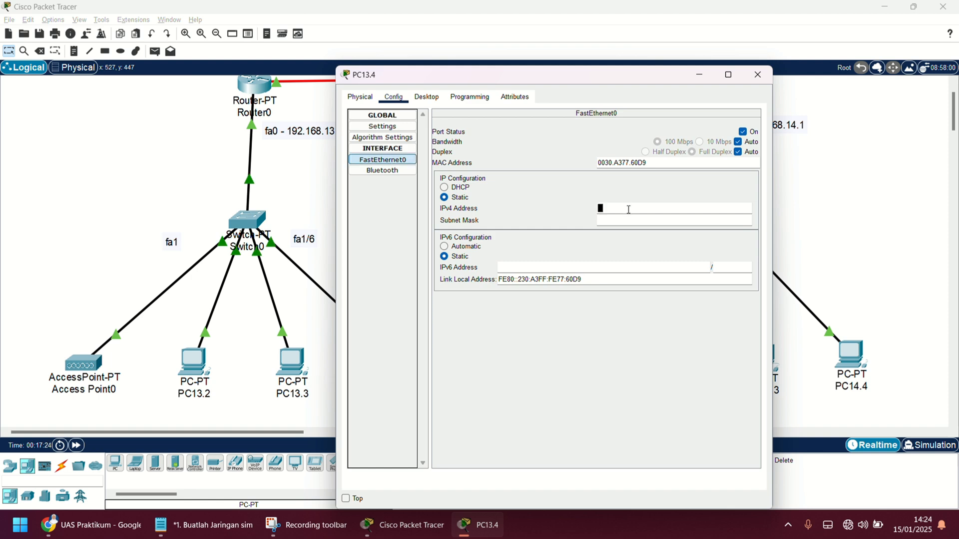
pyautogui.write('192.168.13.24')
pyautogui.press('Tab')
# - Set the default gateway of PC13.4 to 192.168.13.1 and close the device window
pyautogui.click(400, 127)
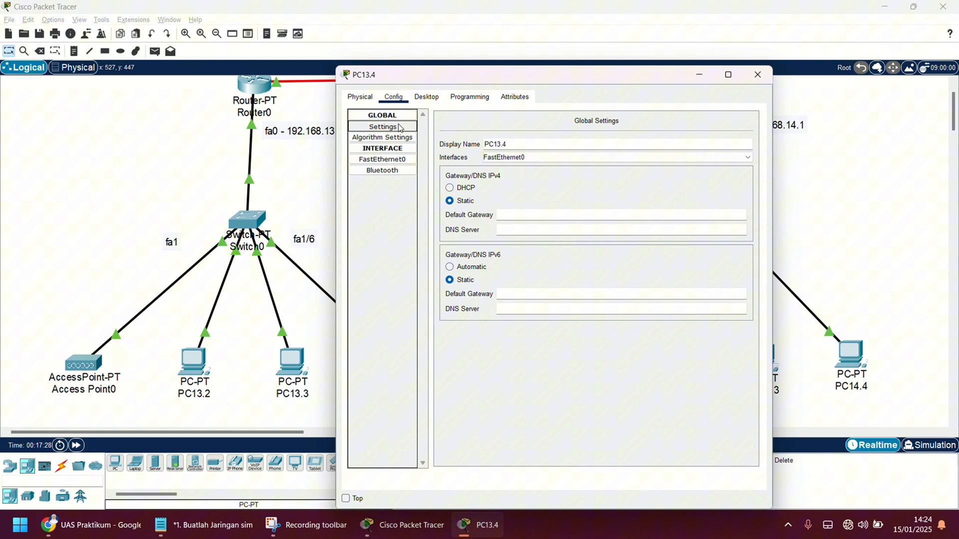
pyautogui.click(531, 219)
pyautogui.write('192.168.13.1')
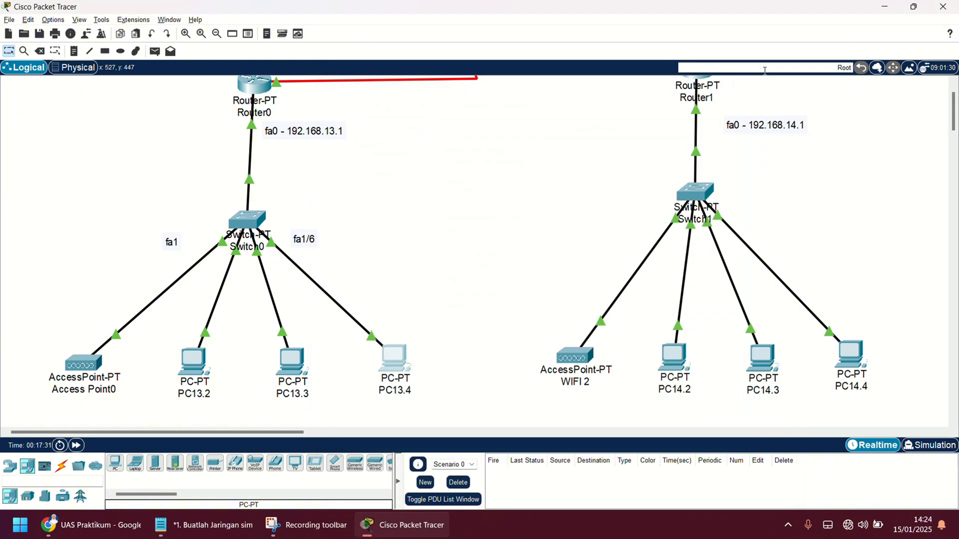
pyautogui.click(758, 75)
# - Set the default gateway of PC14.2 to 192.168.14.1 and copy that address for reuse
pyautogui.hscroll(5, 579, 232)
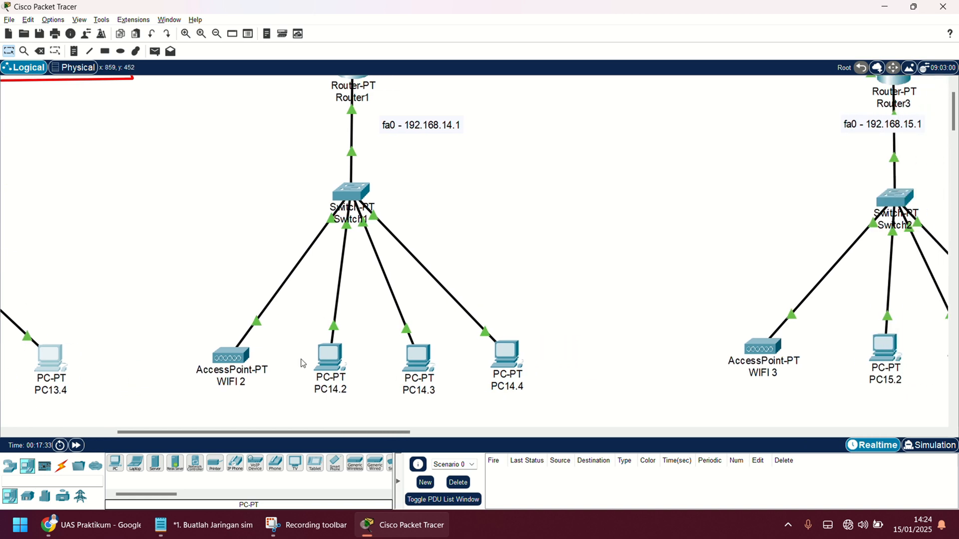
pyautogui.doubleClick(330, 356)
pyautogui.click(392, 97)
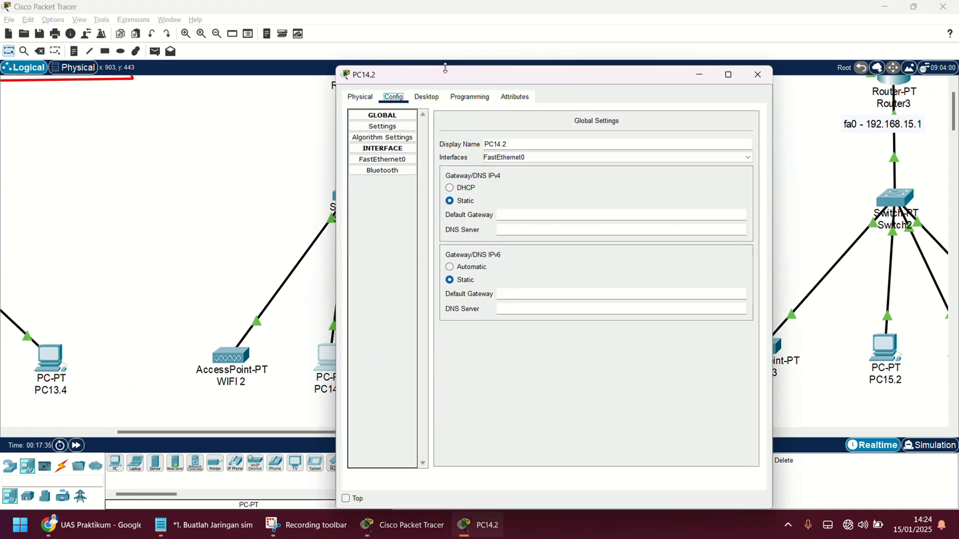
pyautogui.moveTo(456, 79); pyautogui.dragTo(496, 86)
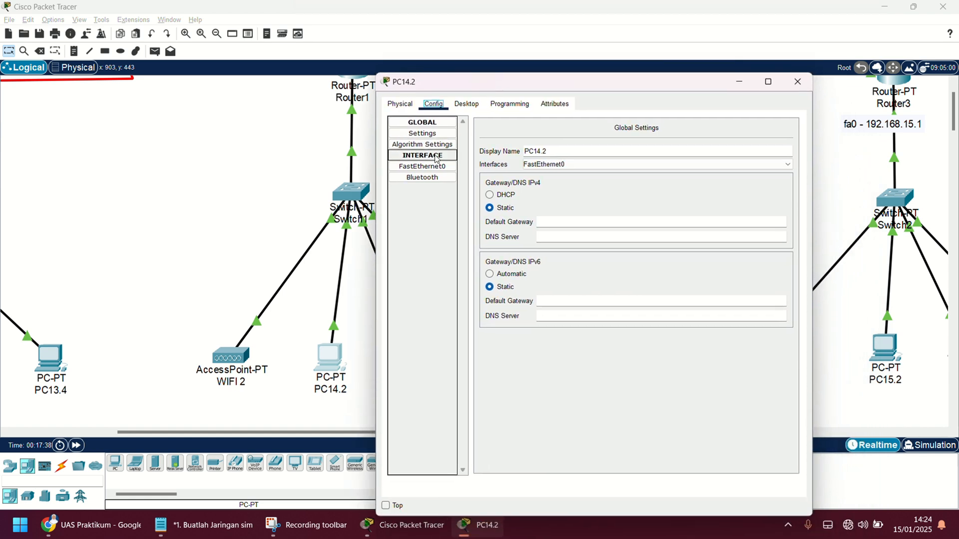
pyautogui.click(558, 220)
pyautogui.write('192.168.13.')
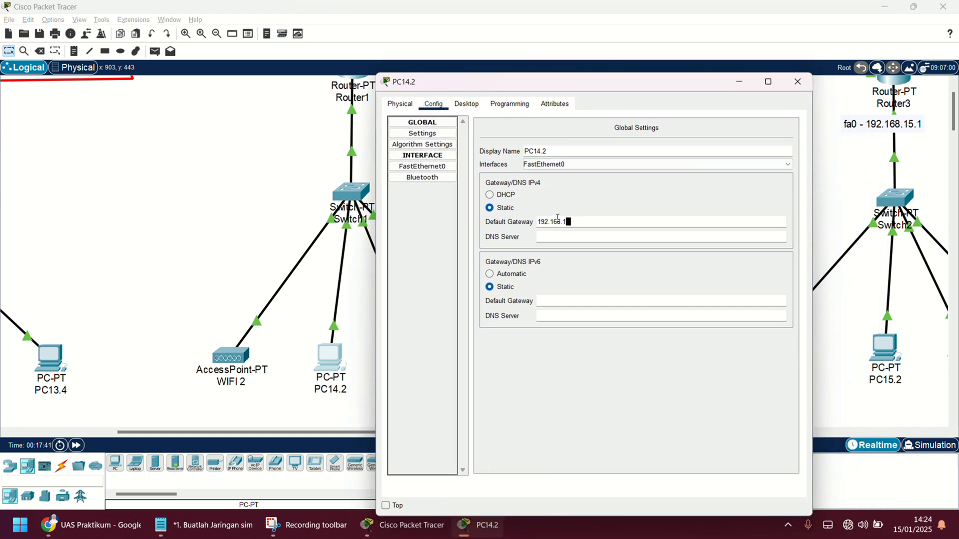
pyautogui.write('.1')
pyautogui.hotkey('ctrl', 'a')
pyautogui.hotkey('ctrl', 'c')
# - Give PC14.2's FastEthernet0 the IPv4 address 192.168.14.2 with subnet mask 255.255.255.0 and close the device window
pyautogui.click(450, 170)
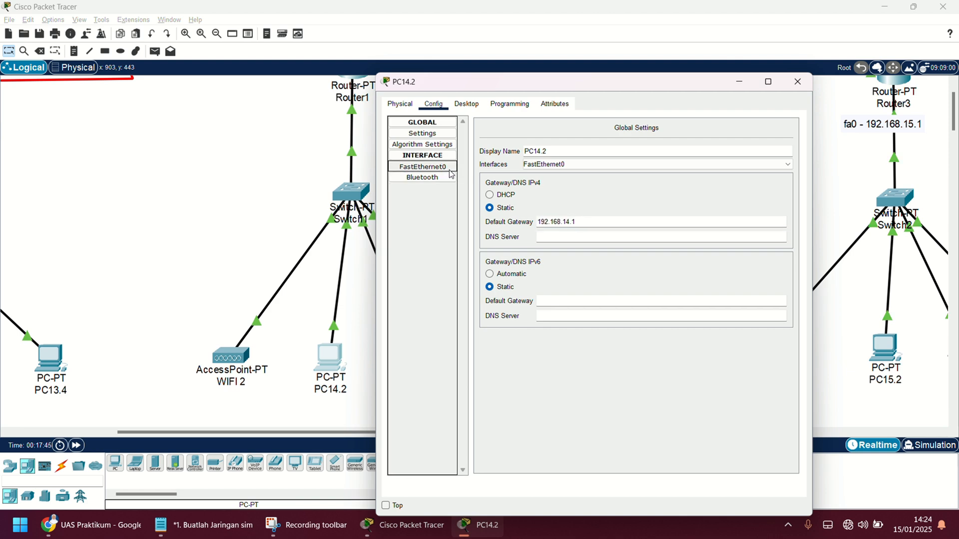
pyautogui.click(653, 212)
pyautogui.hotkey('ctrl', 'v')
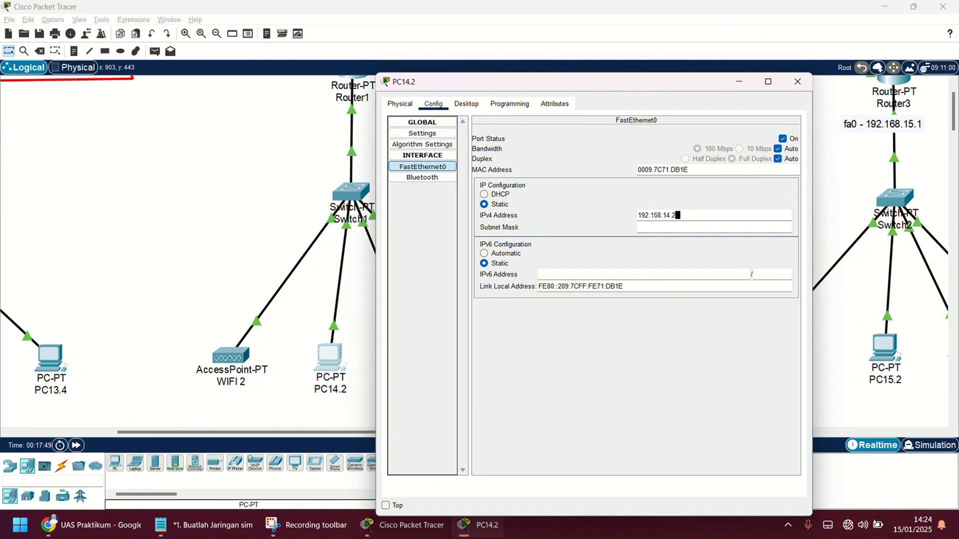
pyautogui.click(802, 88)
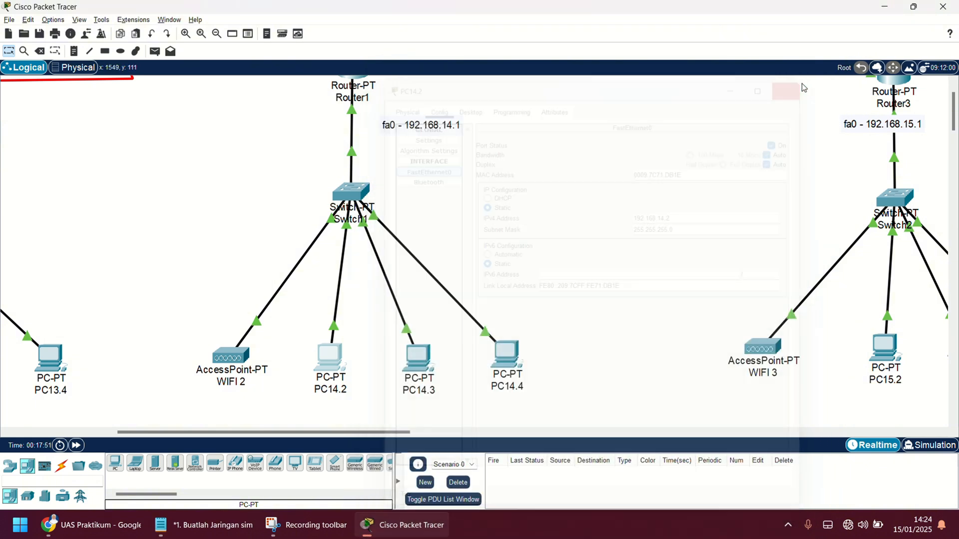
# - Set the default gateway of PC14.3 to the copied address 192.168.14.1
pyautogui.click(417, 353)
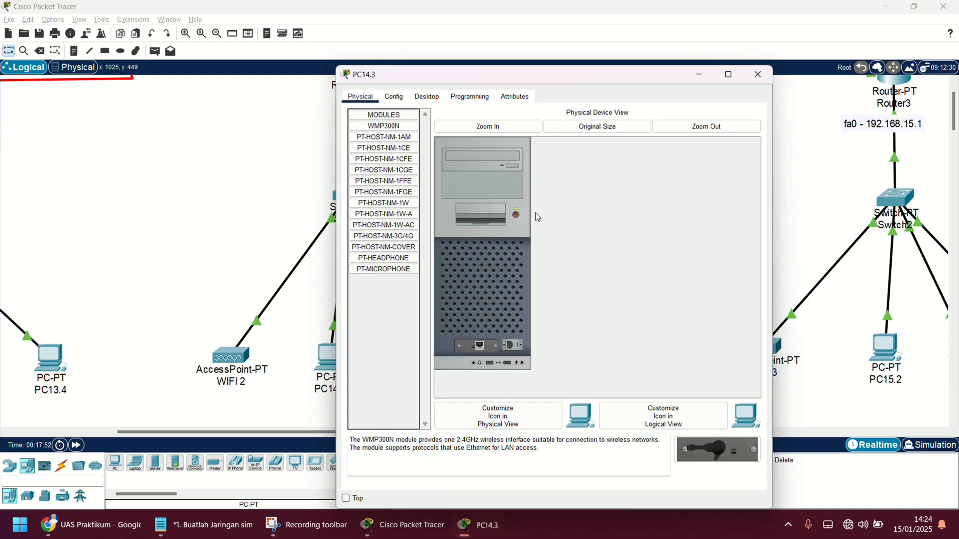
pyautogui.click(394, 97)
pyautogui.moveTo(433, 81); pyautogui.dragTo(574, 84)
pyautogui.click(670, 220)
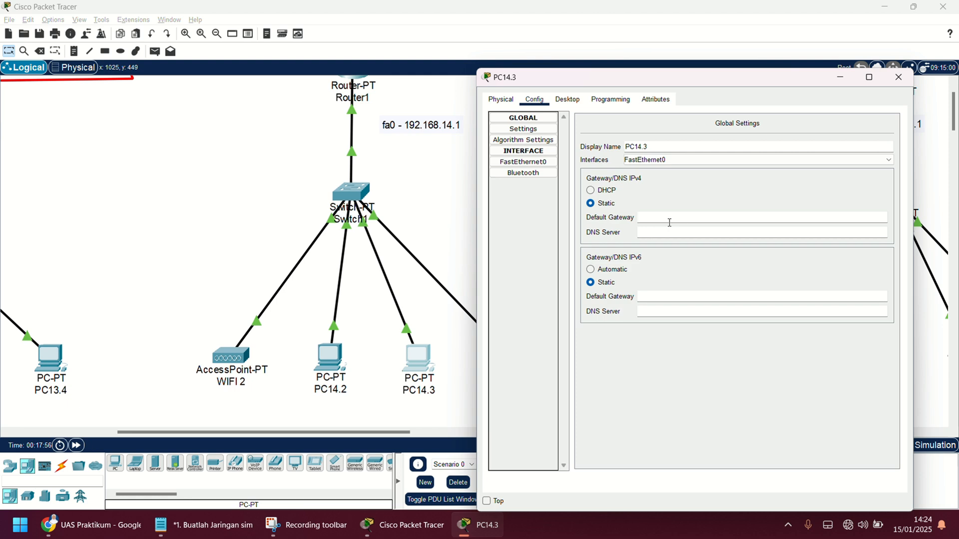
pyautogui.hotkey('ctrl', 'v')
# - Give PC14.3's FastEthernet0 the IPv4 address 192.168.14.3 with subnet mask 255.255.255.0 and close the device window
pyautogui.click(532, 164)
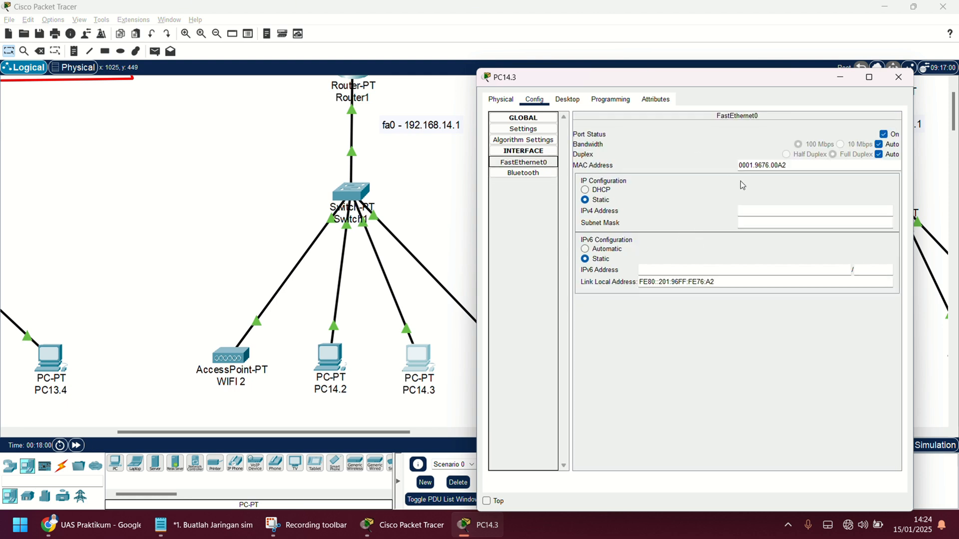
pyautogui.click(765, 216)
pyautogui.hotkey('ctrl', 'v')
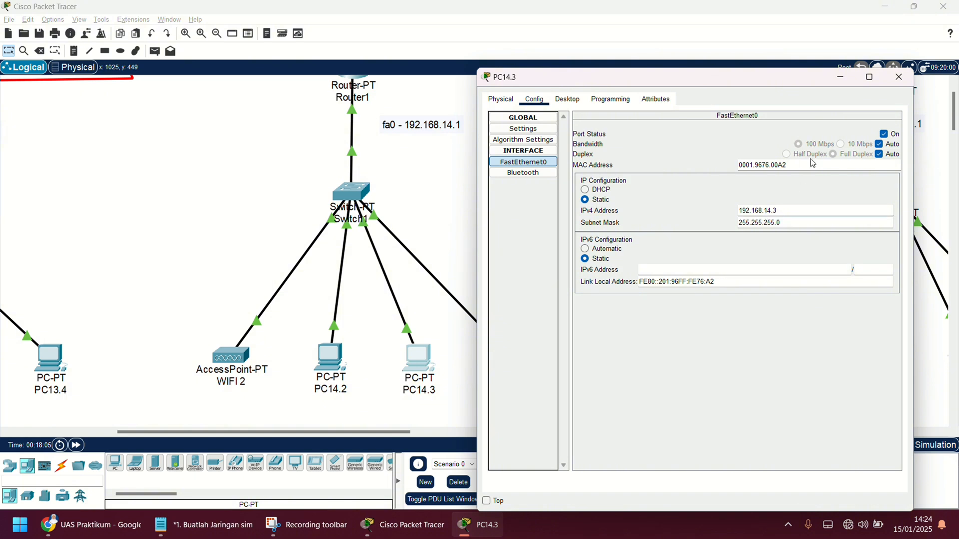
pyautogui.click(899, 77)
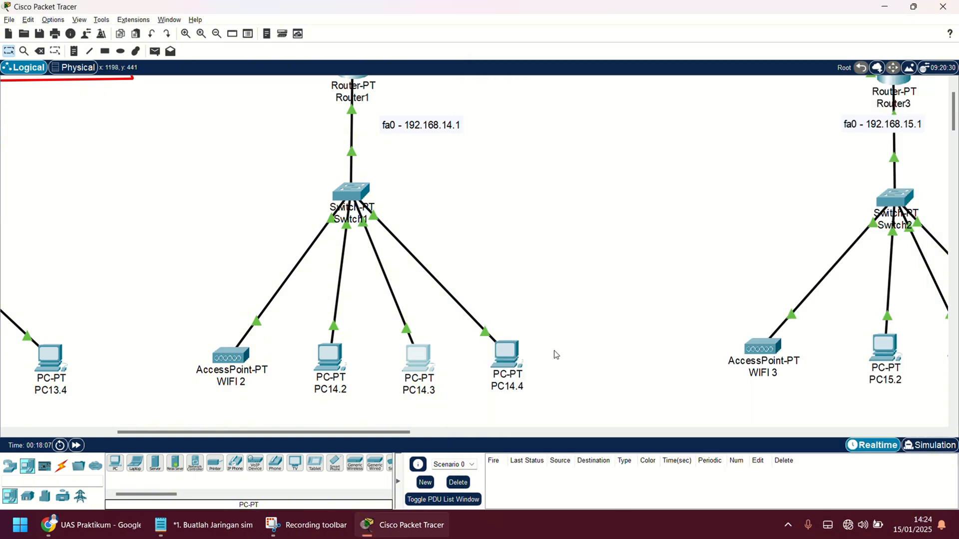
# - Give PC14.4's FastEthernet0 the IPv4 address 192.168.14.4 with subnet mask 255.255.255.0
pyautogui.click(520, 355)
pyautogui.click(393, 97)
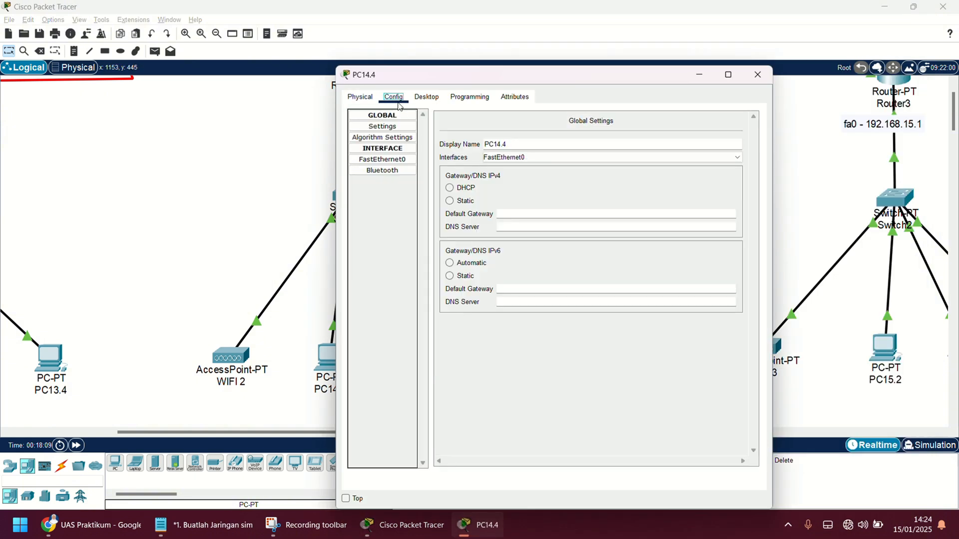
pyautogui.click(401, 160)
pyautogui.click(618, 208)
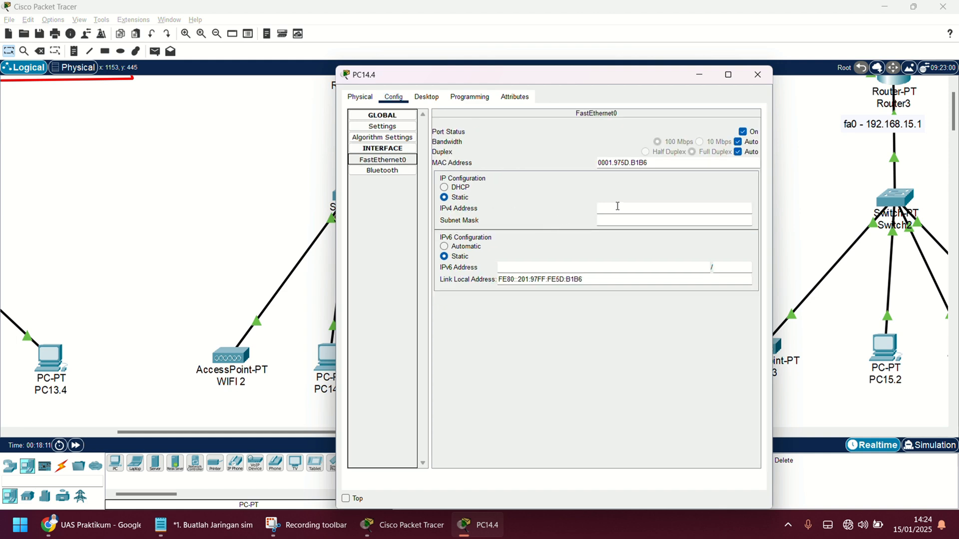
pyautogui.write('192.168.14.4')
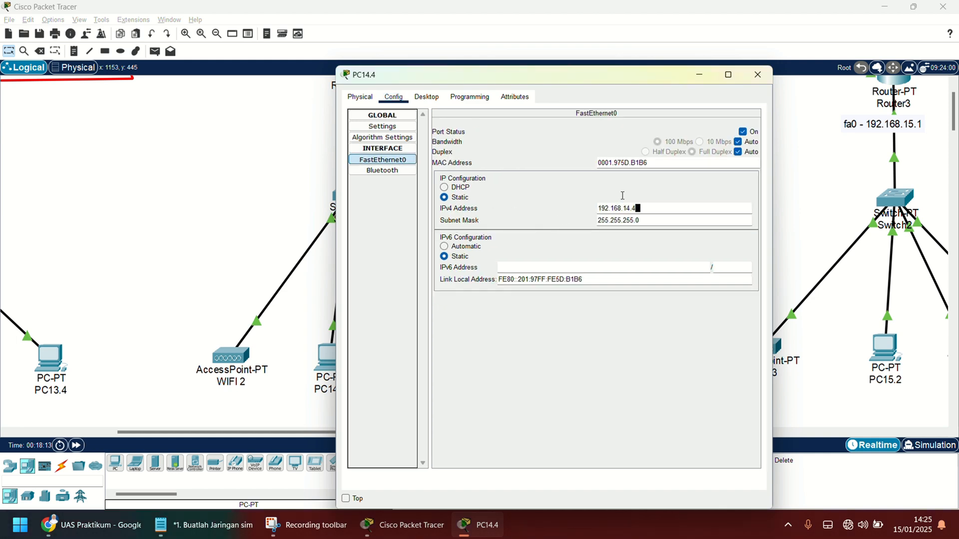
# - Set PC14.4's IPv4 default gateway to 192.168.14.1 and close the device window
pyautogui.click(381, 128)
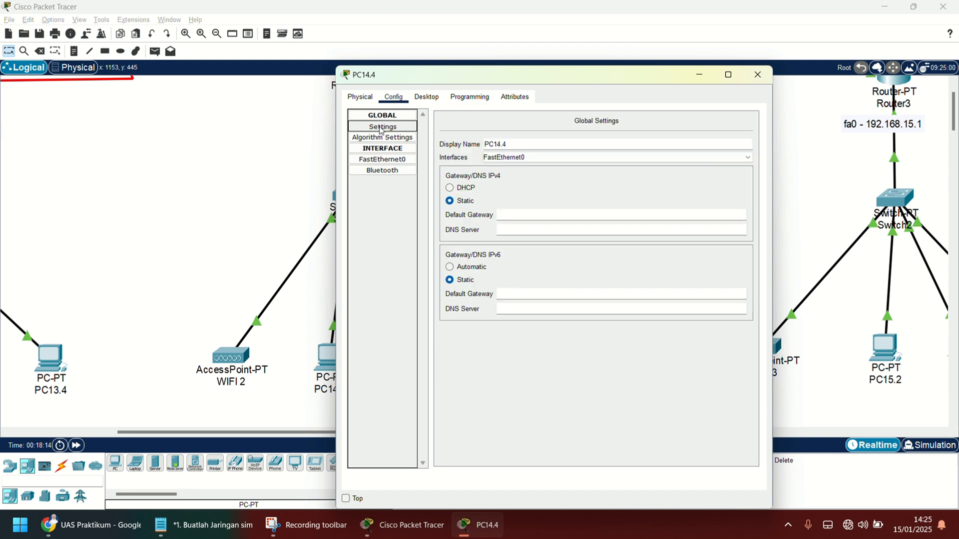
pyautogui.click(498, 220)
pyautogui.write('192.168.14.1')
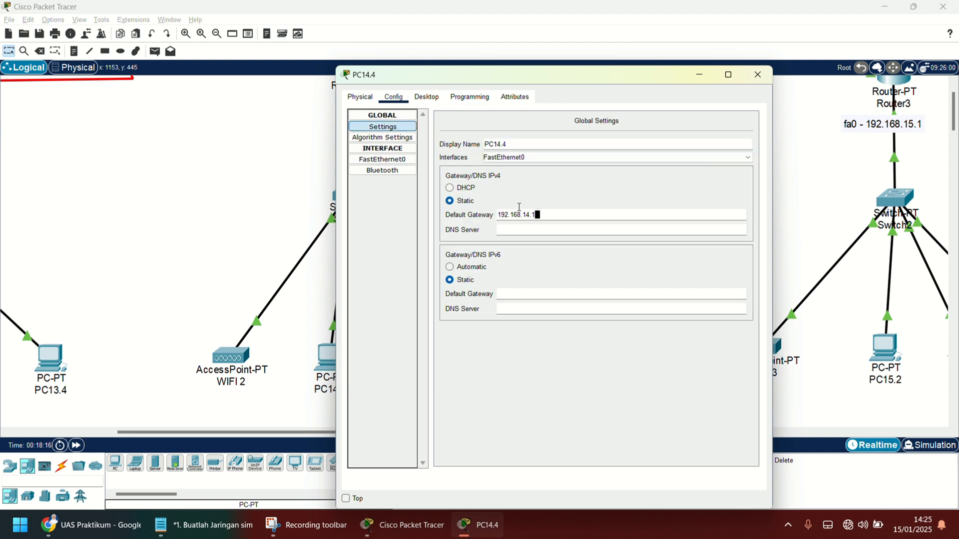
pyautogui.click(769, 78)
# - Set PC15.2's IPv4 default gateway to 192.168.15.1 and copy that address for reuse
pyautogui.hscroll(6, 692, 206)
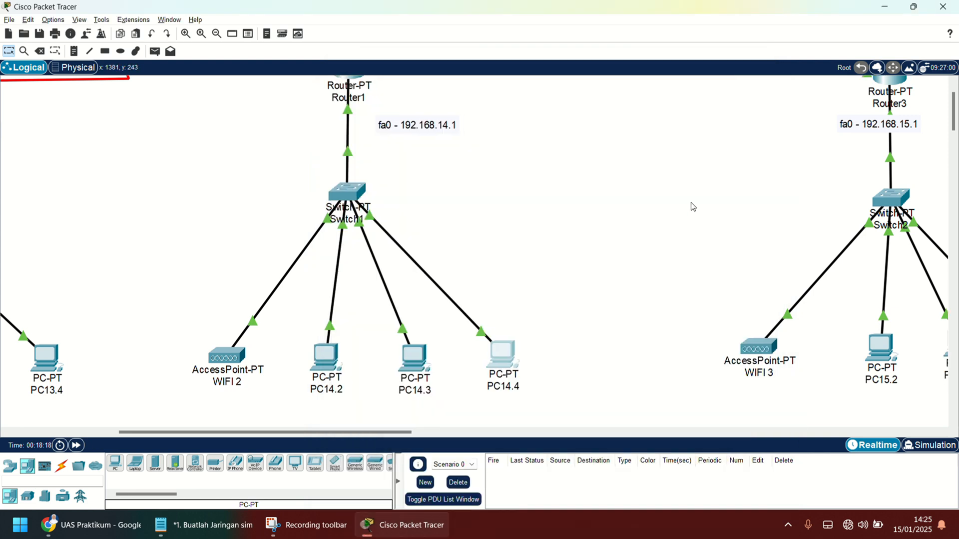
pyautogui.hscroll(2, 694, 207)
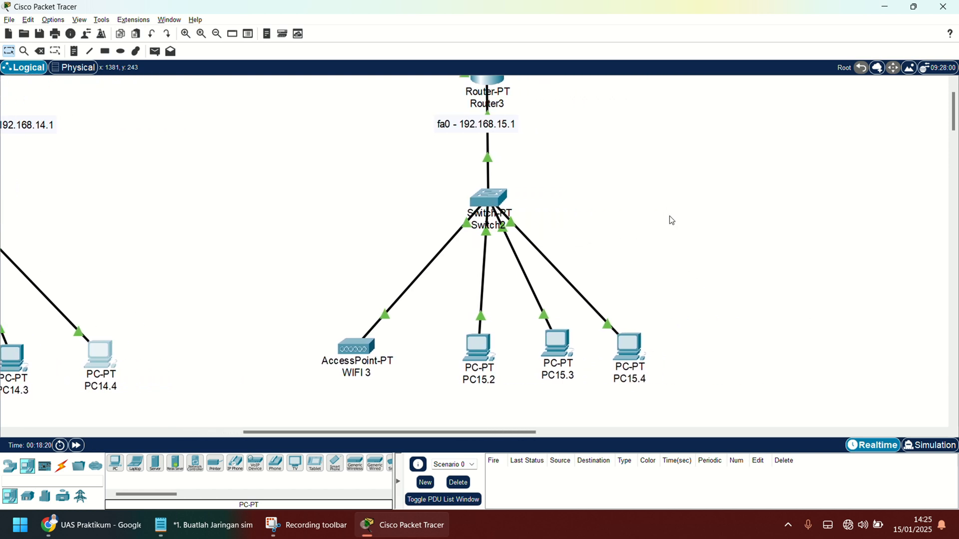
pyautogui.hscroll(2, 553, 331)
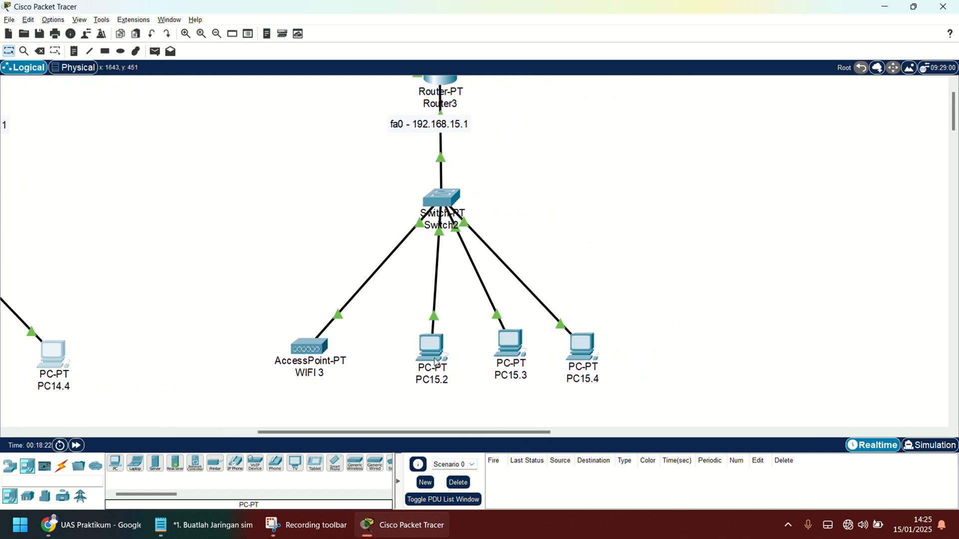
pyautogui.click(438, 363)
pyautogui.moveTo(499, 72); pyautogui.dragTo(756, 78)
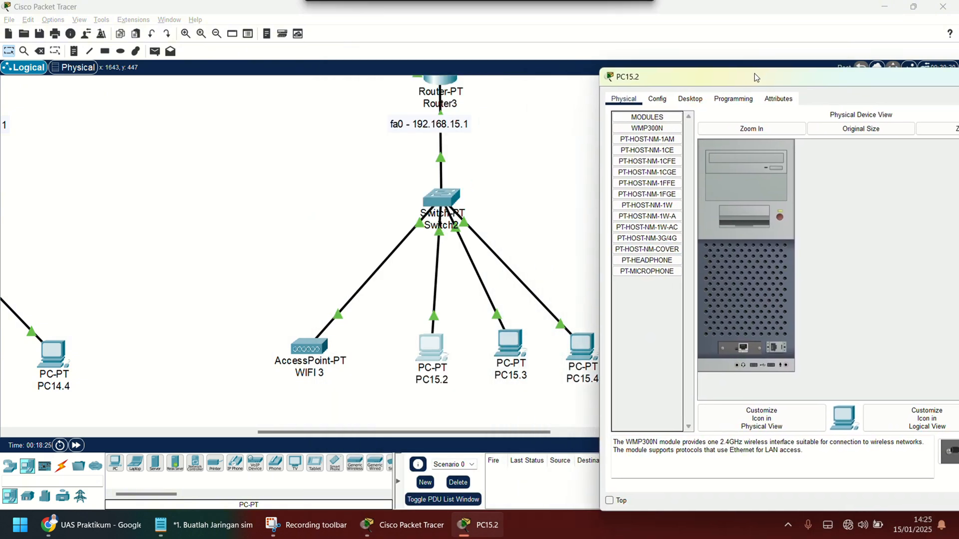
pyautogui.click(664, 100)
pyautogui.click(786, 212)
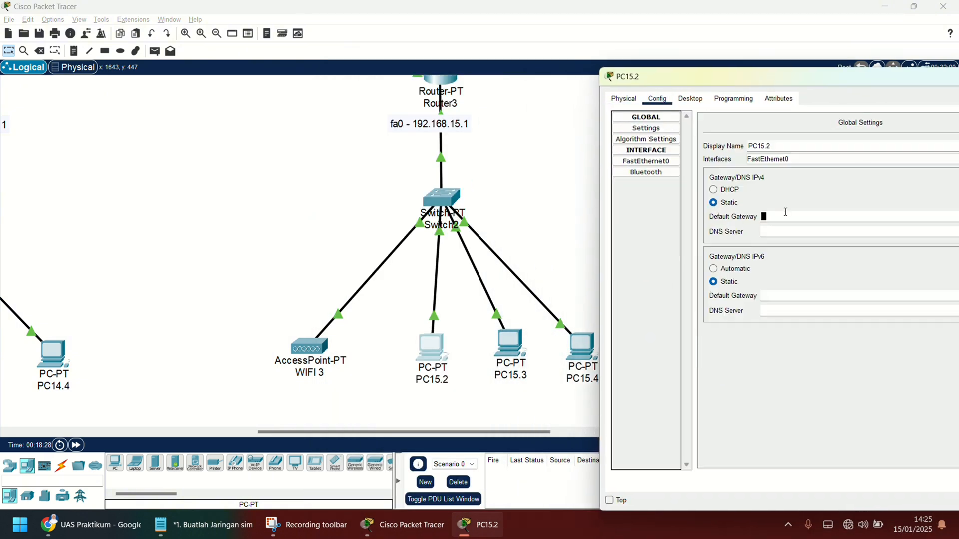
pyautogui.write('192.168.14.')
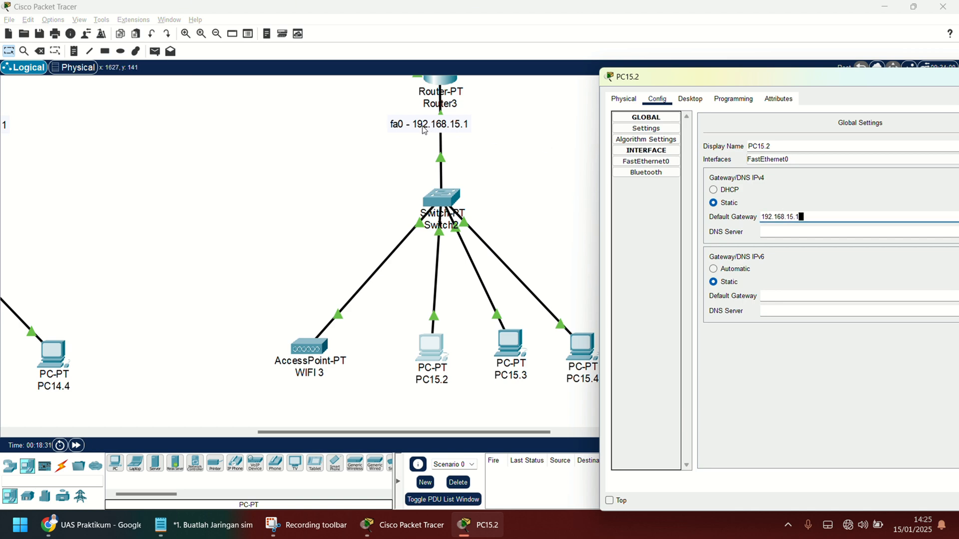
pyautogui.hotkey('ctrl', 'a')
pyautogui.hotkey('ctrl', 'c')
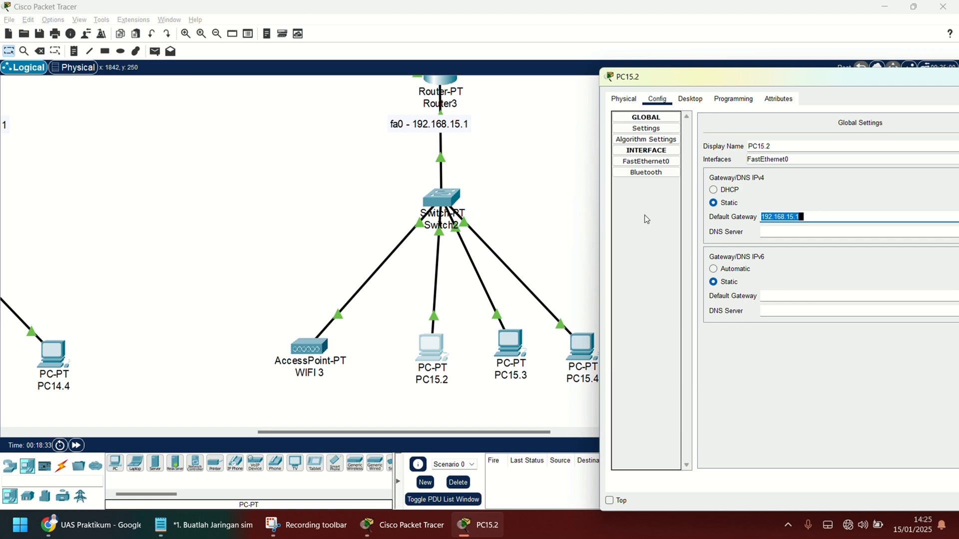
# - Give PC15.2's FastEthernet0 the IPv4 address 192.168.15.2 with subnet mask 255.255.255.0 and close the device window
pyautogui.click(657, 166)
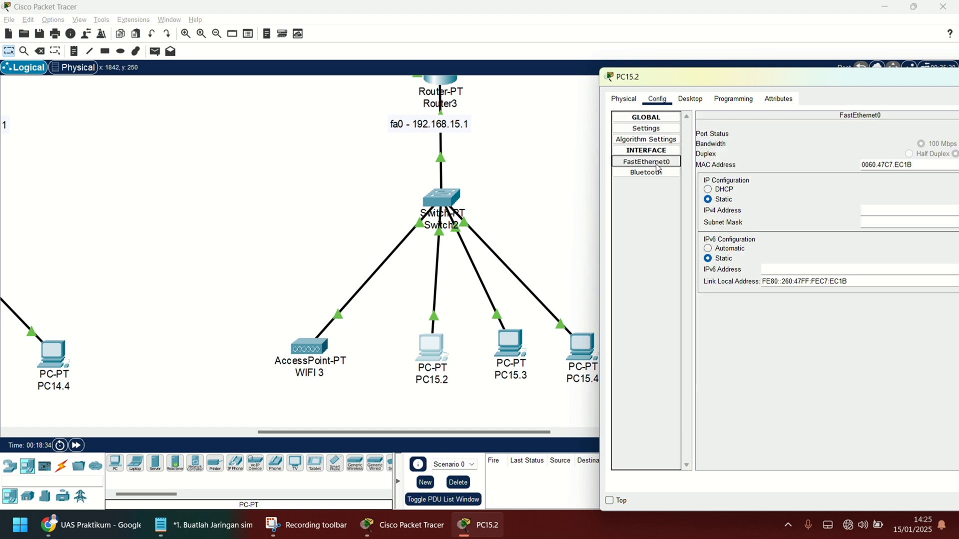
pyautogui.click(873, 212)
pyautogui.write('192.168.15.2')
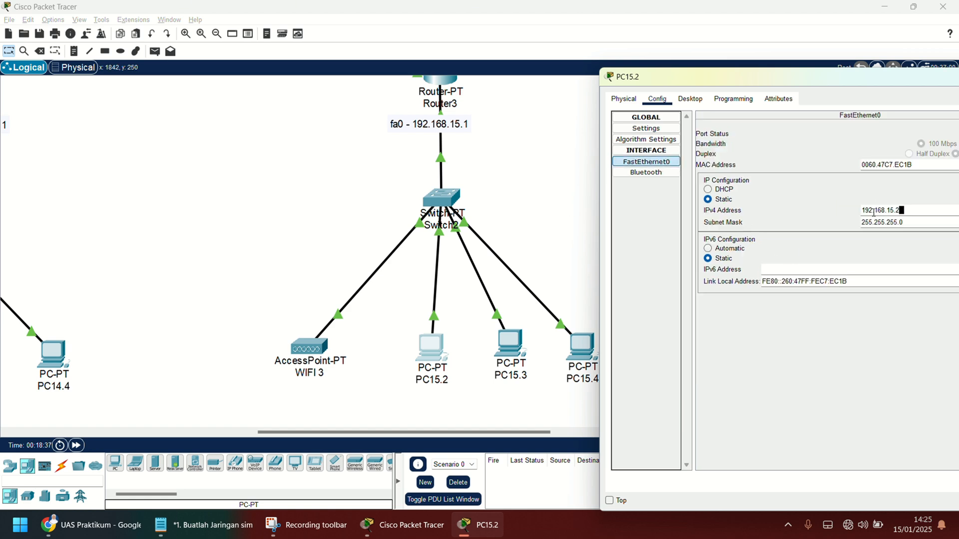
pyautogui.moveTo(850, 84); pyautogui.dragTo(754, 87)
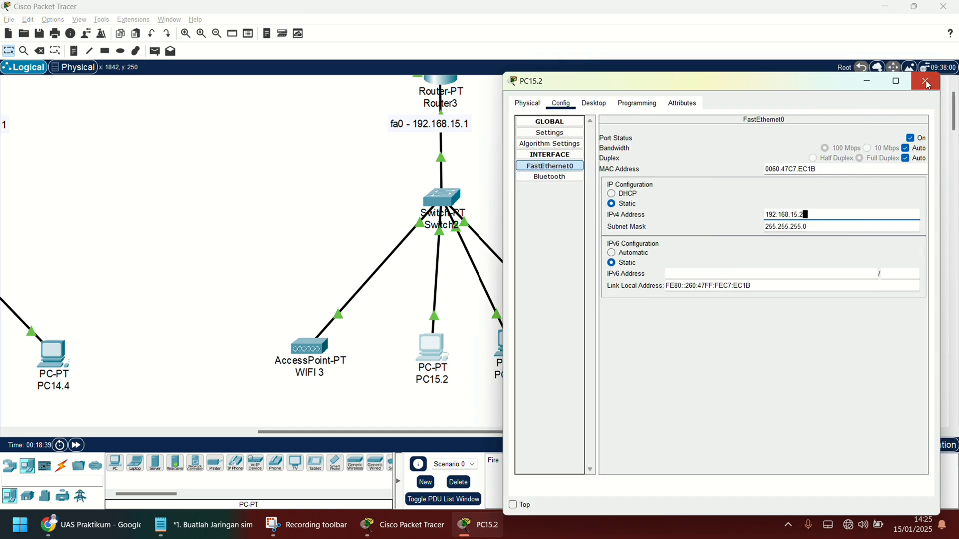
pyautogui.click(927, 82)
# - Set the IPv4 default gateway of PC15.3 to the copied address 192.168.15.1
pyautogui.click(508, 339)
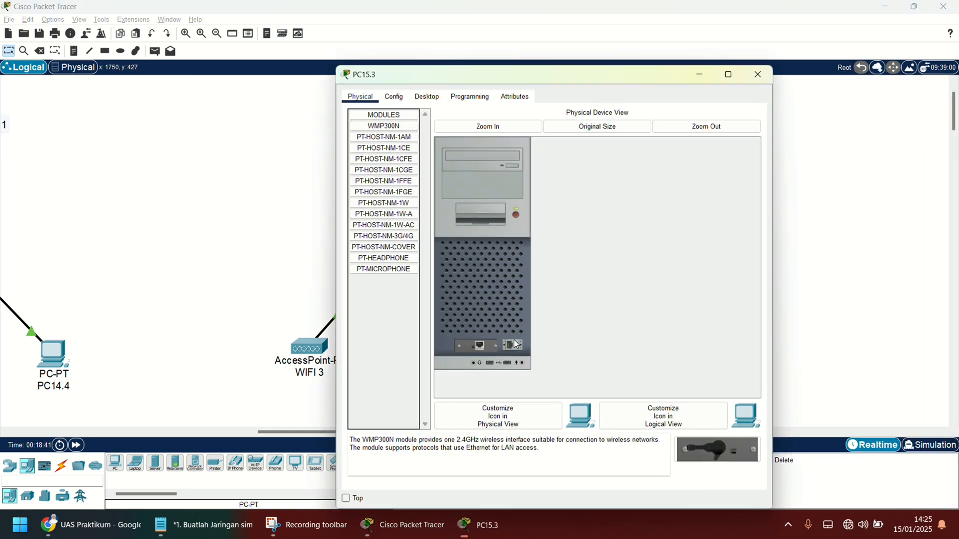
pyautogui.moveTo(438, 76); pyautogui.dragTo(697, 79)
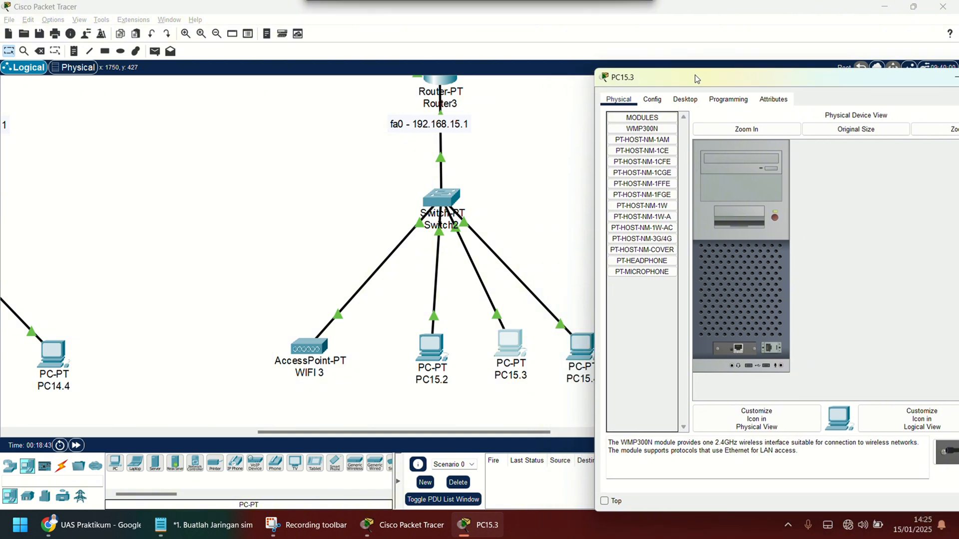
pyautogui.click(659, 99)
pyautogui.click(777, 218)
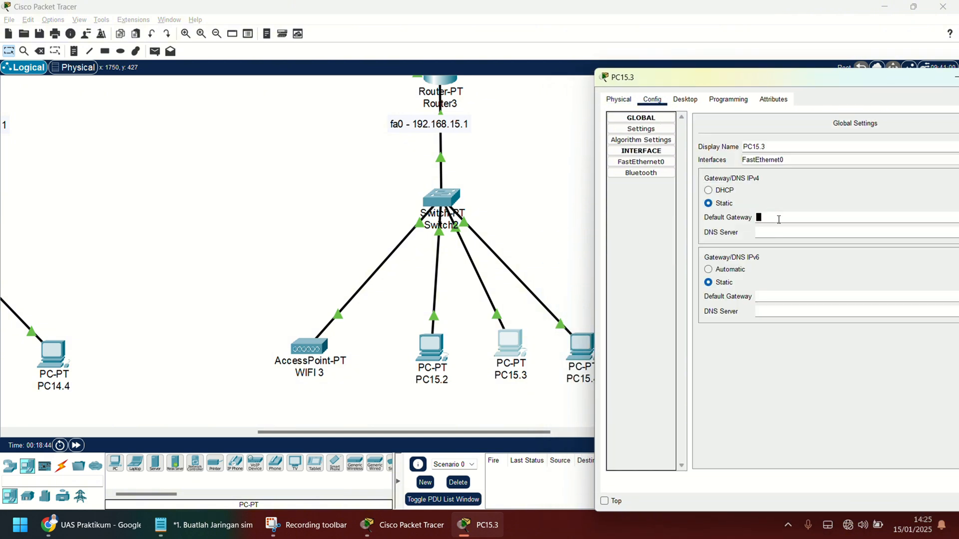
pyautogui.write('192.168.15.1')
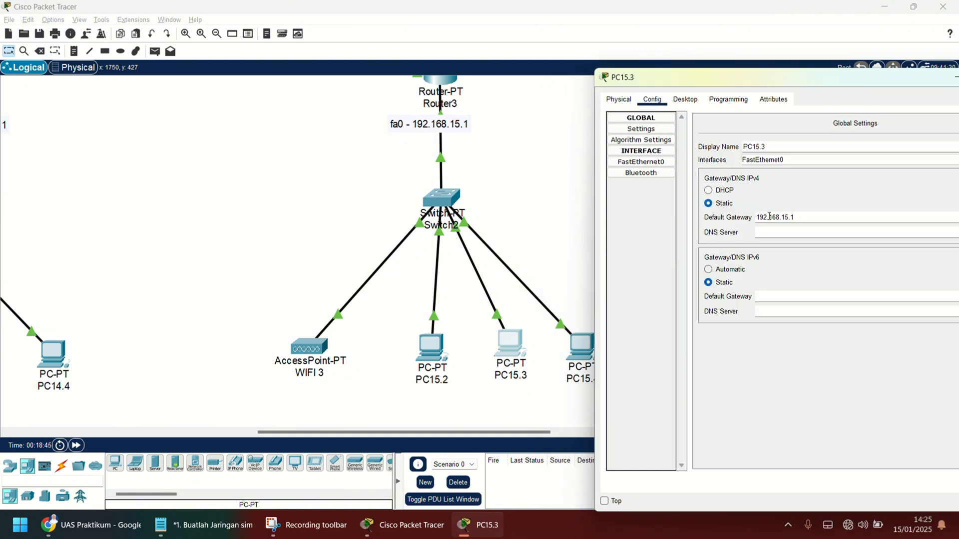
# - Give PC15.3's FastEthernet0 the IPv4 address 192.168.15.3 with subnet mask 255.255.255.0 and close the device window
pyautogui.click(630, 164)
pyautogui.click(870, 208)
pyautogui.hotkey('ctrl', 'v')
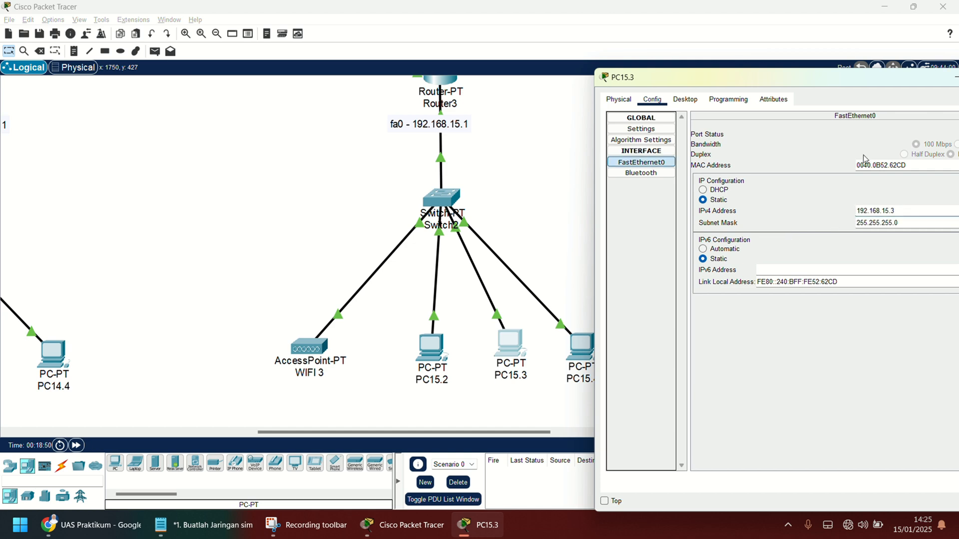
pyautogui.moveTo(849, 84); pyautogui.dragTo(767, 87)
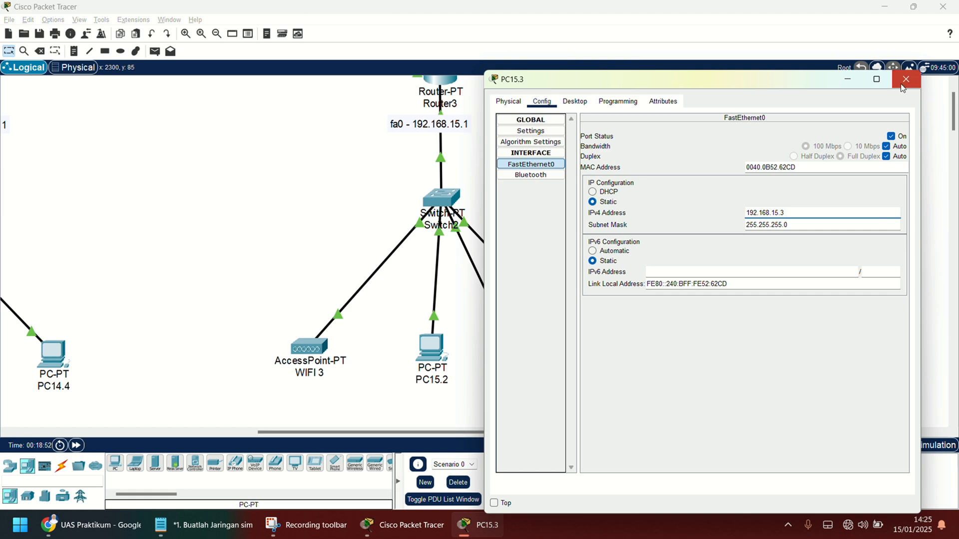
pyautogui.click(934, 79)
# - Set the IPv4 default gateway of PC15.4 to the copied address 192.168.15.1
pyautogui.click(594, 335)
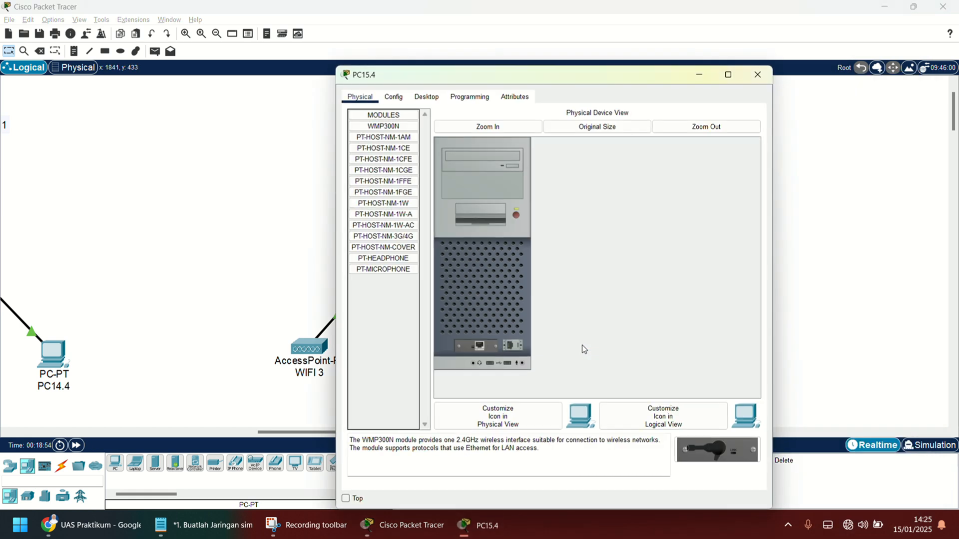
pyautogui.moveTo(612, 86); pyautogui.dragTo(749, 105)
pyautogui.hscroll(6, 374, 195)
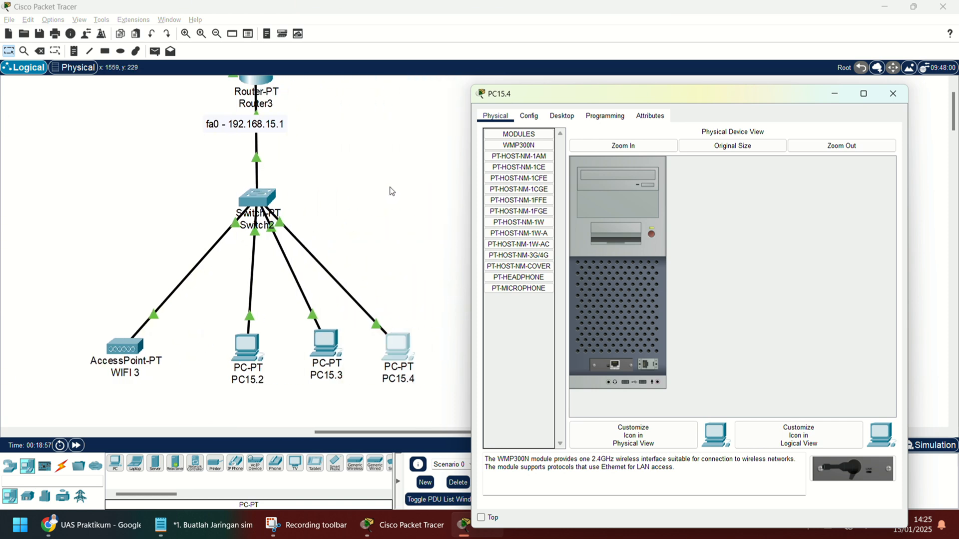
pyautogui.click(537, 119)
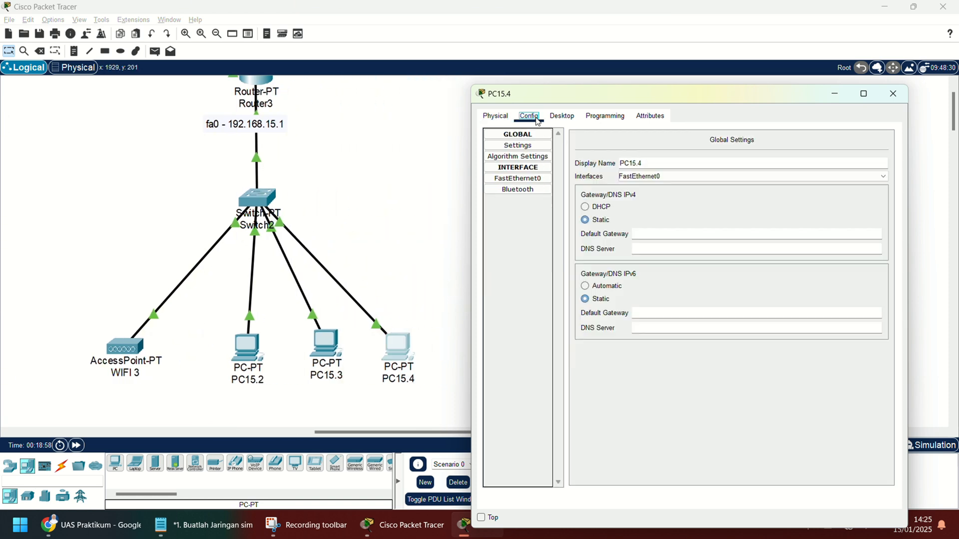
pyautogui.click(668, 234)
pyautogui.write('192.168.15.1')
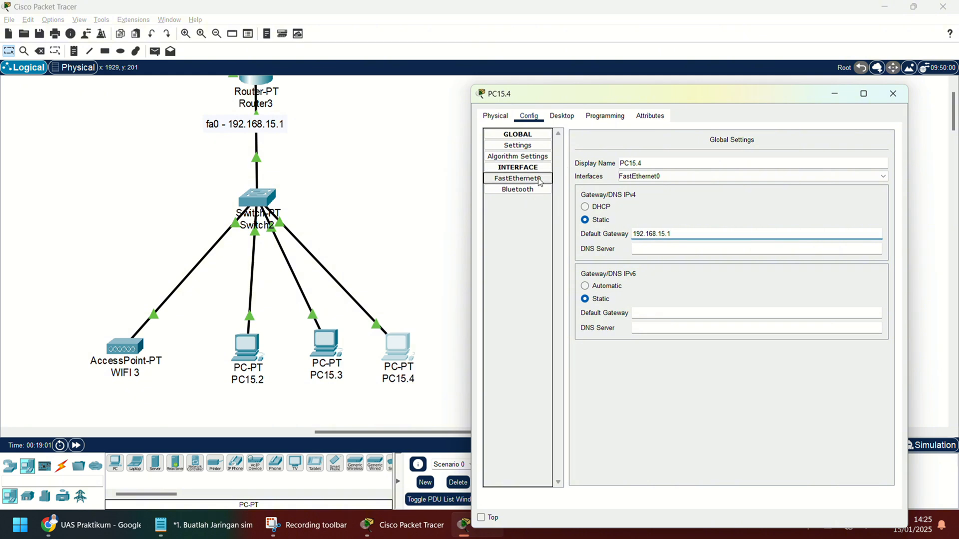
# - Fill in PC15.4's static FastEthernet0 IPv4 address based on the copied gateway address and close the device window
pyautogui.click(520, 178)
pyautogui.click(764, 231)
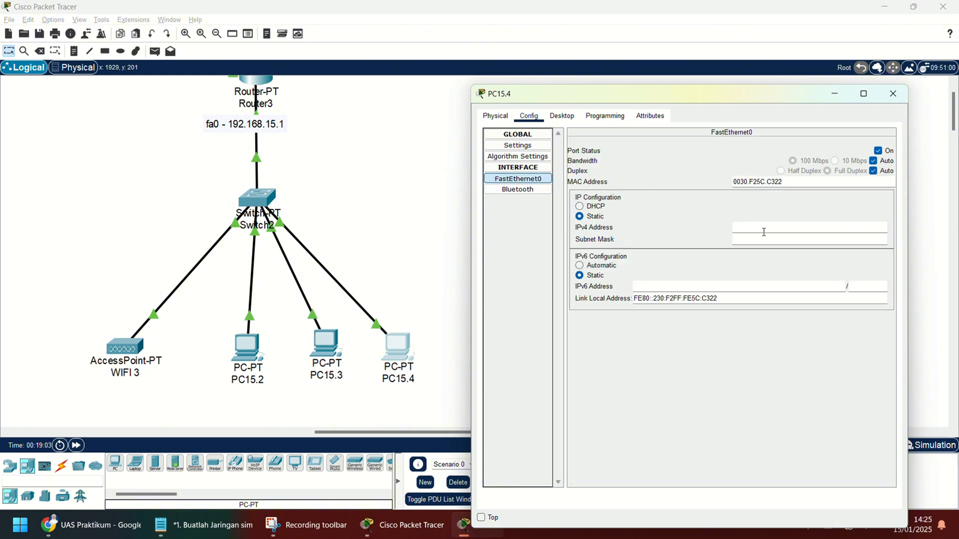
pyautogui.hotkey('ctrl', 'v')
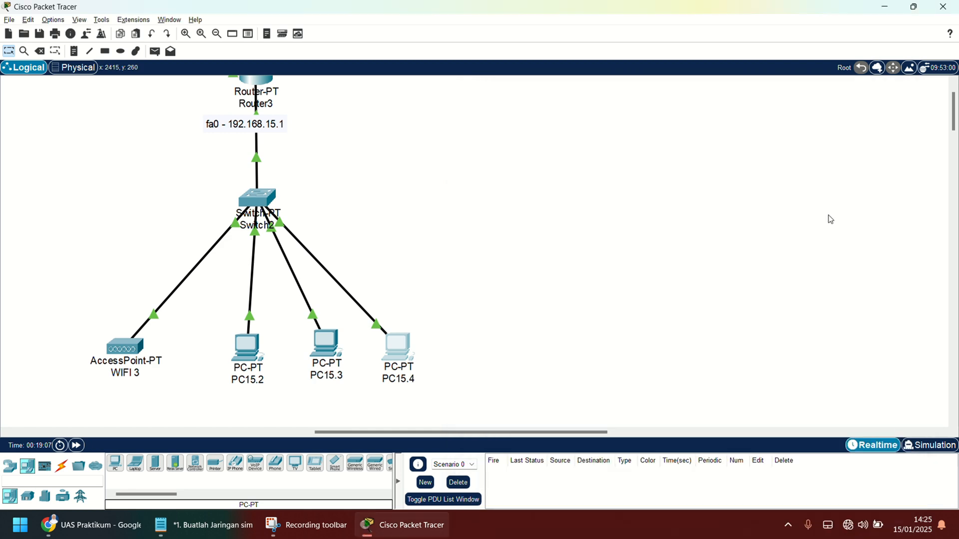
pyautogui.click(893, 94)
# - Open Router0's command line and enter global configuration mode with en and conf t
pyautogui.hscroll(-10, 831, 219)
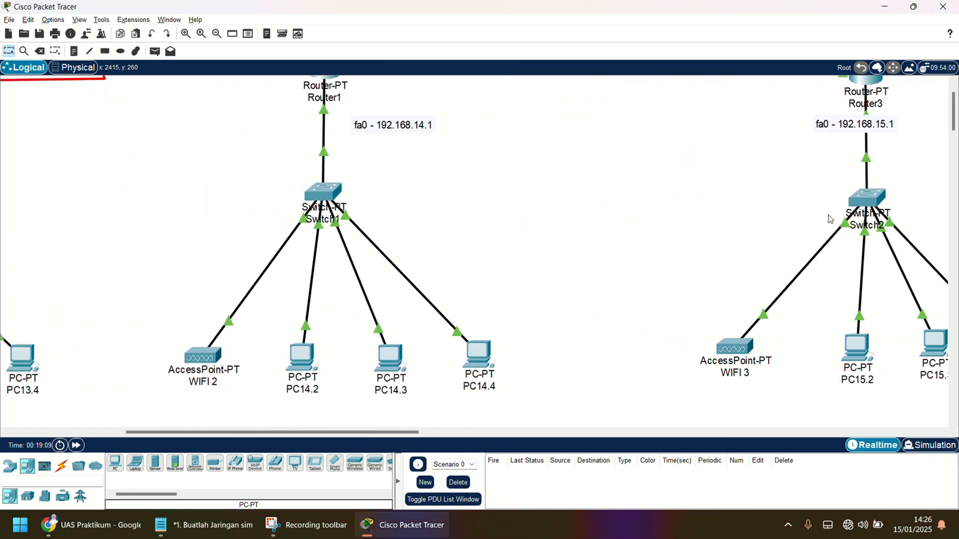
pyautogui.scroll(-3, 831, 219)
pyautogui.hscroll(-6, 482, 242)
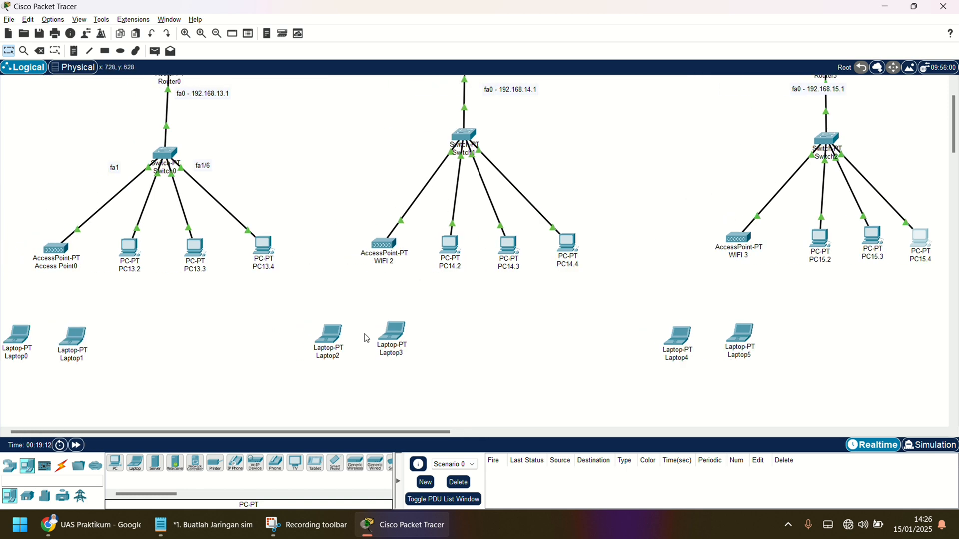
pyautogui.scroll(1, 439, 361)
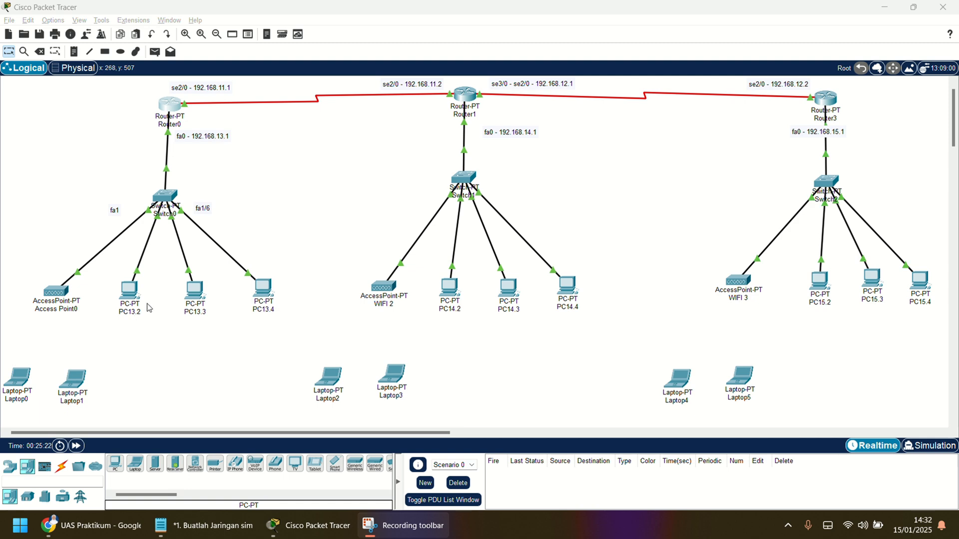
pyautogui.click(172, 107)
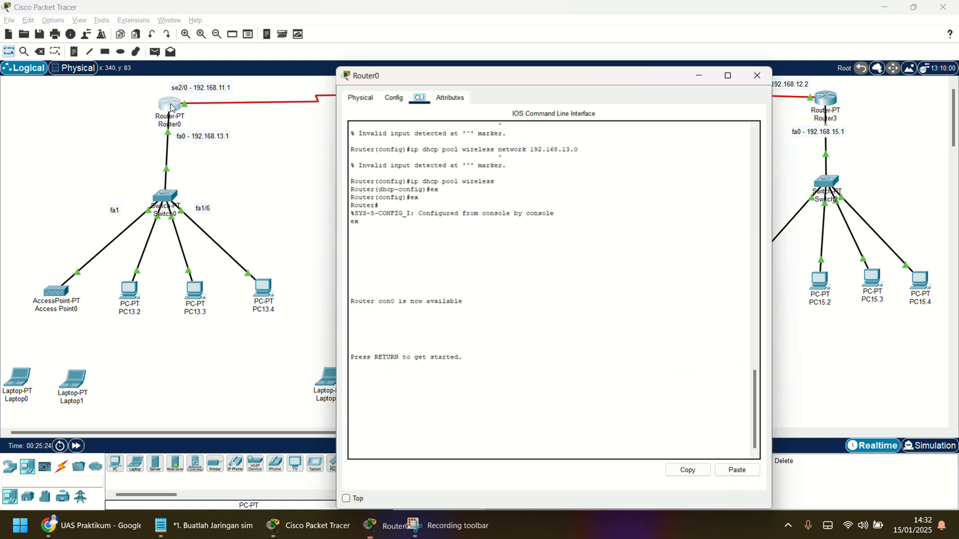
pyautogui.click(386, 429)
pyautogui.press('Return')
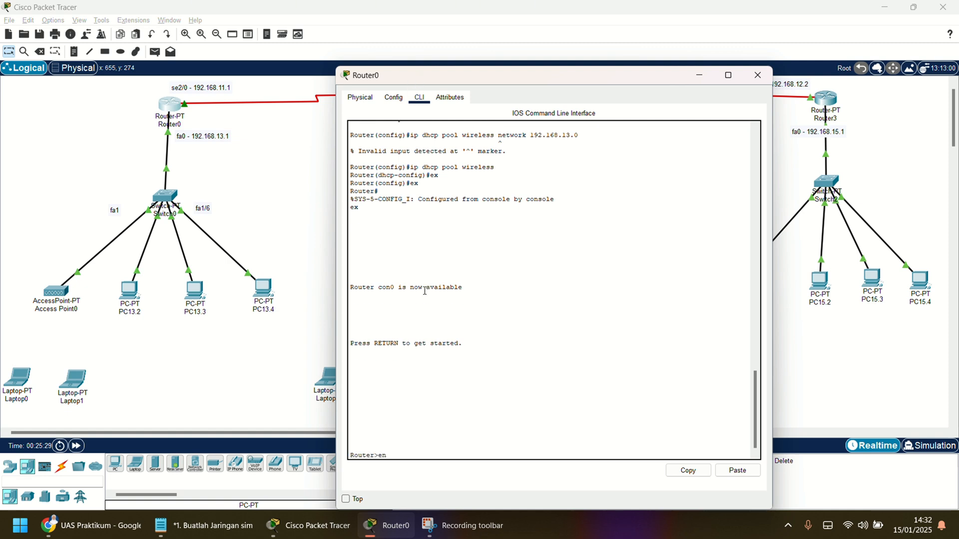
pyautogui.write('en')
pyautogui.press('Return')
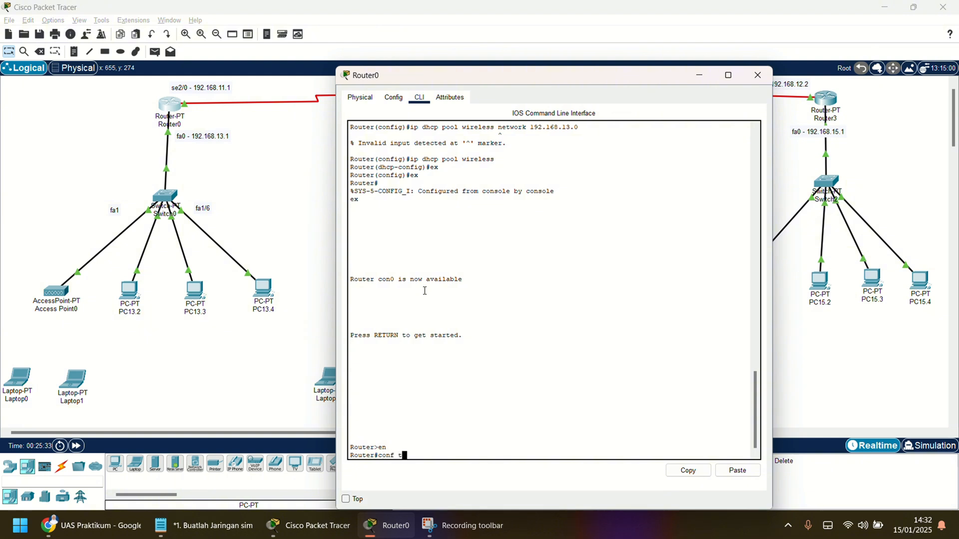
pyautogui.write('conf t')
pyautogui.press('Return')
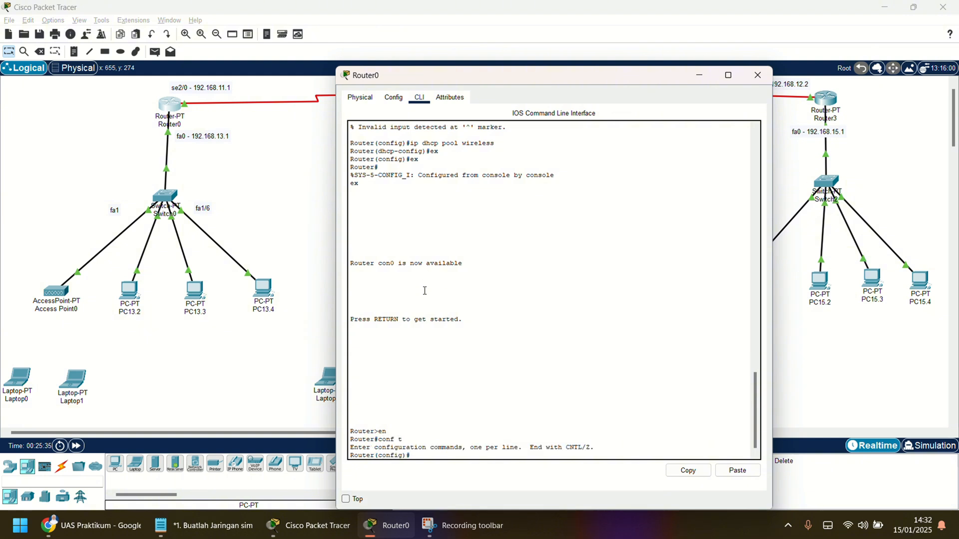
# - Create the DHCP pool "wireless" on Router0 and assign it network 192.168.13.0 with mask 255.255.255.0
pyautogui.write('ip dhcp pool wir')
pyautogui.write('eless')
pyautogui.press('Return')
pyautogui.write('net')
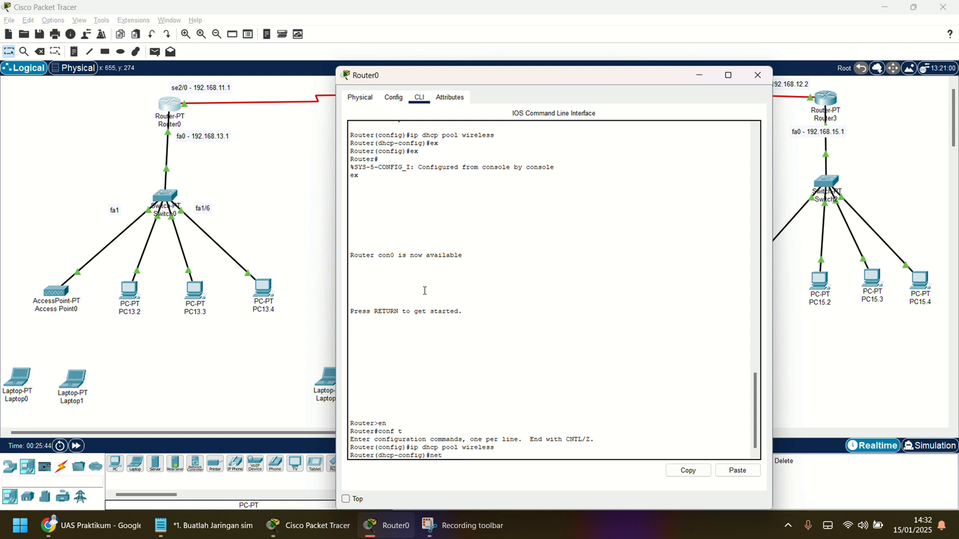
pyautogui.write('work 192.168.13.0 25')
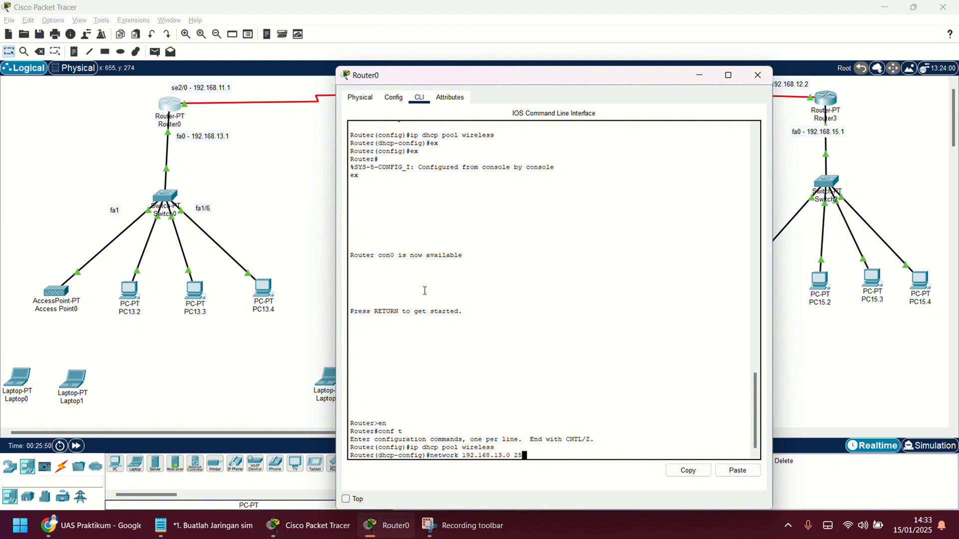
pyautogui.write('5.255.255.0')
pyautogui.press('Return')
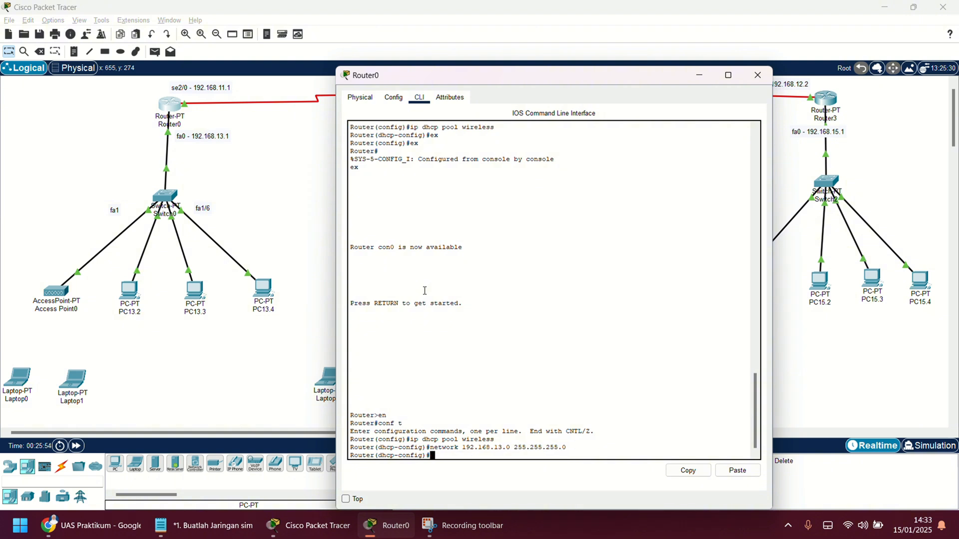
# - Set the default router of Router0's "wireless" DHCP pool to 192.168.13.1
pyautogui.write('default-router 192.168.13')
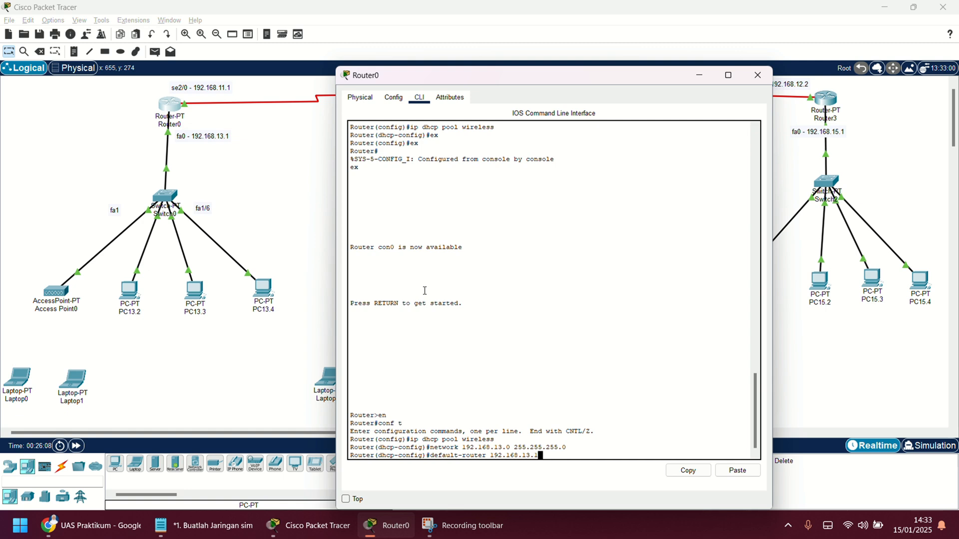
pyautogui.write('.1')
pyautogui.press('Return')
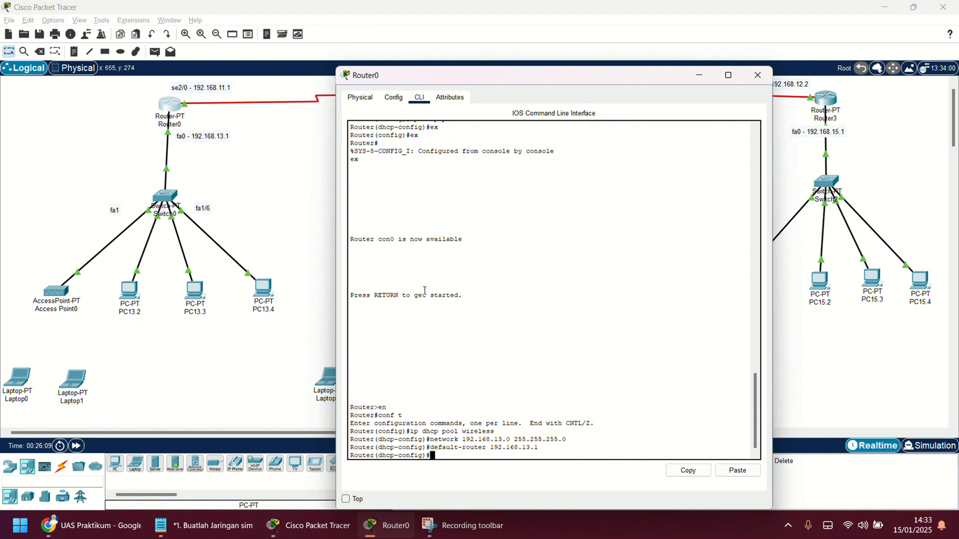
# - Try to exclude 192.168.13.1 from DHCP assignment on Router0 with ip dhcp exclude-address
pyautogui.write('ip dhcp exclude-address ')
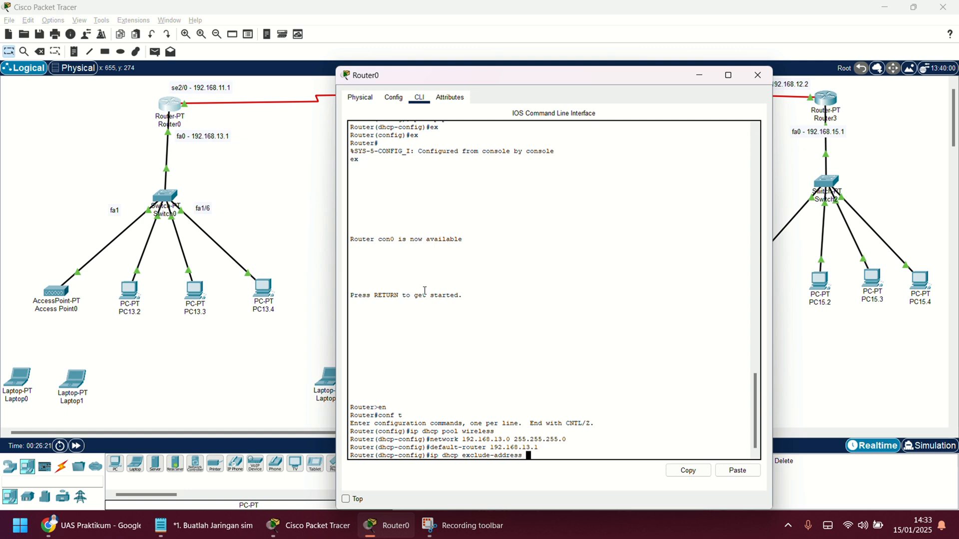
pyautogui.write('192.168.13.1')
pyautogui.press('Return')
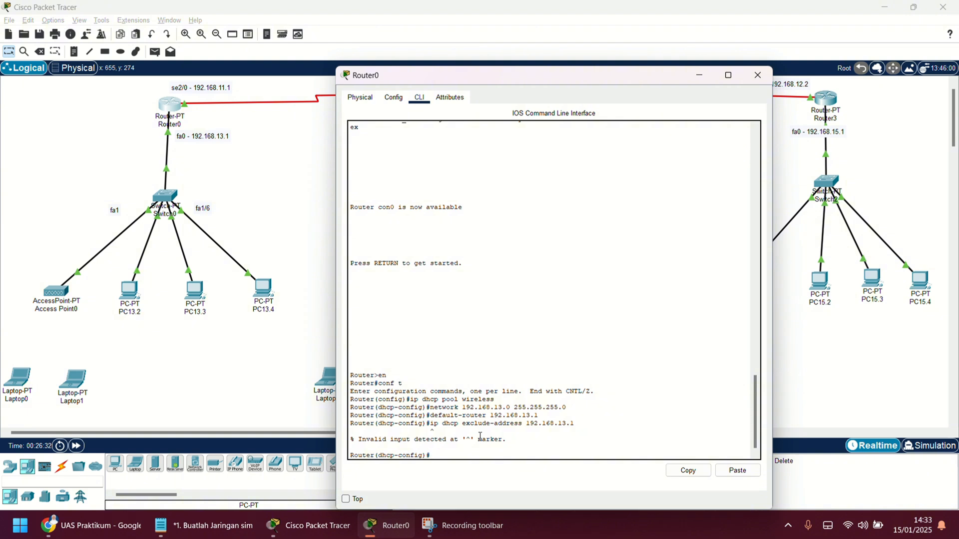
# - Exclude 192.168.13.1 from DHCP assignment on Router0 with ip dhcp excluded-address and close the router window
pyautogui.write('ip dhcp excluded-address 192.168')
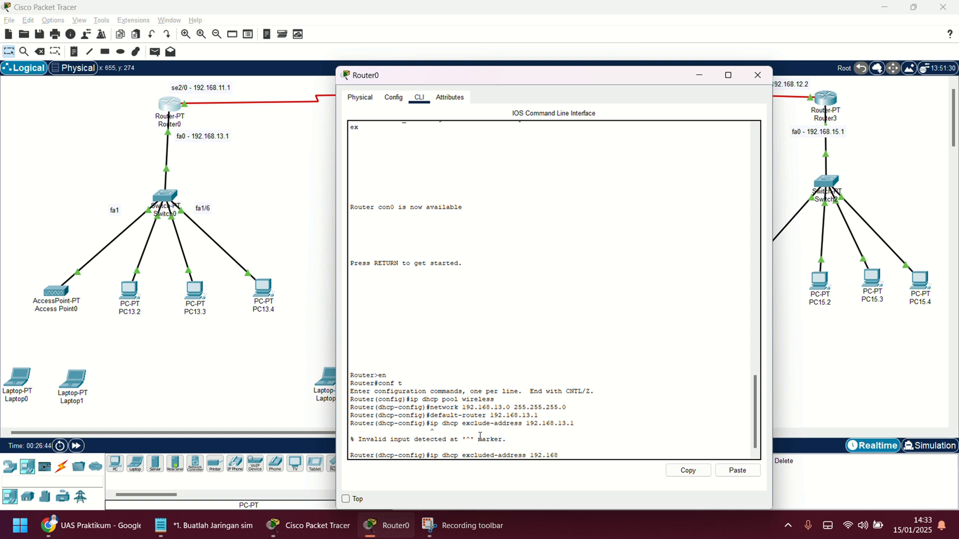
pyautogui.write('.13.1')
pyautogui.press('Return')
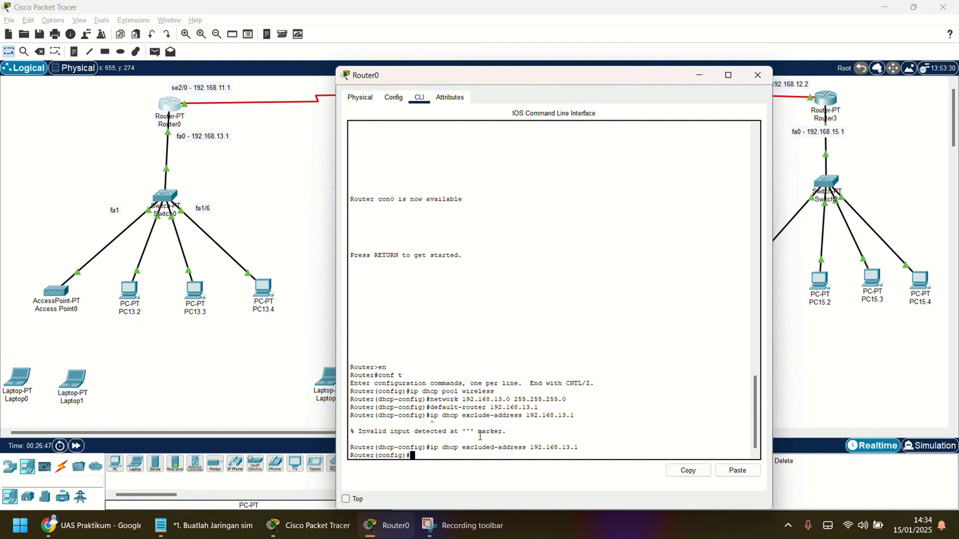
pyautogui.click(758, 75)
# - Open Router1's command line and enter global configuration mode with en and conf t
pyautogui.click(477, 105)
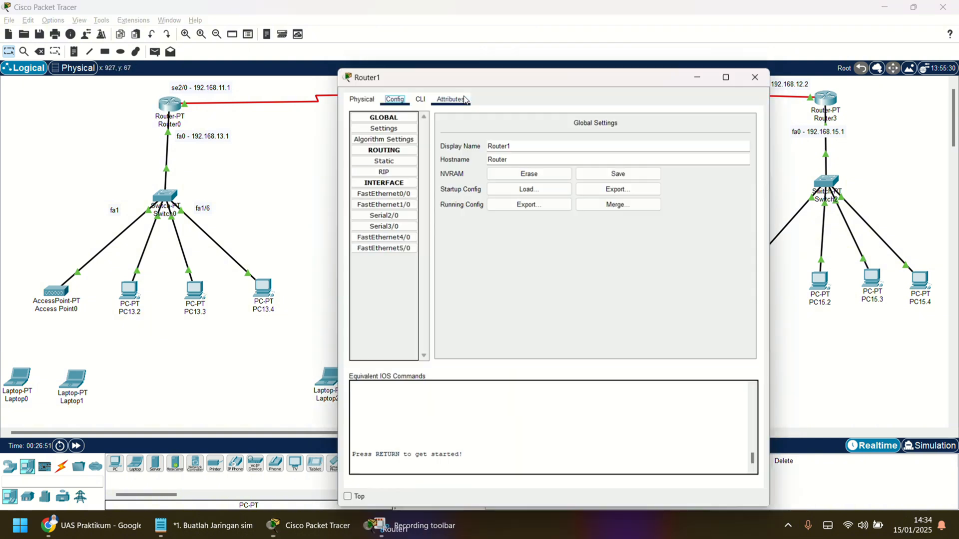
pyautogui.moveTo(480, 85); pyautogui.dragTo(669, 77)
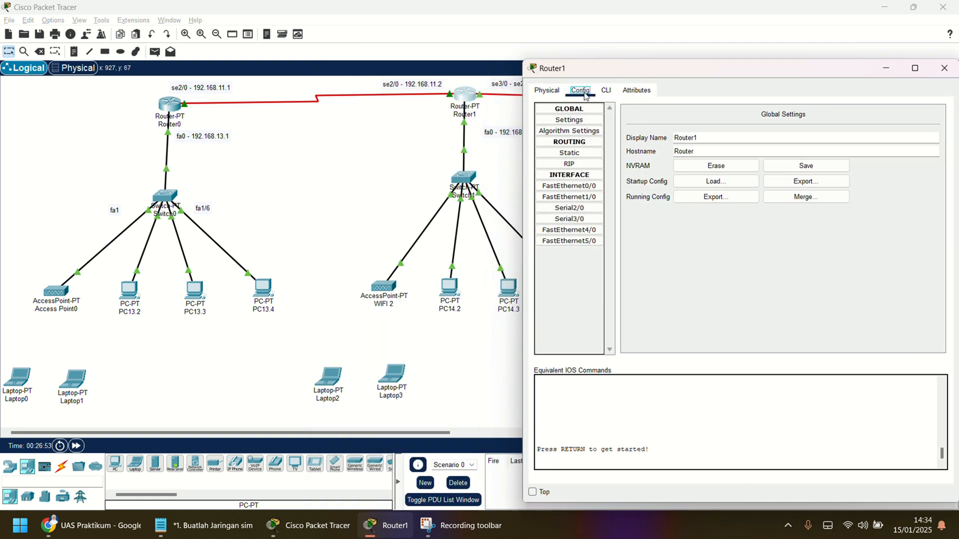
pyautogui.click(606, 90)
pyautogui.press('Return')
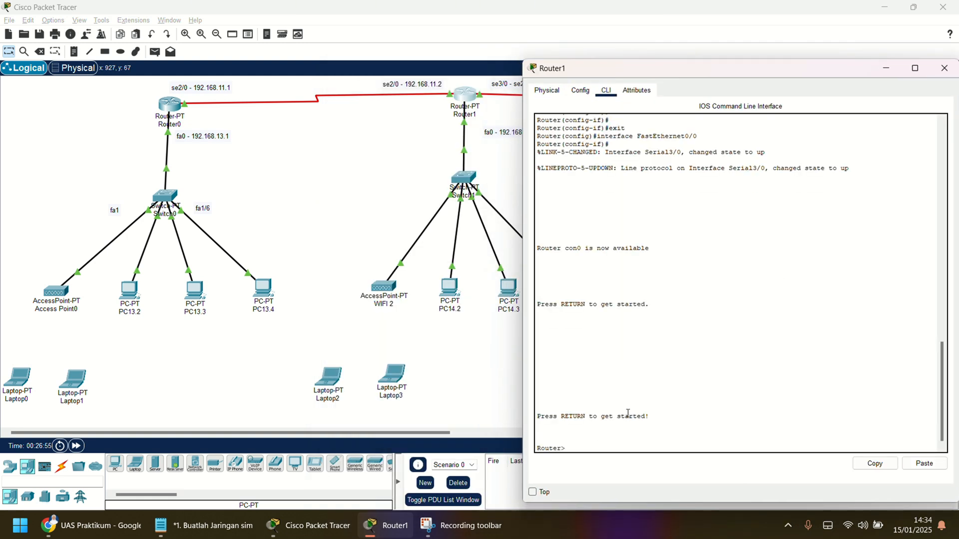
pyautogui.write('en')
pyautogui.press('Return')
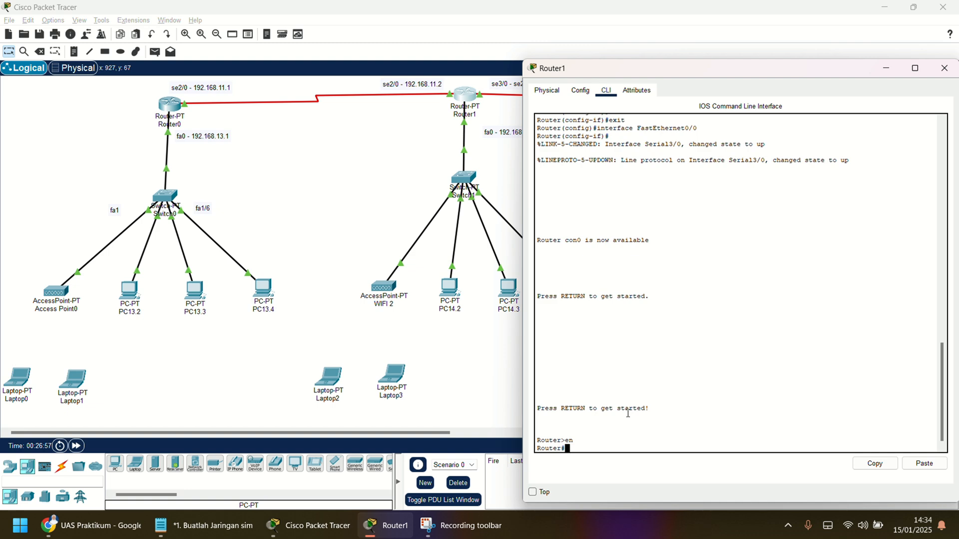
pyautogui.write('conf')
pyautogui.write(' t')
pyautogui.press('Return')
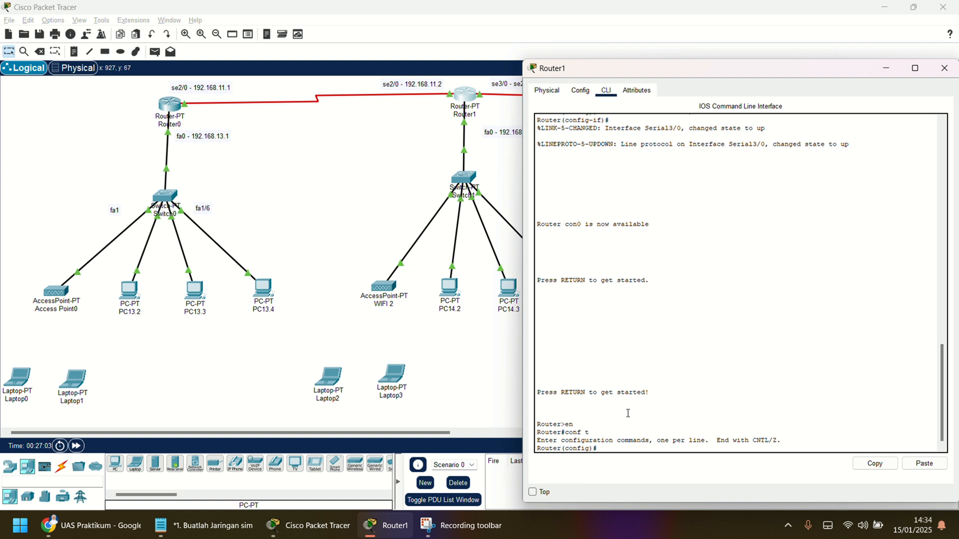
# - Create the DHCP pool "wireless" on Router1 and assign it network 192.168.14.0 with mask 255.255.255.0
pyautogui.write('ip dhcp pool wireless')
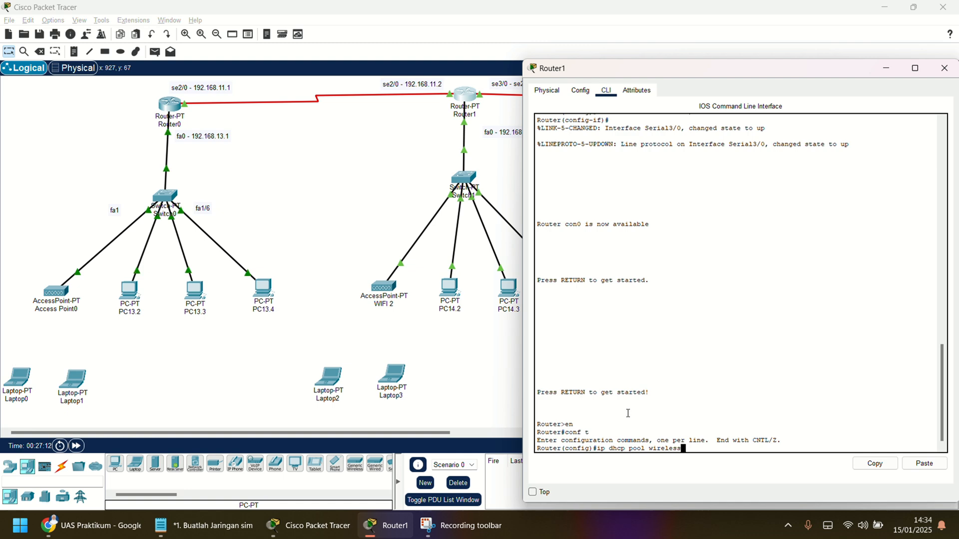
pyautogui.press('Return')
pyautogui.write('nfig)#netw')
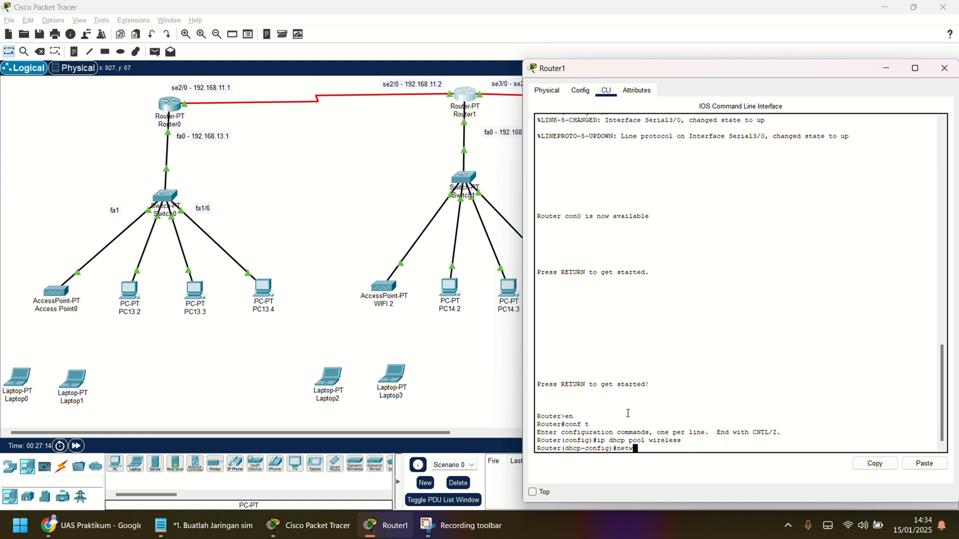
pyautogui.write('ork 192.168.14.0 255.255.255.0')
pyautogui.press('Return')
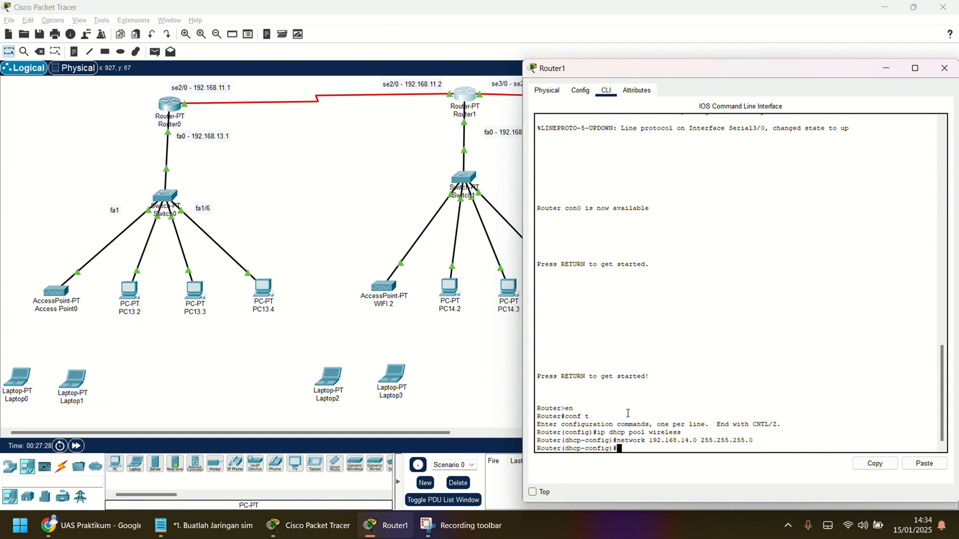
# - Set the Router1 pool's default router to 192.168.14.1, exclude that address from DHCP with ip dhcp excluded-address, and close the window
pyautogui.write('default-router 192.168.14.1')
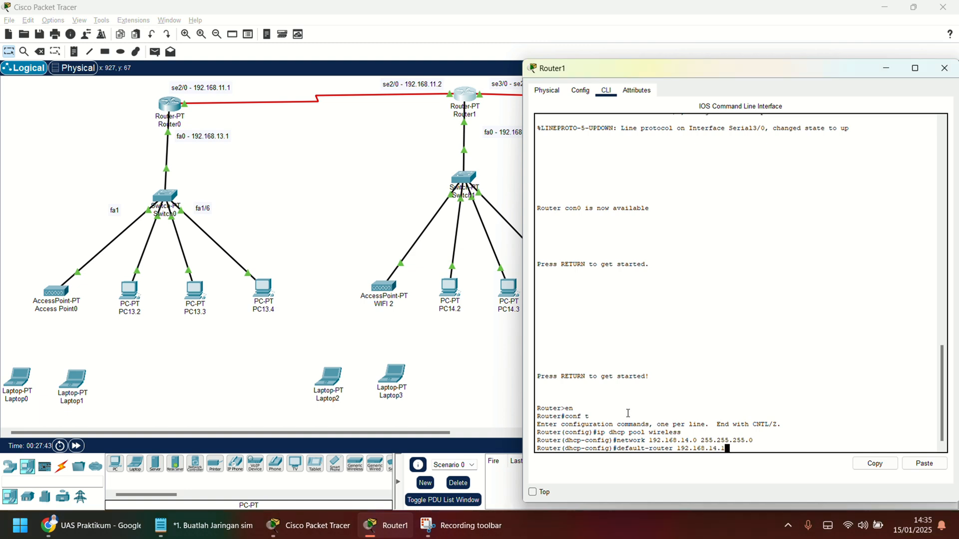
pyautogui.press('Return')
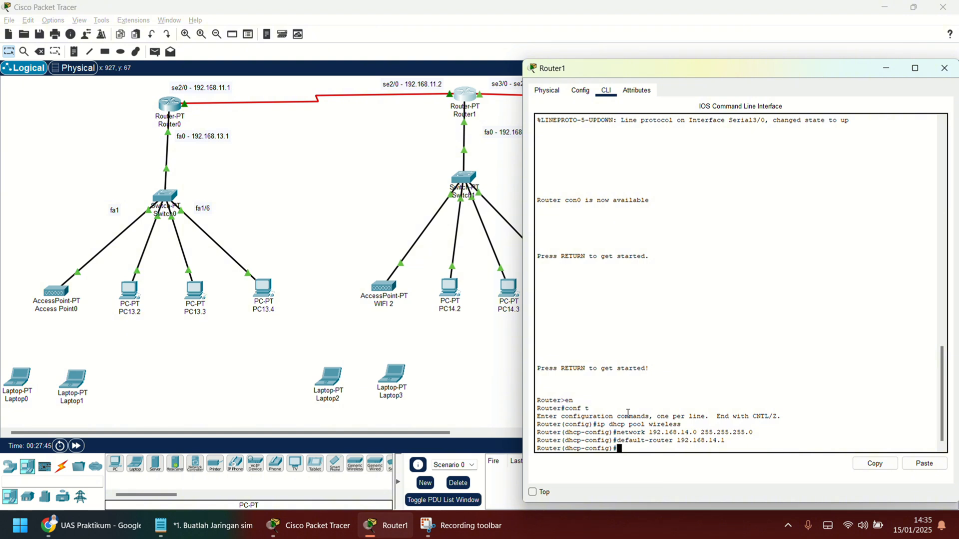
pyautogui.write('ip dhcp excluded-address 192.')
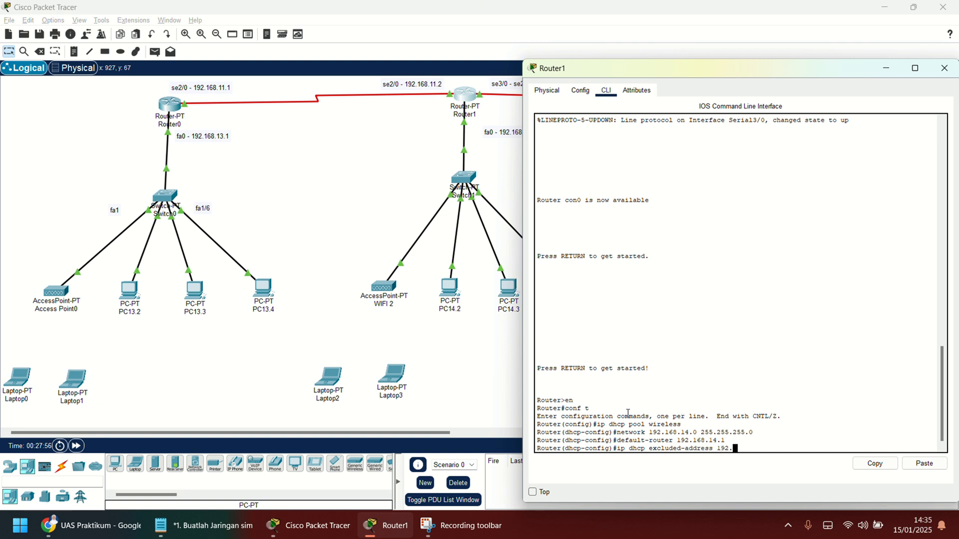
pyautogui.write('168.14.1')
pyautogui.press('Return')
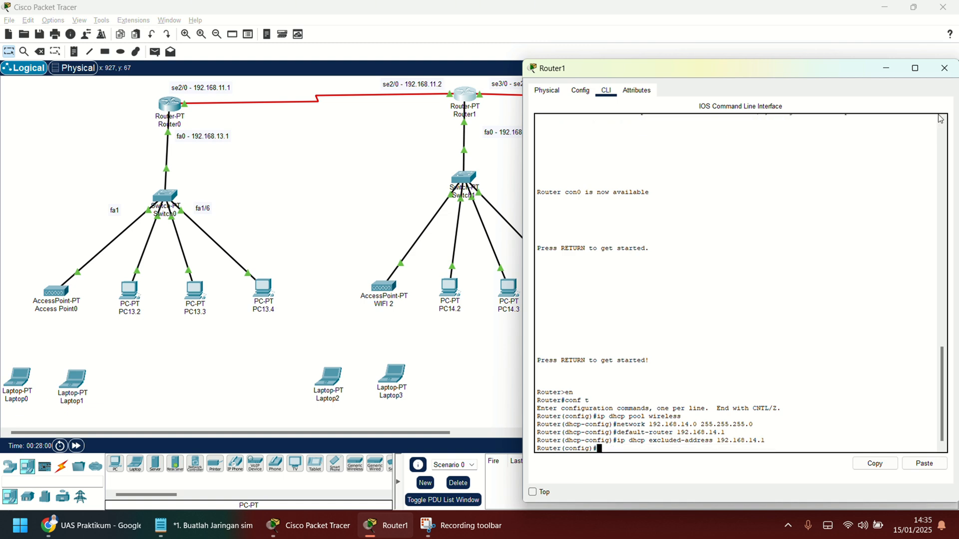
pyautogui.click(945, 68)
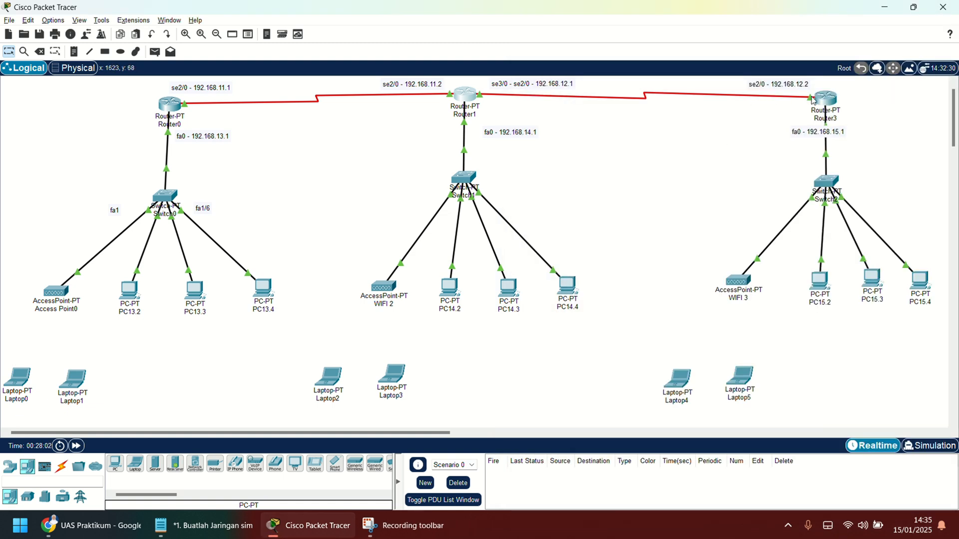
# - Open Router3's command line and enter global configuration mode with en and conf t
pyautogui.click(827, 100)
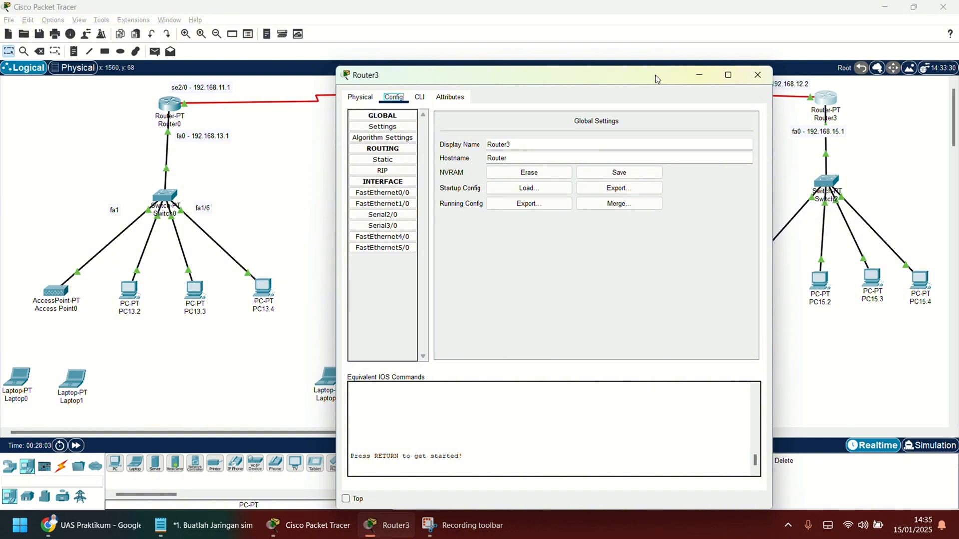
pyautogui.moveTo(664, 82); pyautogui.dragTo(627, 79)
pyautogui.click(413, 95)
pyautogui.click(386, 100)
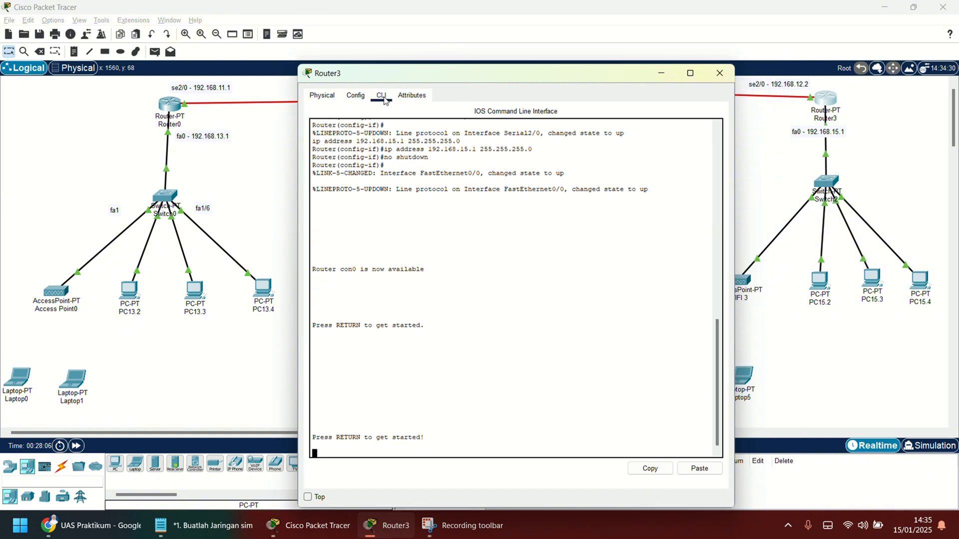
pyautogui.press('Return')
pyautogui.write('en')
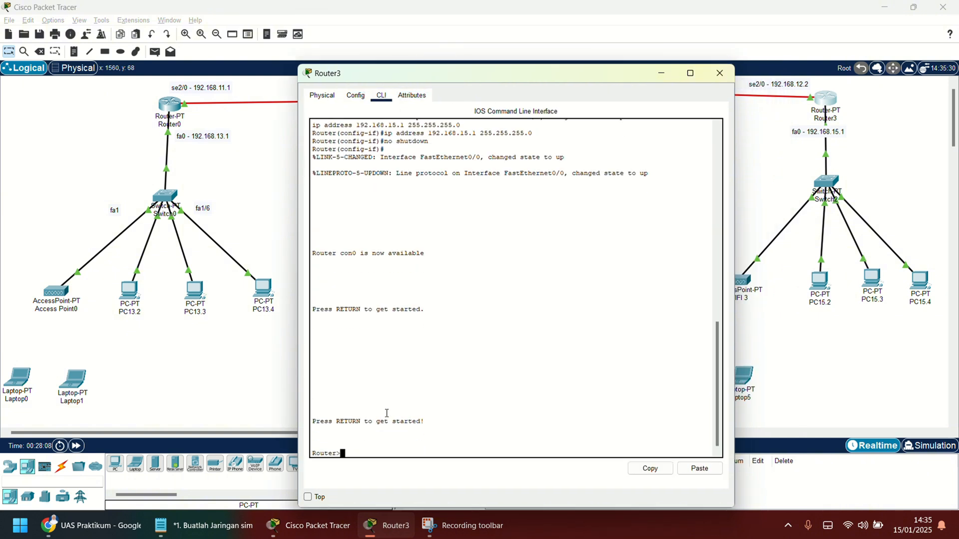
pyautogui.press('Return')
pyautogui.write('conf t')
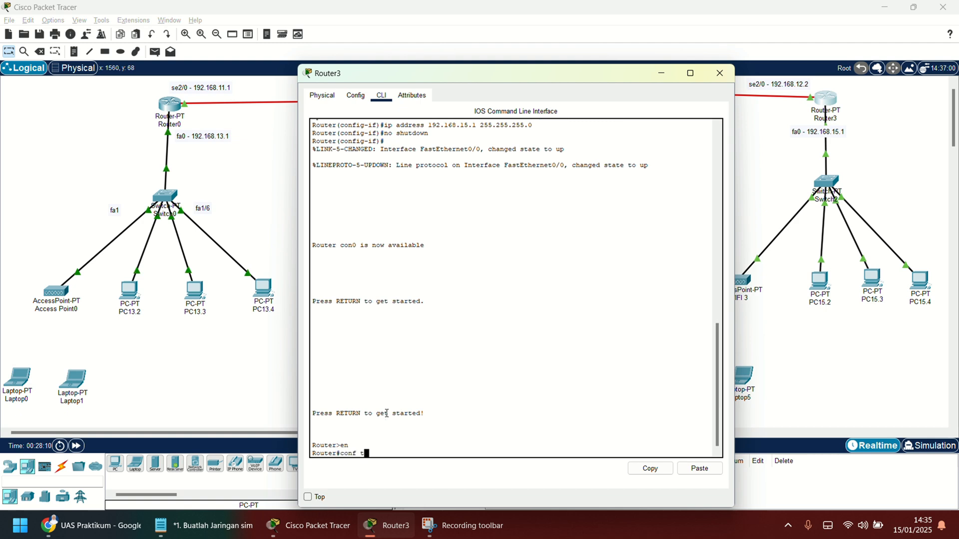
pyautogui.press('Return')
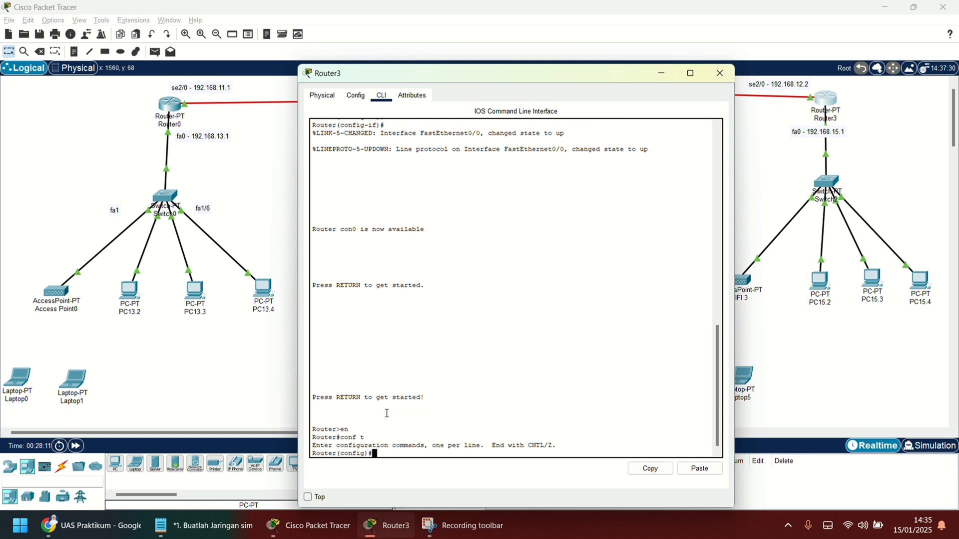
# - Create the DHCP pool "wireless" on Router3 and assign it network 192.168.15.0 with mask 255.255.255.0
pyautogui.write('ip dhcp pool wi')
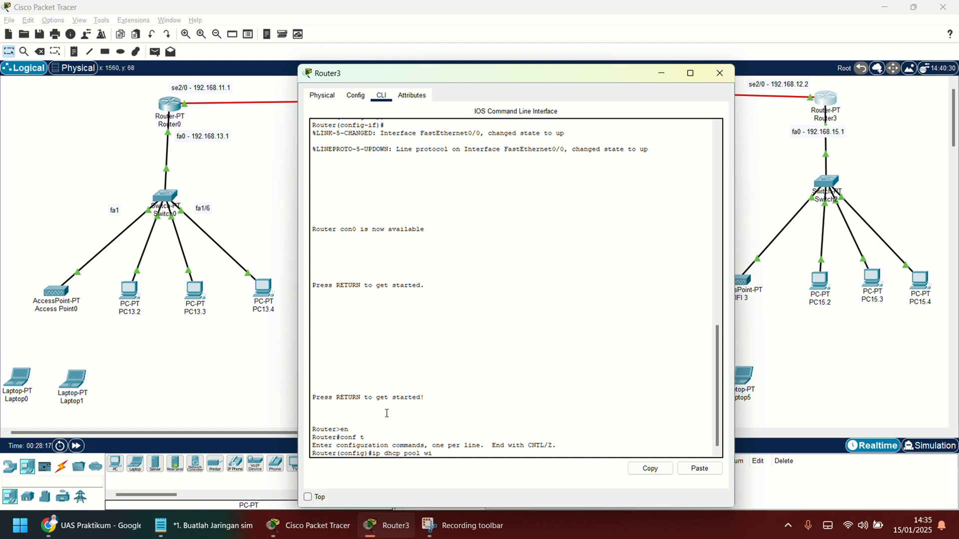
pyautogui.write('reless')
pyautogui.press('Return')
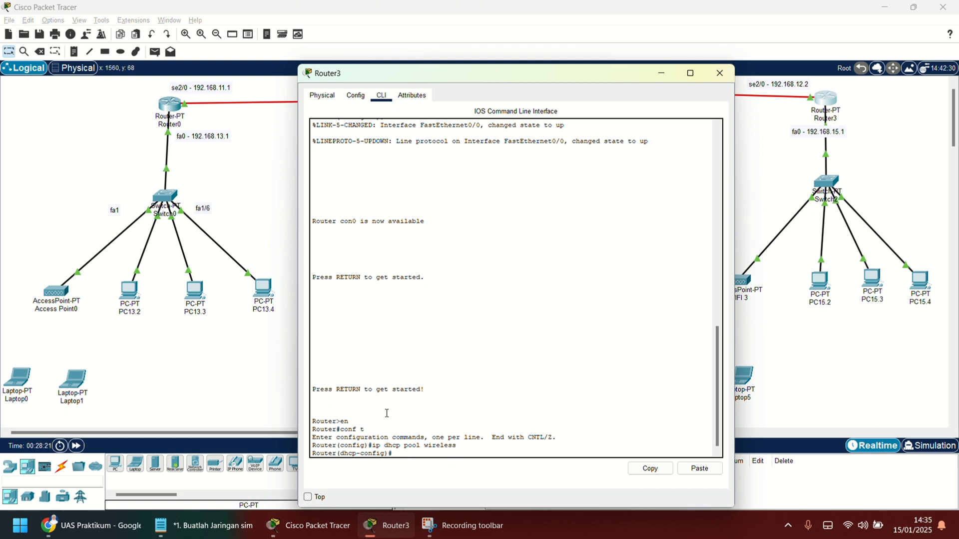
pyautogui.write('netwo')
pyautogui.write('rj')
pyautogui.press('BackSpace')
pyautogui.write('k 192.168.15.0')
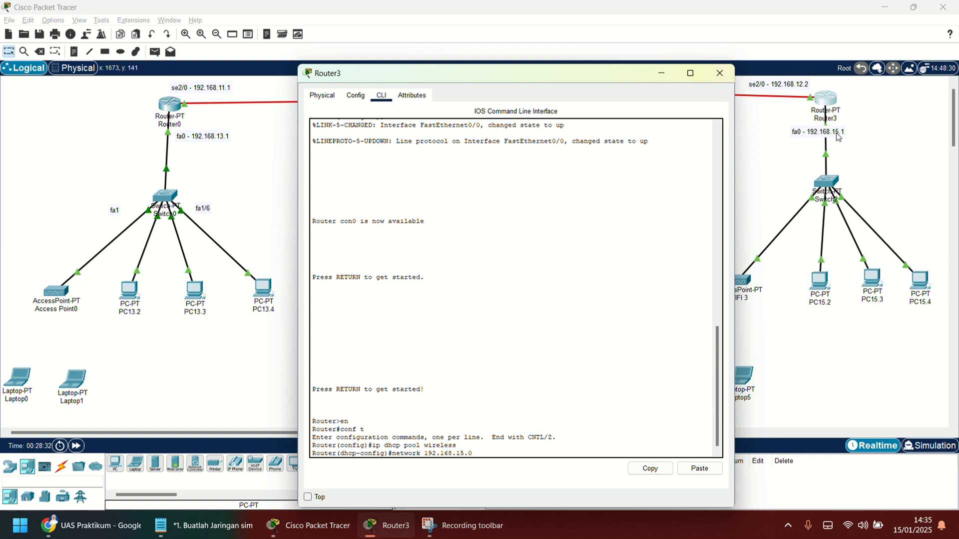
pyautogui.write('  255.255')
pyautogui.write('.255.0')
pyautogui.press('Return')
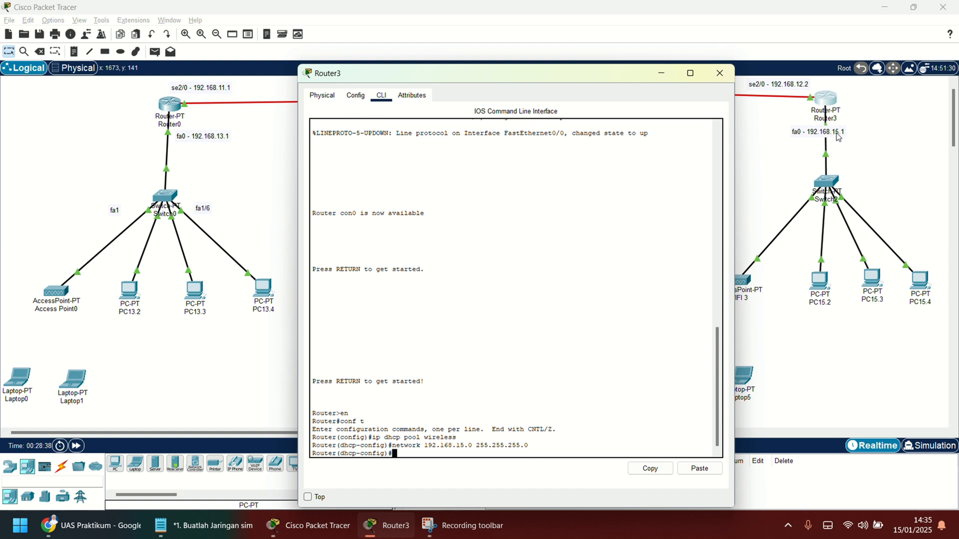
# - Set the Router3 pool's default router to 192.168.15.1, exclude that address from DHCP with ip dhcp excluded-address, and close the window
pyautogui.write('default-router 192.168.15.1')
pyautogui.press('Return')
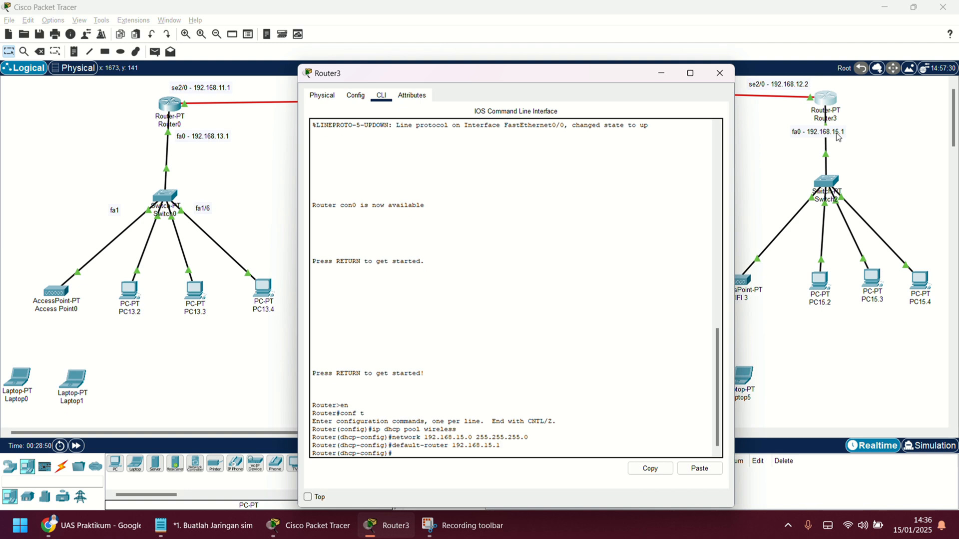
pyautogui.write('ip')
pyautogui.write('dg')
pyautogui.write('ude')
pyautogui.write('d-addess')
pyautogui.write(' 192.16')
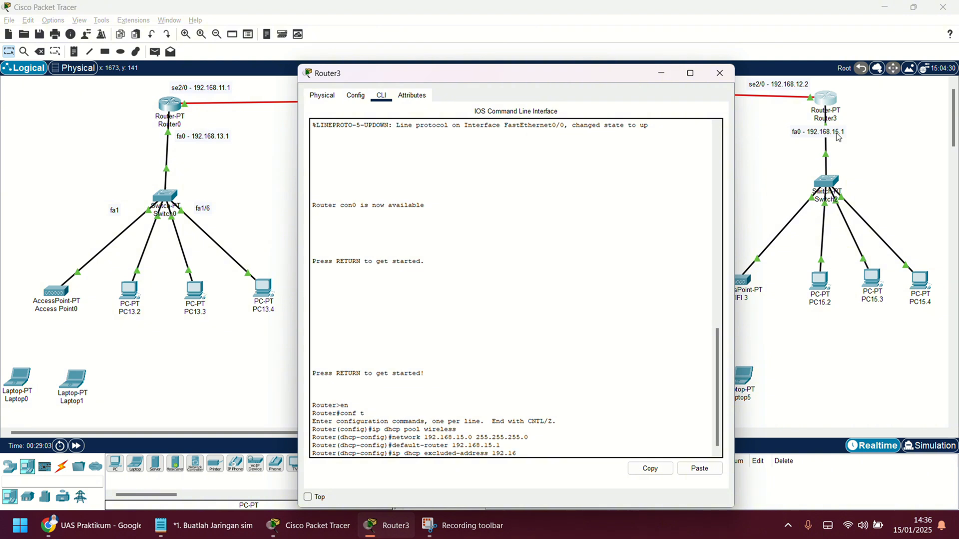
pyautogui.write('8.15.1')
pyautogui.press('Return')
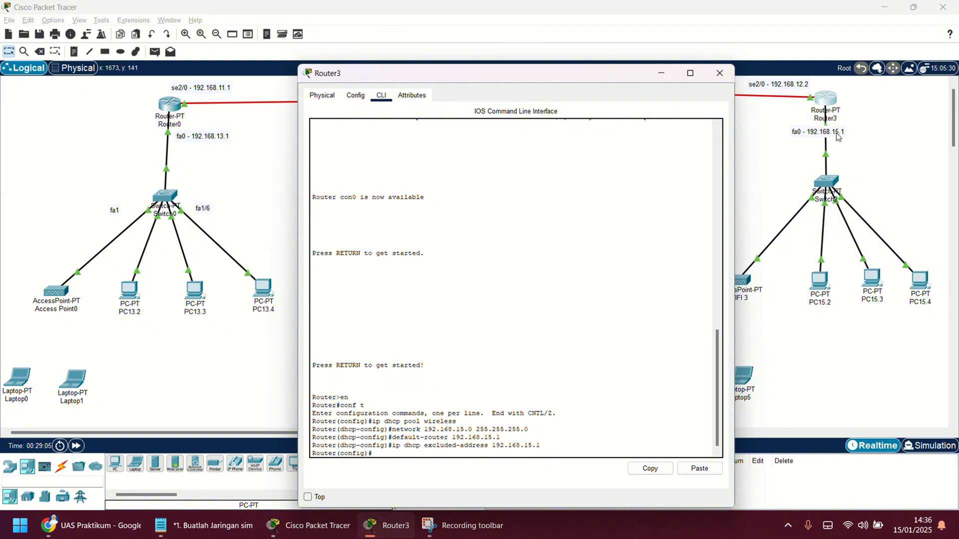
pyautogui.click(720, 73)
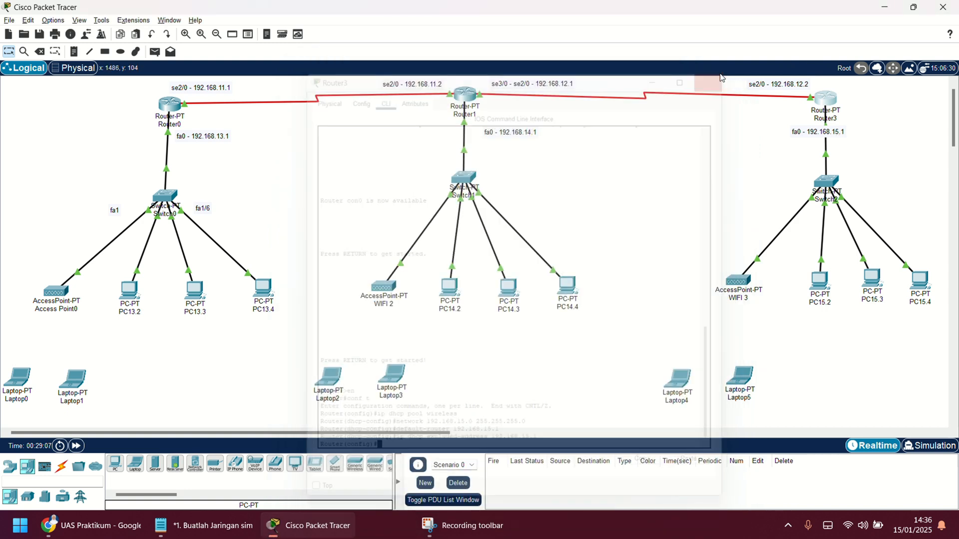
# - Replace the Ethernet module in Laptop0 with the WPC300N wireless module
pyautogui.scroll(1, 167, 362)
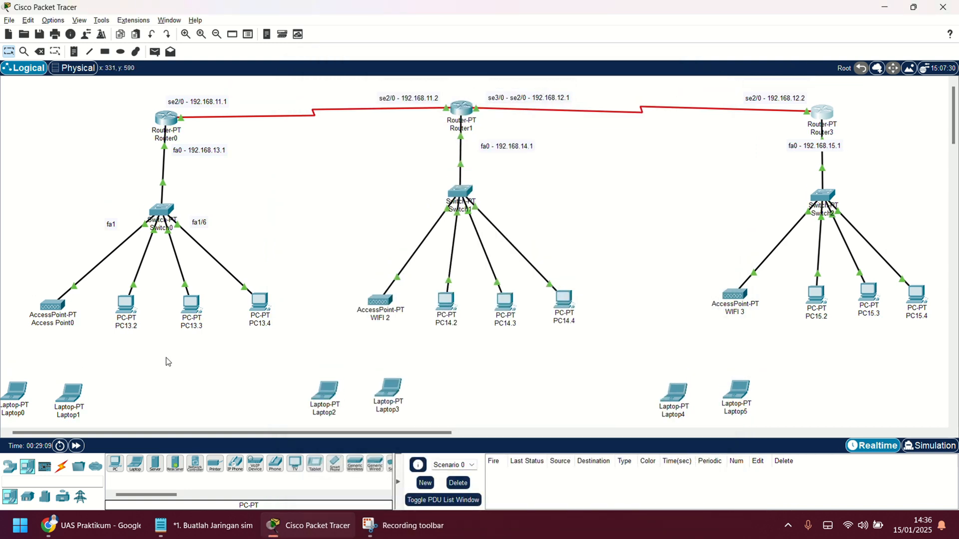
pyautogui.click(17, 390)
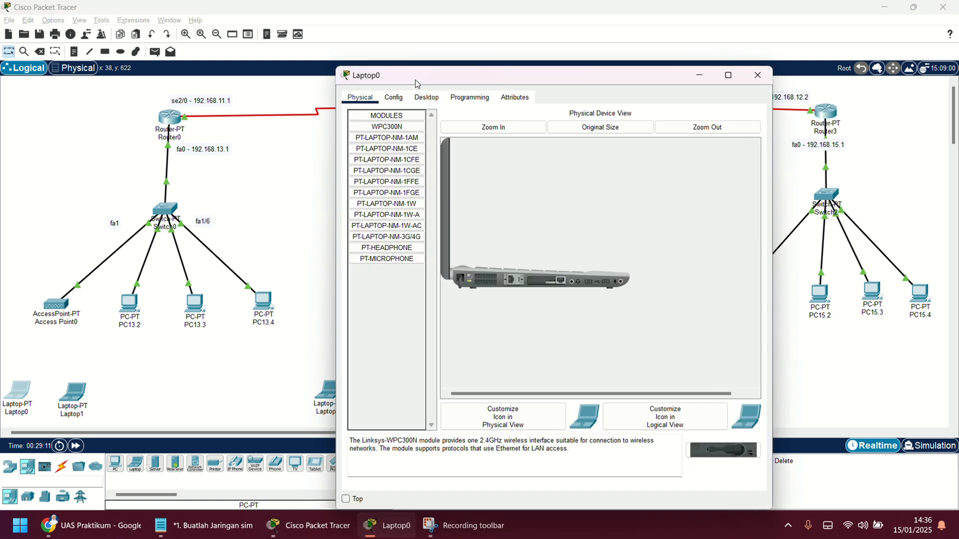
pyautogui.moveTo(418, 84); pyautogui.dragTo(346, 67)
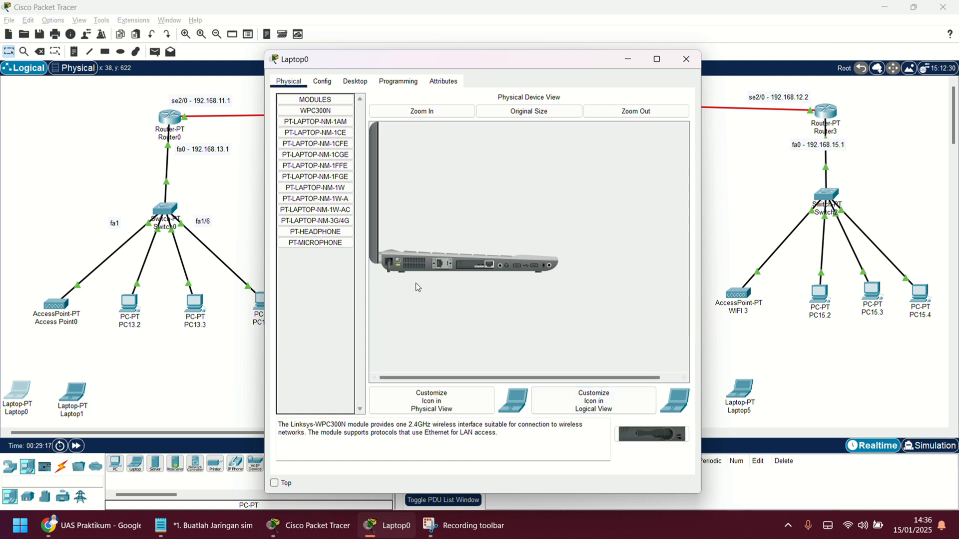
pyautogui.moveTo(477, 266); pyautogui.dragTo(317, 266)
pyautogui.moveTo(623, 444); pyautogui.dragTo(476, 270)
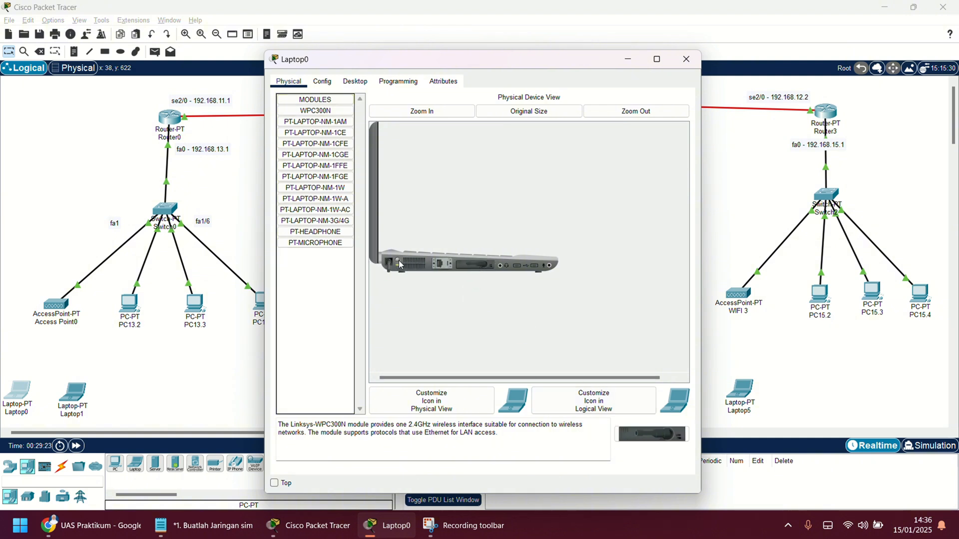
# - Connect Laptop0 to the WIFI 1 wireless network using the WPA pre-shared key, and close its window
pyautogui.click(356, 80)
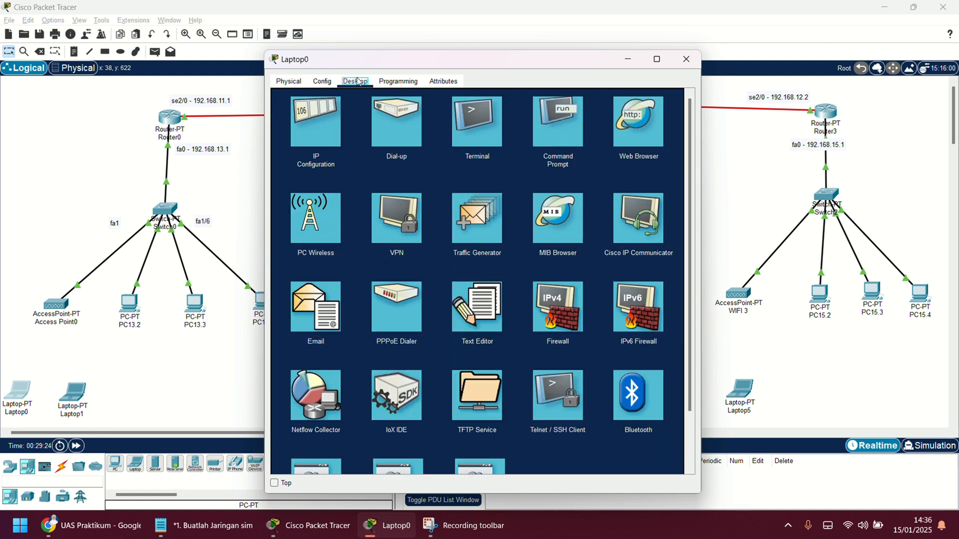
pyautogui.click(327, 202)
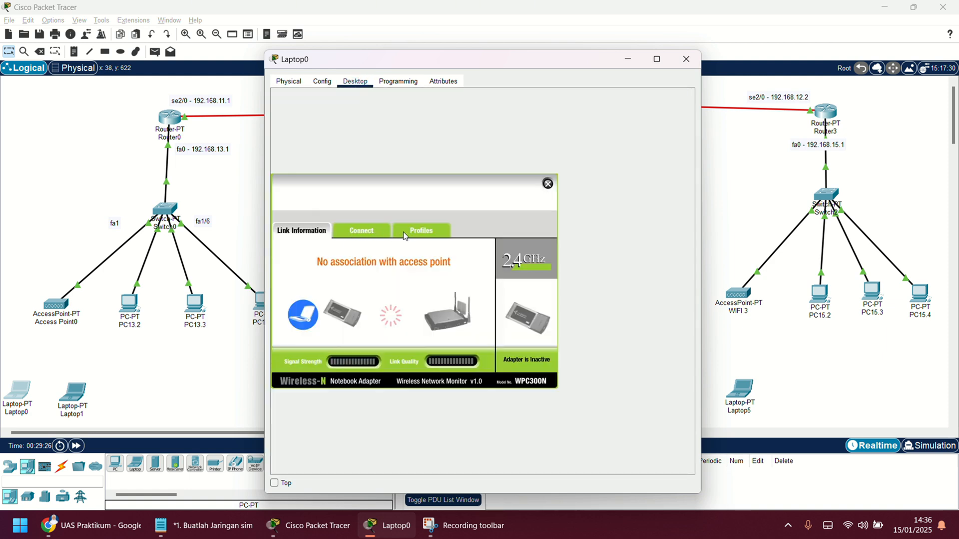
pyautogui.click(356, 232)
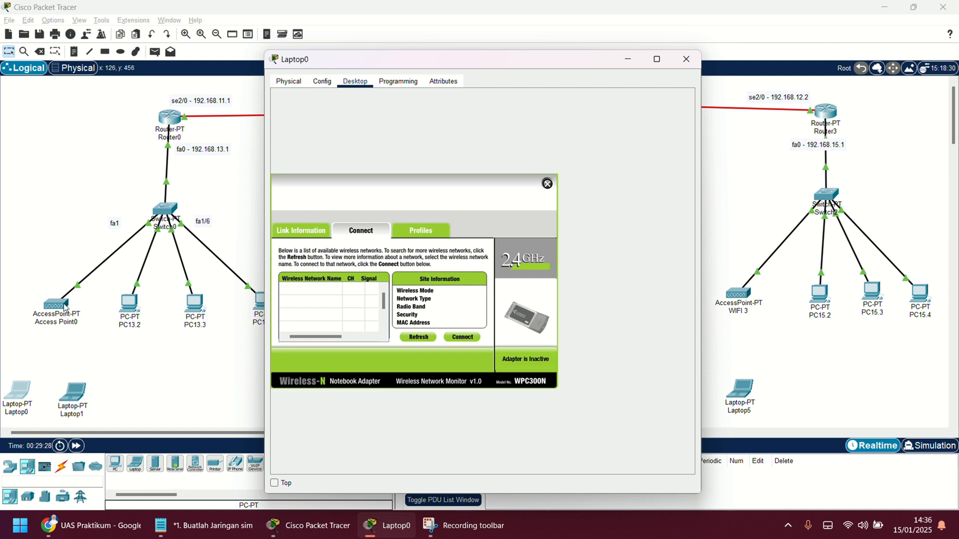
pyautogui.click(411, 338)
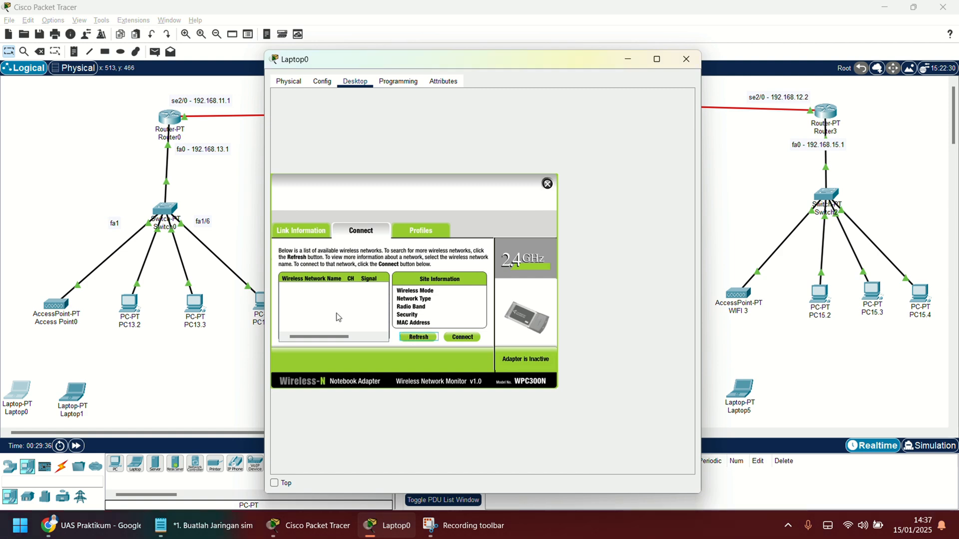
pyautogui.scroll(-1, 339, 317)
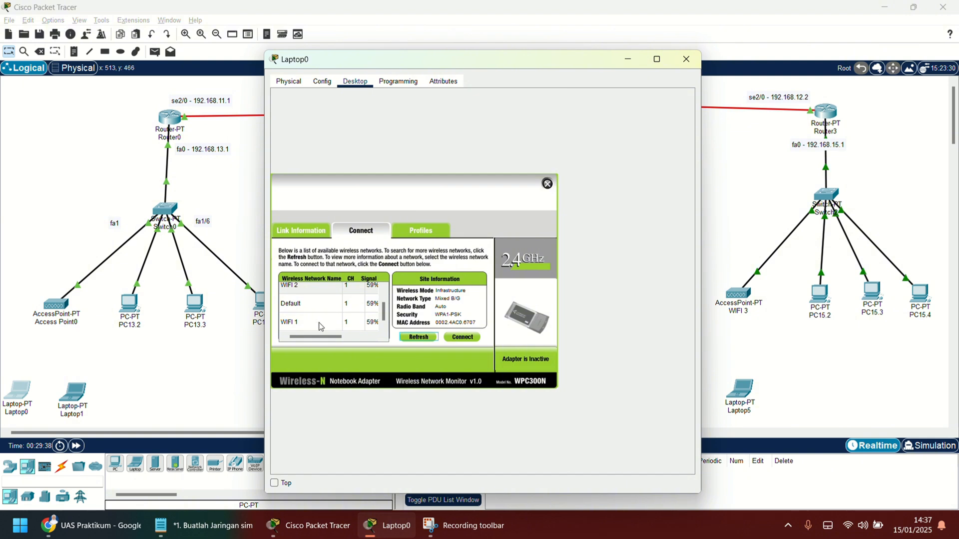
pyautogui.click(321, 327)
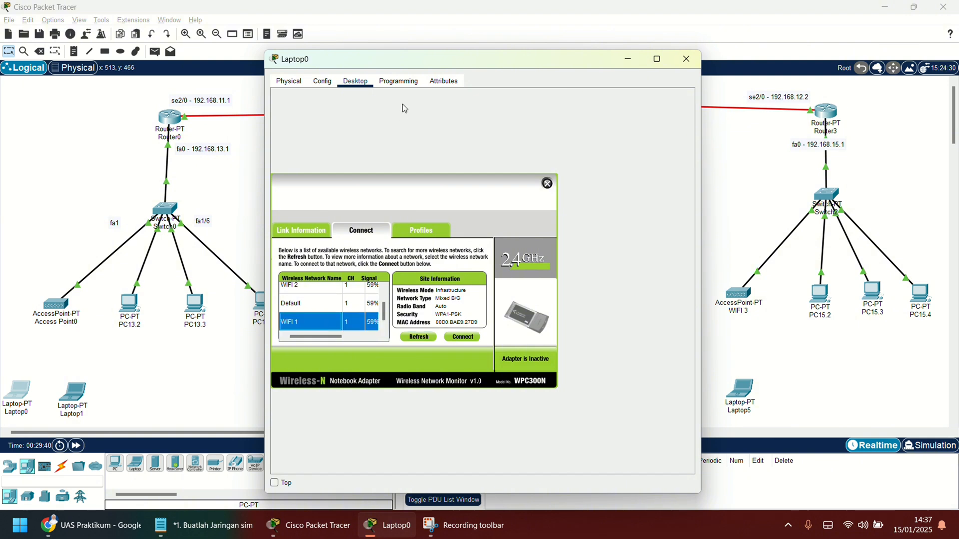
pyautogui.moveTo(413, 70); pyautogui.dragTo(337, 93)
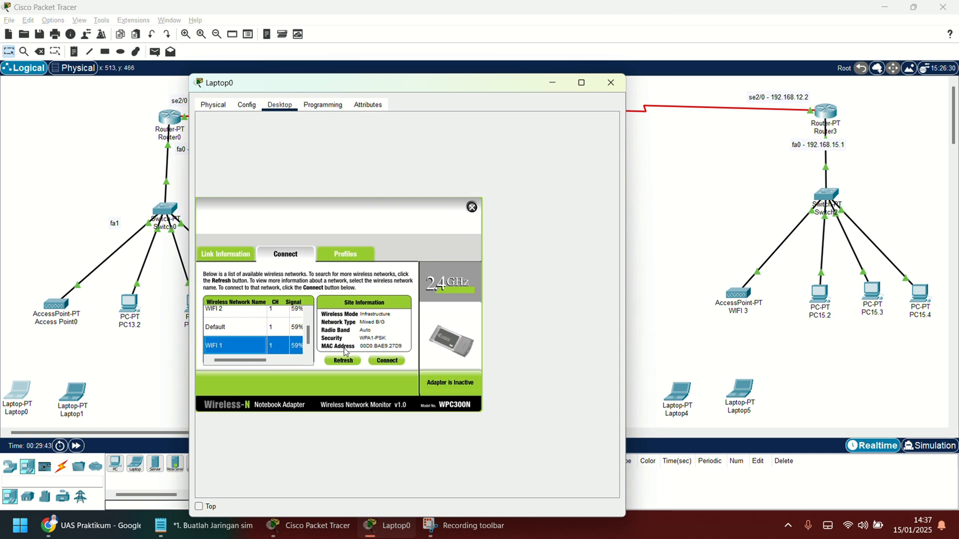
pyautogui.click(384, 361)
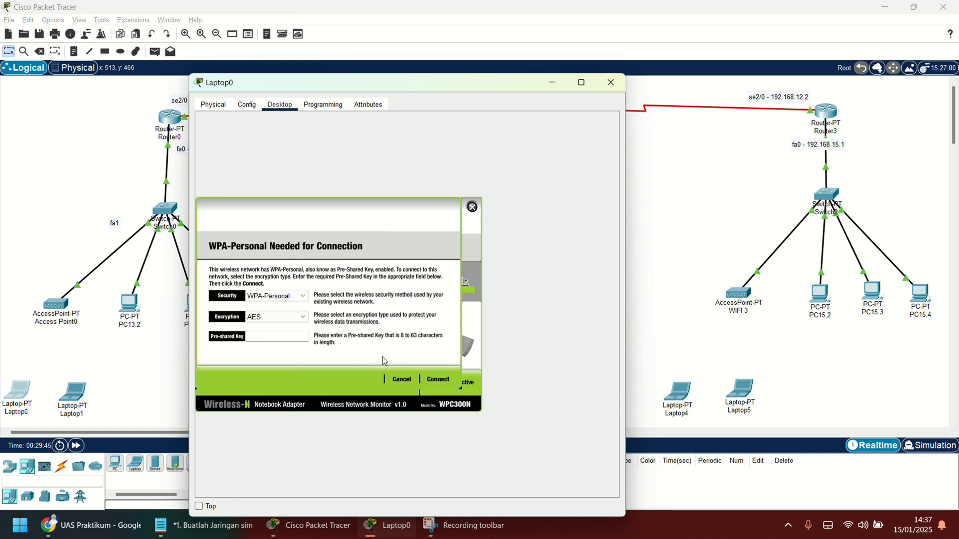
pyautogui.write('11111111')
pyautogui.click(438, 379)
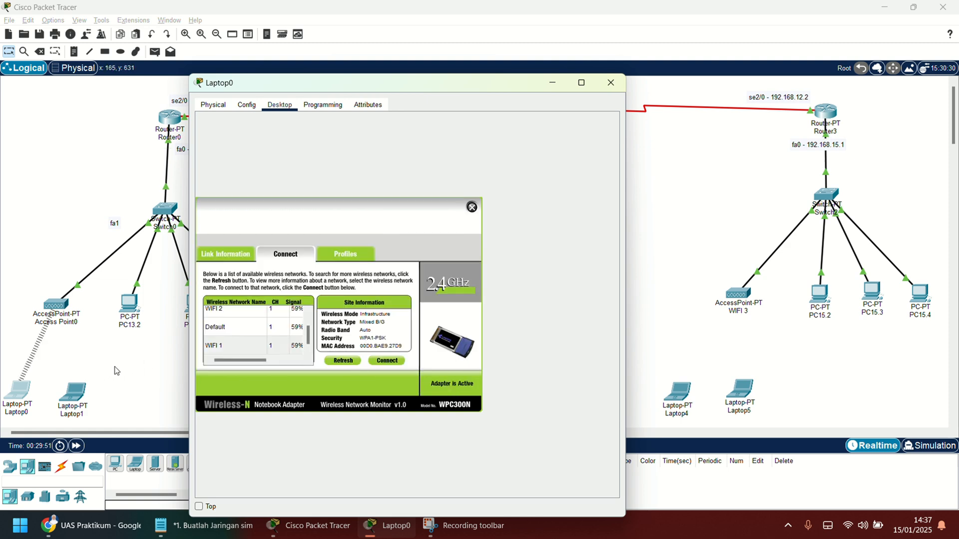
pyautogui.click(608, 90)
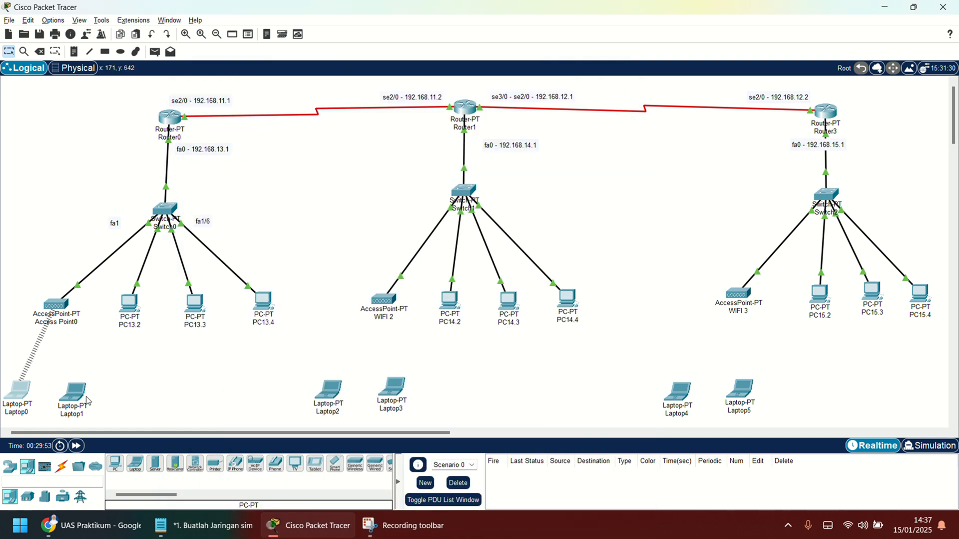
# - Install the WPC300N wireless module in Laptop1's empty slot and show the laptop's desktop applications
pyautogui.click(72, 395)
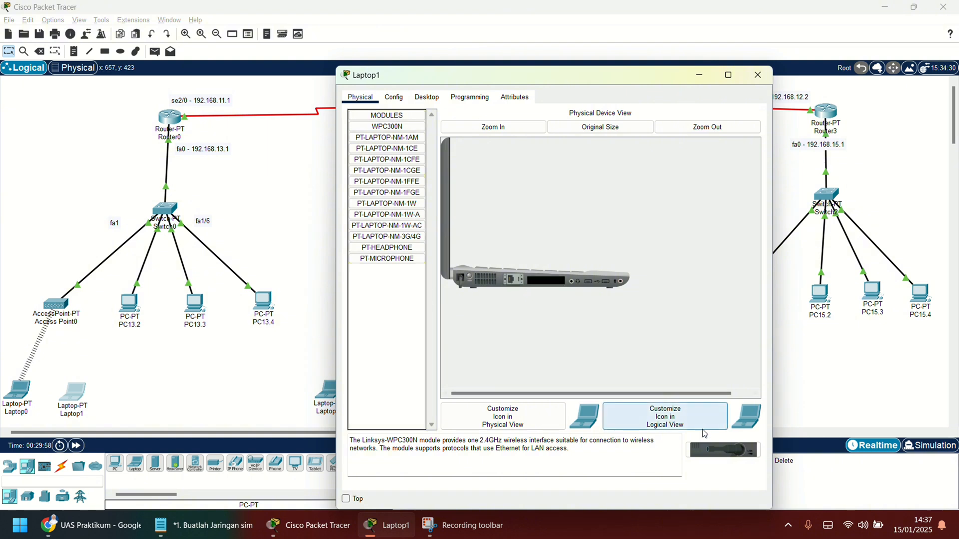
pyautogui.moveTo(723, 450); pyautogui.dragTo(544, 289)
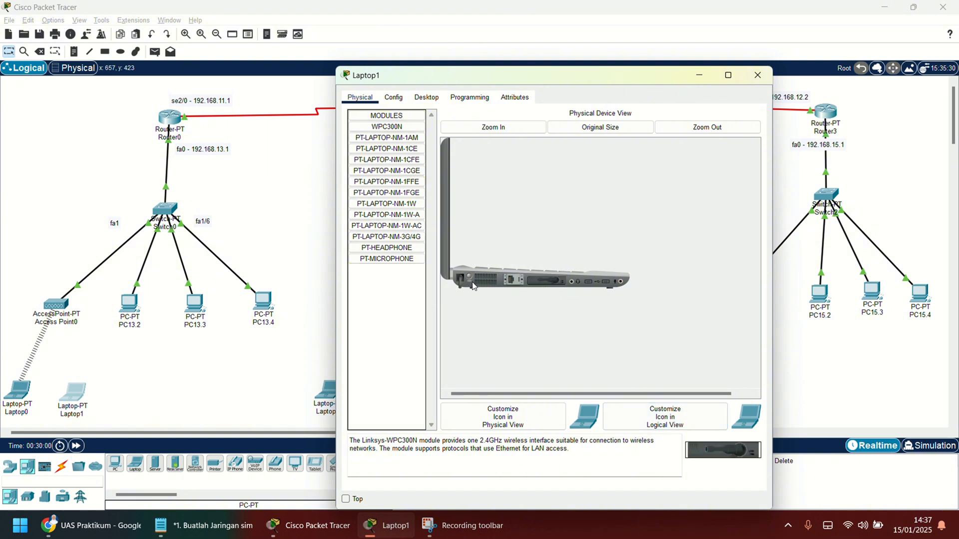
pyautogui.click(426, 98)
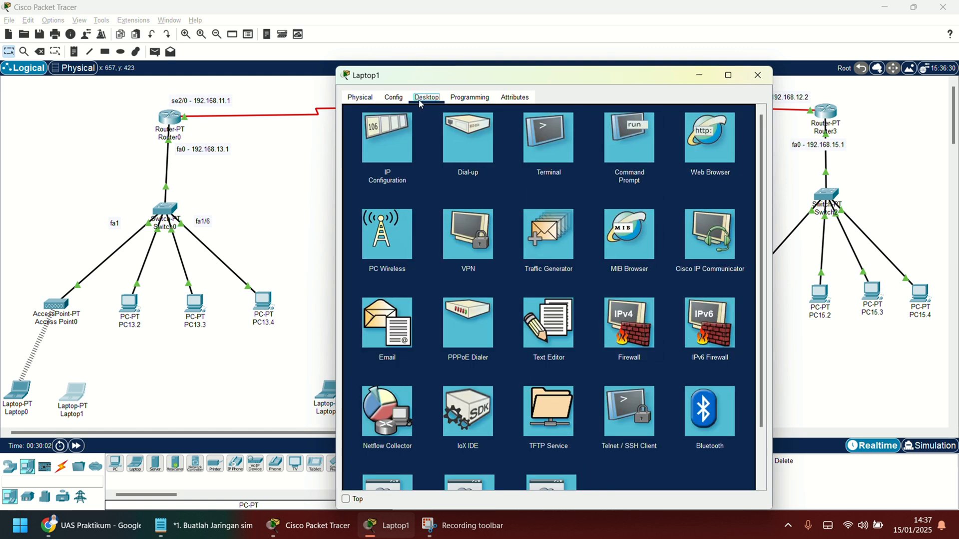
# - Try to connect Laptop1 to the WIFI 2 wireless network with the WPA pre-shared key
pyautogui.click(388, 252)
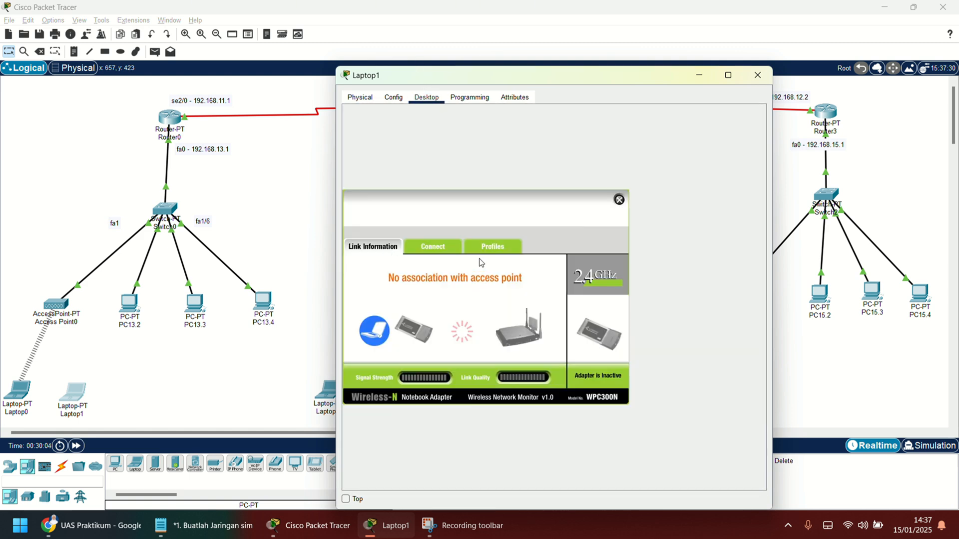
pyautogui.click(434, 249)
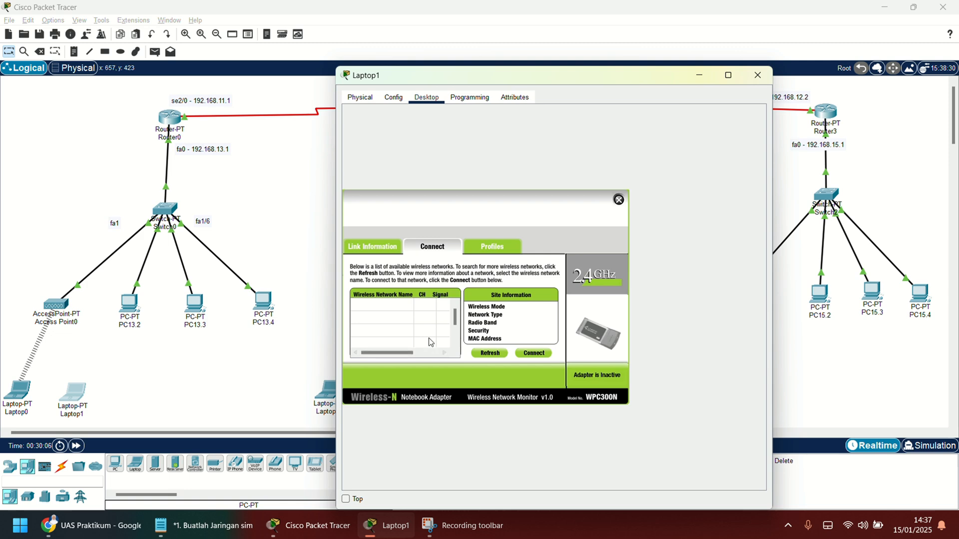
pyautogui.click(490, 353)
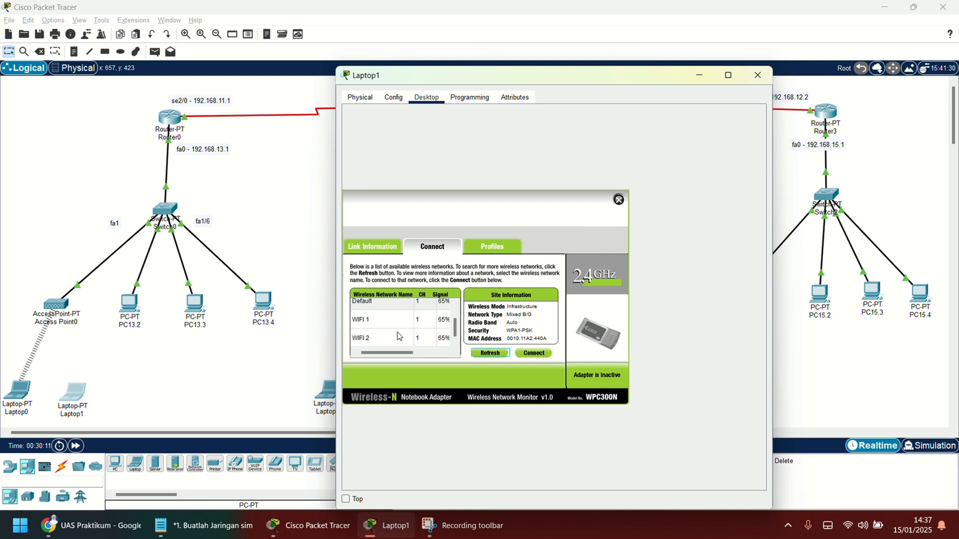
pyautogui.click(407, 340)
pyautogui.click(525, 356)
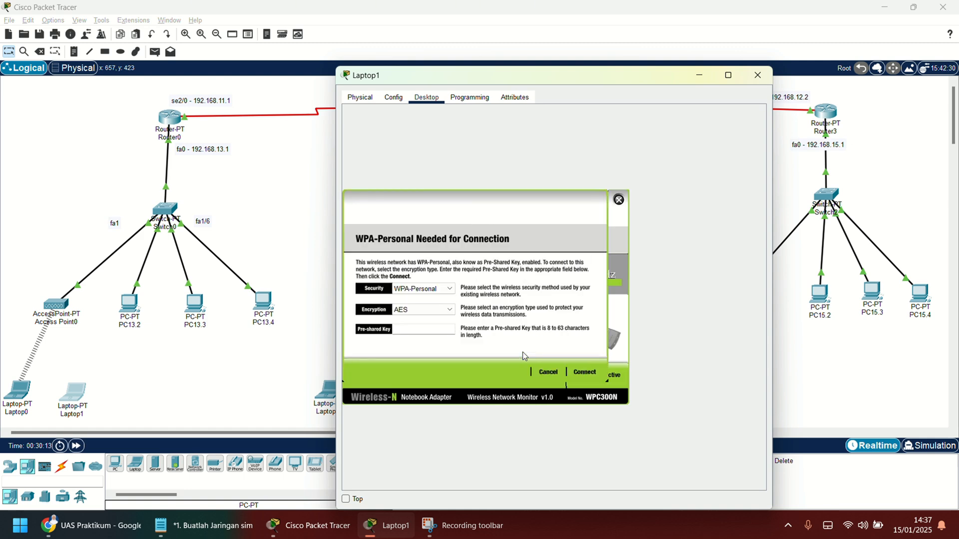
pyautogui.write('11111111')
pyautogui.click(586, 371)
pyautogui.click(621, 200)
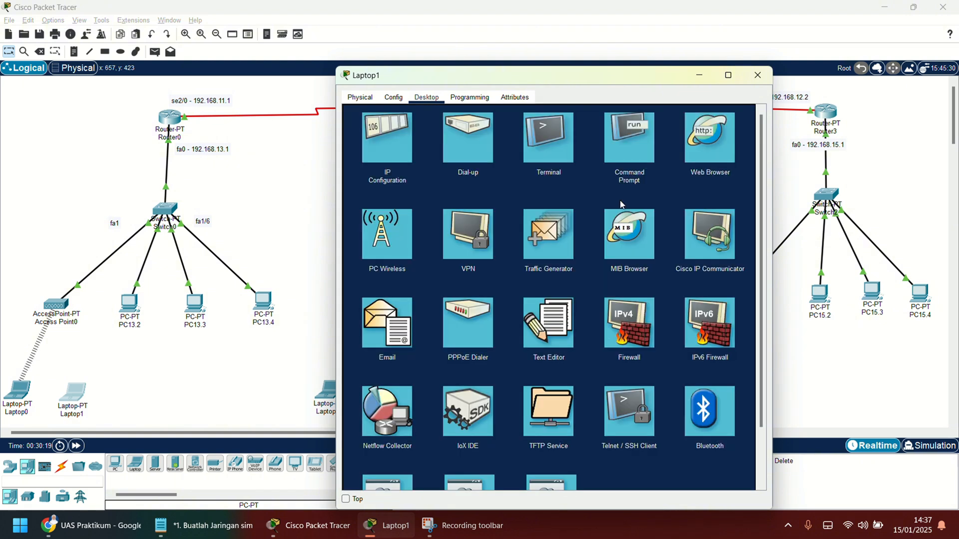
# - Connect Laptop1 to the WIFI 1 wireless network using the WPA pre-shared key, and close its window
pyautogui.click(392, 240)
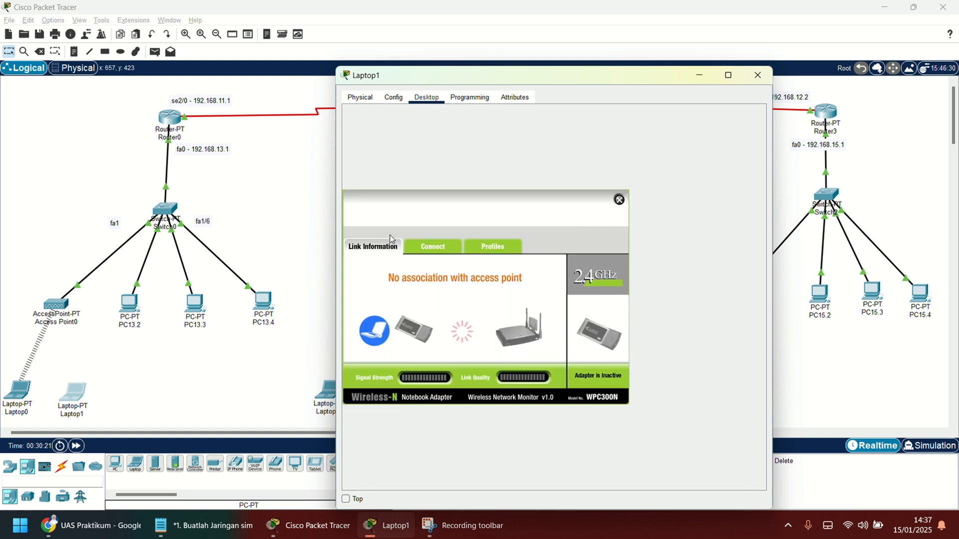
pyautogui.click(435, 247)
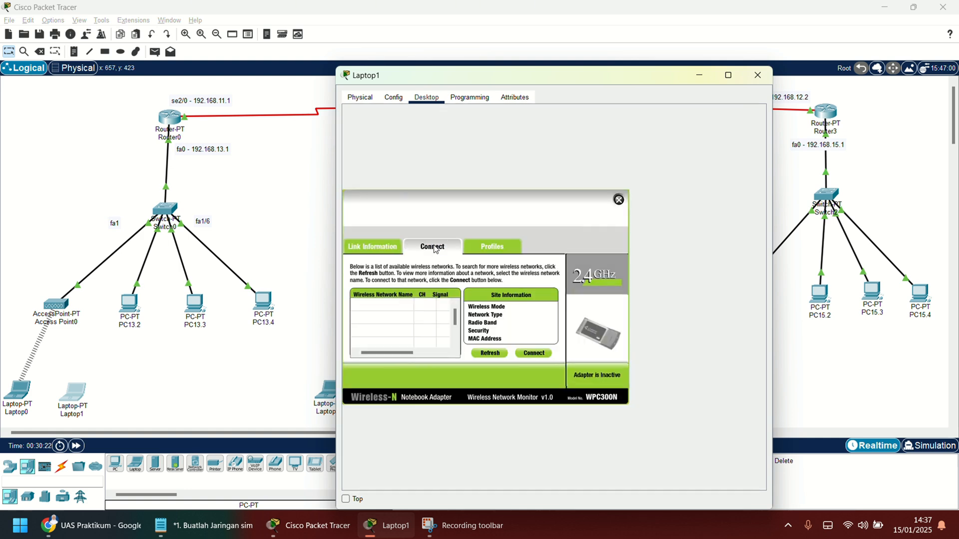
pyautogui.click(489, 352)
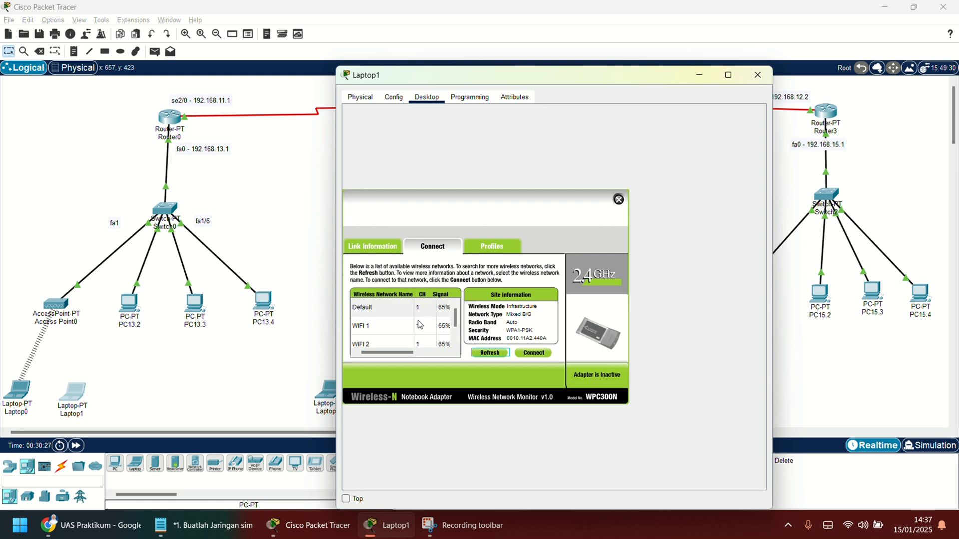
pyautogui.click(383, 328)
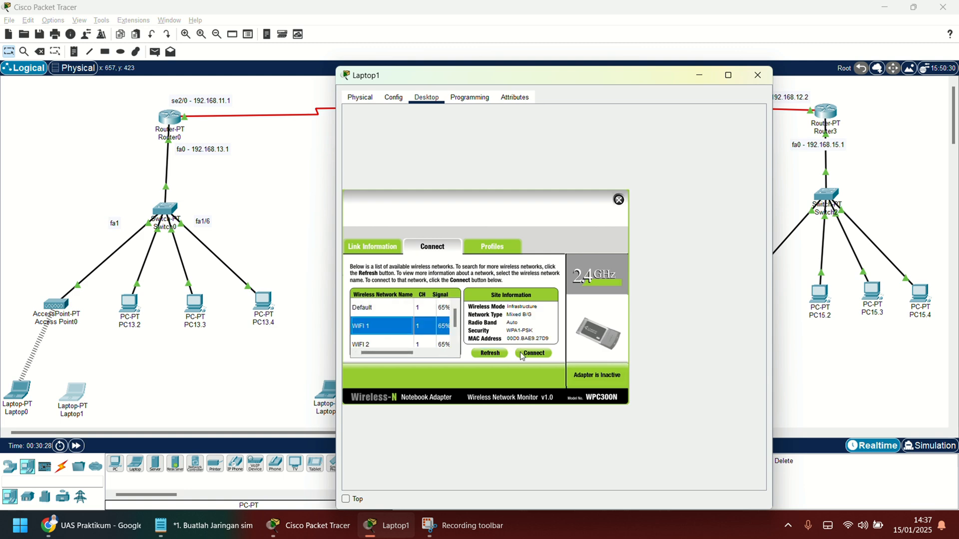
pyautogui.click(522, 355)
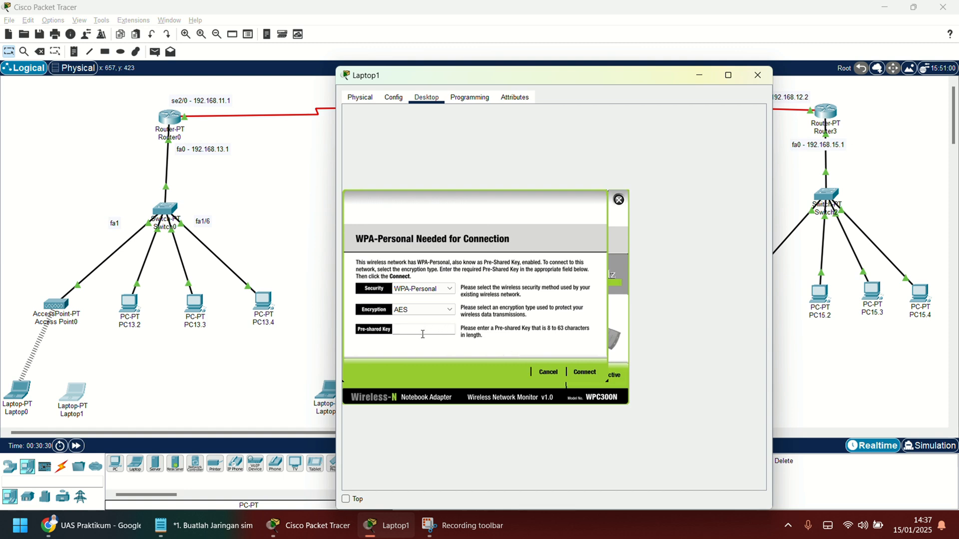
pyautogui.write('11111111')
pyautogui.click(588, 373)
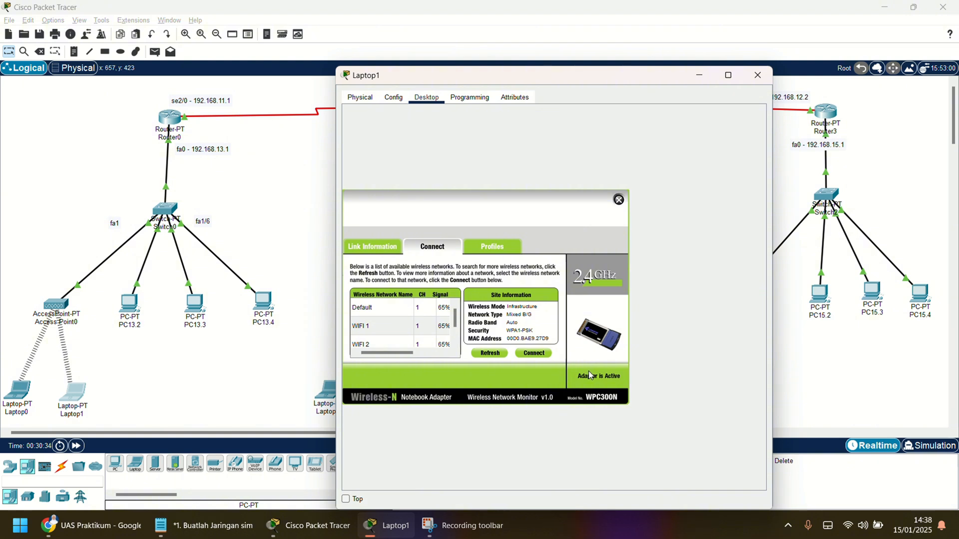
pyautogui.click(619, 200)
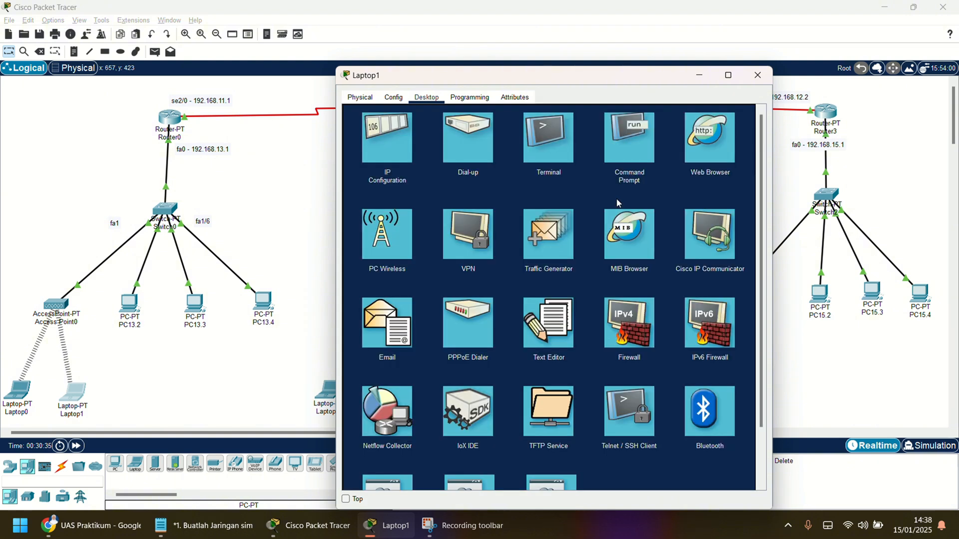
pyautogui.click(757, 73)
# - Rename Access Point0 in the 192.168.13 network as WIFI 1
pyautogui.click(50, 322)
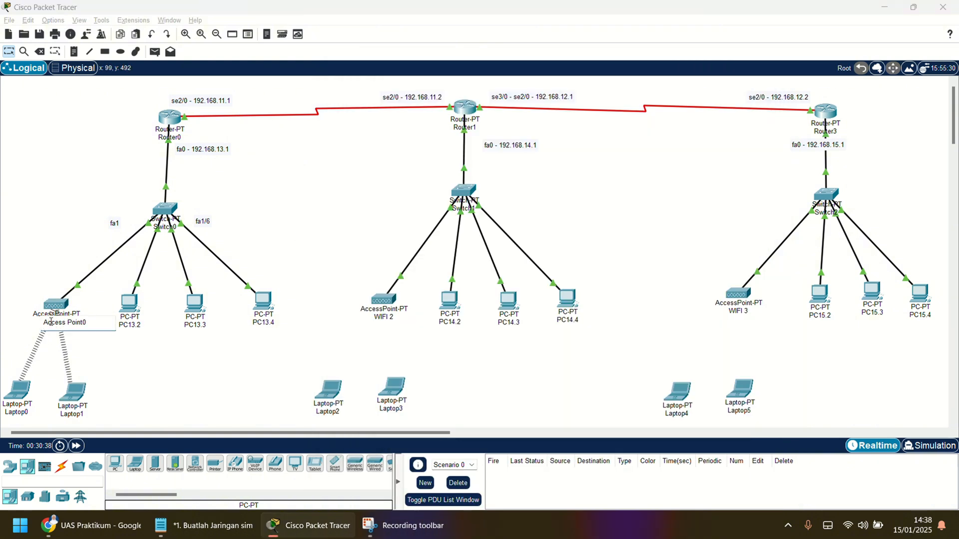
pyautogui.hotkey('ctrl', 'a')
pyautogui.write('WIFI 1')
# - Swap Laptop2's Ethernet module for the WPC300N wireless module, power the laptop back on and show its desktop applications
pyautogui.click(334, 390)
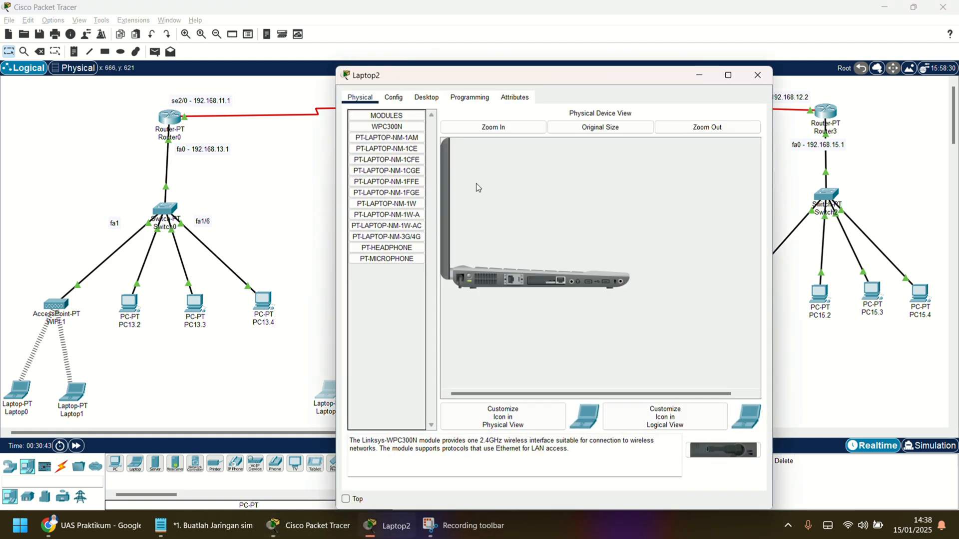
pyautogui.moveTo(470, 85); pyautogui.dragTo(579, 64)
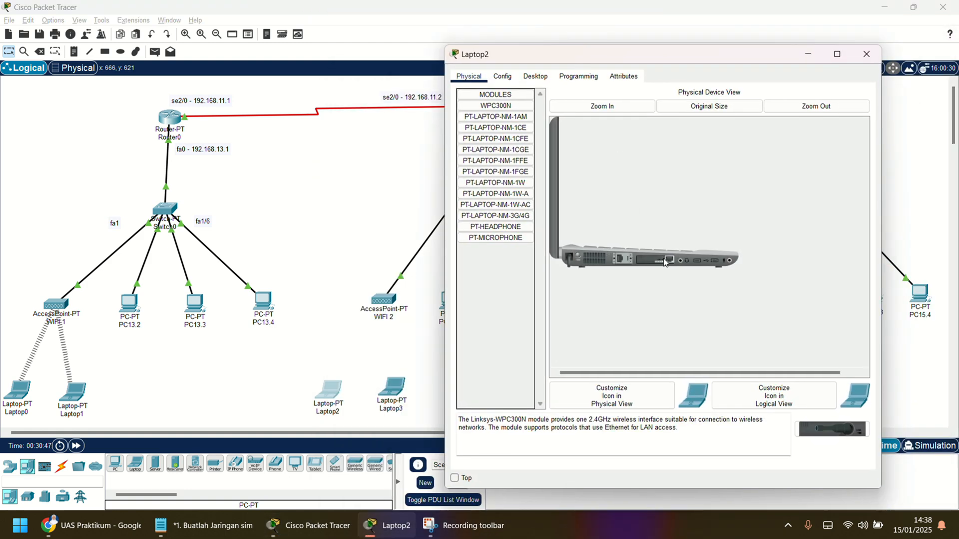
pyautogui.moveTo(666, 263); pyautogui.dragTo(507, 268)
pyautogui.moveTo(806, 428); pyautogui.dragTo(650, 257)
pyautogui.click(538, 82)
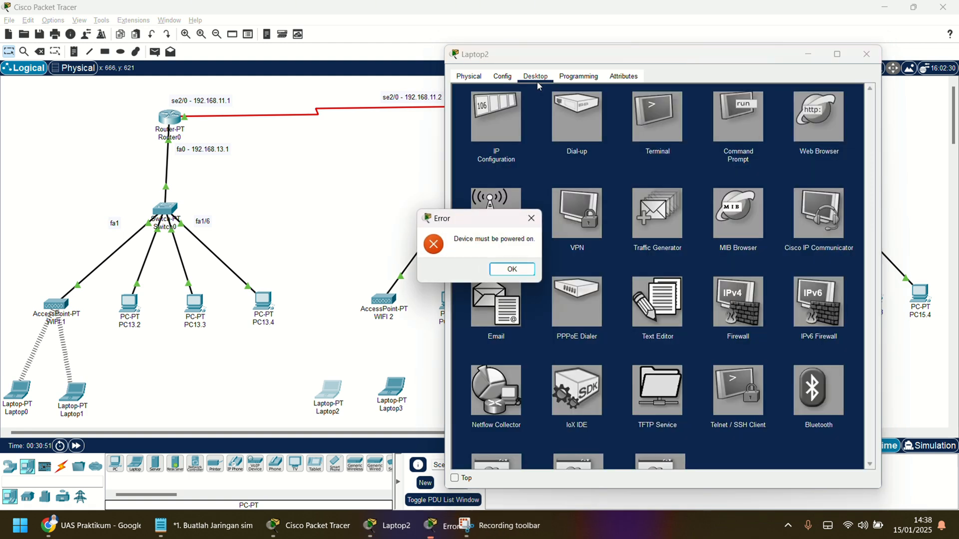
pyautogui.click(512, 269)
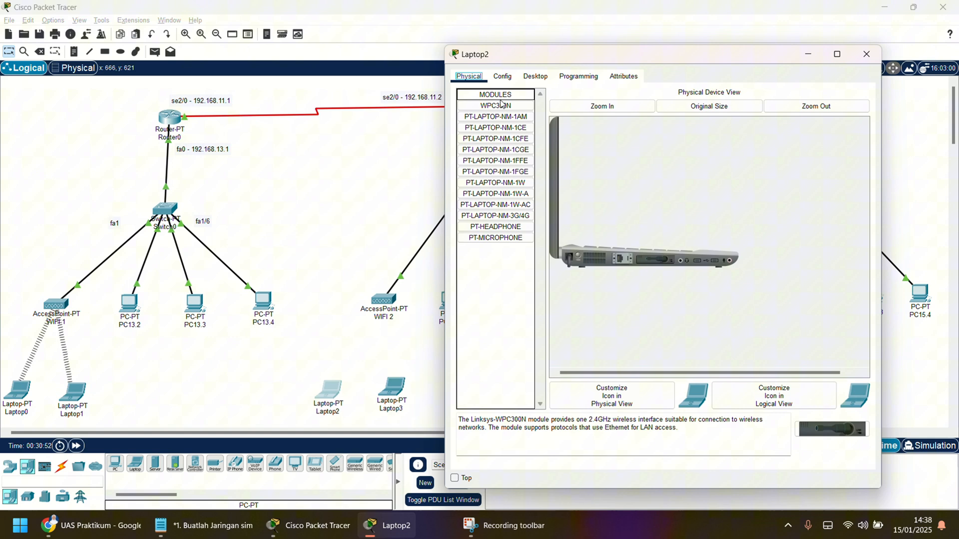
pyautogui.click(564, 258)
pyautogui.click(522, 78)
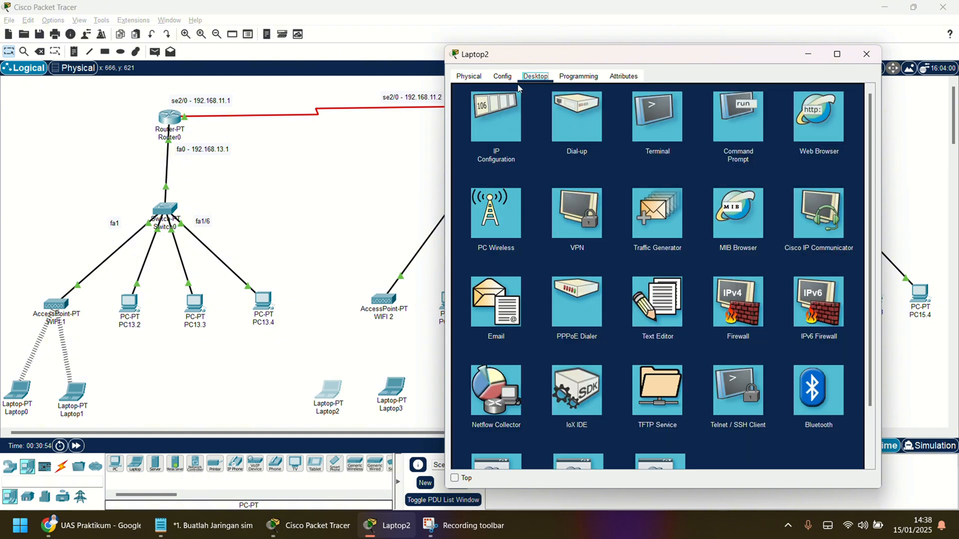
# - Connect Laptop2 to the WIFI 2 wireless network using the WPA pre-shared key, and close its window
pyautogui.click(509, 234)
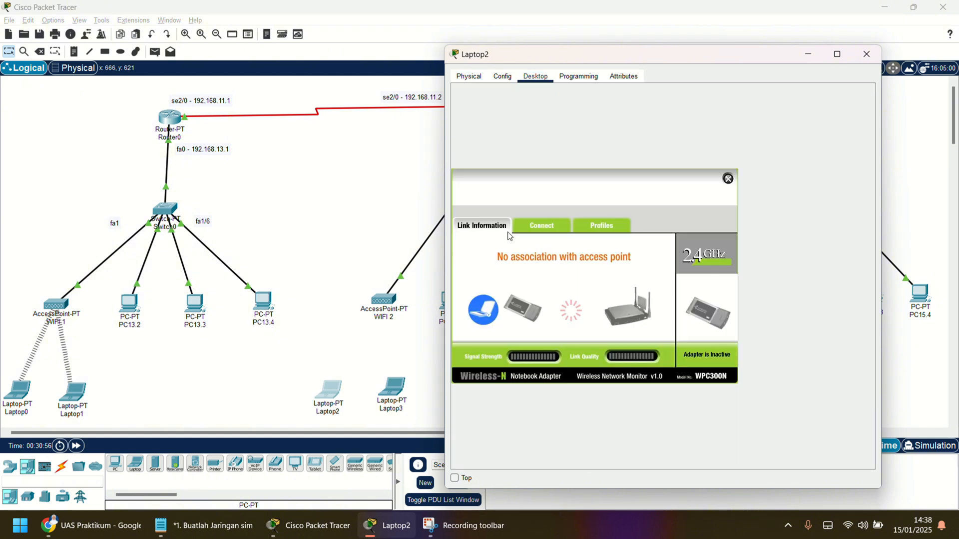
pyautogui.click(543, 224)
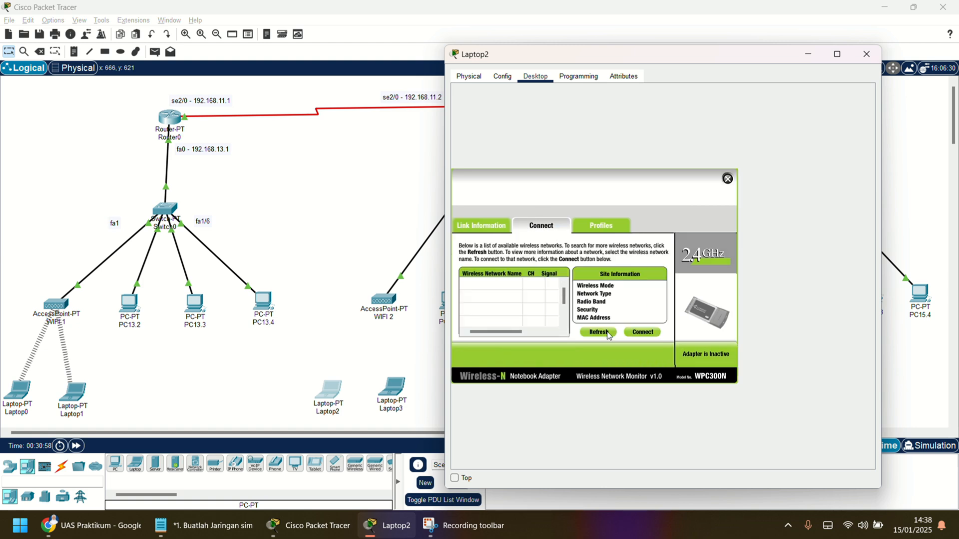
pyautogui.click(610, 333)
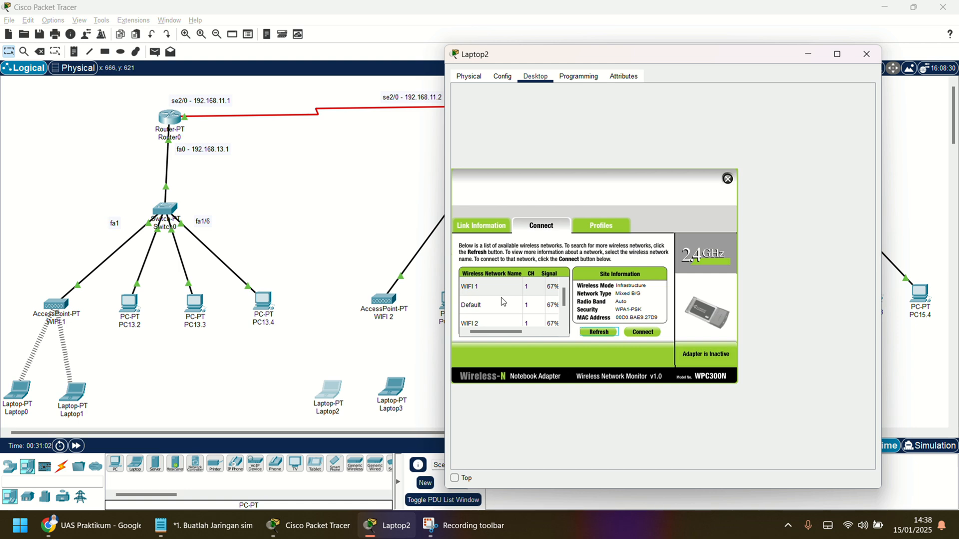
pyautogui.click(505, 324)
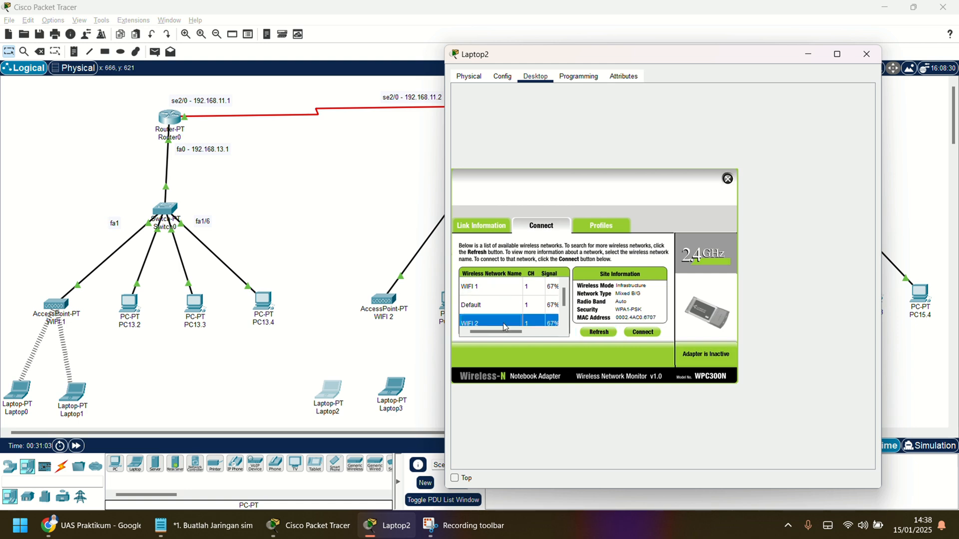
pyautogui.click(631, 333)
pyautogui.click(543, 308)
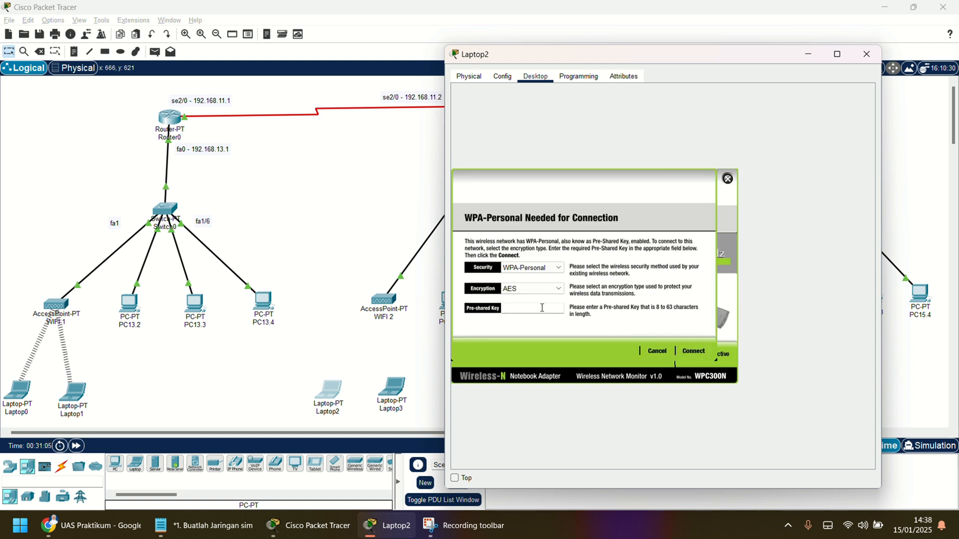
pyautogui.write('22222222')
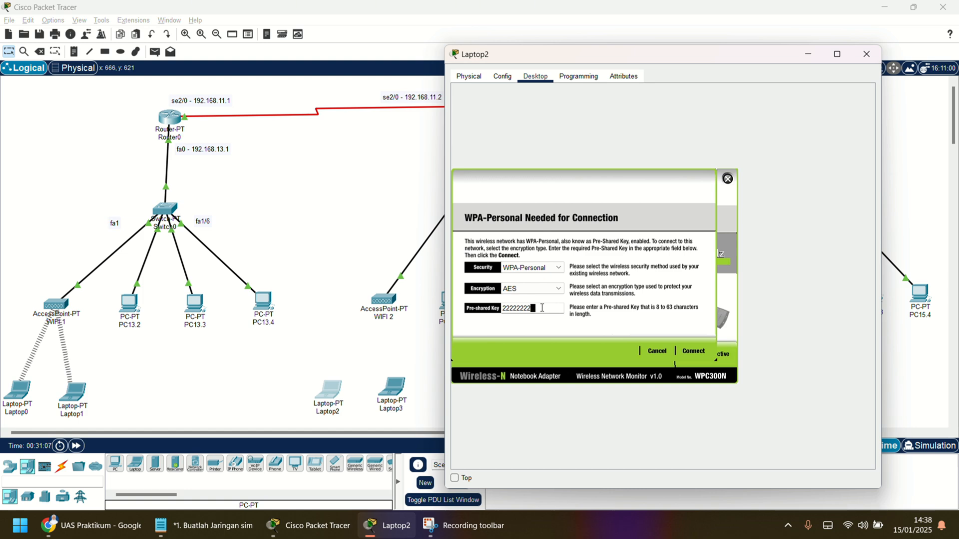
pyautogui.click(692, 350)
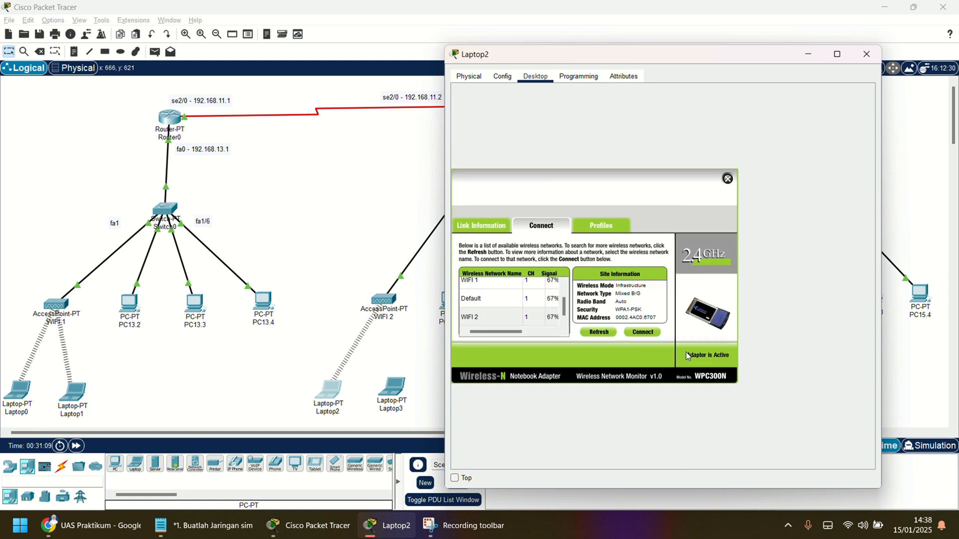
pyautogui.click(727, 179)
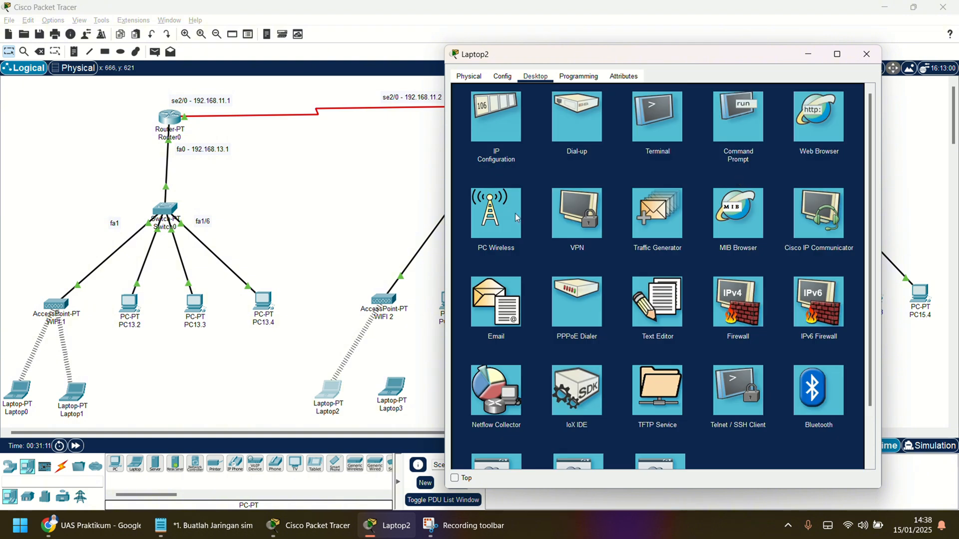
pyautogui.click(866, 54)
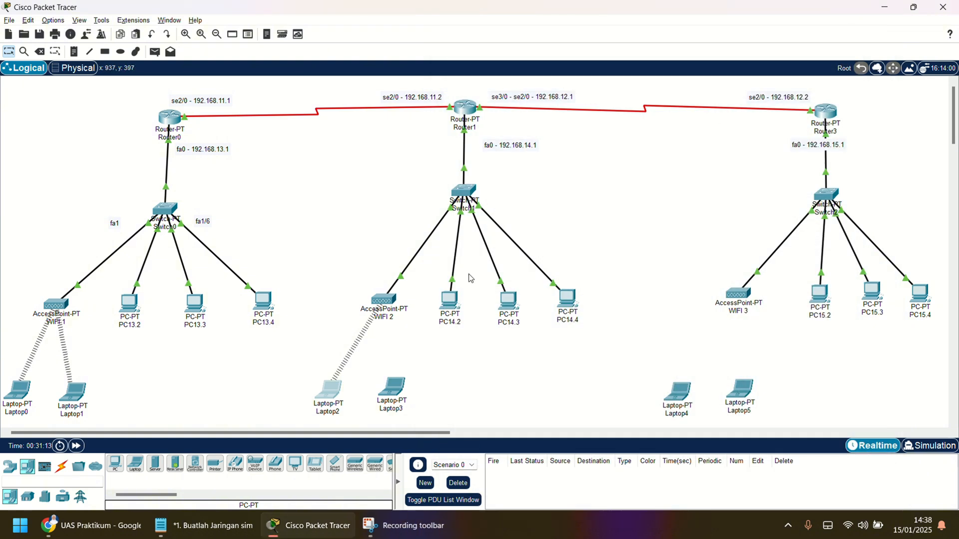
# - Swap Laptop3's Ethernet module for the WPC300N wireless module, power the laptop back on and show its desktop applications
pyautogui.click(407, 382)
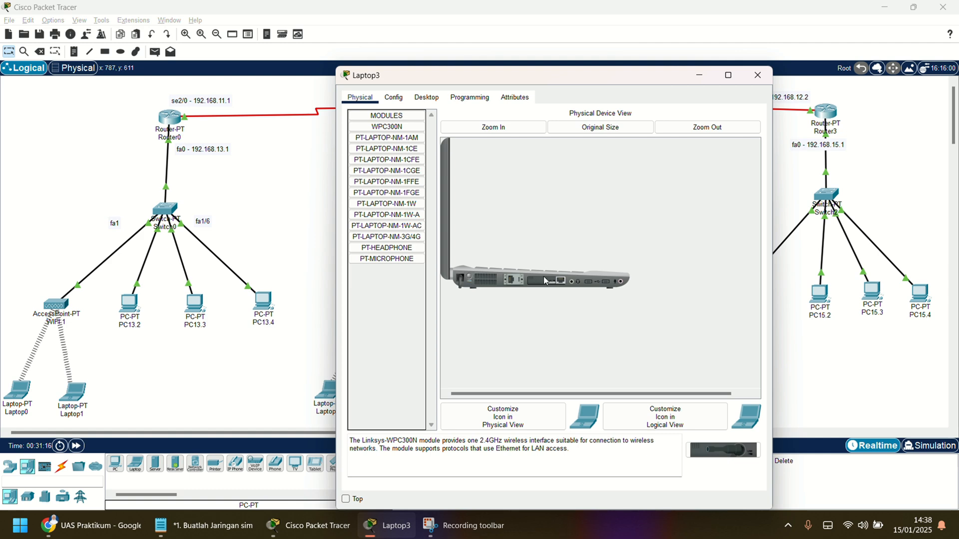
pyautogui.moveTo(546, 281); pyautogui.dragTo(557, 284)
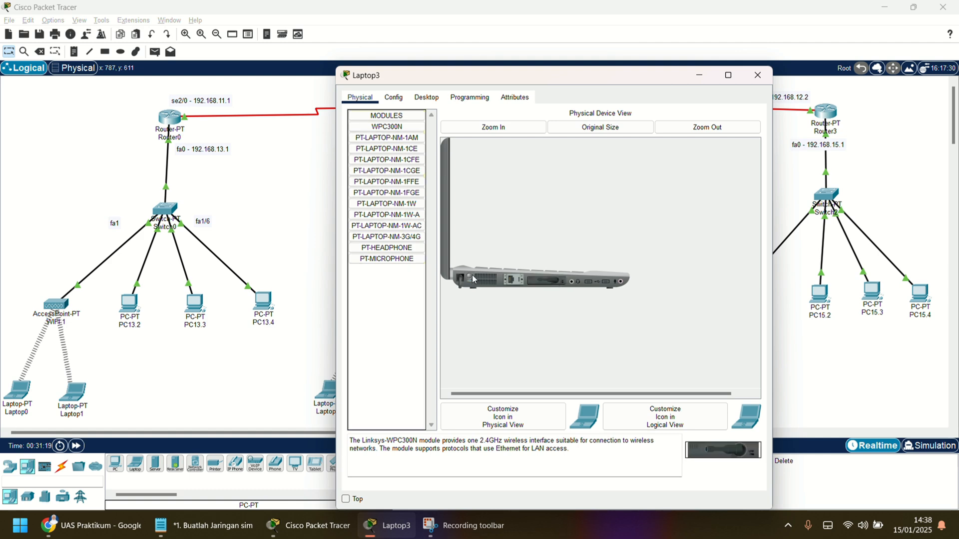
pyautogui.click(428, 102)
# - Connect Laptop3 to the WIFI 2 wireless network using the WPA pre-shared key, and close its window
pyautogui.click(385, 238)
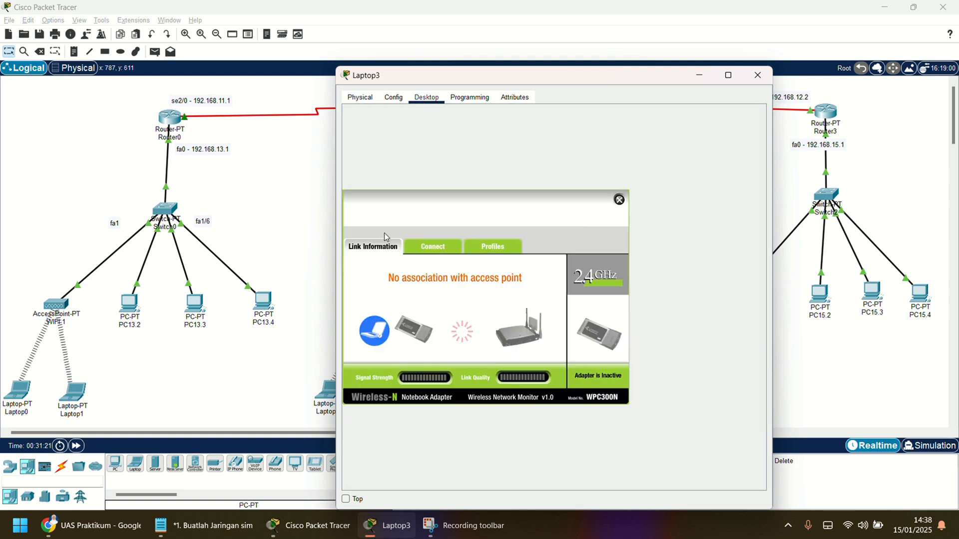
pyautogui.click(437, 247)
pyautogui.click(497, 353)
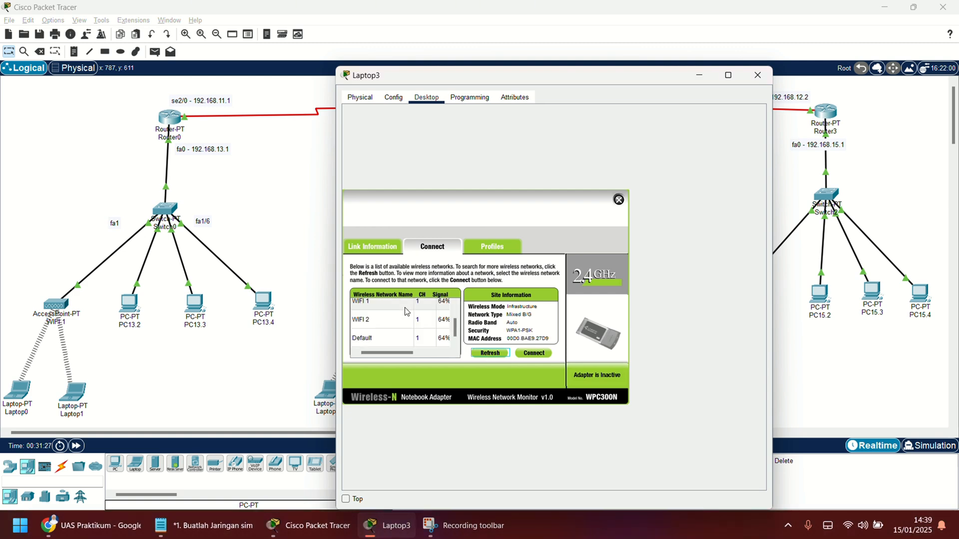
pyautogui.click(405, 313)
pyautogui.click(534, 353)
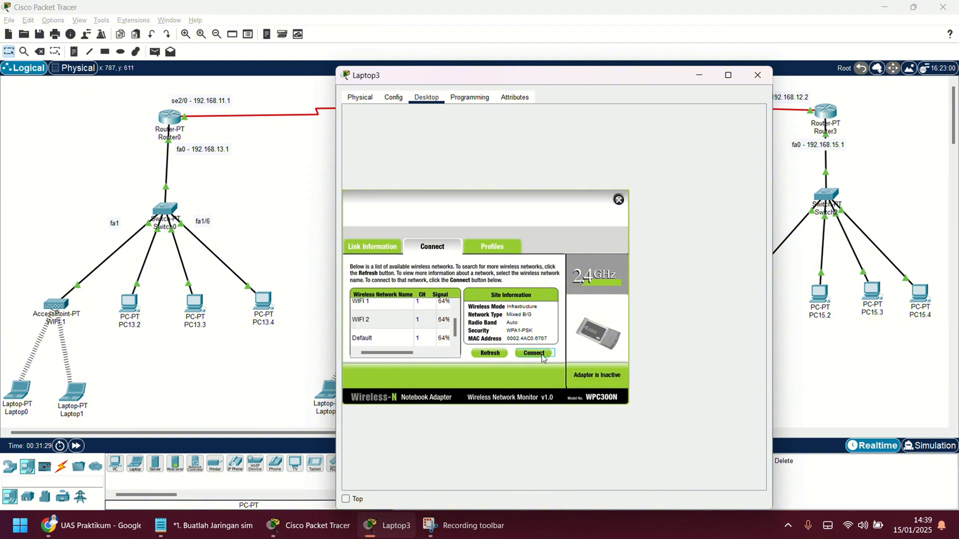
pyautogui.click(428, 326)
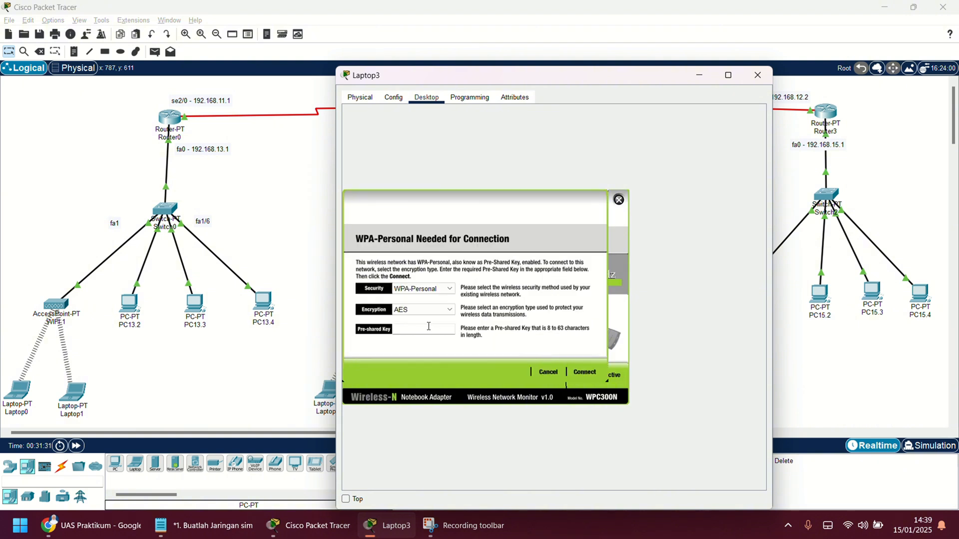
pyautogui.write('22222222')
pyautogui.click(586, 372)
pyautogui.click(616, 200)
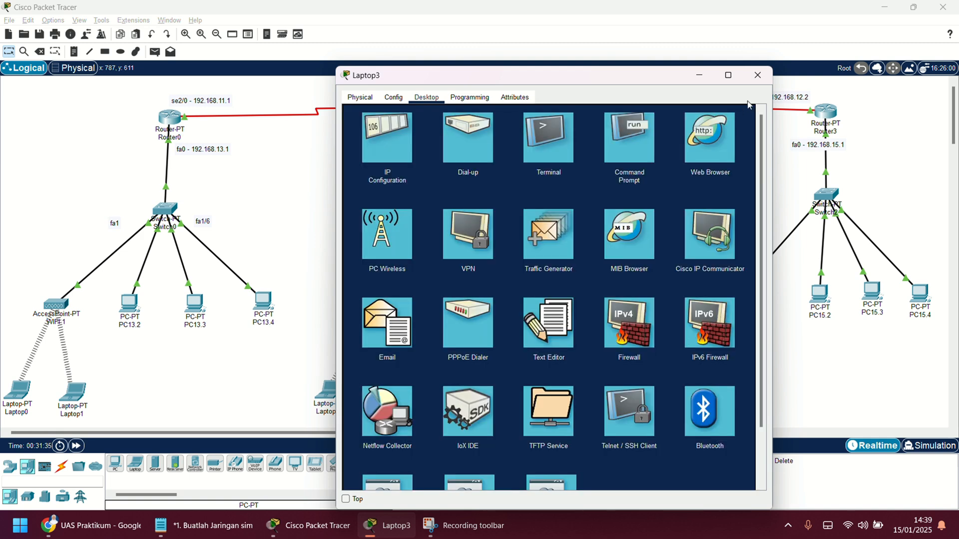
pyautogui.click(758, 75)
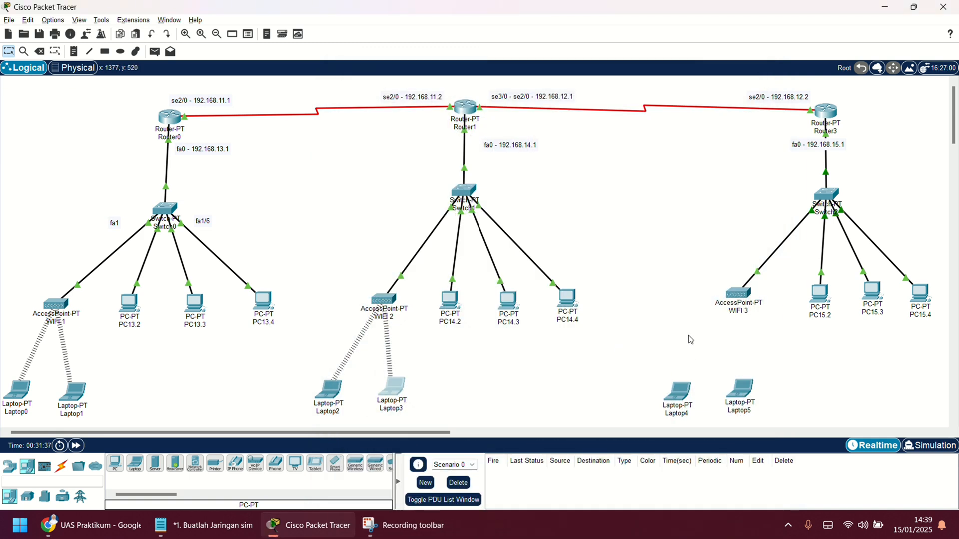
# - Set the SSID on Port 1 of the 192.168.15 network's access point to WIFI 3, and close its window
pyautogui.hscroll(2, 687, 335)
pyautogui.click(686, 297)
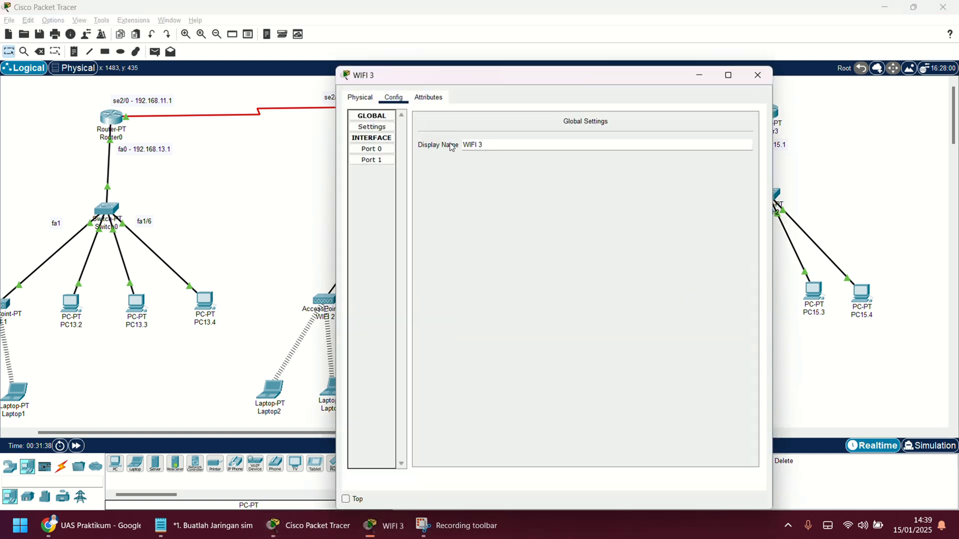
pyautogui.click(383, 152)
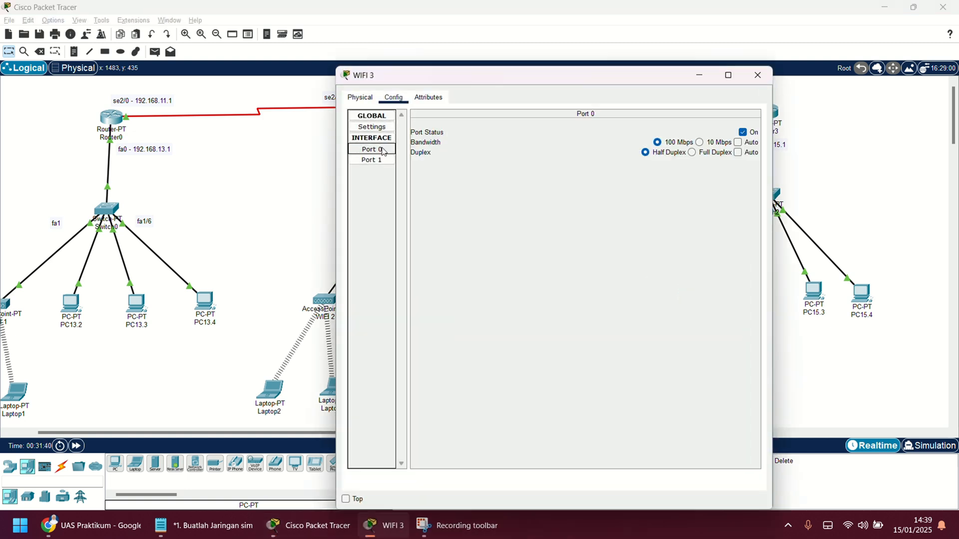
pyautogui.click(383, 161)
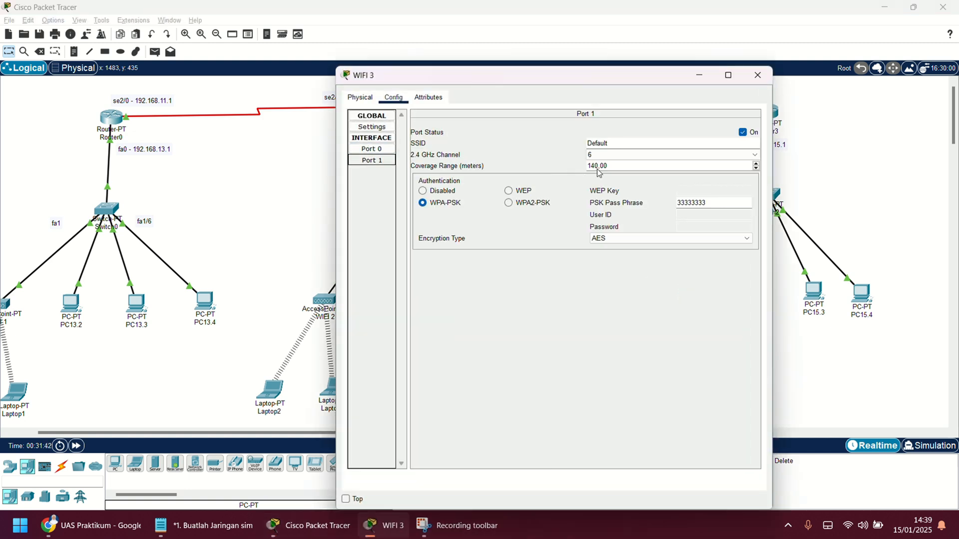
pyautogui.doubleClick(647, 143)
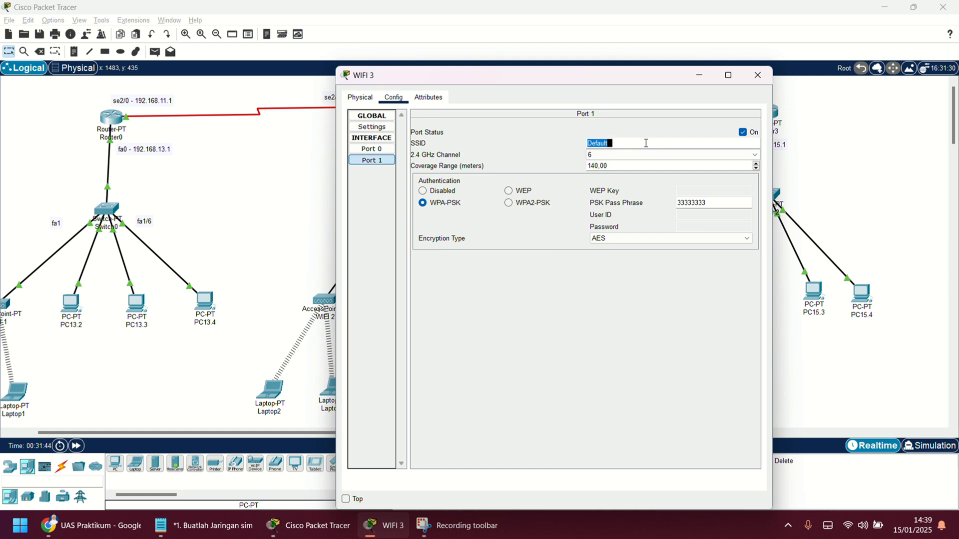
pyautogui.write('WIFI 3')
pyautogui.click(758, 75)
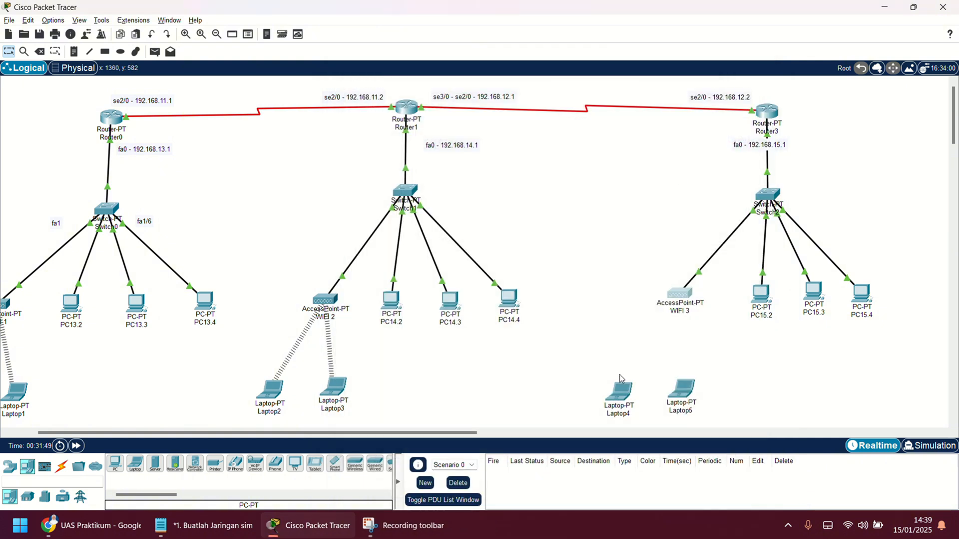
# - Swap Laptop4's Ethernet module for the WPC300N wireless module, power the laptop back on and show its desktop applications
pyautogui.click(621, 405)
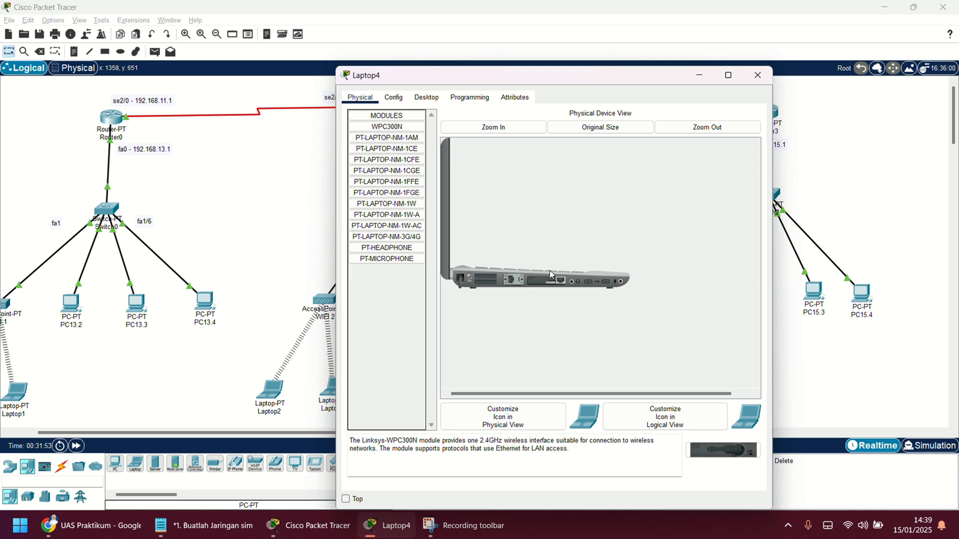
pyautogui.moveTo(551, 274); pyautogui.dragTo(387, 289)
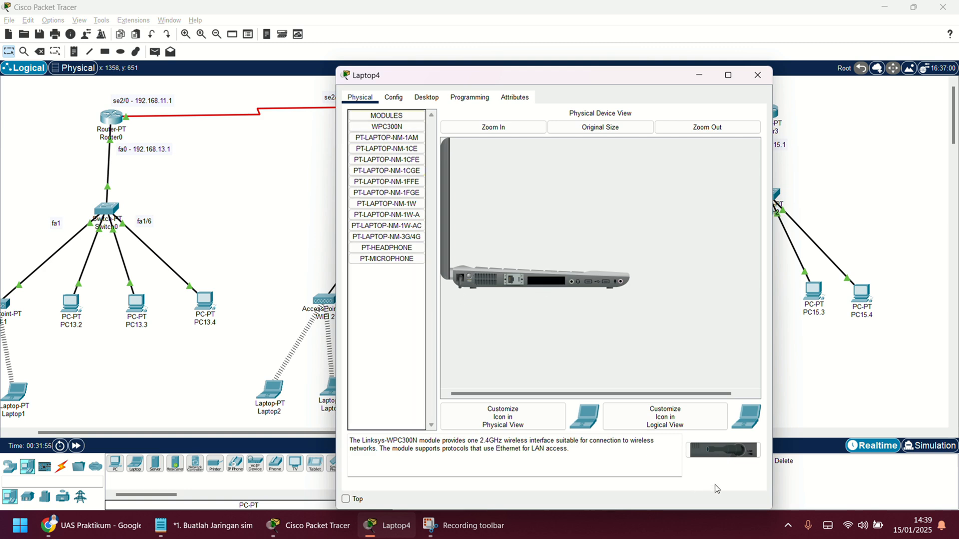
pyautogui.moveTo(722, 450); pyautogui.dragTo(556, 292)
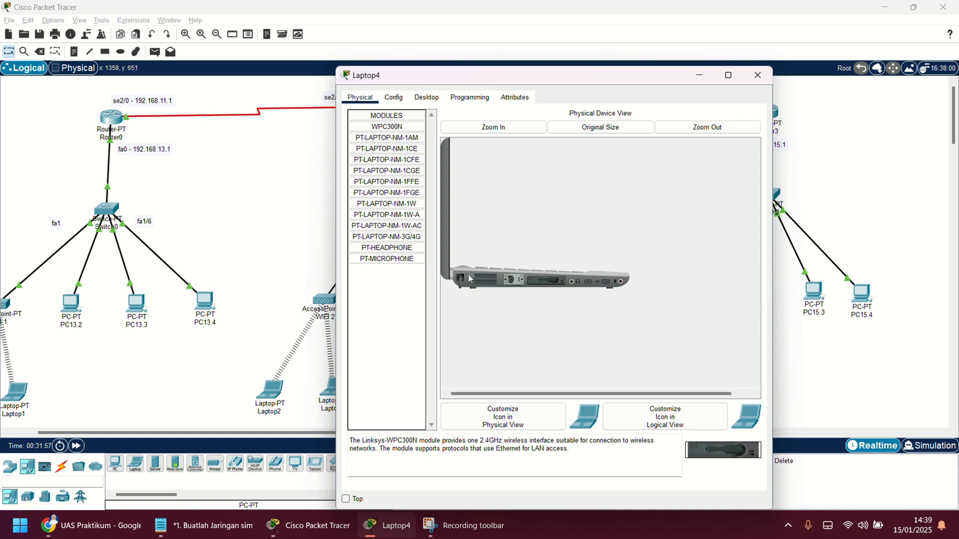
pyautogui.click(436, 99)
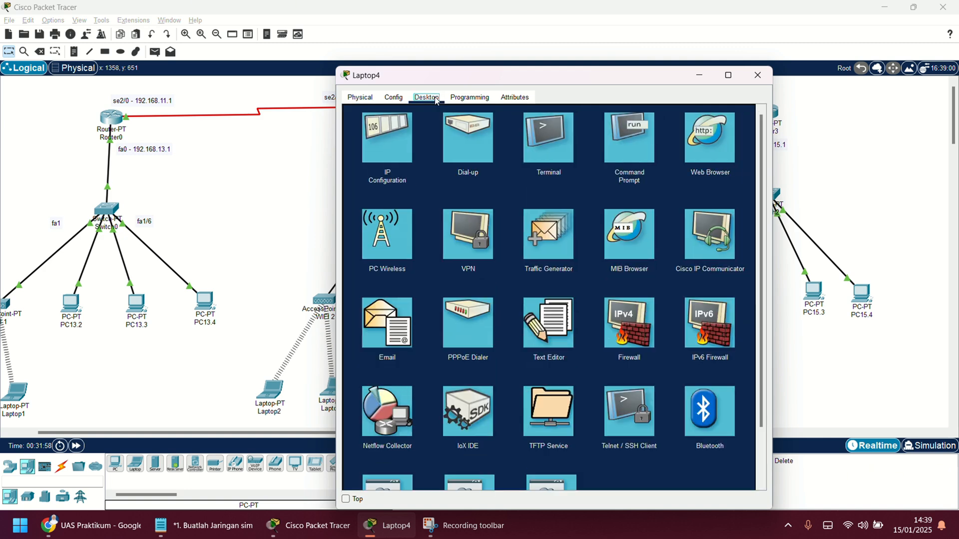
# - Connect Laptop4 to the WIFI 3 wireless network using the WPA pre-shared key, and close its window
pyautogui.click(380, 231)
pyautogui.click(454, 247)
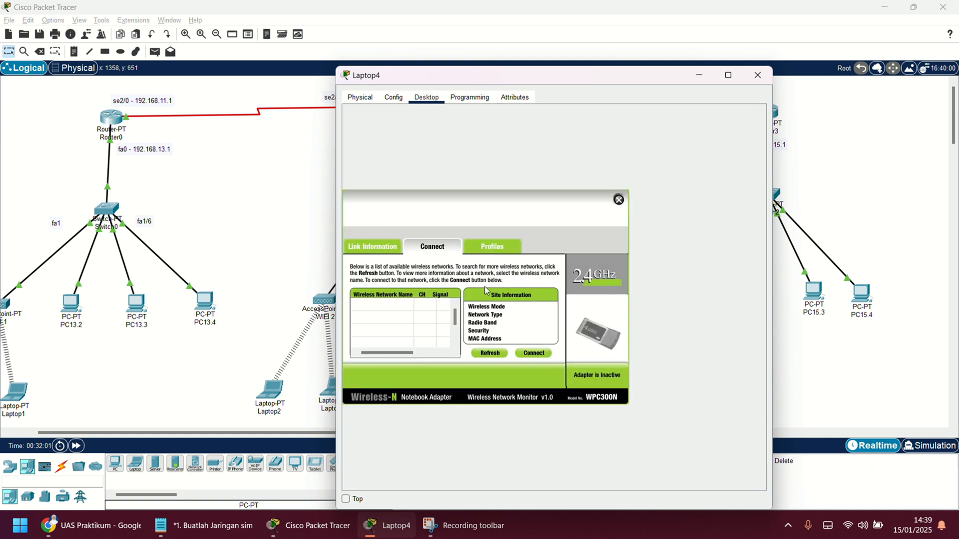
pyautogui.click(488, 355)
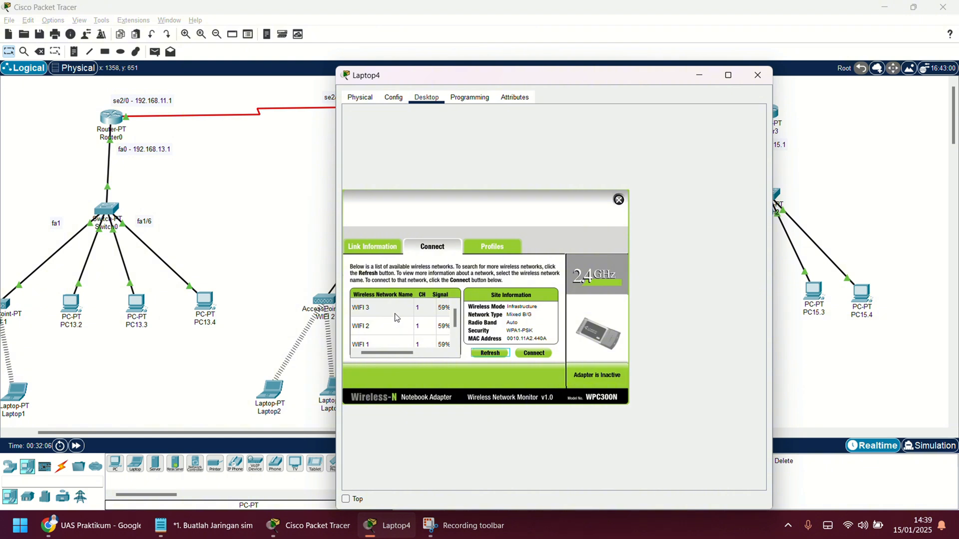
pyautogui.click(400, 312)
pyautogui.click(535, 353)
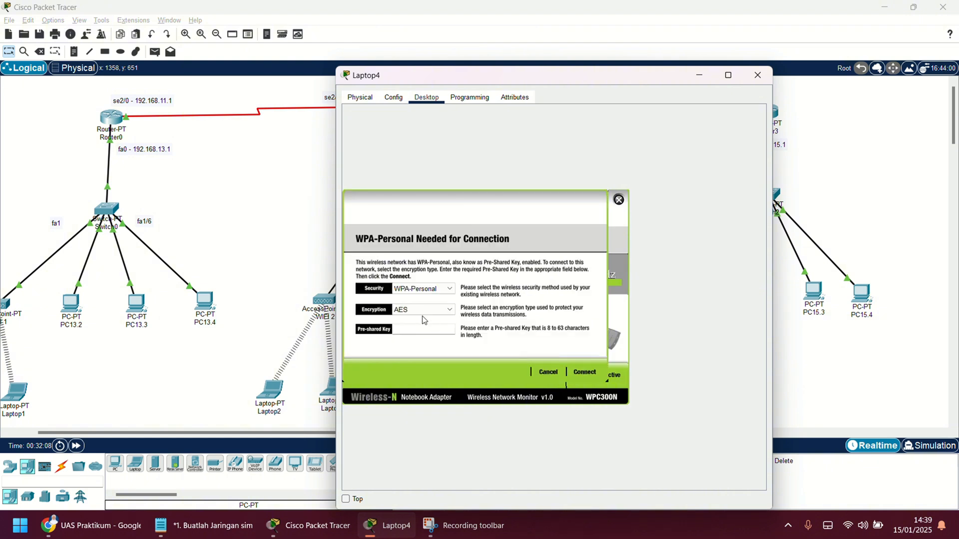
pyautogui.click(422, 330)
pyautogui.write('33333333')
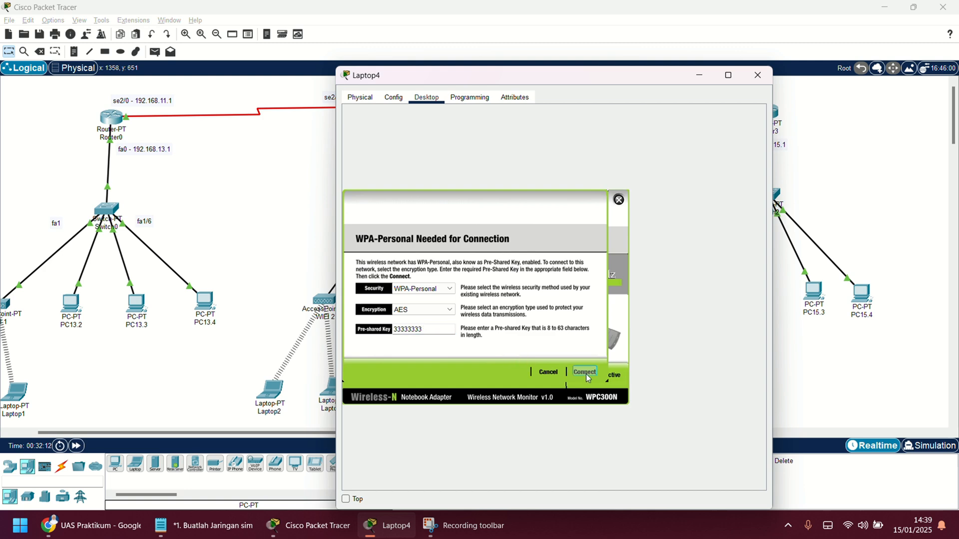
pyautogui.click(587, 374)
pyautogui.click(619, 199)
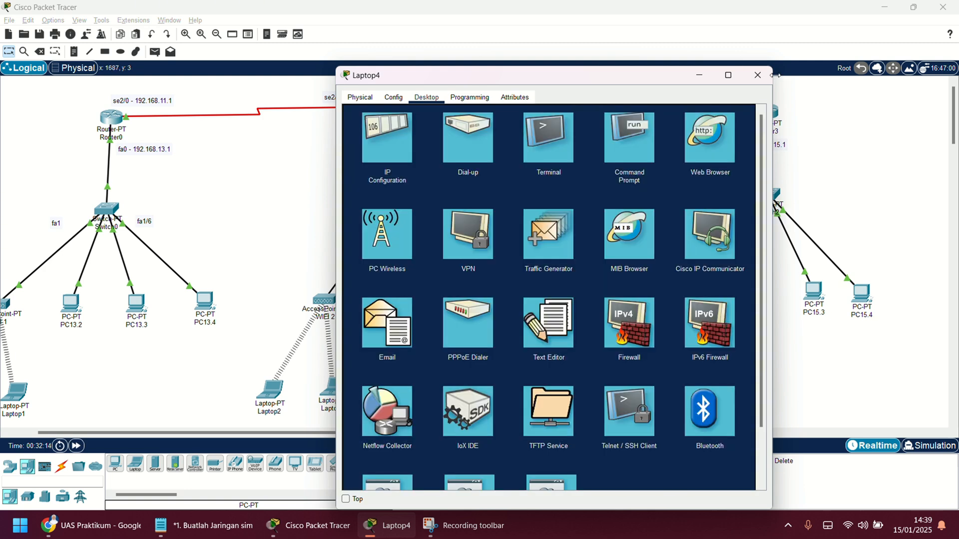
pyautogui.click(758, 75)
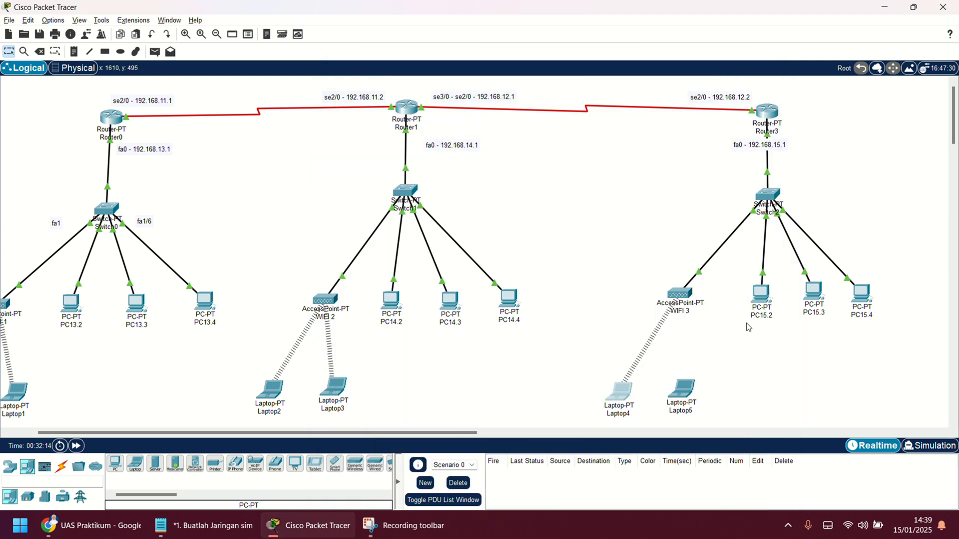
# - Try to open the PC Wireless application on Laptop5, and return to the laptop's physical device view
pyautogui.click(684, 388)
pyautogui.click(426, 97)
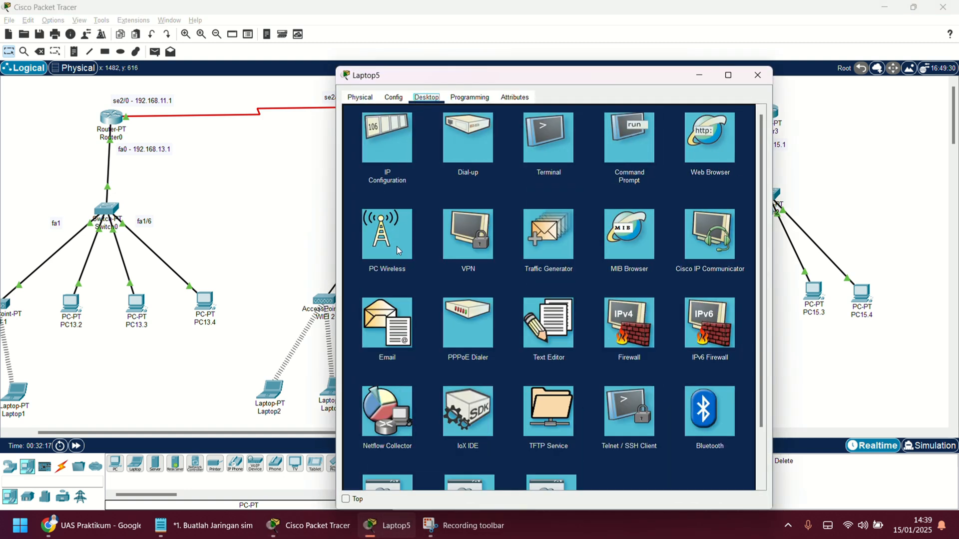
pyautogui.click(399, 250)
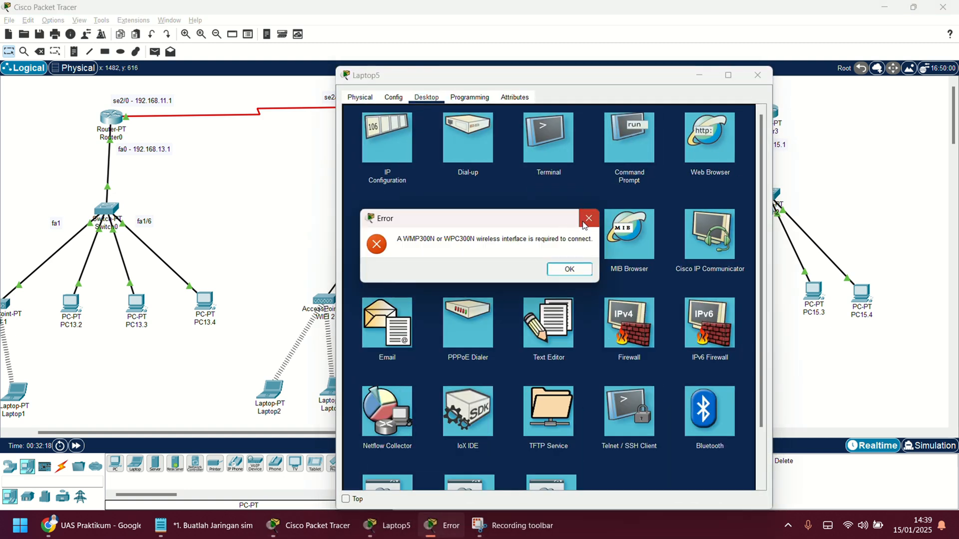
pyautogui.click(585, 223)
pyautogui.click(369, 99)
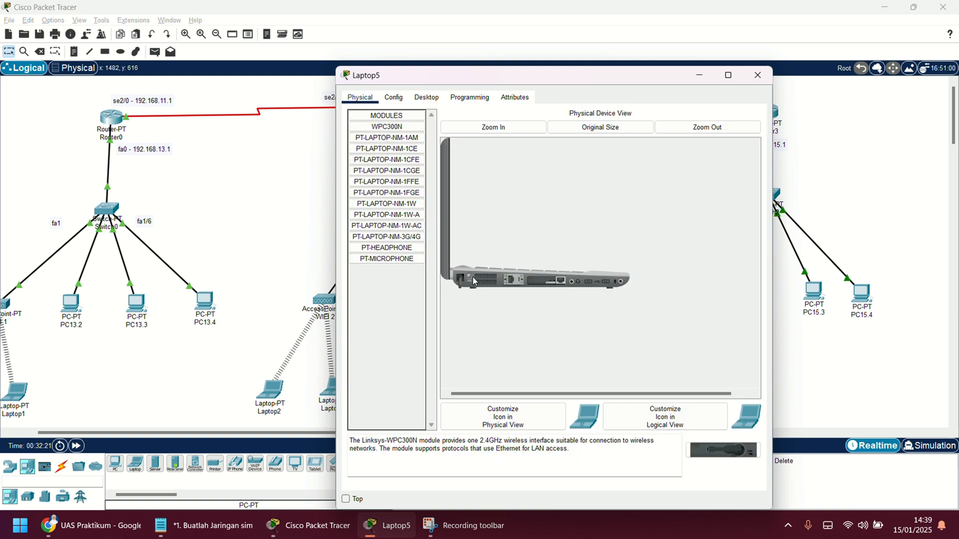
# - Swap Laptop5's Ethernet module for the WPC300N wireless module, power the laptop back on and show its desktop applications
pyautogui.moveTo(563, 281); pyautogui.dragTo(390, 285)
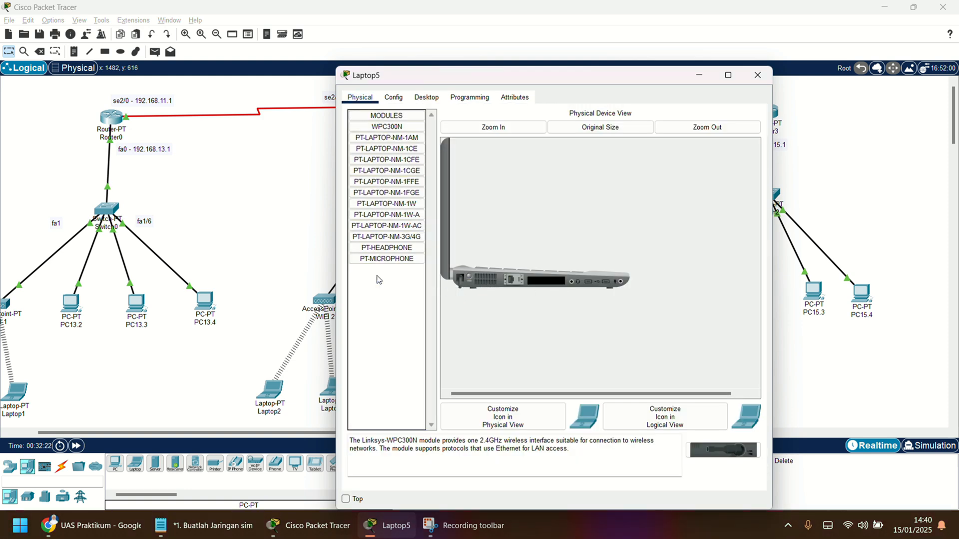
pyautogui.moveTo(723, 450); pyautogui.dragTo(541, 284)
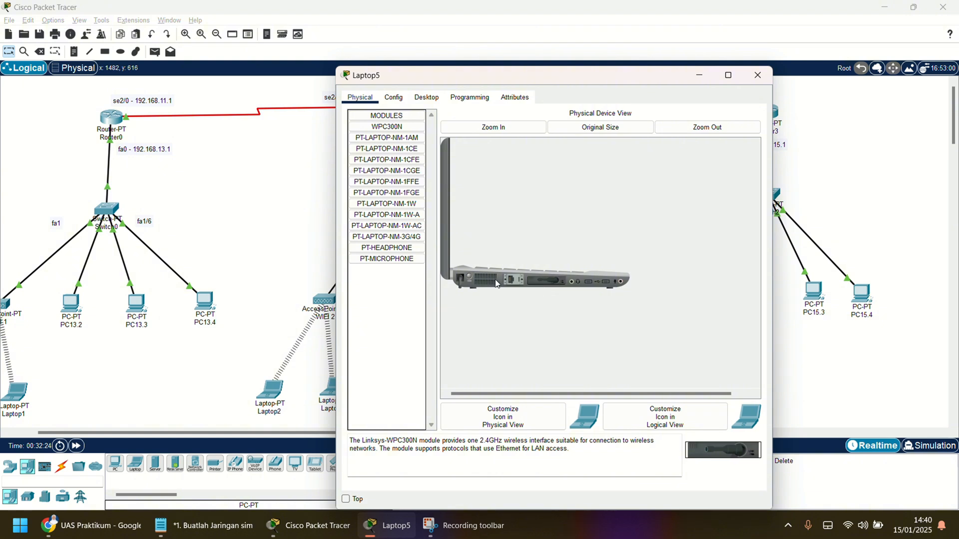
pyautogui.click(414, 101)
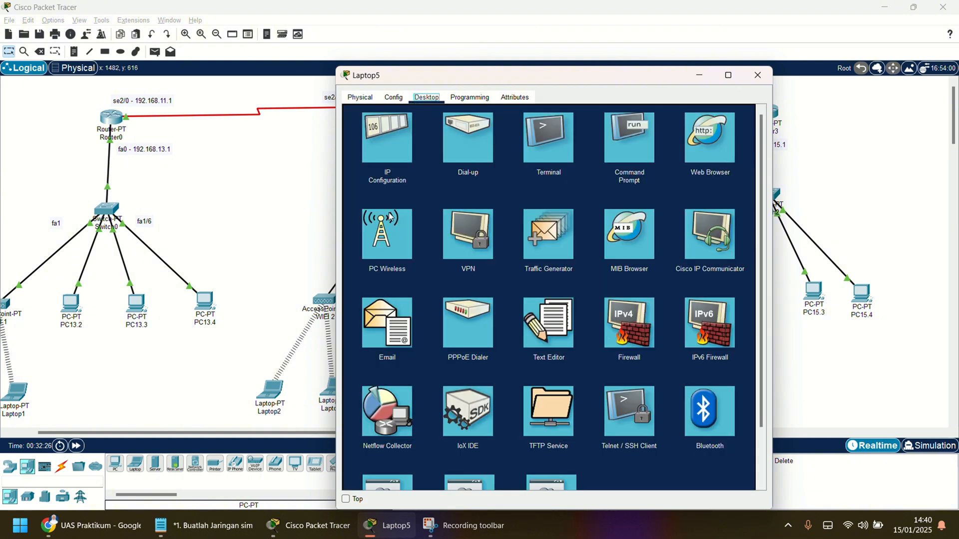
# - Open the PC Wireless application on Laptop5 and refresh the list of available wireless networks
pyautogui.click(392, 222)
pyautogui.click(446, 248)
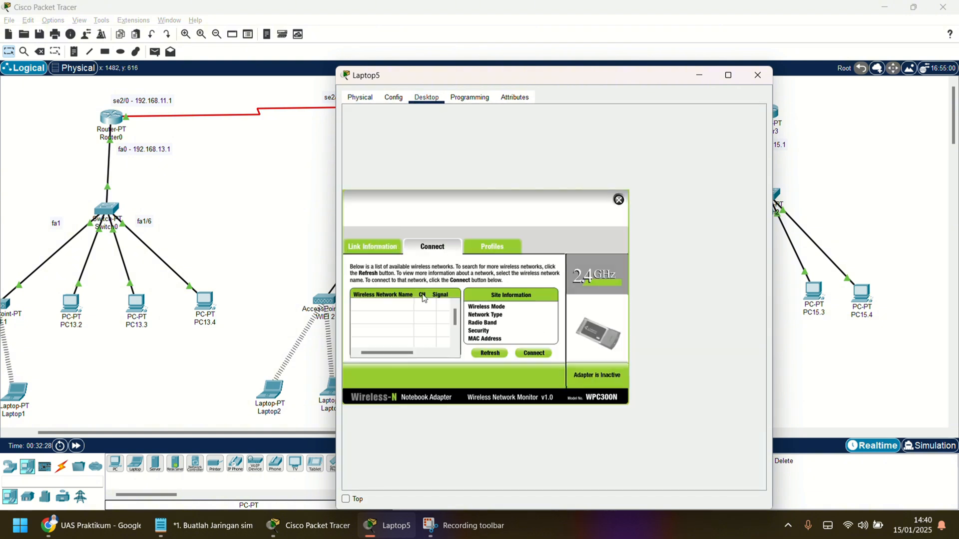
pyautogui.click(495, 354)
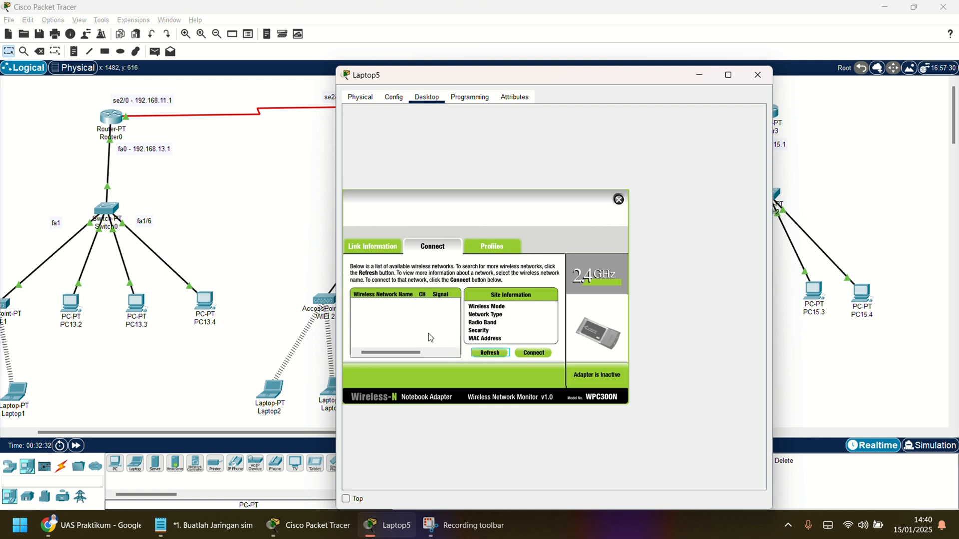
pyautogui.moveTo(522, 82); pyautogui.dragTo(348, 77)
pyautogui.click(307, 344)
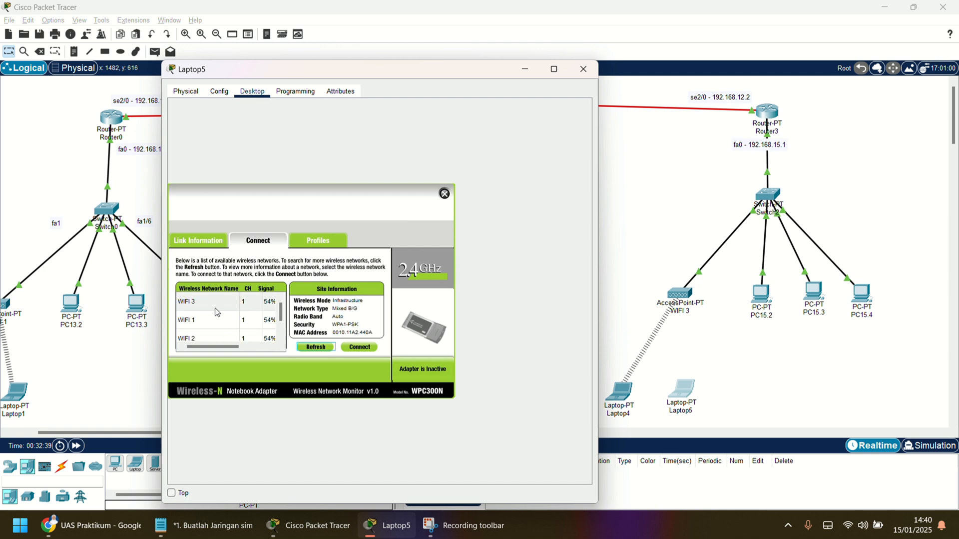
# - Connect Laptop5 to the WIFI 3 wireless network using the WPA pre-shared key, and close its window
pyautogui.click(216, 302)
pyautogui.click(249, 319)
pyautogui.click(269, 322)
pyautogui.click(234, 319)
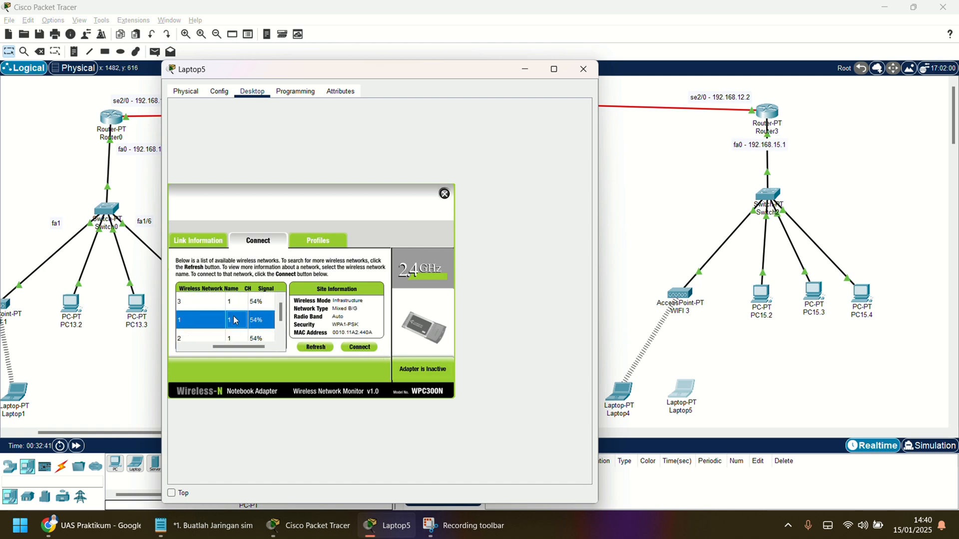
pyautogui.click(233, 303)
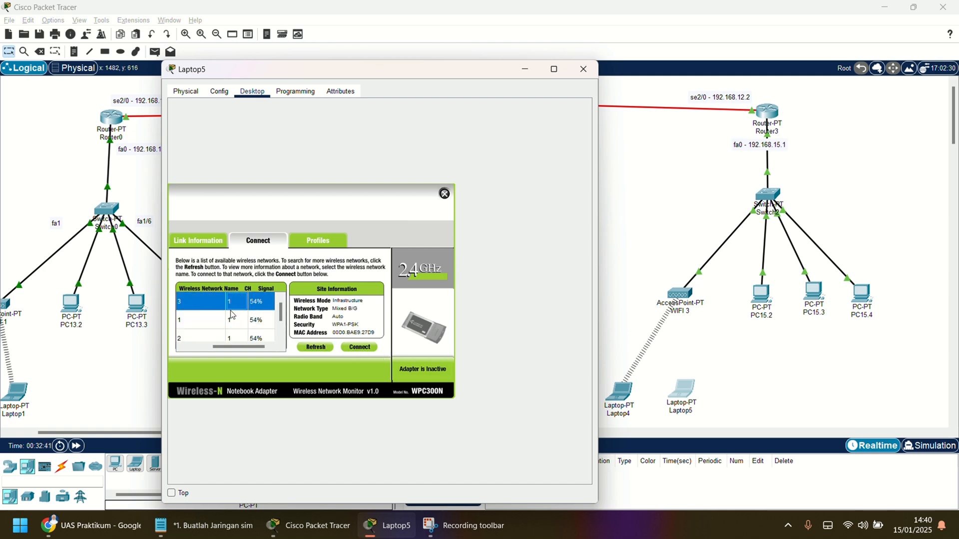
pyautogui.click(367, 348)
pyautogui.click(264, 324)
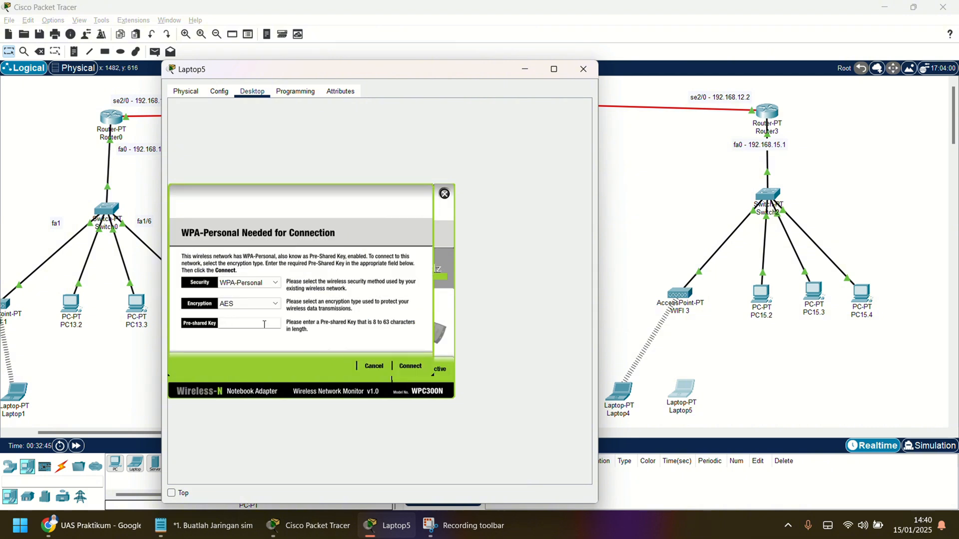
pyautogui.write('33333333')
pyautogui.click(399, 366)
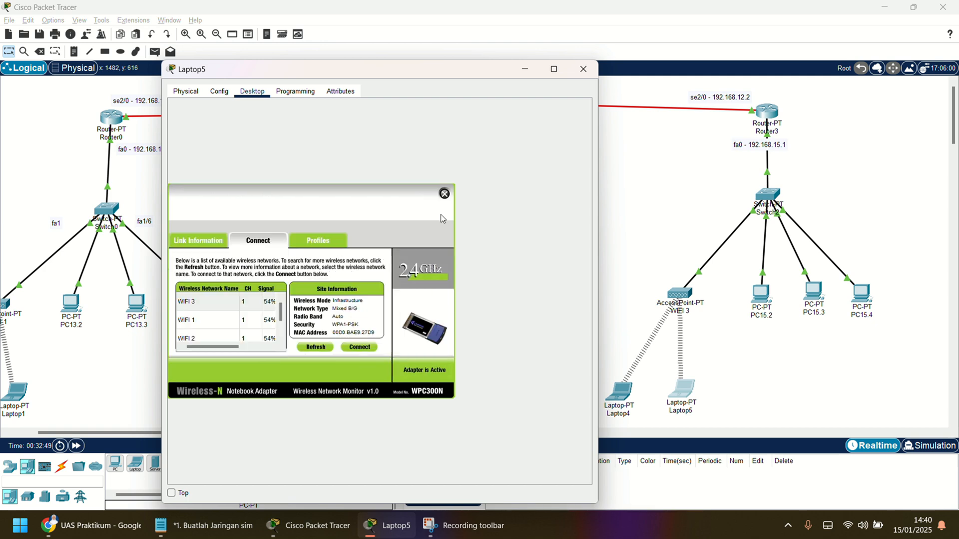
pyautogui.click(449, 196)
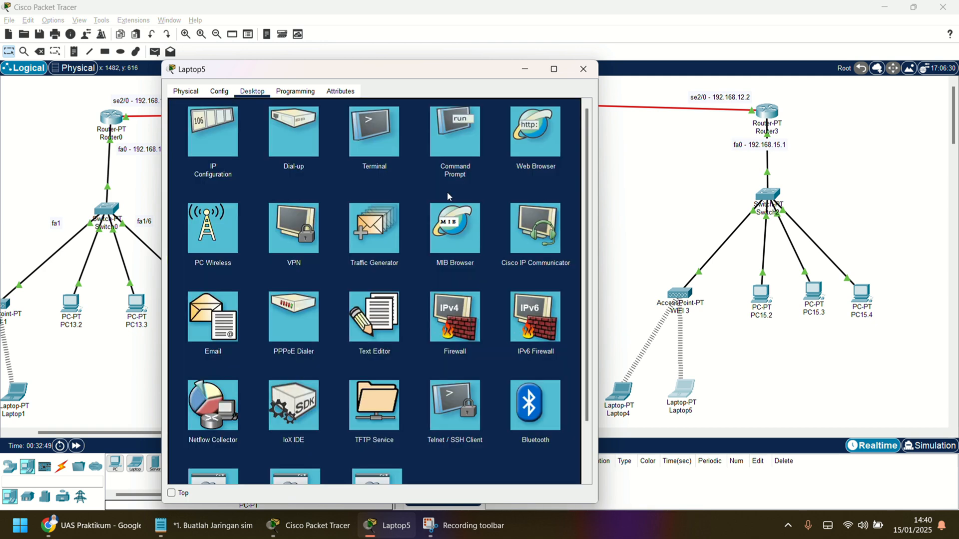
pyautogui.click(583, 69)
# - Check the DHCP-assigned IP configuration of Laptop5's wireless interface, and close its window
pyautogui.click(685, 392)
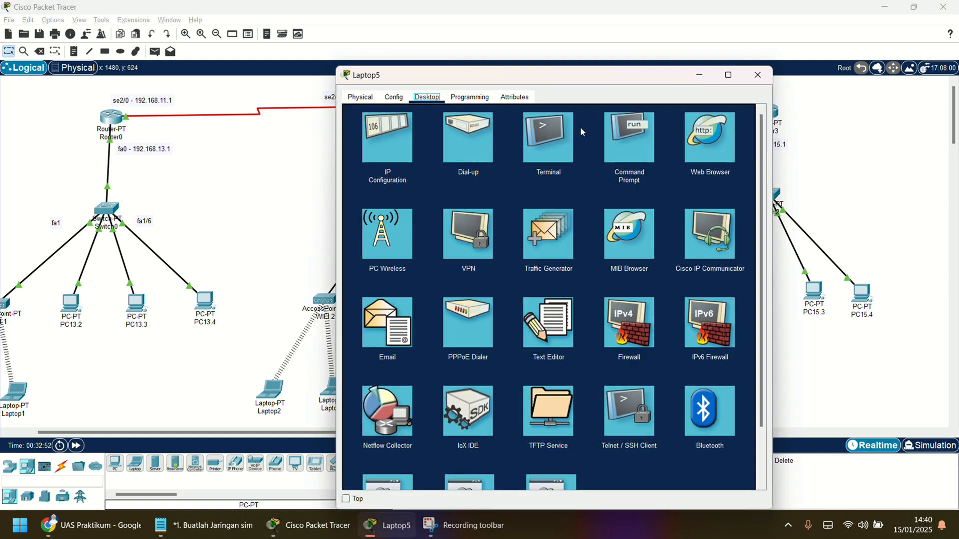
pyautogui.moveTo(542, 68); pyautogui.dragTo(393, 66)
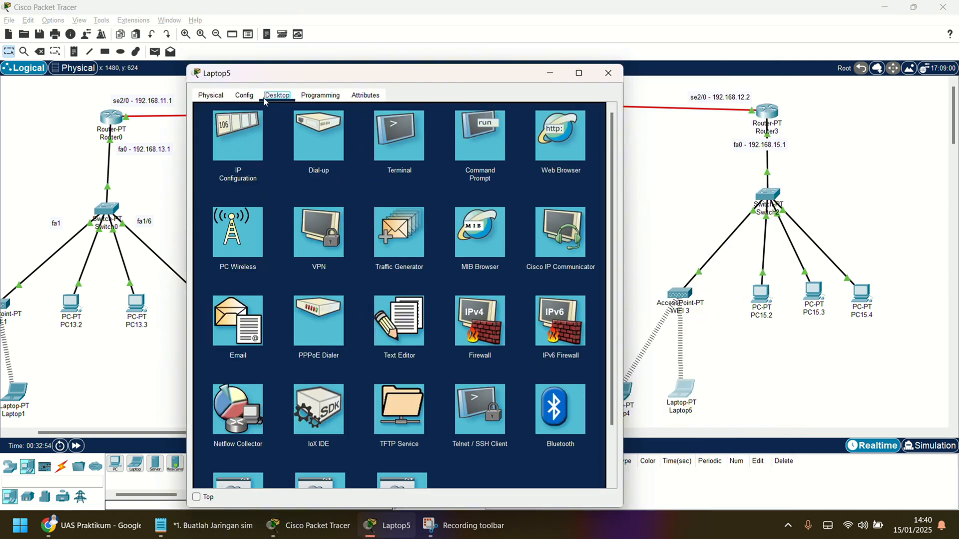
pyautogui.click(245, 129)
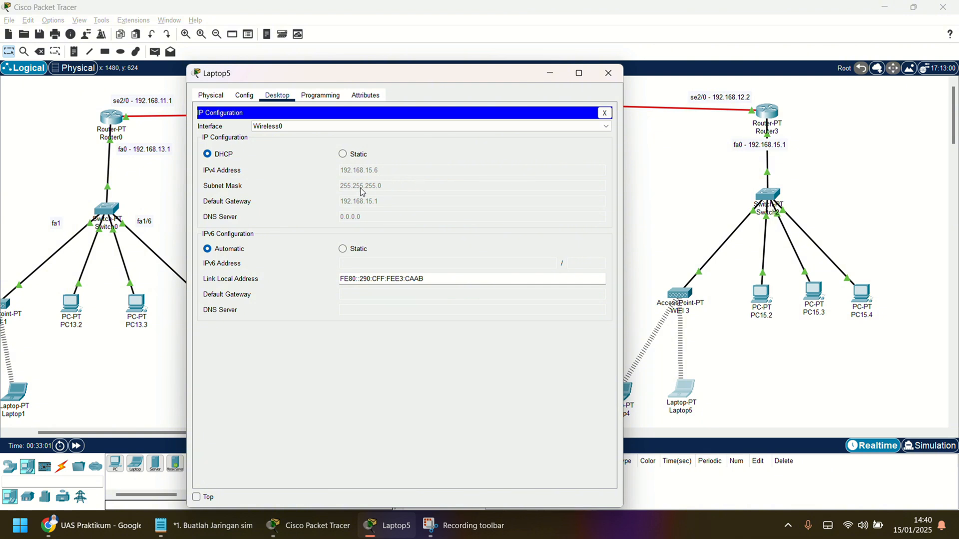
pyautogui.click(608, 73)
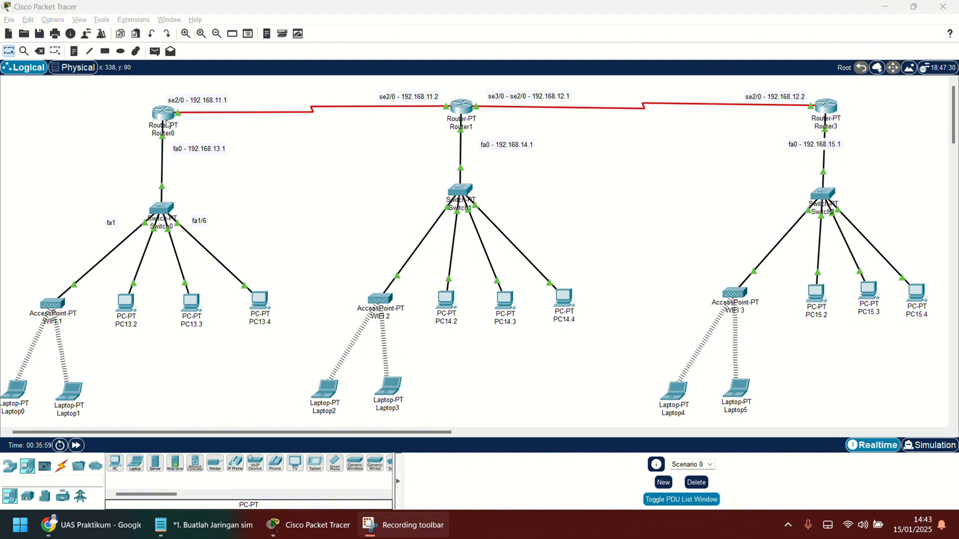
# - Add a static route on Router0 for 192.168.12.0 with mask 255.255.255.0 through se2/0
pyautogui.click(166, 116)
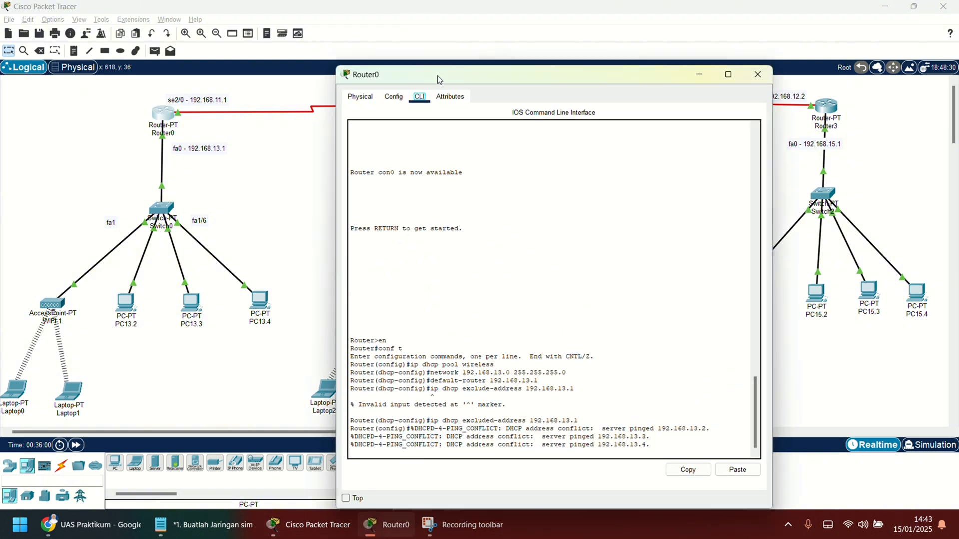
pyautogui.moveTo(438, 80); pyautogui.dragTo(427, 73)
pyautogui.press('Return')
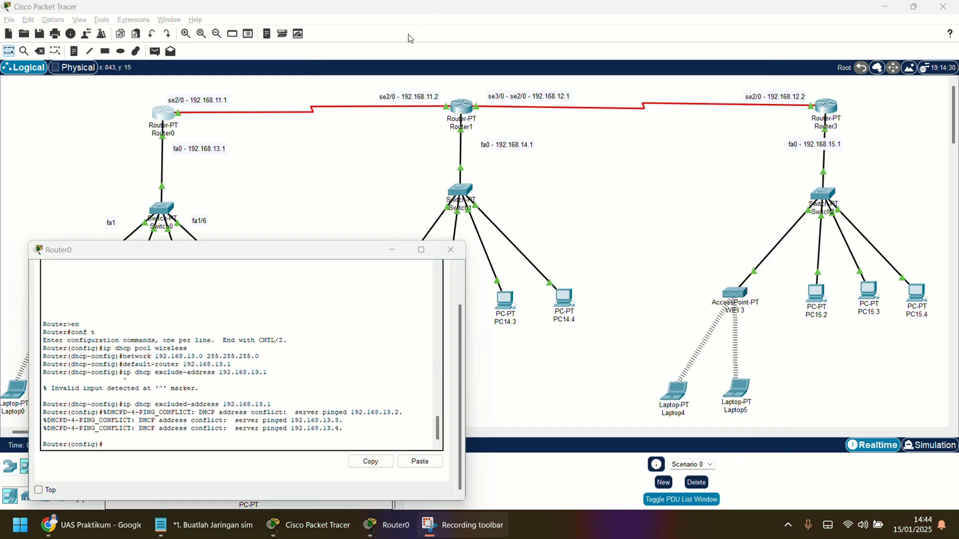
pyautogui.click(110, 441)
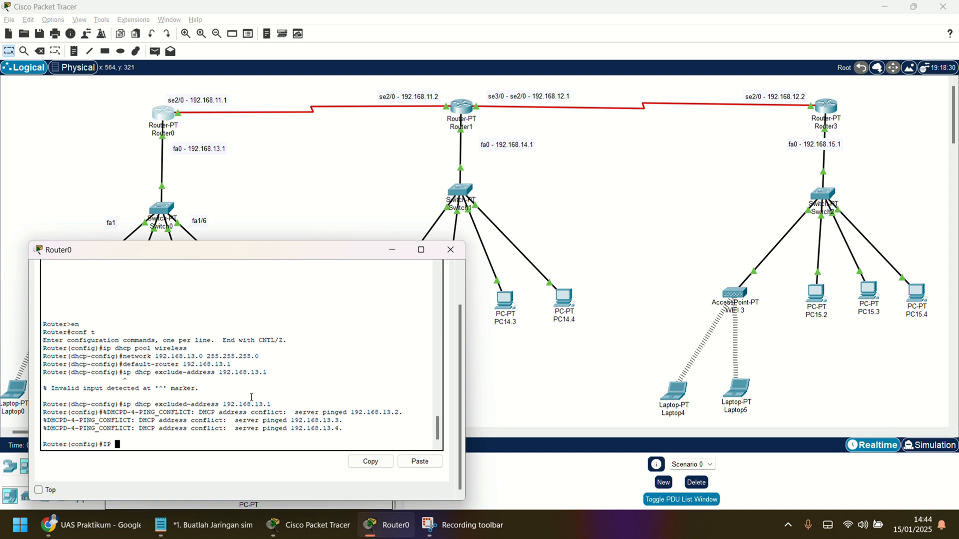
pyautogui.write('ip route 192.168.')
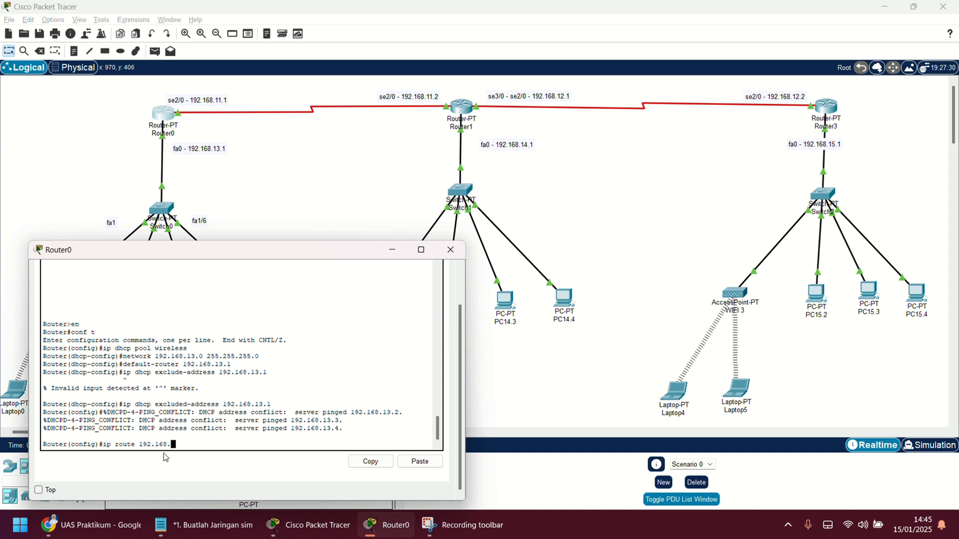
pyautogui.write('12.0 255.255.255.0 se2/0')
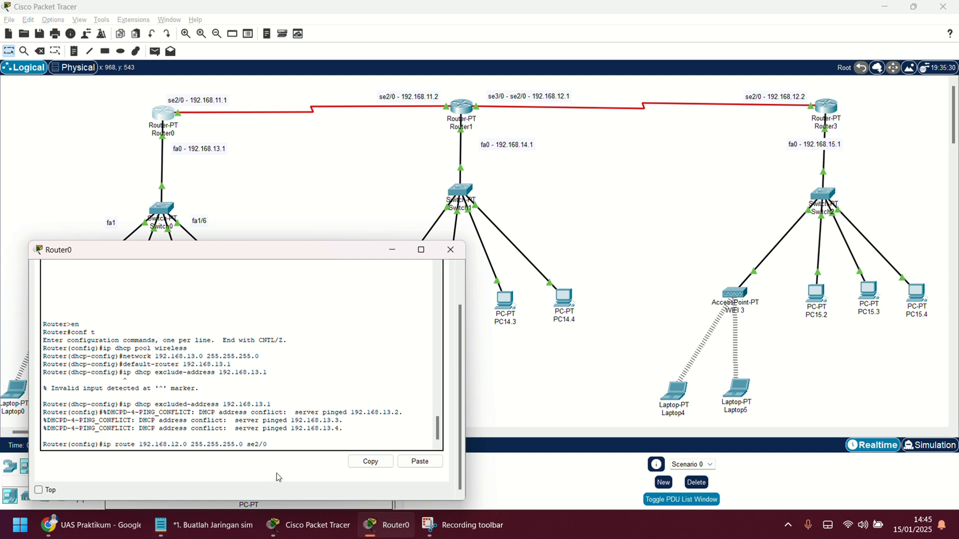
pyautogui.press('Return')
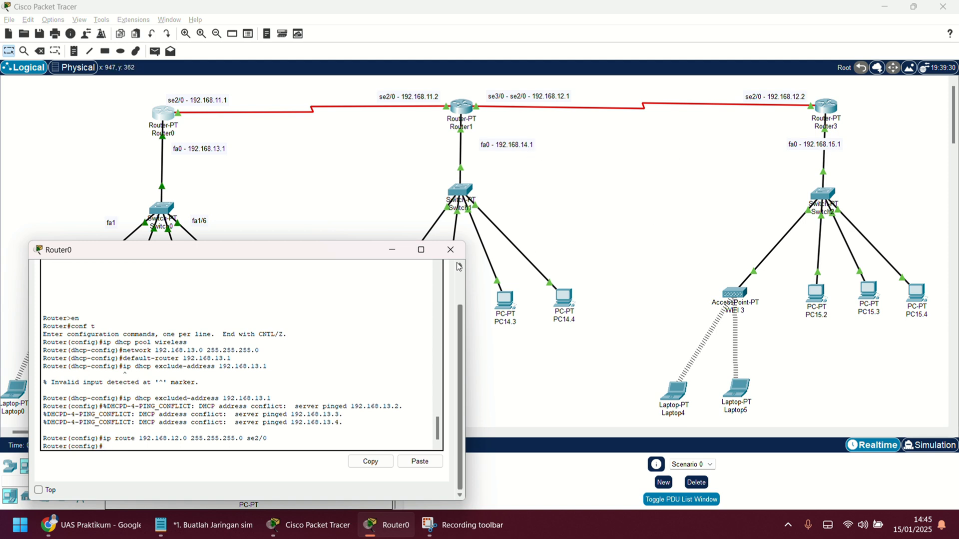
# - Reuse the previous route command on Router0 to add a static route for 192.168.14.0 255.255.255.0 through se2/0
pyautogui.press('Up')
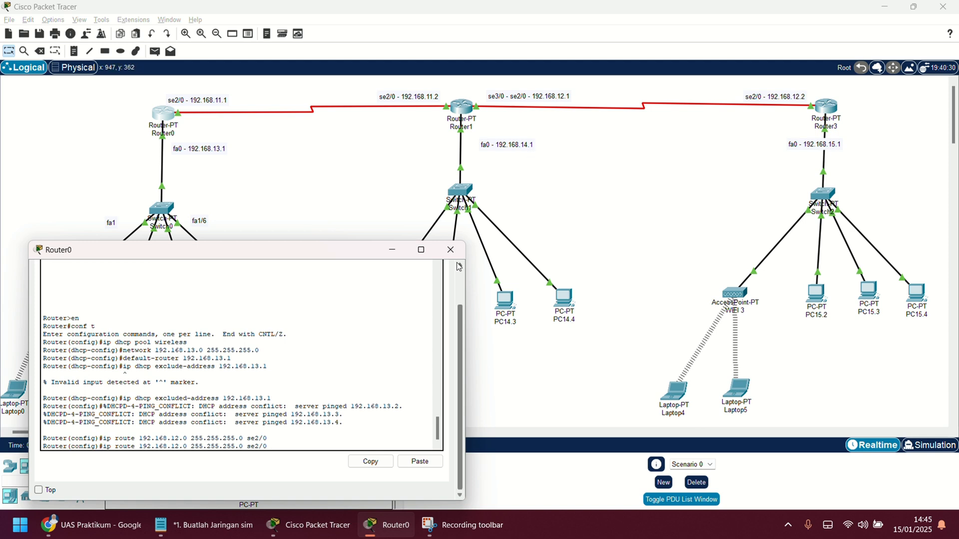
pyautogui.press('Left')
pyautogui.press('Left')
pyautogui.press('Left')
pyautogui.press('Left')
pyautogui.press('Left')
pyautogui.press('Left')
pyautogui.press('Left')
pyautogui.press('Left')
pyautogui.press('Left')
pyautogui.press('Left')
pyautogui.press('Left')
pyautogui.press('BackSpace')
pyautogui.write('4')
pyautogui.press('Return')
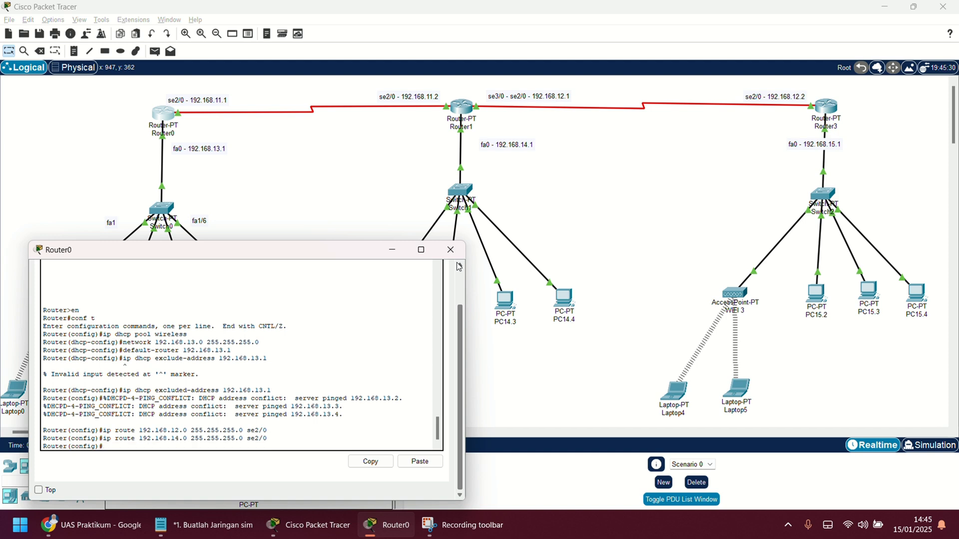
# - Add a static route on Router0 for 192.168.15.0 255.255.255.0 through se2/0, and close its window
pyautogui.press('Up')
pyautogui.press('Left')
pyautogui.press('Left')
pyautogui.press('Left')
pyautogui.press('Left')
pyautogui.press('Left')
pyautogui.press('Left')
pyautogui.press('Left')
pyautogui.press('Left')
pyautogui.press('Left')
pyautogui.press('Left')
pyautogui.press('Left')
pyautogui.press('Left')
pyautogui.press('Left')
pyautogui.press('Left')
pyautogui.press('Left')
pyautogui.press('Left')
pyautogui.press('Left')
pyautogui.press('Left')
pyautogui.press('Left')
pyautogui.press('Left')
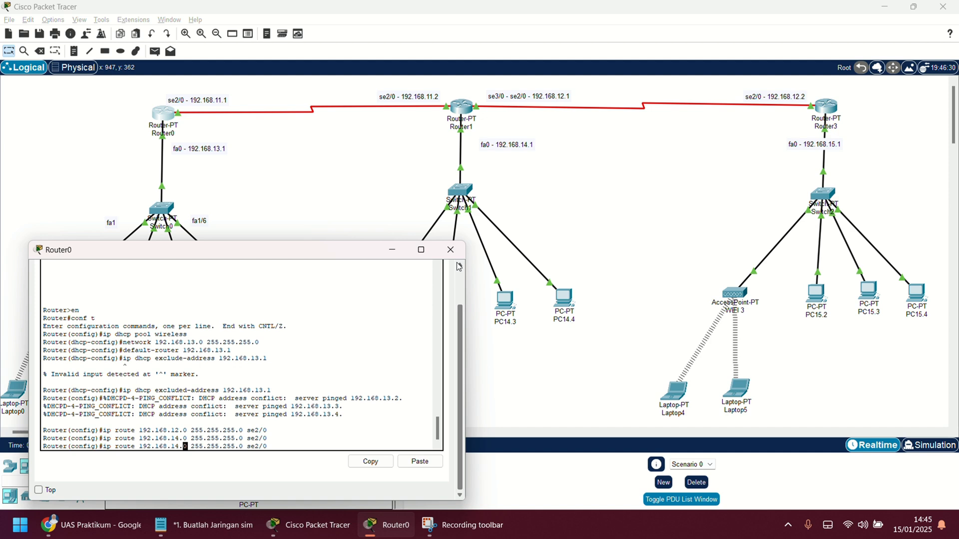
pyautogui.press('BackSpace')
pyautogui.write('5')
pyautogui.press('Right')
pyautogui.press('Right')
pyautogui.press('Right')
pyautogui.press('Right')
pyautogui.press('Right')
pyautogui.press('Right')
pyautogui.press('Right')
pyautogui.press('Right')
pyautogui.press('Right')
pyautogui.press('Right')
pyautogui.press('Right')
pyautogui.press('Right')
pyautogui.press('Right')
pyautogui.press('Return')
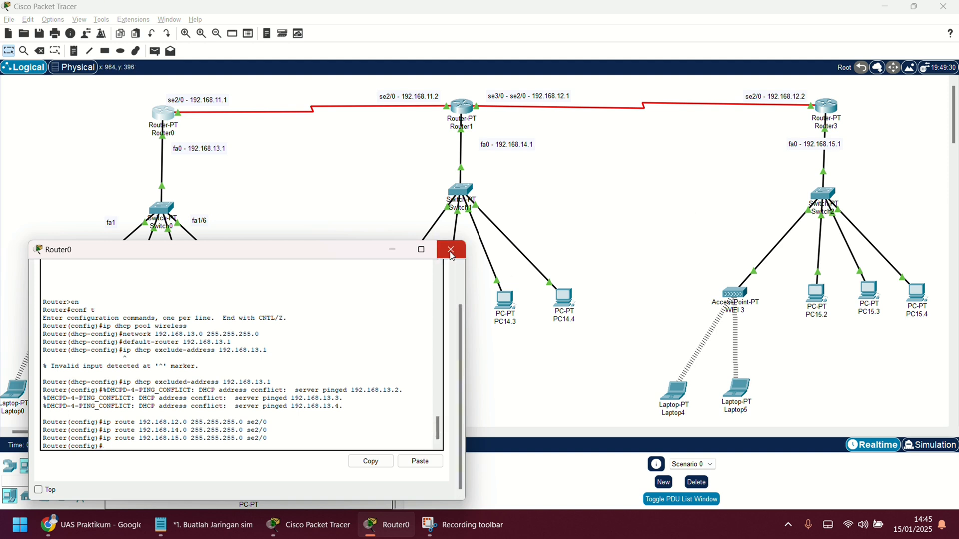
pyautogui.click(451, 251)
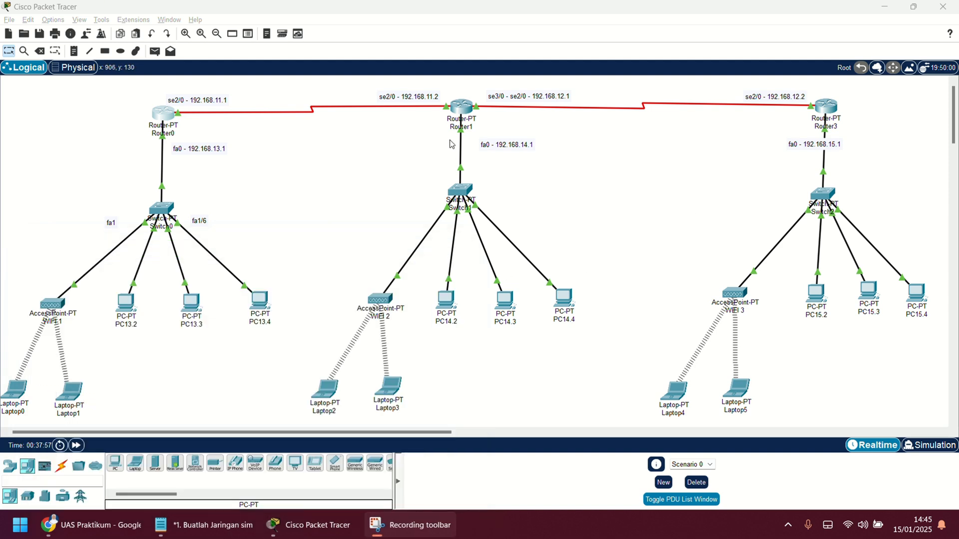
# - Open Router1's command line, arrange its window below the router labels, and enter global configuration mode
pyautogui.click(462, 109)
pyautogui.moveTo(537, 81); pyautogui.dragTo(262, 79)
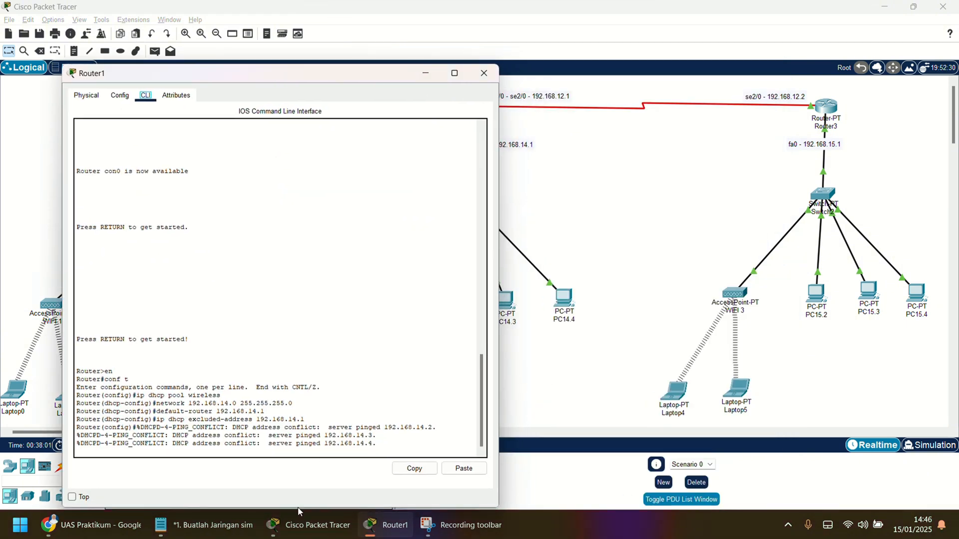
pyautogui.moveTo(296, 507); pyautogui.dragTo(304, 296)
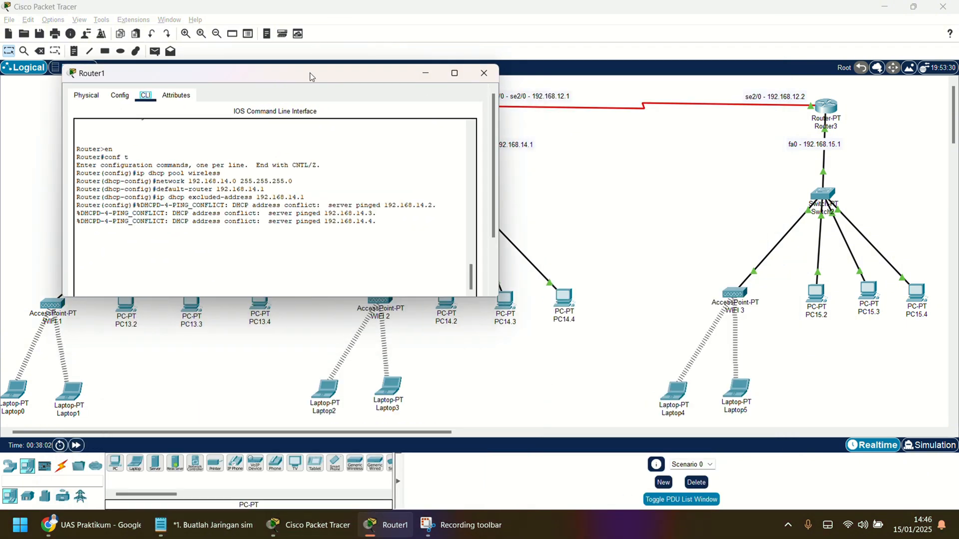
pyautogui.moveTo(311, 83); pyautogui.dragTo(313, 213)
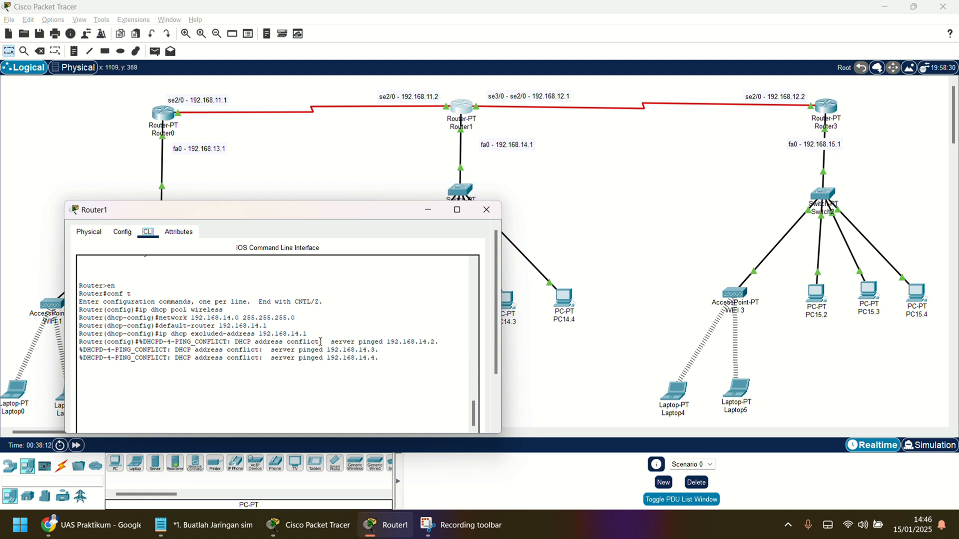
pyautogui.scroll(-7, 219, 376)
pyautogui.click(184, 363)
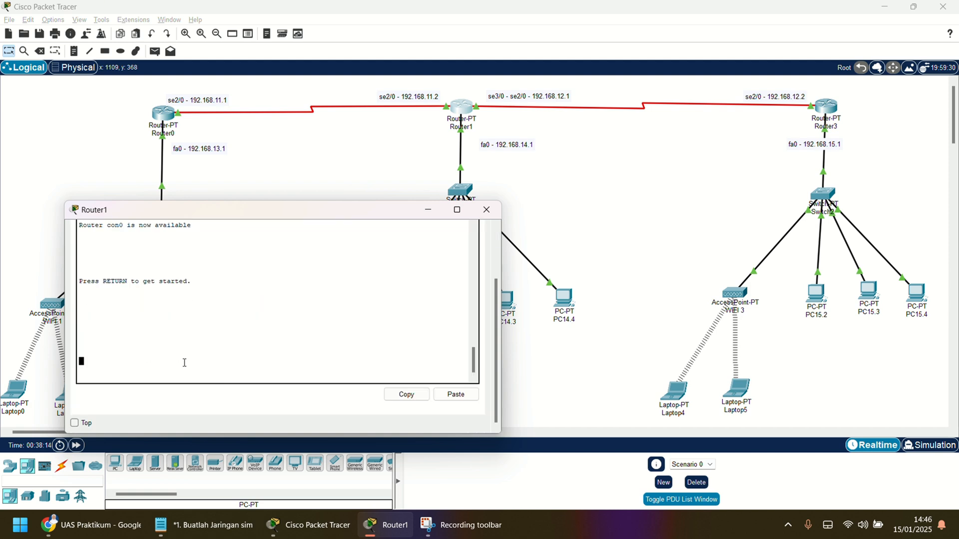
pyautogui.press('Return')
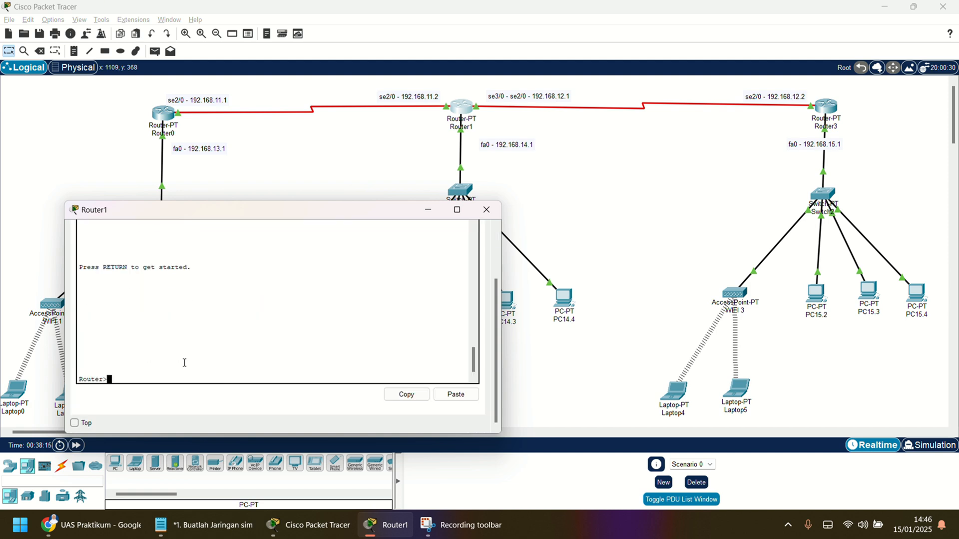
pyautogui.write('en')
pyautogui.press('Return')
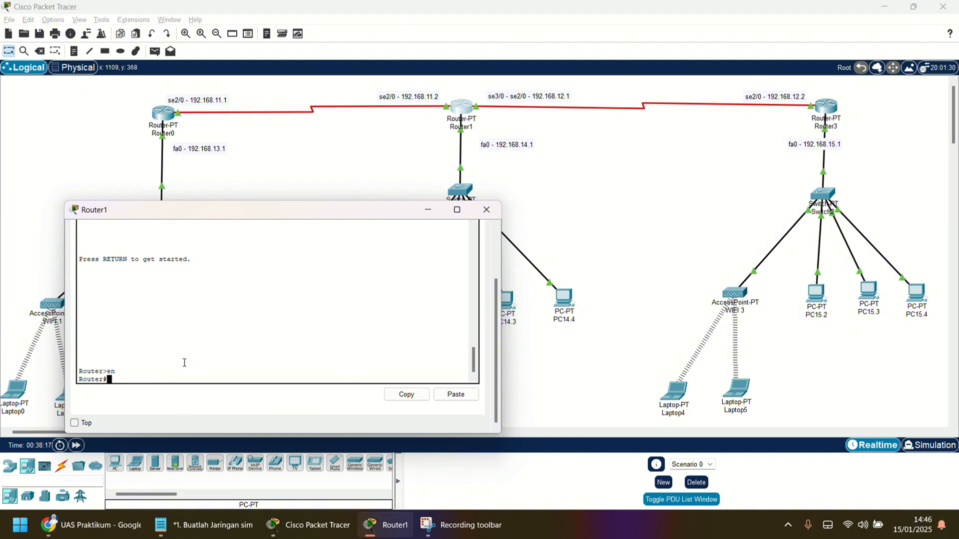
pyautogui.write('conf t')
pyautogui.press('Return')
# - Try to enter the command "ip route 192.168.11" on Router1
pyautogui.write('ip')
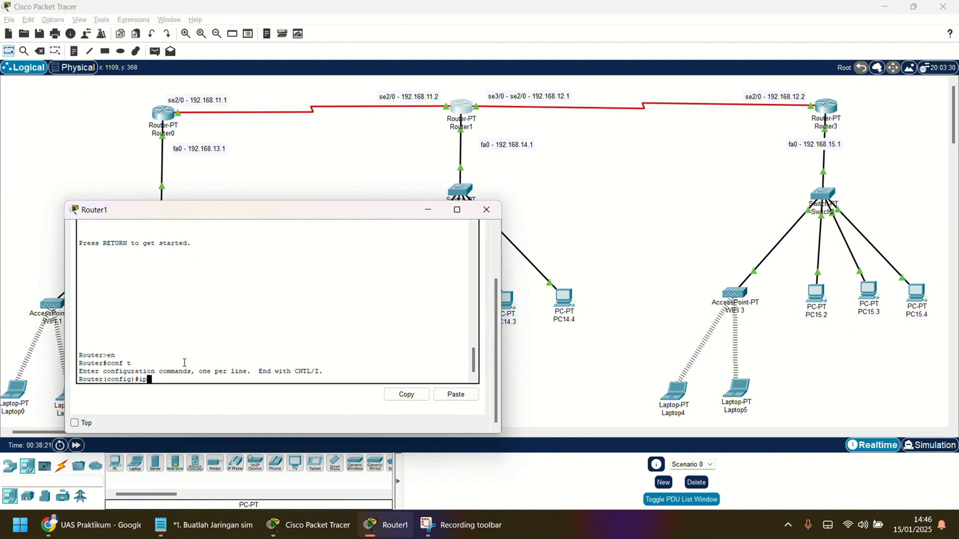
pyautogui.write(' route 192.168.11')
pyautogui.press('Return')
pyautogui.write('.')
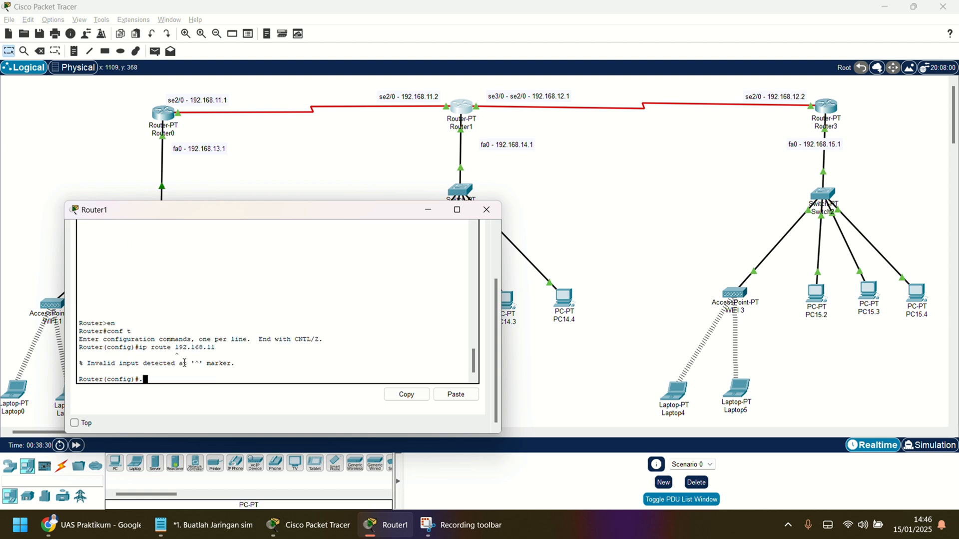
# - Try to enter the command "ip route 192.168.1" on Router1
pyautogui.press('BackSpace')
pyautogui.write('ip route 192.168.')
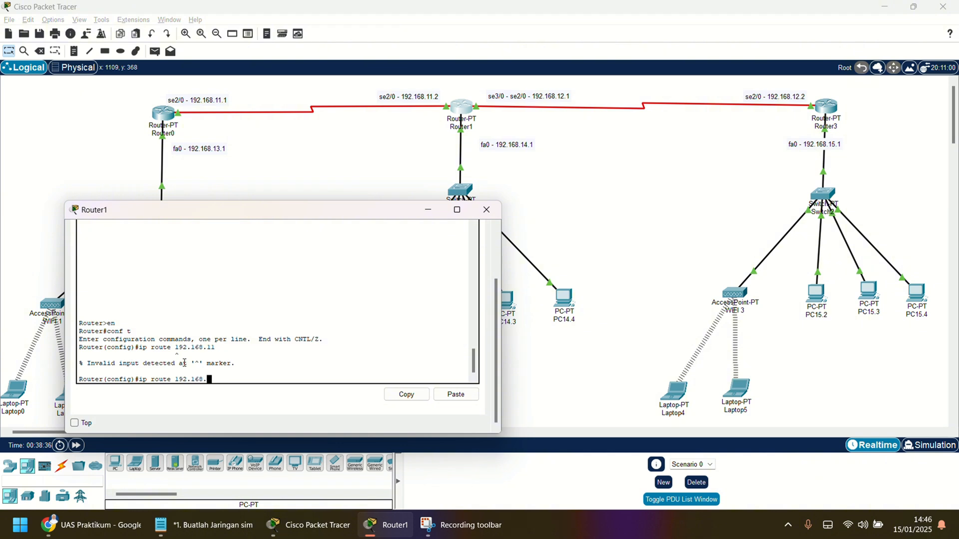
pyautogui.write('1')
pyautogui.press('Return')
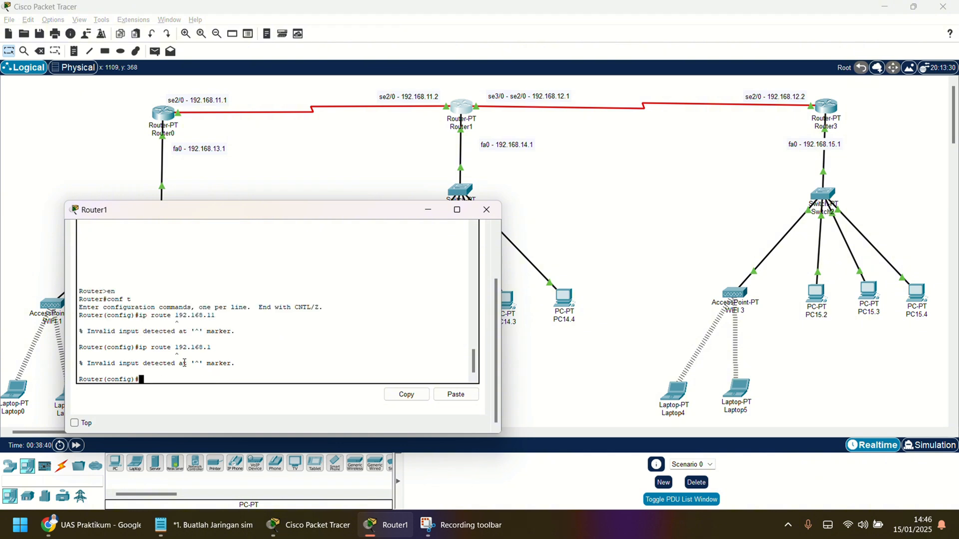
# - Add a static route on Router1 for 192.168.13.0 255.255.255.0 through se2/0
pyautogui.write('ip route ')
pyautogui.write('192.16')
pyautogui.write('8.')
pyautogui.write('13.0')
pyautogui.write(' s')
pyautogui.write('55.255')
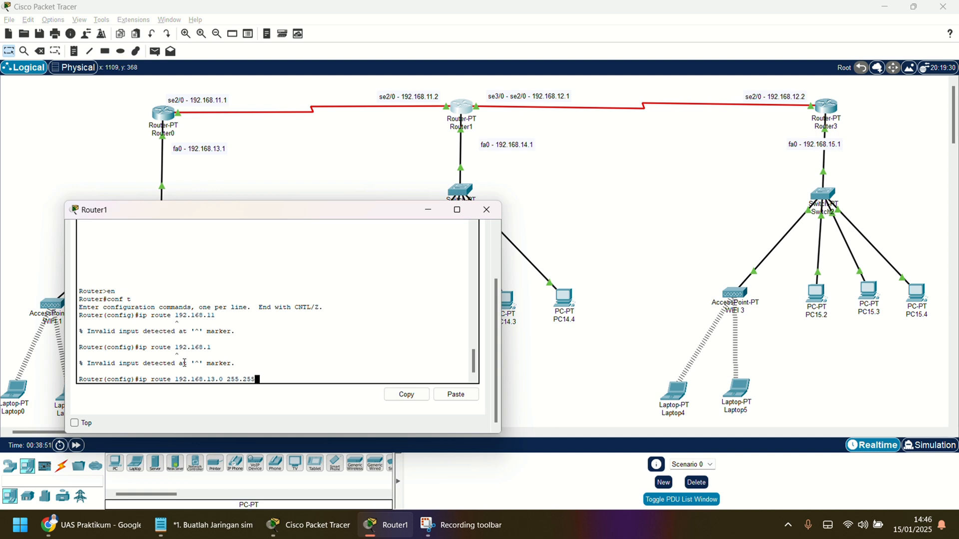
pyautogui.write('.255.0 se2/0')
pyautogui.press('Return')
# - Reuse the previous route command on Router1 to add a static route for 192.168.15.0 255.255.255.0 through se3/0, and close its window
pyautogui.press('Up')
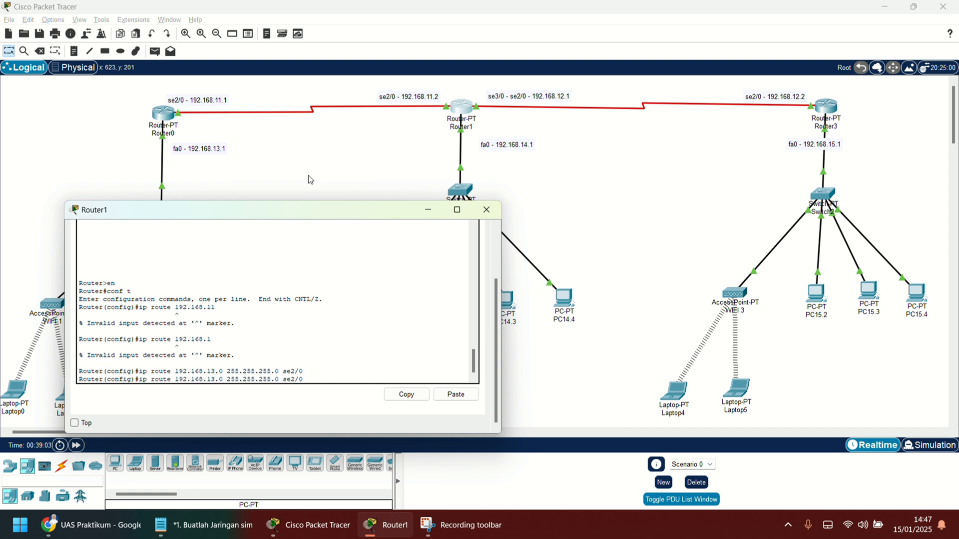
pyautogui.press('Left')
pyautogui.press('Left')
pyautogui.press('Left')
pyautogui.press('Delete')
pyautogui.write('3')
pyautogui.press('Left')
pyautogui.press('Left')
pyautogui.press('Left')
pyautogui.press('Left')
pyautogui.press('Left')
pyautogui.press('Left')
pyautogui.press('Left')
pyautogui.press('Left')
pyautogui.press('Left')
pyautogui.press('Left')
pyautogui.press('Left')
pyautogui.press('Left')
pyautogui.press('Left')
pyautogui.press('Left')
pyautogui.press('Left')
pyautogui.press('Left')
pyautogui.press('Left')
pyautogui.press('Left')
pyautogui.press('Left')
pyautogui.press('Left')
pyautogui.press('BackSpace')
pyautogui.write('5')
pyautogui.press('Right')
pyautogui.press('Return')
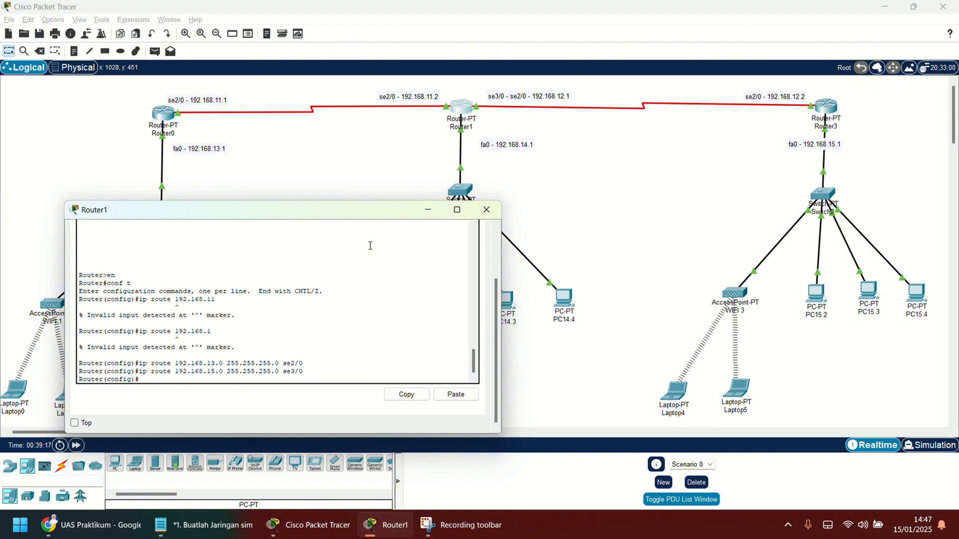
pyautogui.click(487, 210)
# - Open Router3's command line, arrange its window below the router labels, and enter global configuration mode
pyautogui.click(833, 110)
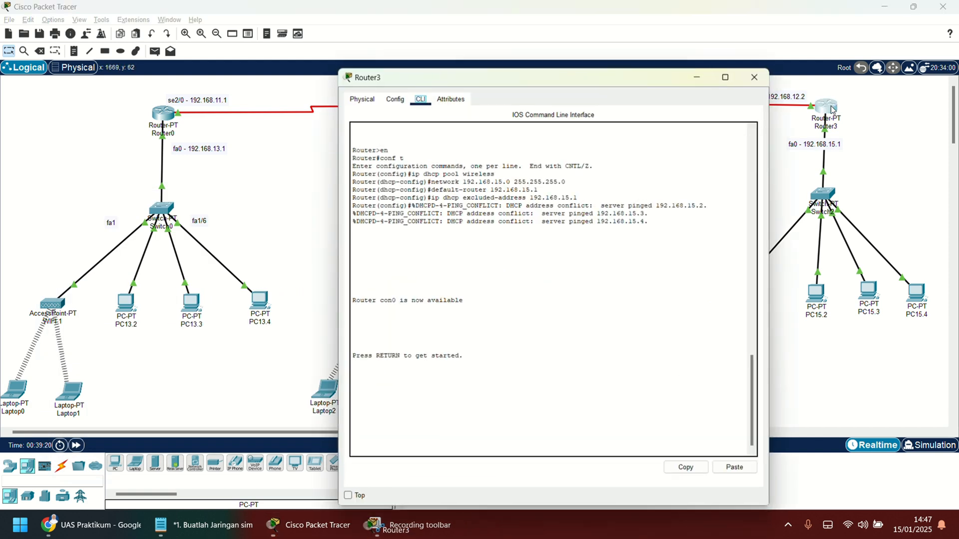
pyautogui.moveTo(523, 510); pyautogui.dragTo(529, 266)
pyautogui.moveTo(532, 84); pyautogui.dragTo(561, 239)
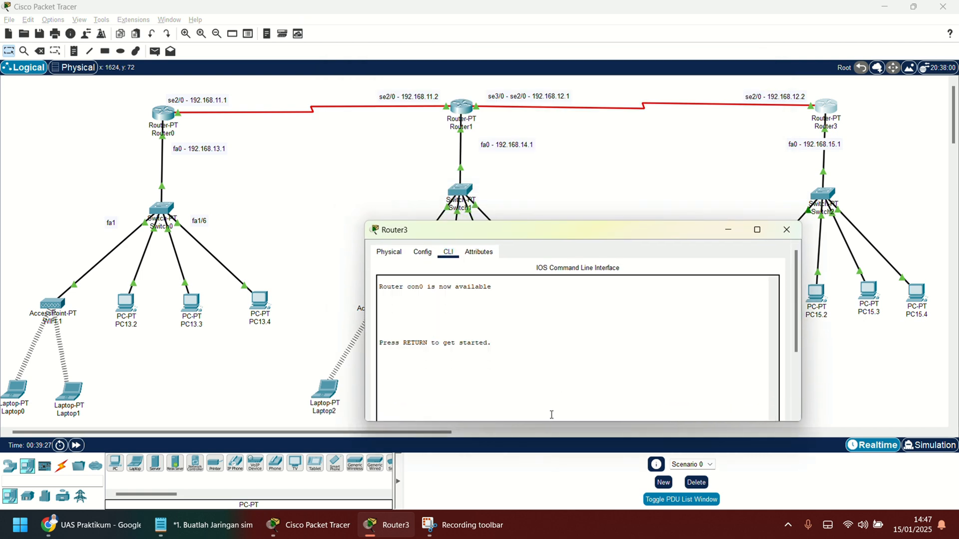
pyautogui.press('Return')
pyautogui.write('en')
pyautogui.press('Return')
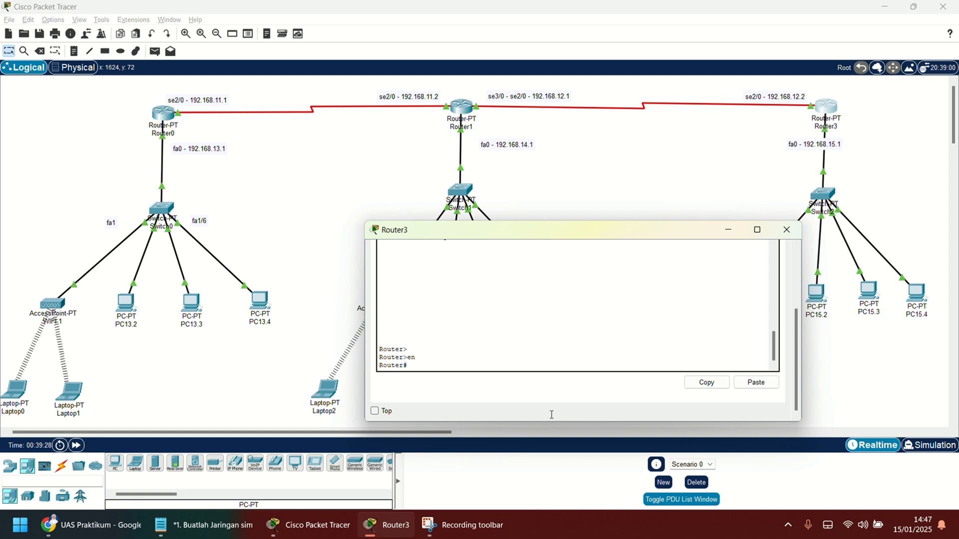
pyautogui.write('cong t')
pyautogui.press('Return')
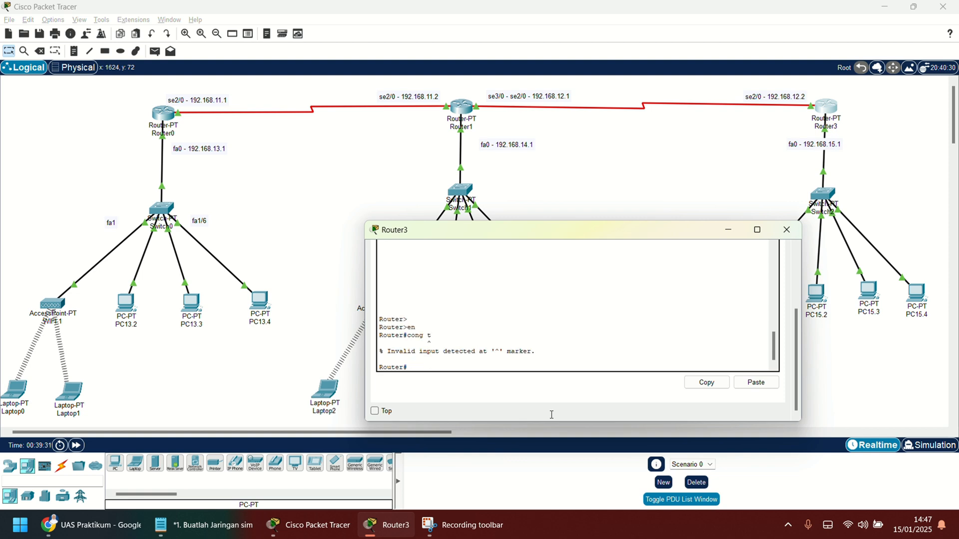
pyautogui.write('conf t')
pyautogui.press('Return')
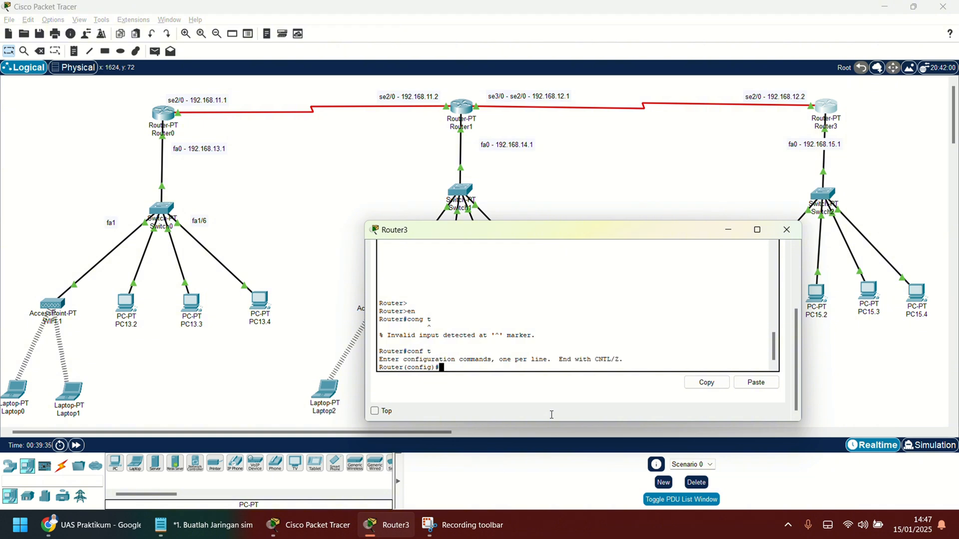
# - Add a static route on Router3 for 192.168.13.0 255.255.255.0 through se2/0
pyautogui.write('ip route 192.168.13.0 255.255.255.0 s')
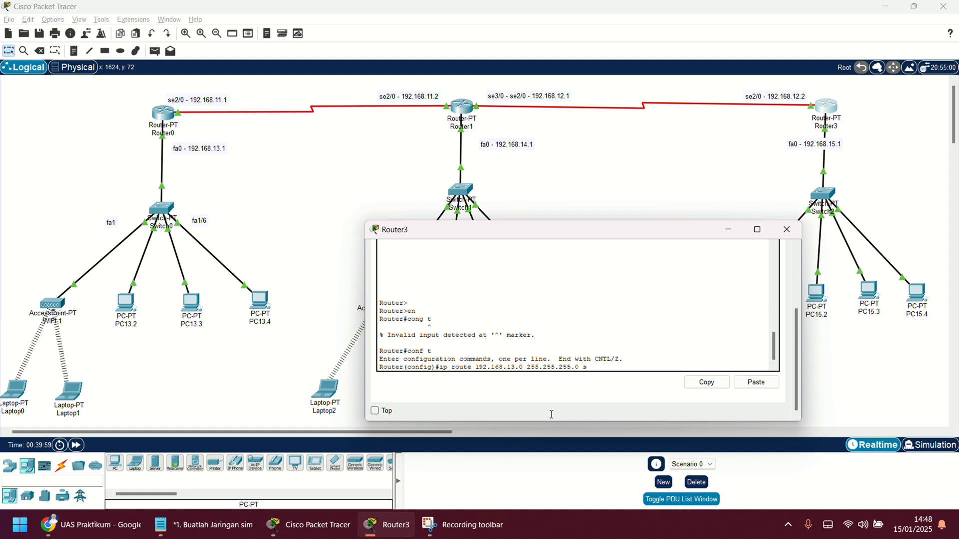
pyautogui.write('e2/0')
pyautogui.press('Return')
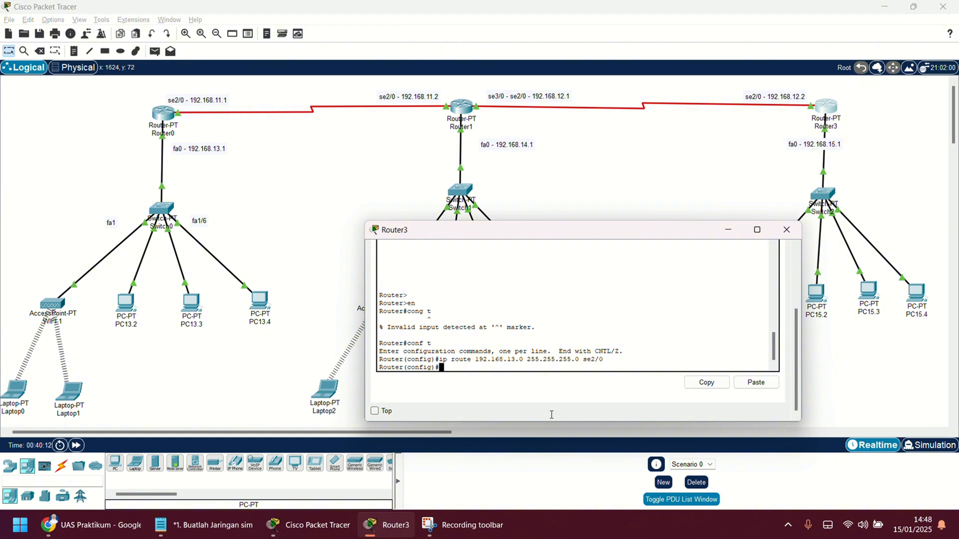
# - Reuse the previous route command on Router3 to add a static route for 192.168.14.0 255.255.255.0 through se2/0
pyautogui.press('Up')
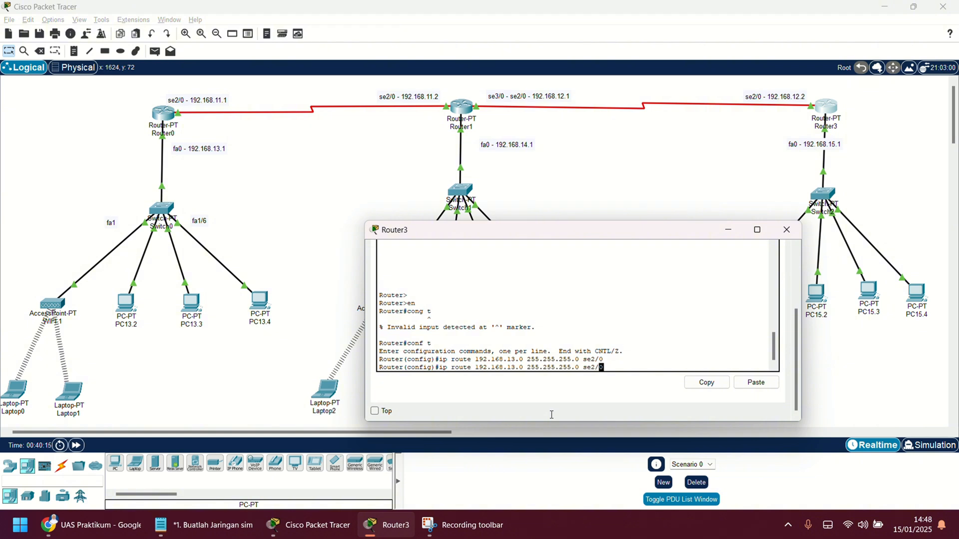
pyautogui.press('Left')
pyautogui.press('Left')
pyautogui.press('Left')
pyautogui.press('Left')
pyautogui.press('Left')
pyautogui.press('Left')
pyautogui.press('Left')
pyautogui.press('Left')
pyautogui.press('Left')
pyautogui.press('Left')
pyautogui.press('Left')
pyautogui.press('Left')
pyautogui.press('Left')
pyautogui.press('Left')
pyautogui.press('Left')
pyautogui.press('Left')
pyautogui.press('Left')
pyautogui.press('Left')
pyautogui.press('Left')
pyautogui.press('Left')
pyautogui.press('Delete')
pyautogui.write('4')
pyautogui.press('Right')
pyautogui.press('Right')
pyautogui.press('Right')
pyautogui.press('Right')
pyautogui.press('Right')
pyautogui.press('Right')
pyautogui.press('Right')
pyautogui.press('Right')
pyautogui.press('Right')
pyautogui.press('Right')
pyautogui.press('Right')
pyautogui.press('Right')
pyautogui.press('Right')
pyautogui.press('Right')
pyautogui.press('Right')
pyautogui.press('Right')
pyautogui.press('Right')
pyautogui.press('Right')
pyautogui.press('Right')
pyautogui.press('Right')
pyautogui.press('Right')
pyautogui.press('Return')
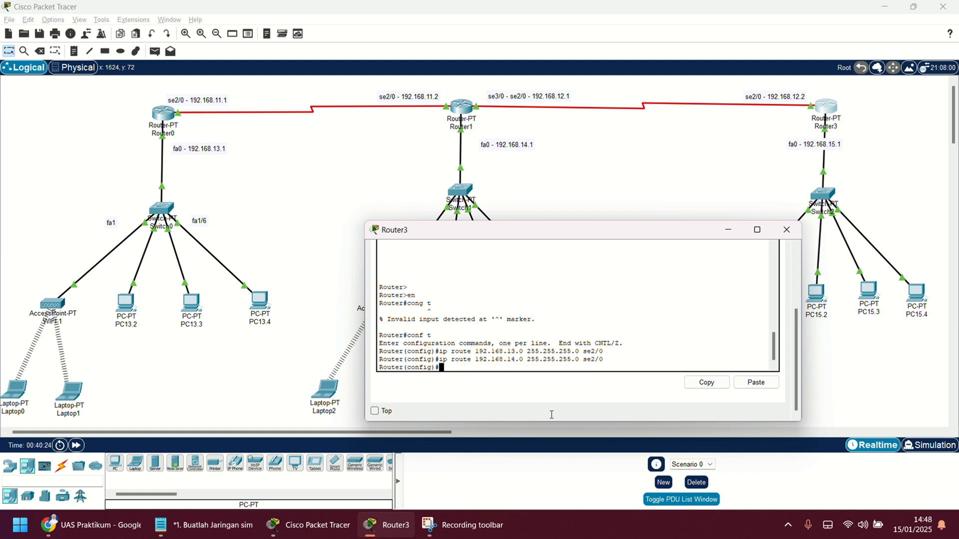
# - Add a static route on Router3 for 192.168.11.0 255.255.255.0 through se2/0 by editing the previous command, and close its window
pyautogui.press('Up')
pyautogui.press('Left')
pyautogui.press('Left')
pyautogui.press('Left')
pyautogui.press('Left')
pyautogui.press('Left')
pyautogui.press('Left')
pyautogui.press('Left')
pyautogui.press('Left')
pyautogui.press('Left')
pyautogui.press('Left')
pyautogui.press('Left')
pyautogui.press('Left')
pyautogui.press('Left')
pyautogui.press('Left')
pyautogui.press('Left')
pyautogui.press('Left')
pyautogui.press('Left')
pyautogui.press('Left')
pyautogui.press('Left')
pyautogui.press('Left')
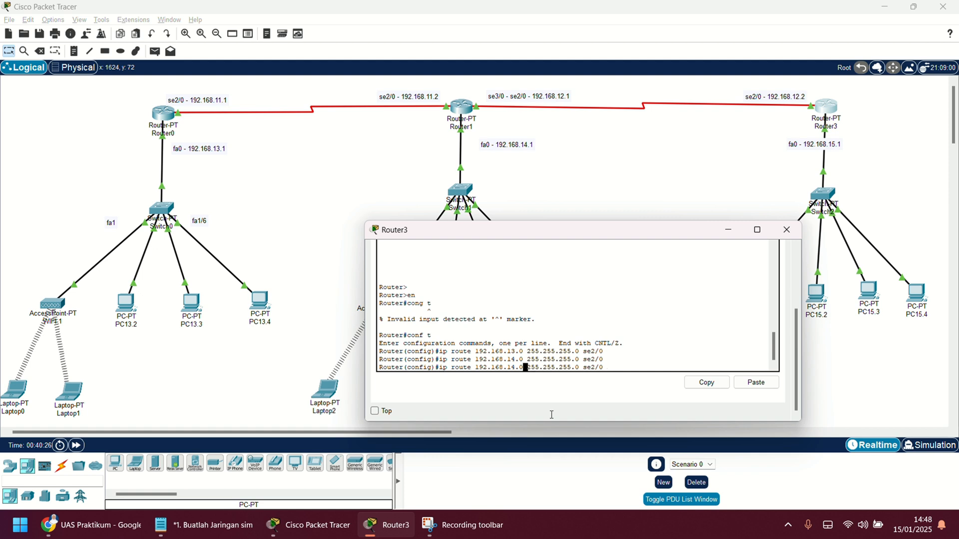
pyautogui.press('BackSpace')
pyautogui.write('1')
pyautogui.press('Right')
pyautogui.press('Right')
pyautogui.press('Right')
pyautogui.press('Right')
pyautogui.press('Right')
pyautogui.press('Right')
pyautogui.press('Right')
pyautogui.press('Right')
pyautogui.press('Right')
pyautogui.press('Right')
pyautogui.press('Right')
pyautogui.press('Right')
pyautogui.press('Right')
pyautogui.press('Right')
pyautogui.press('Right')
pyautogui.press('Right')
pyautogui.press('Right')
pyautogui.press('Right')
pyautogui.press('Right')
pyautogui.press('Right')
pyautogui.press('Return')
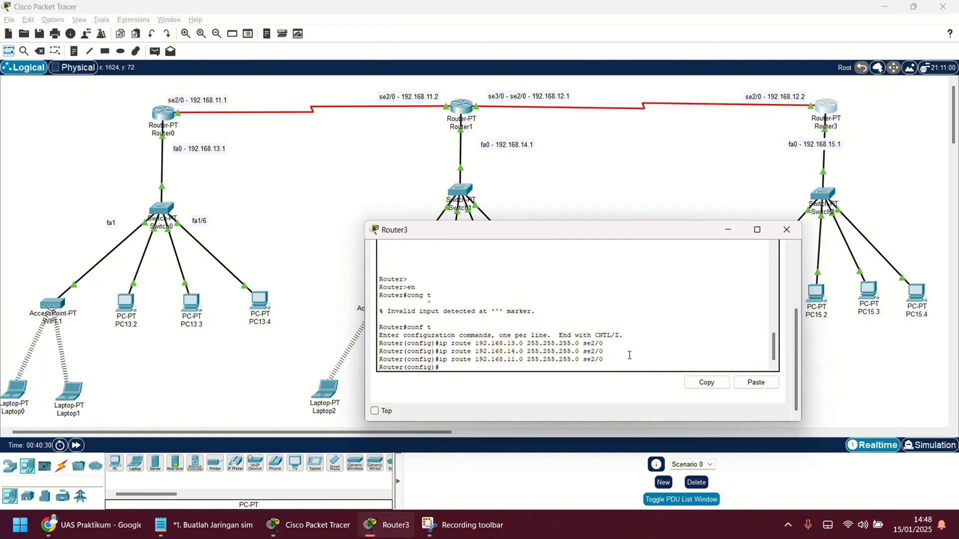
pyautogui.click(787, 230)
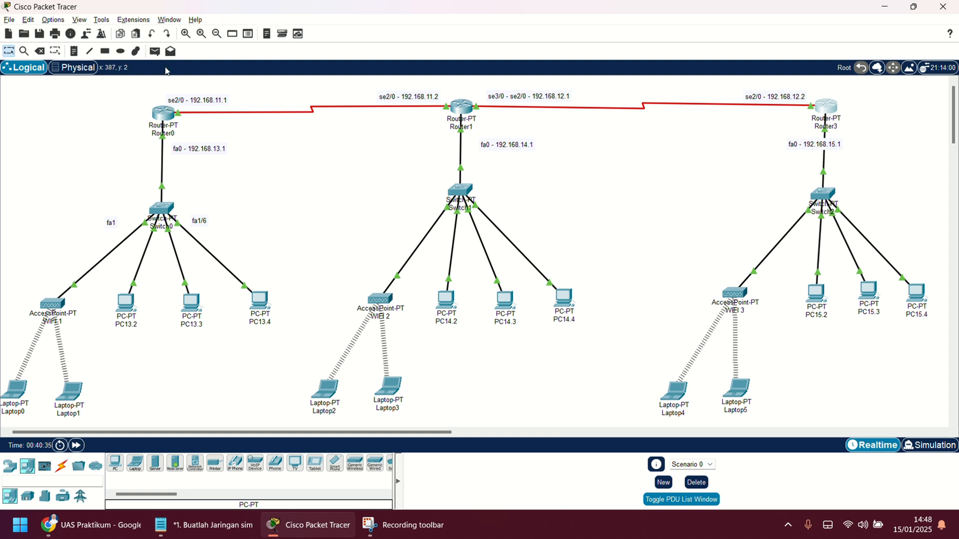
# - Send a simple PDU from PC14.2 to PC13.4
pyautogui.click(157, 53)
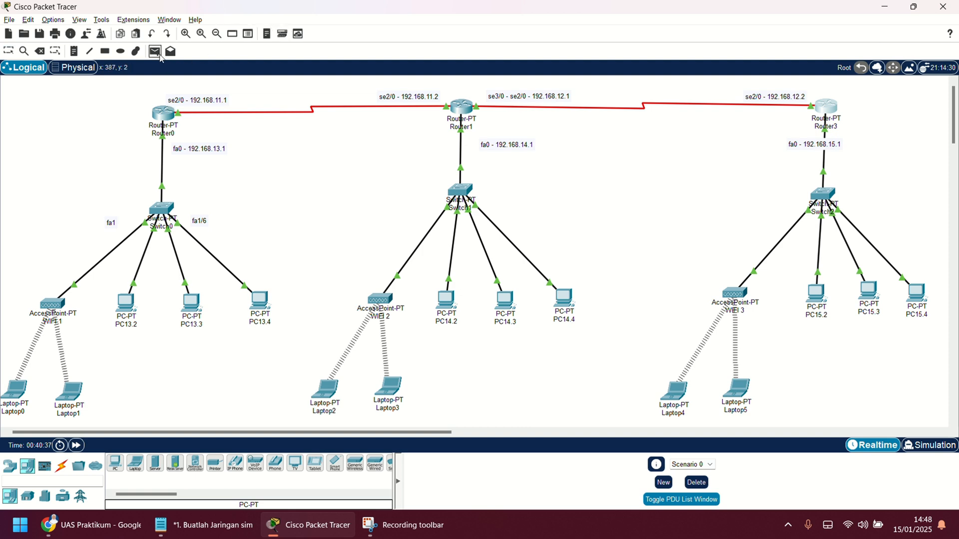
pyautogui.click(446, 306)
pyautogui.click(260, 301)
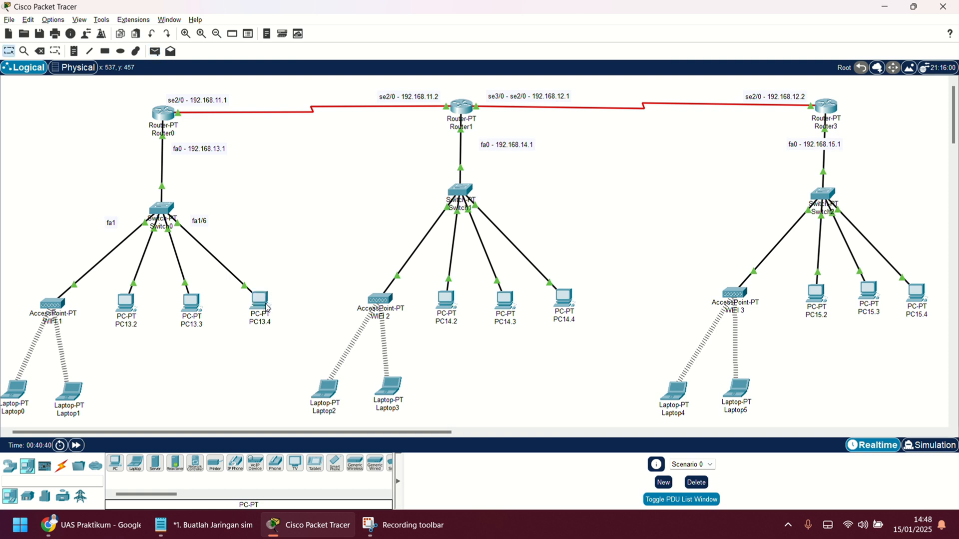
# - Display the PDU list and delete Scenario 0 to clear its old test entries
pyautogui.click(399, 484)
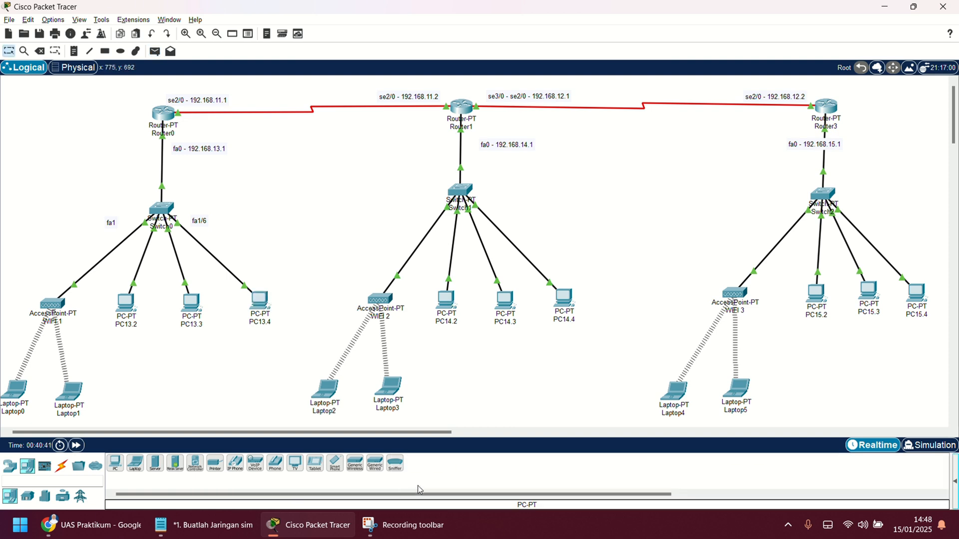
pyautogui.click(955, 479)
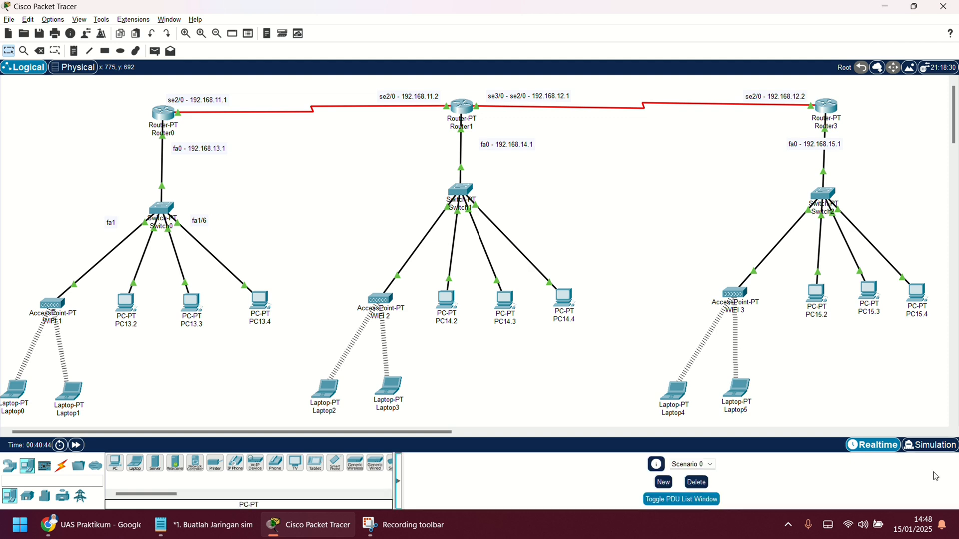
pyautogui.click(670, 499)
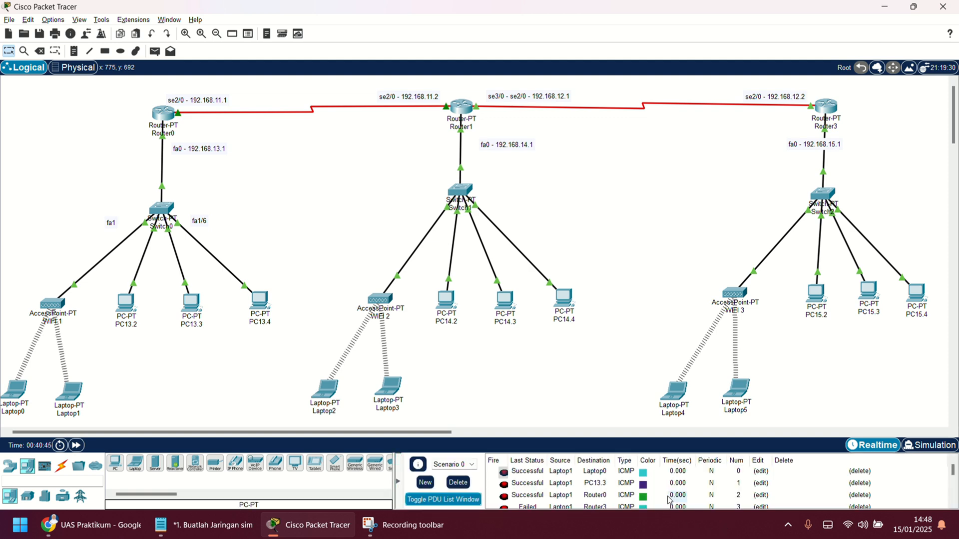
pyautogui.click(459, 482)
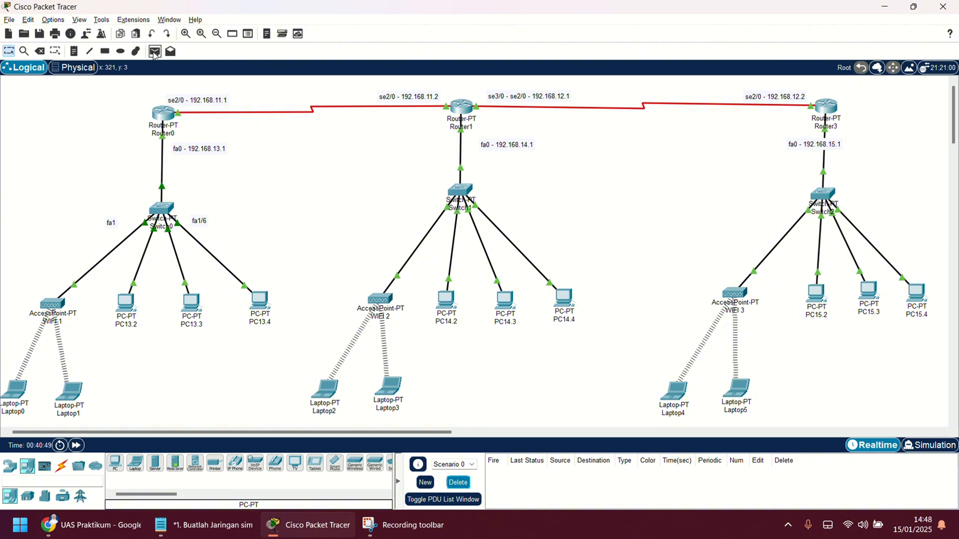
# - Test the link between the 13 and 14 networks with a simple PDU from PC13.4 to PC14.2
pyautogui.click(154, 53)
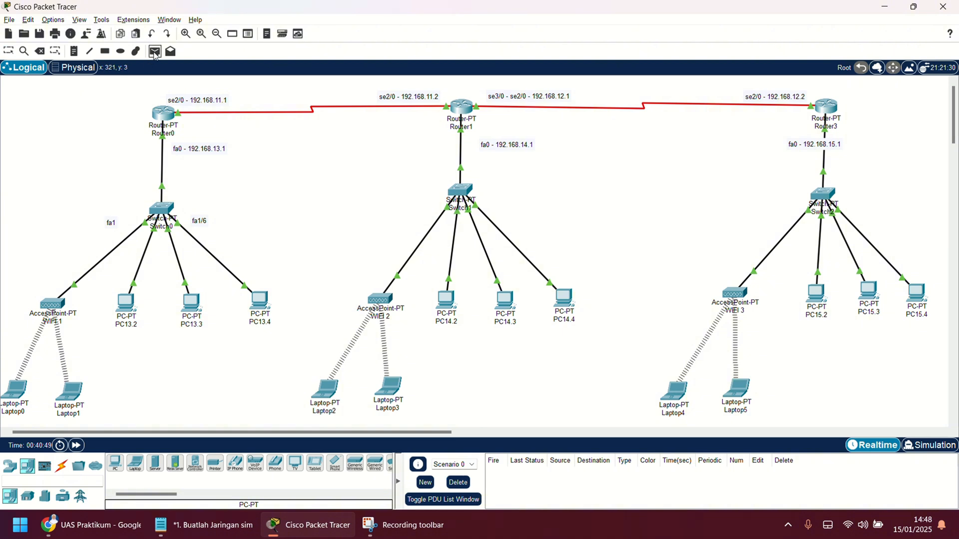
pyautogui.click(259, 313)
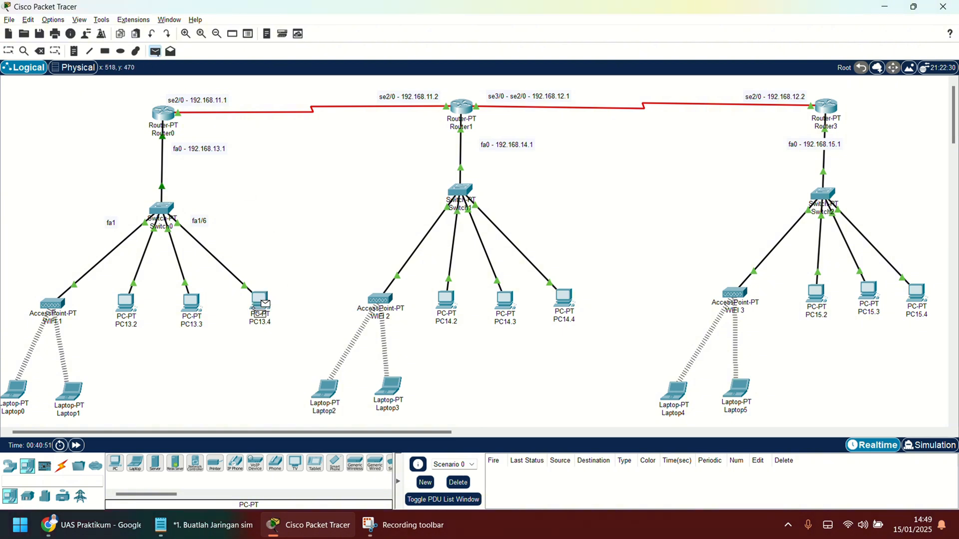
pyautogui.click(447, 311)
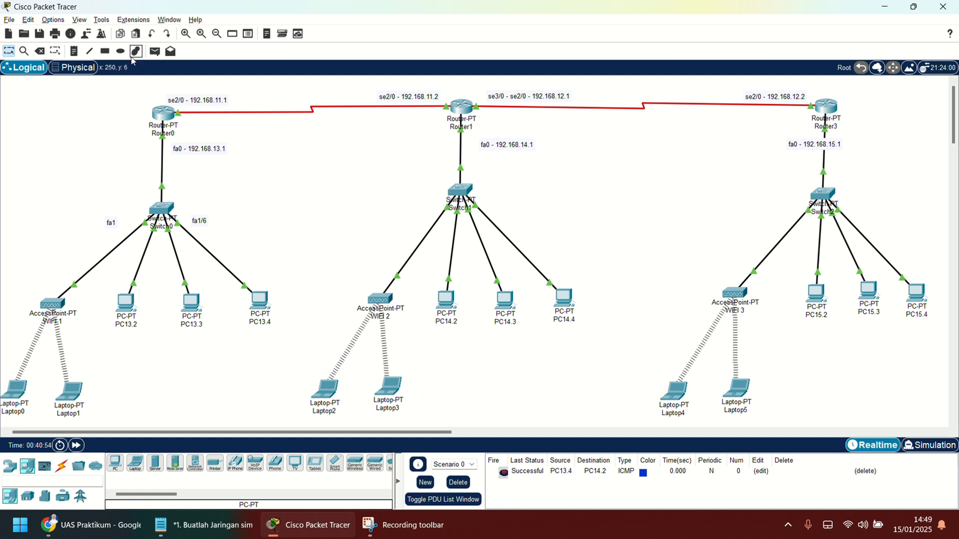
# - Test the wireless connection across routers with a simple PDU from Laptop1 to PC15.2
pyautogui.click(155, 51)
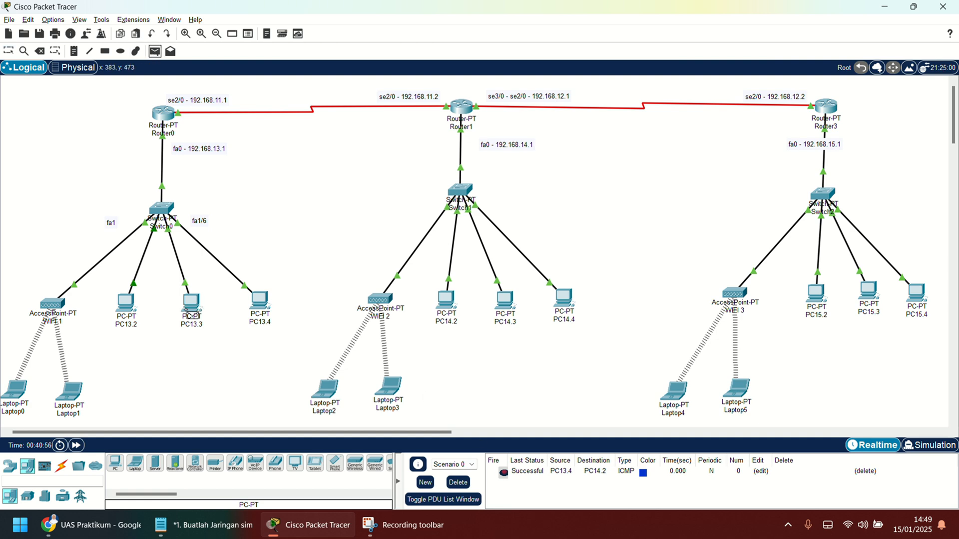
pyautogui.click(74, 392)
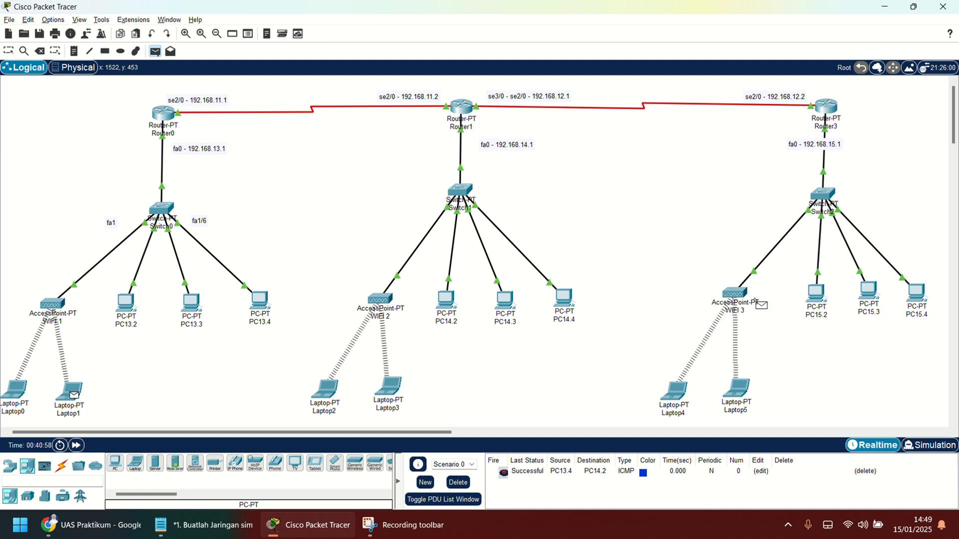
pyautogui.click(819, 299)
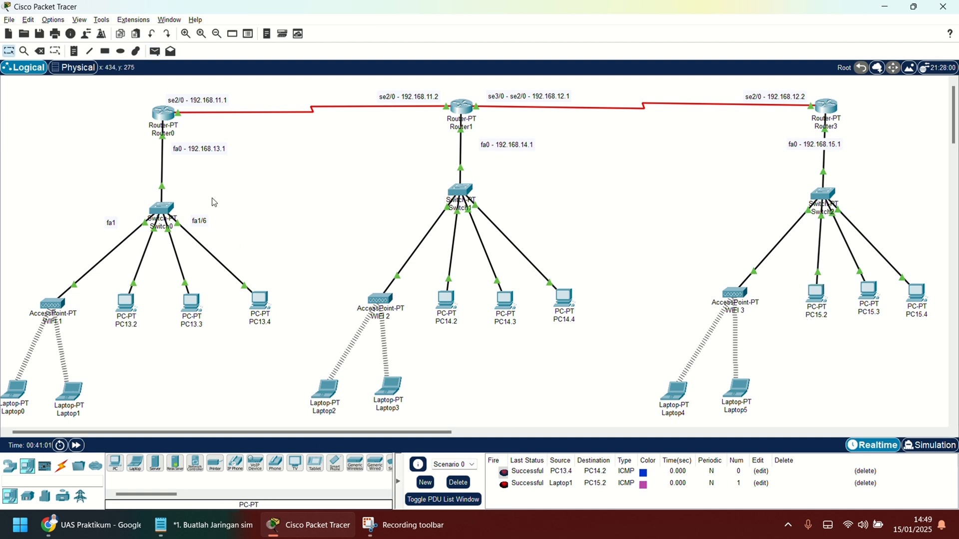
# - Test cross-network connectivity with simple PDUs from Laptop4 to Router0 and from PC13.4 to PC15.3
pyautogui.click(155, 51)
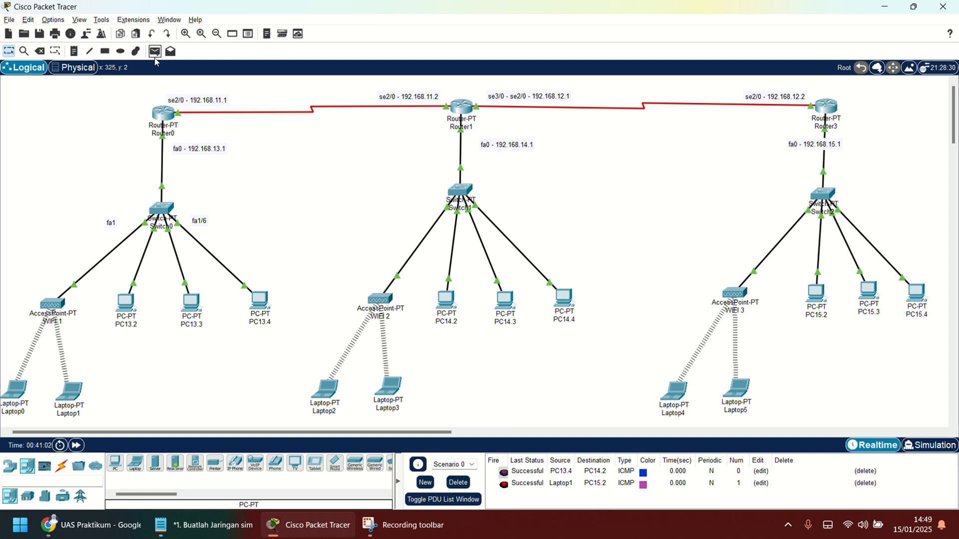
pyautogui.click(676, 391)
pyautogui.click(169, 116)
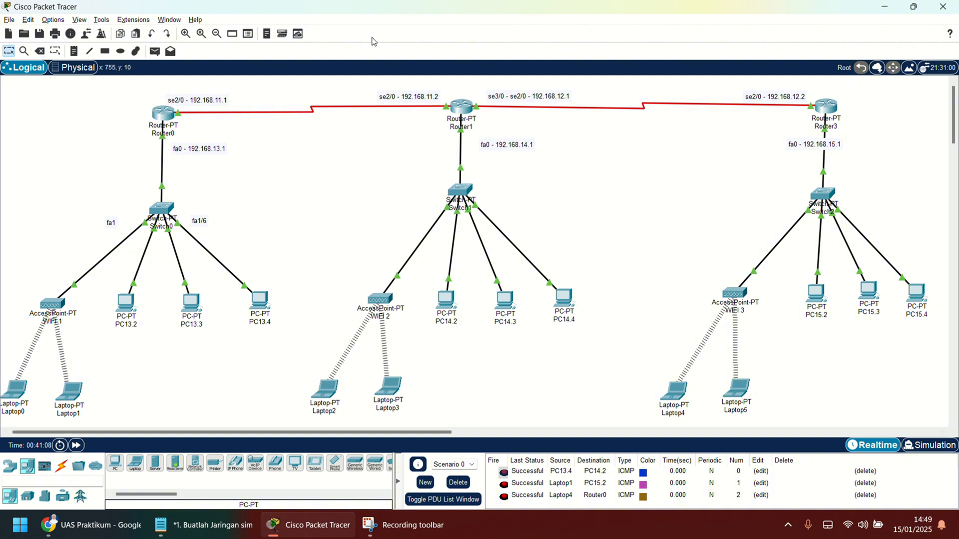
pyautogui.click(155, 51)
pyautogui.click(260, 300)
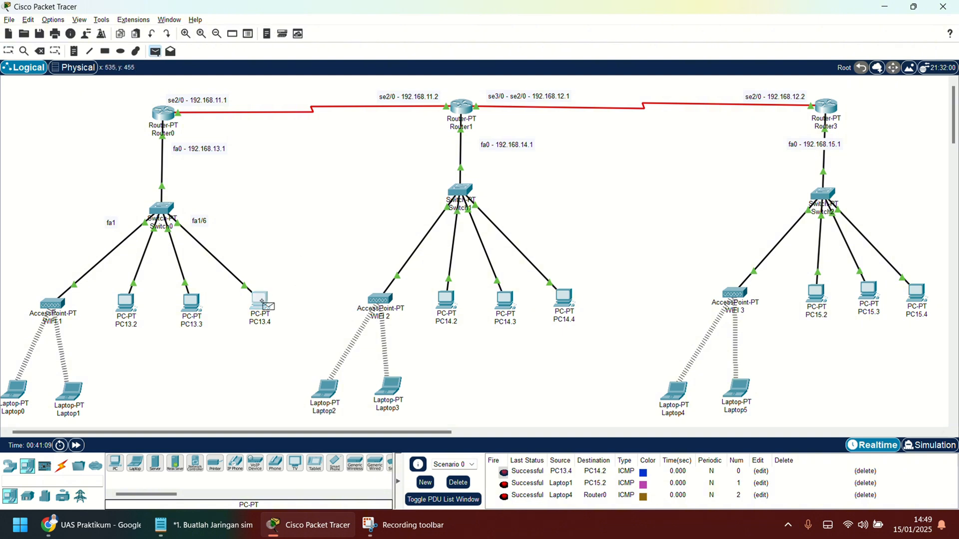
pyautogui.click(869, 293)
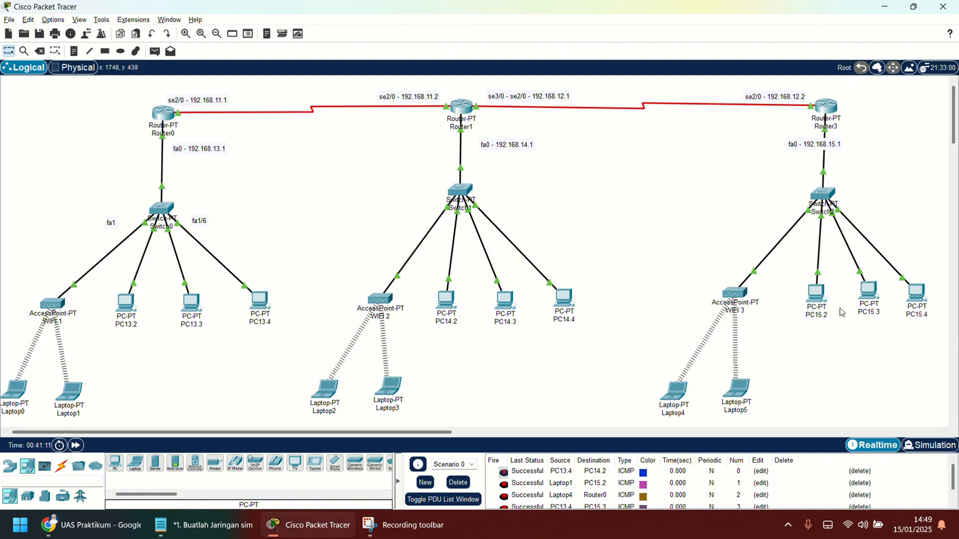
# - Delete Scenario 0 to clear its test entries, and send a simple PDU from PC14.4 to PC15.4
pyautogui.click(458, 482)
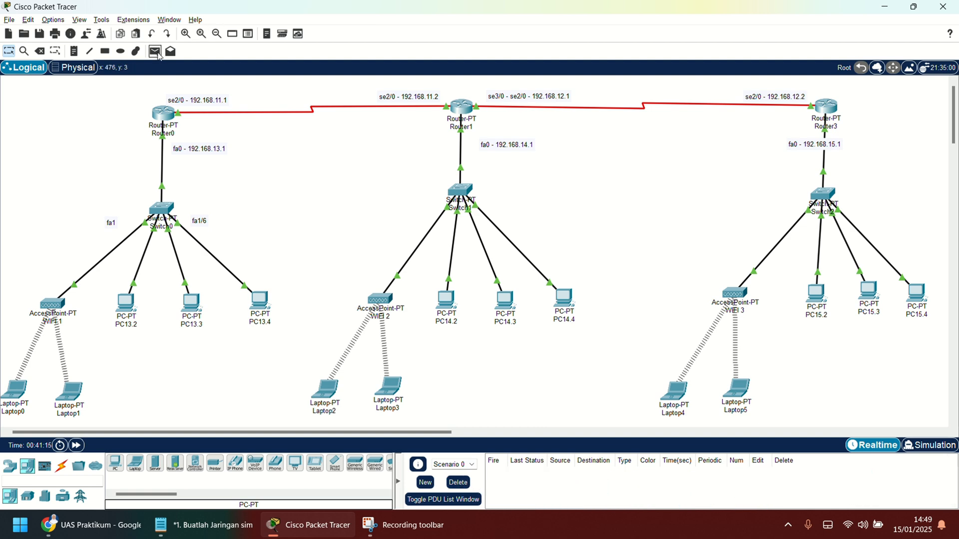
pyautogui.click(155, 51)
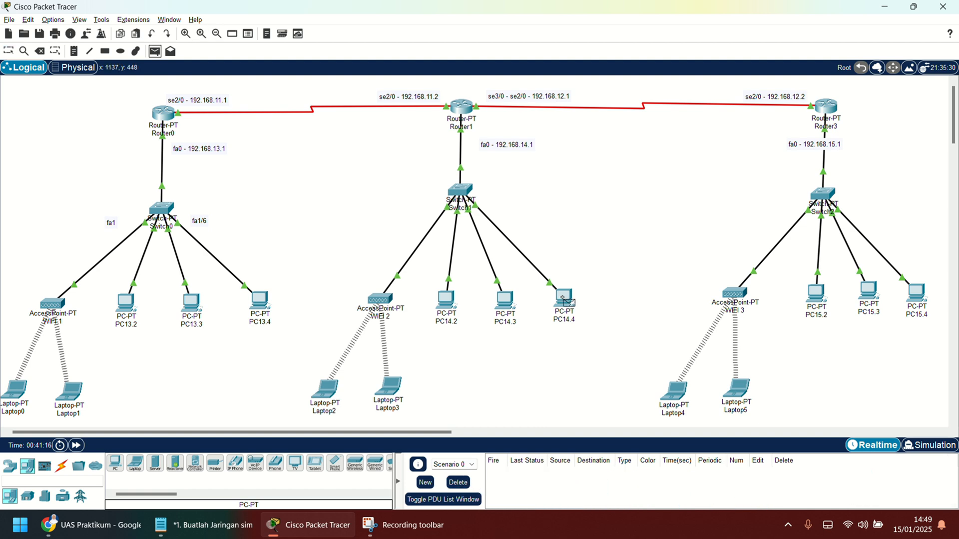
pyautogui.click(921, 287)
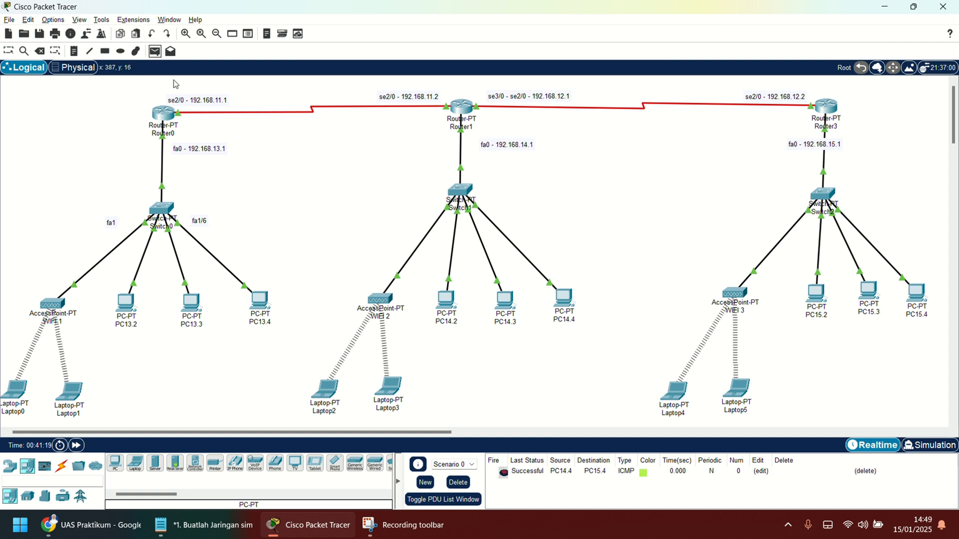
# - Test the second wireless network with simple PDUs from Laptop2 to PC14.4 and from Laptop3 to Router3
pyautogui.click(155, 51)
pyautogui.click(326, 389)
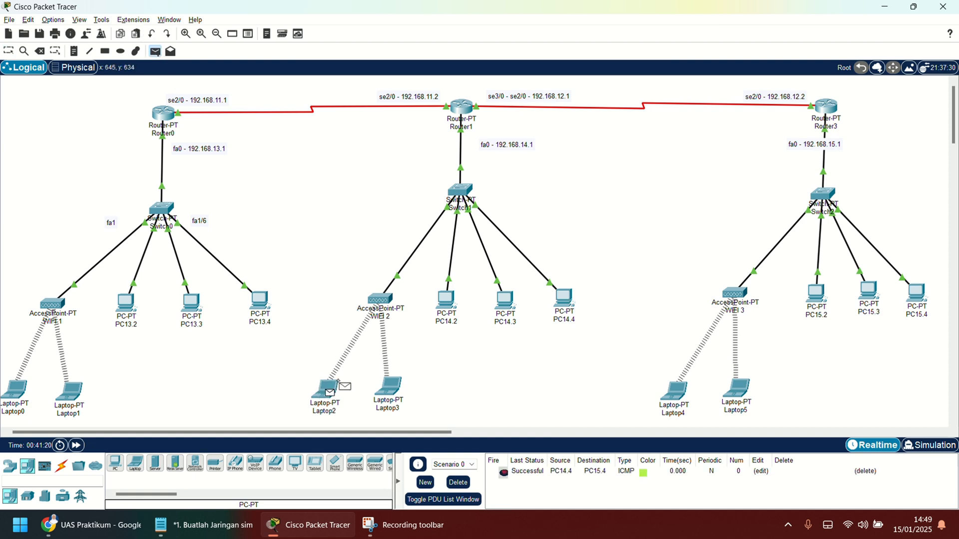
pyautogui.click(568, 300)
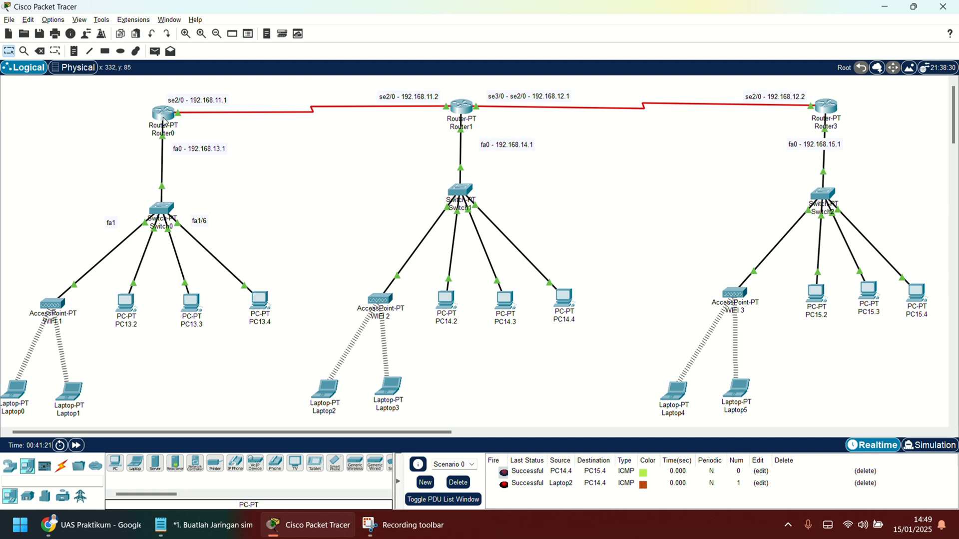
pyautogui.click(392, 387)
pyautogui.click(826, 114)
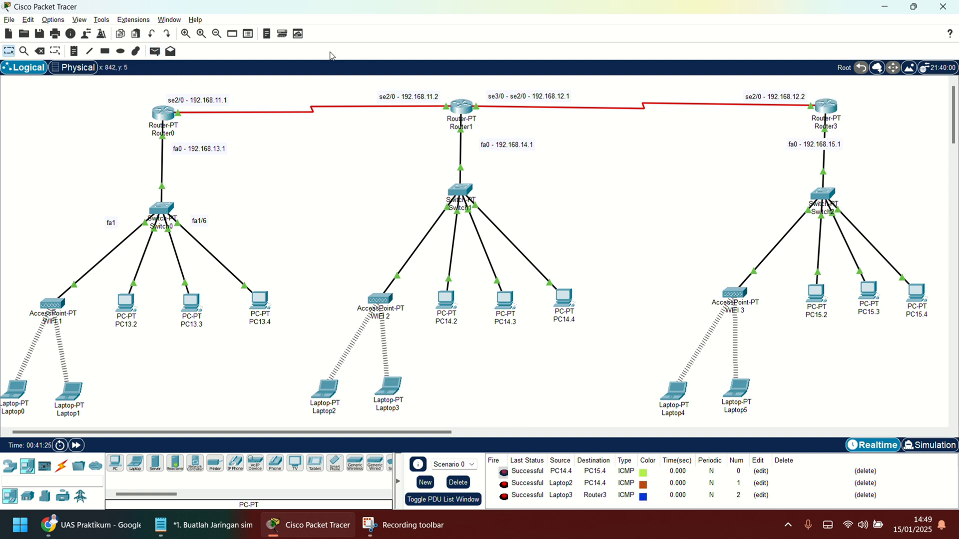
# - Test the routing between the two outer routers with a simple PDU from Router0 to Router3
pyautogui.click(155, 51)
pyautogui.click(163, 114)
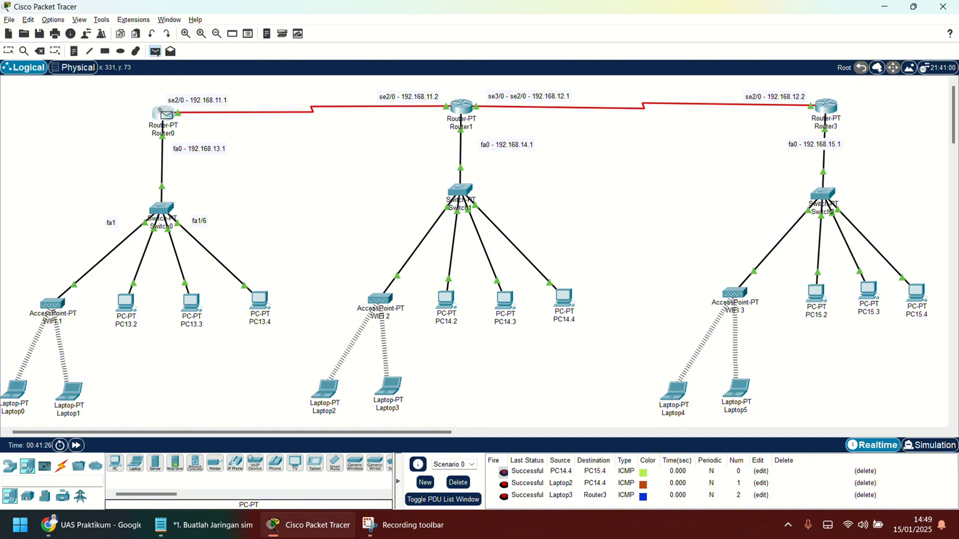
pyautogui.click(827, 111)
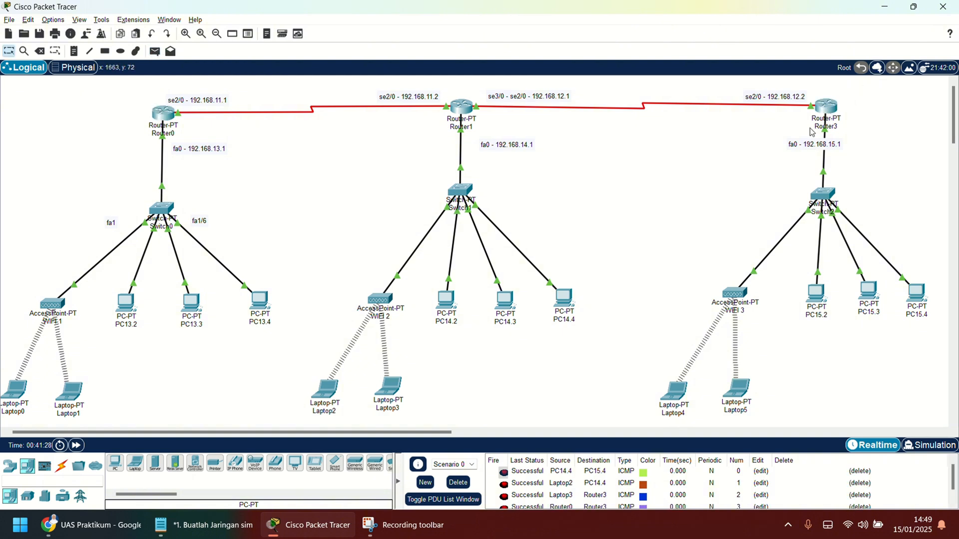